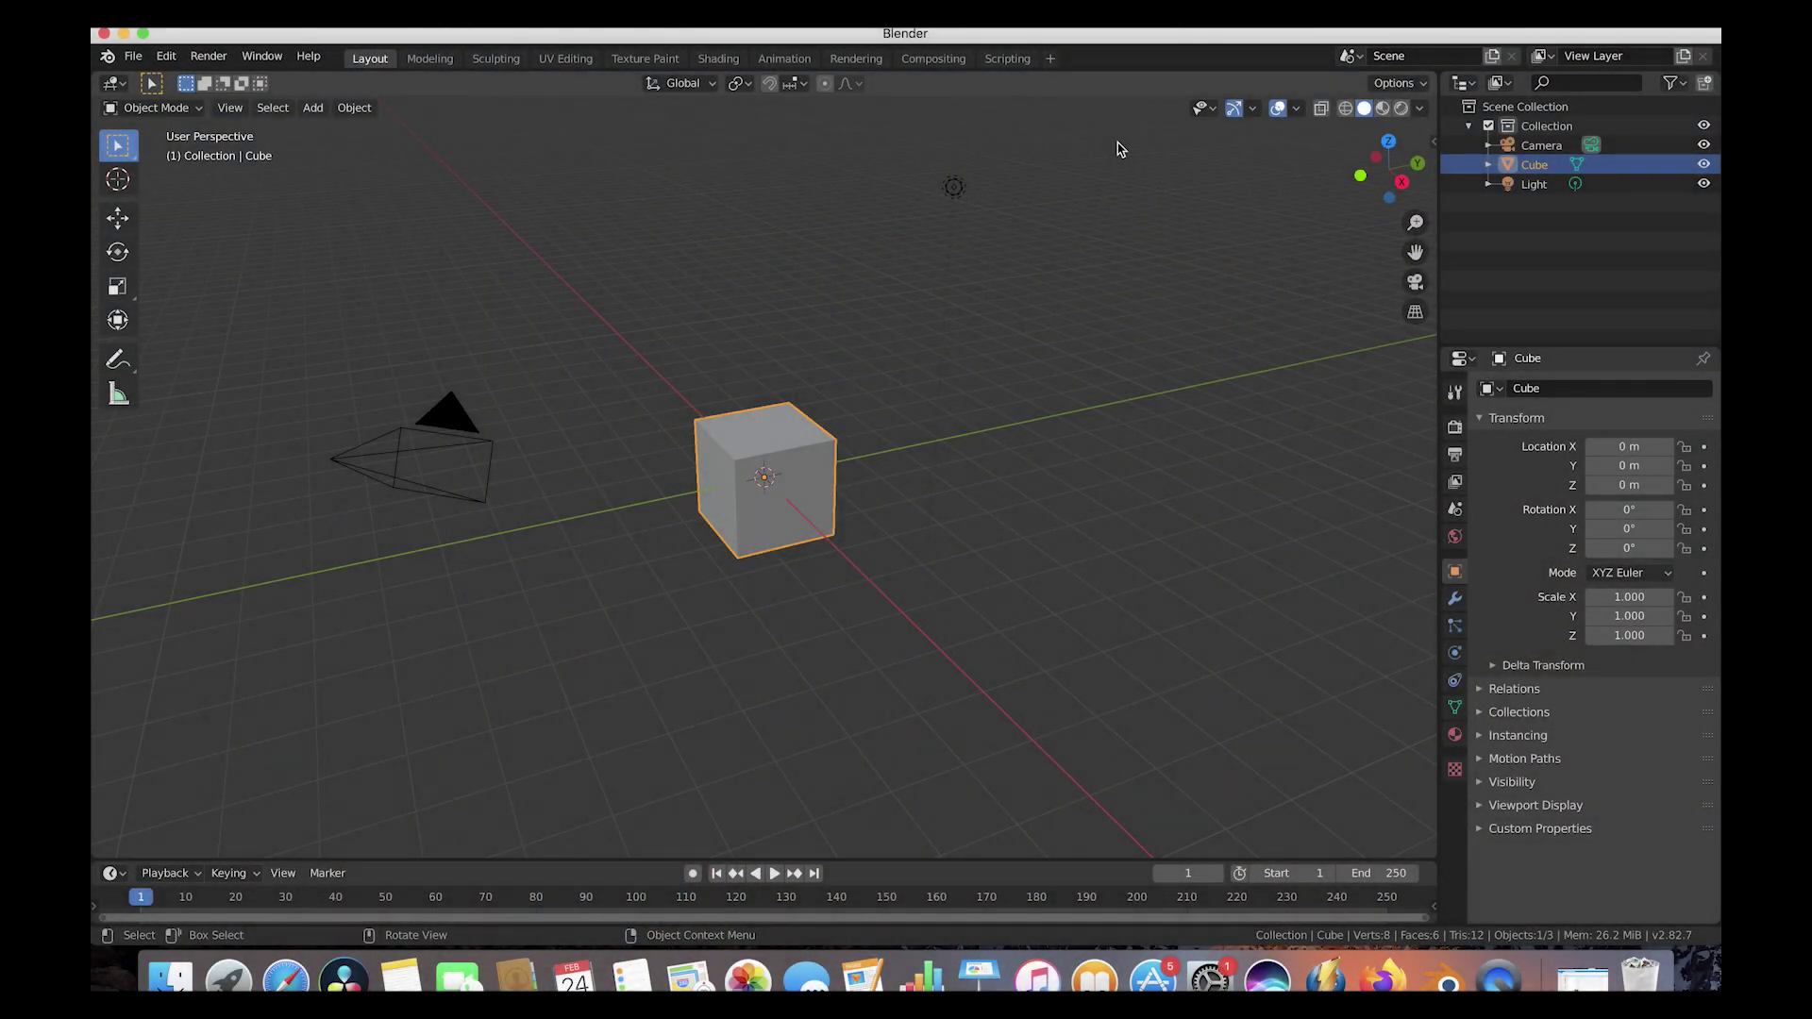
Step: Delete the default cube, camera and light, and set the render engine to Cycles
left_click_drag(1113, 149, 373, 668)
key("Delete")
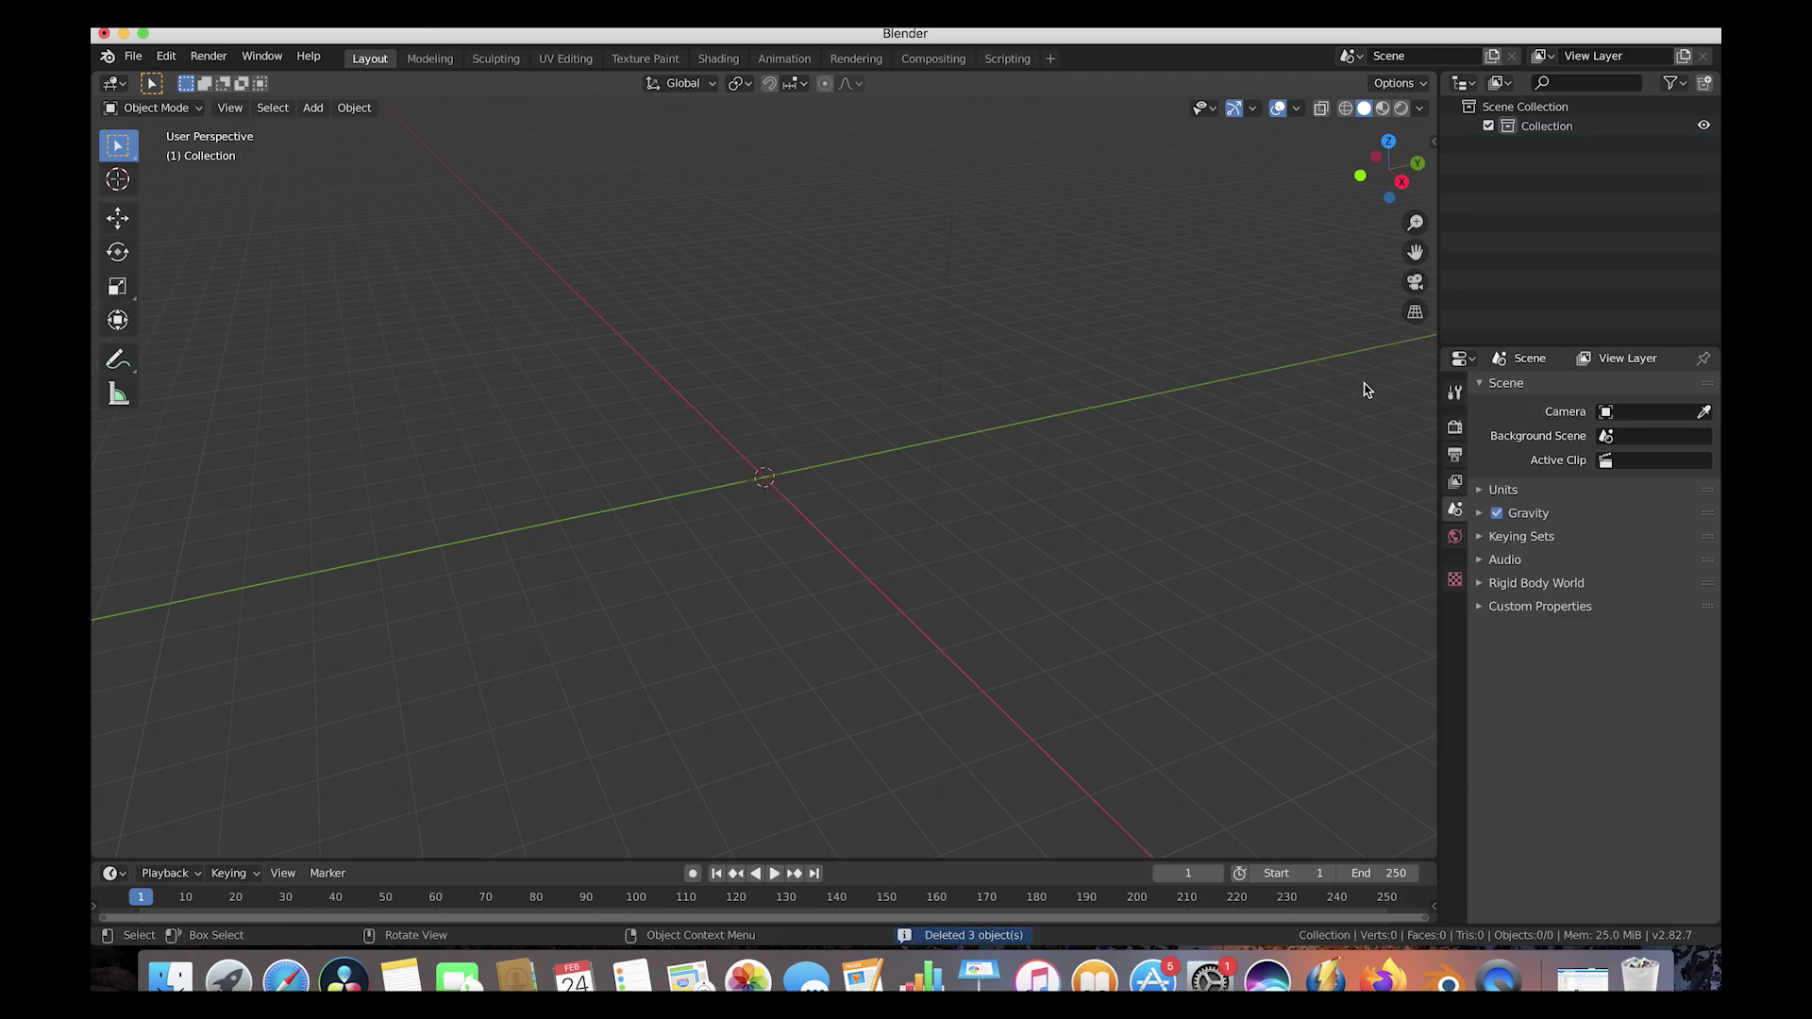
left_click(1454, 426)
left_click(1647, 391)
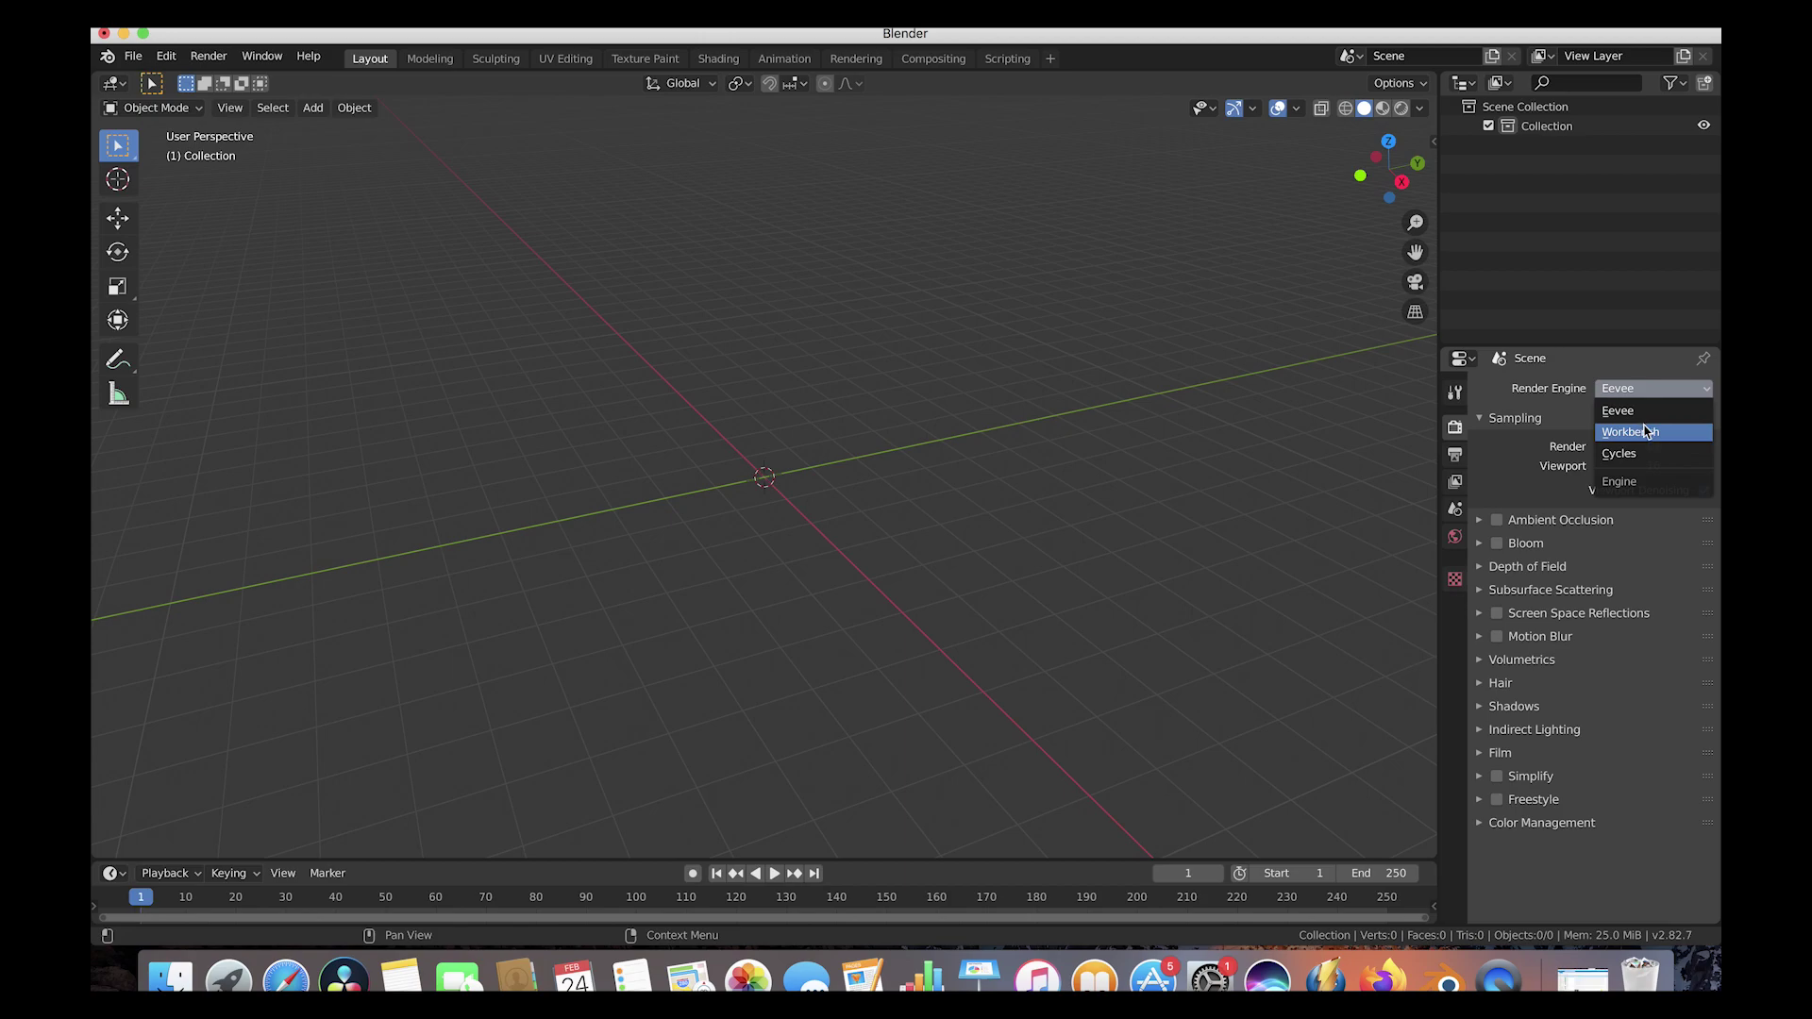
left_click(1639, 455)
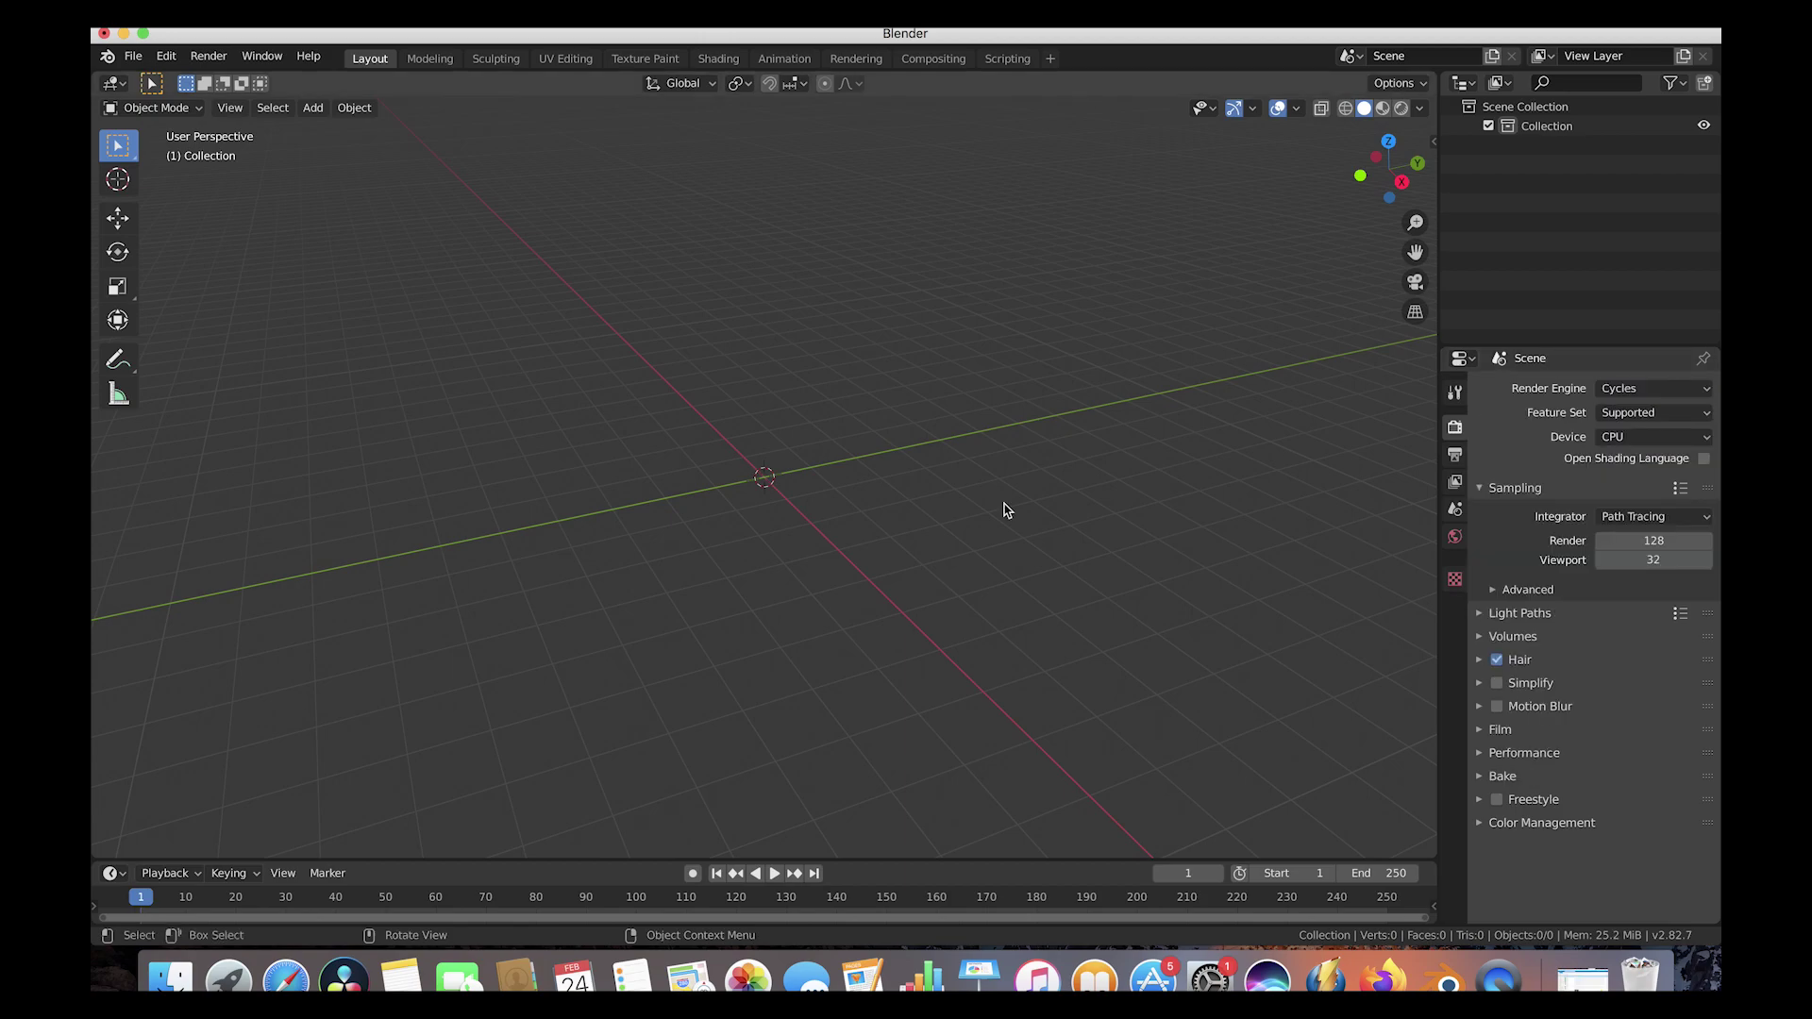
Step: Choose Dynamic Smoke/Fire as the smoke type in the KHAOS explosion add-on settings
left_click(1433, 141)
left_click(1426, 244)
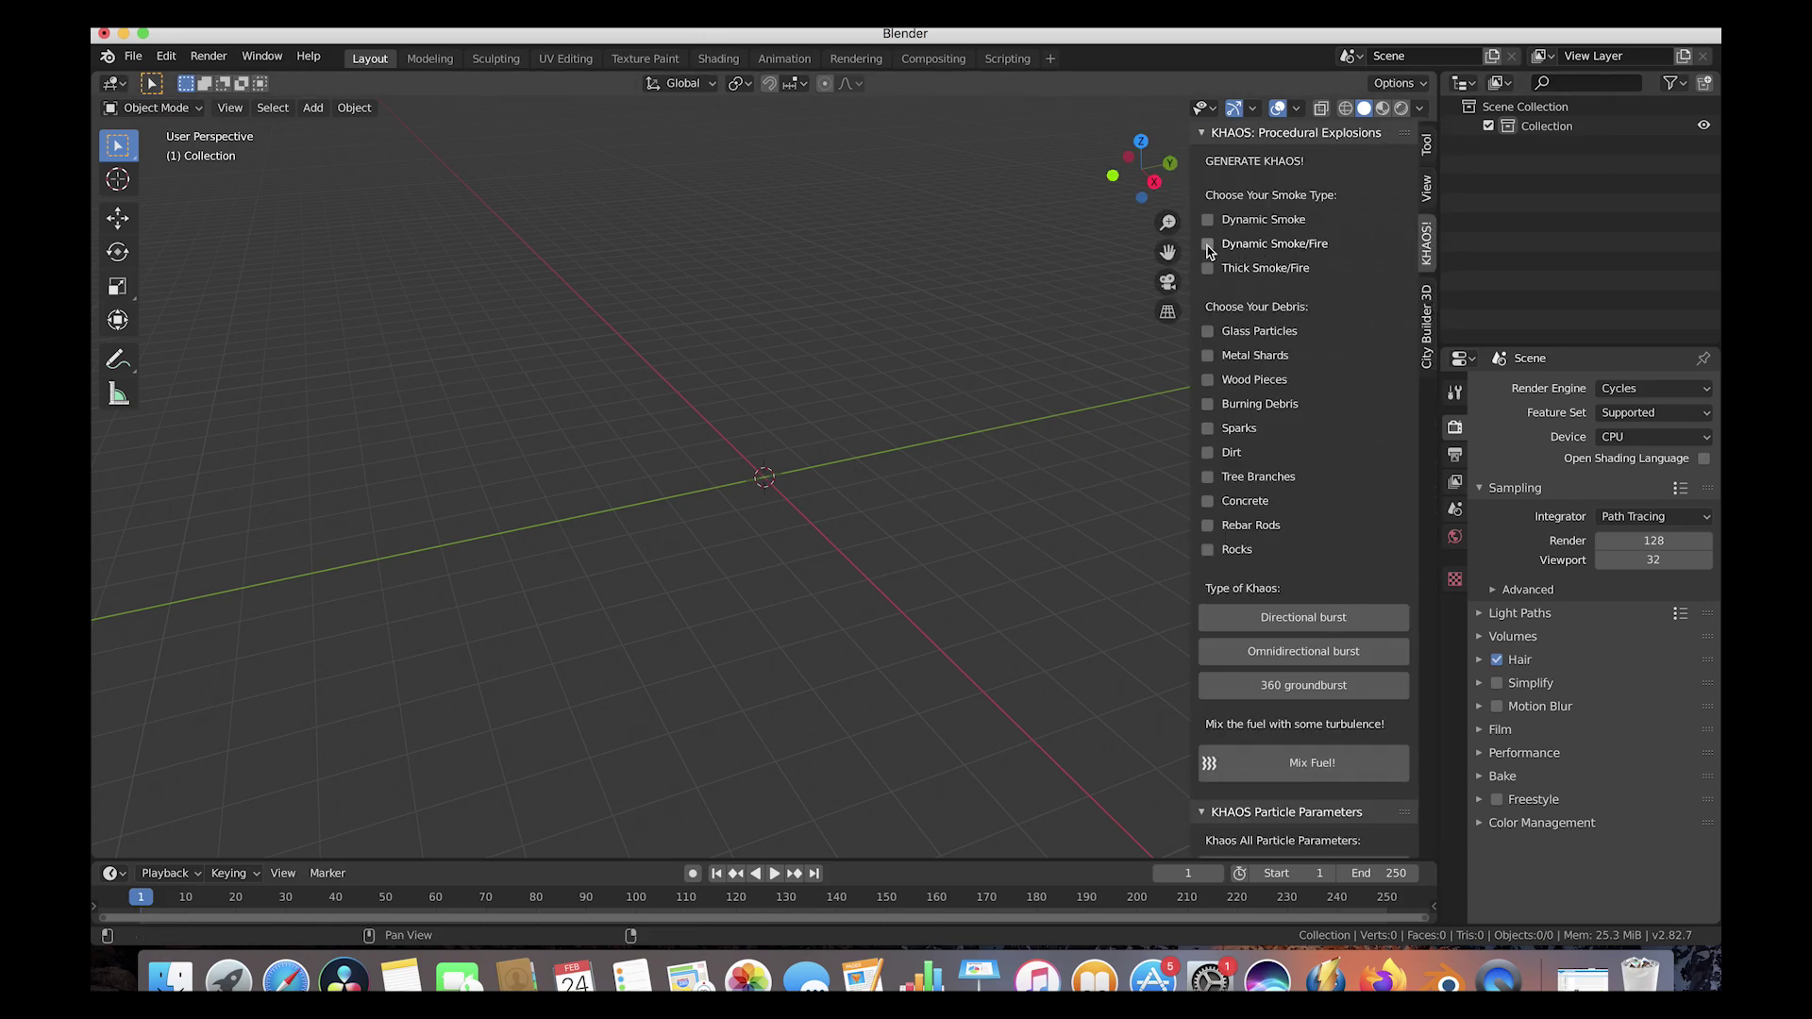
left_click(1208, 244)
scroll(1213, 505, "down", 2)
left_click(1313, 576)
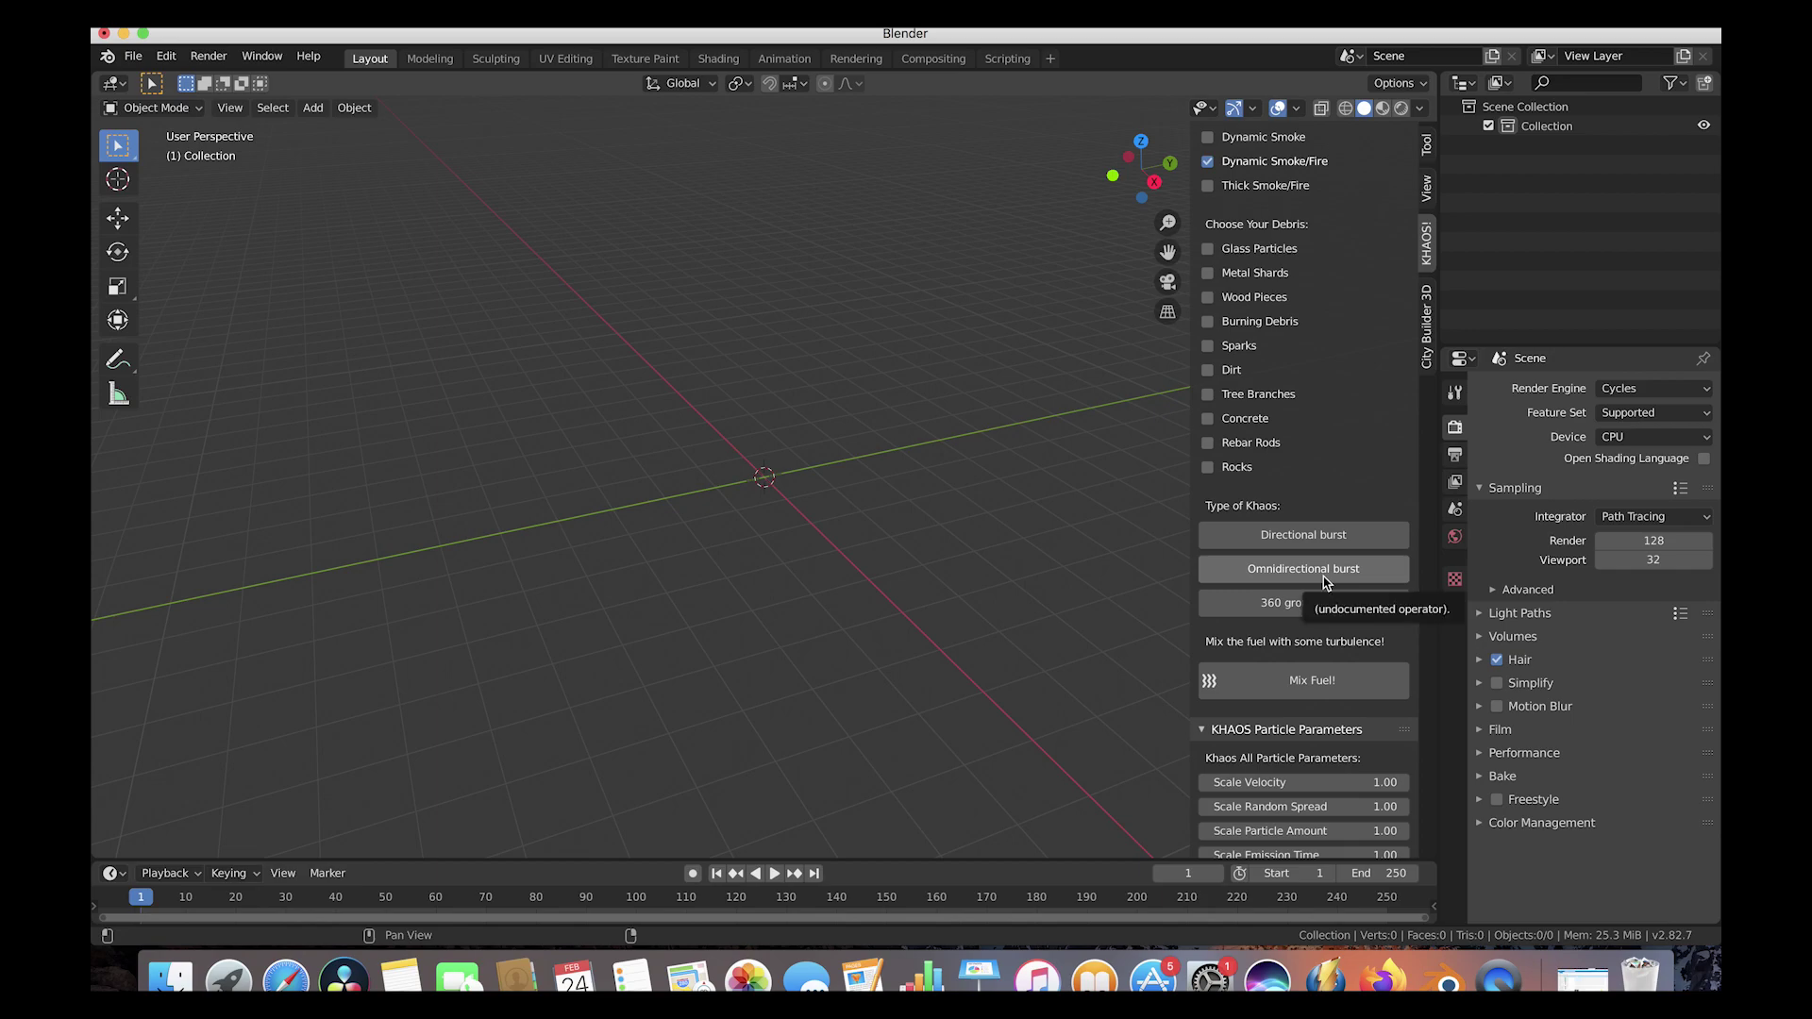
Step: Set the KHAOS Scale Particle Amount to 3 and the smoke's Initial Ending Velocity to 0.35
scroll(1326, 582, "down", 11)
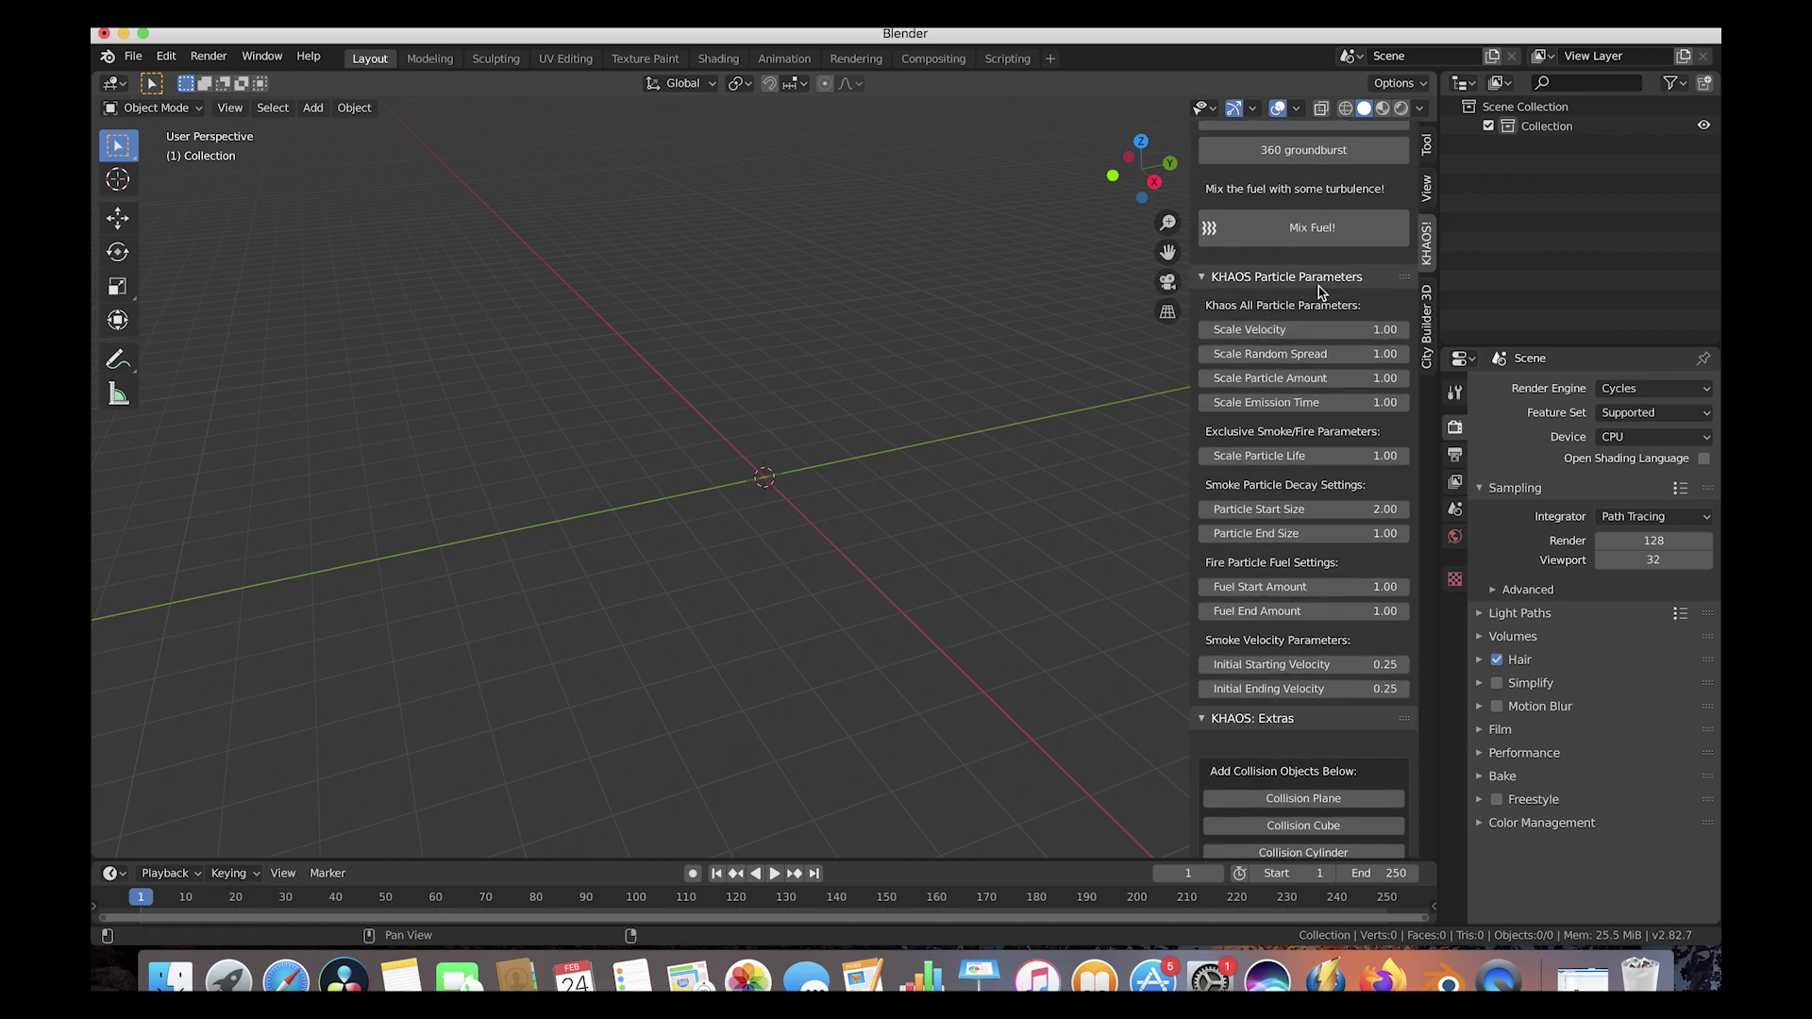
double_click(1303, 377)
type("3")
key("Return")
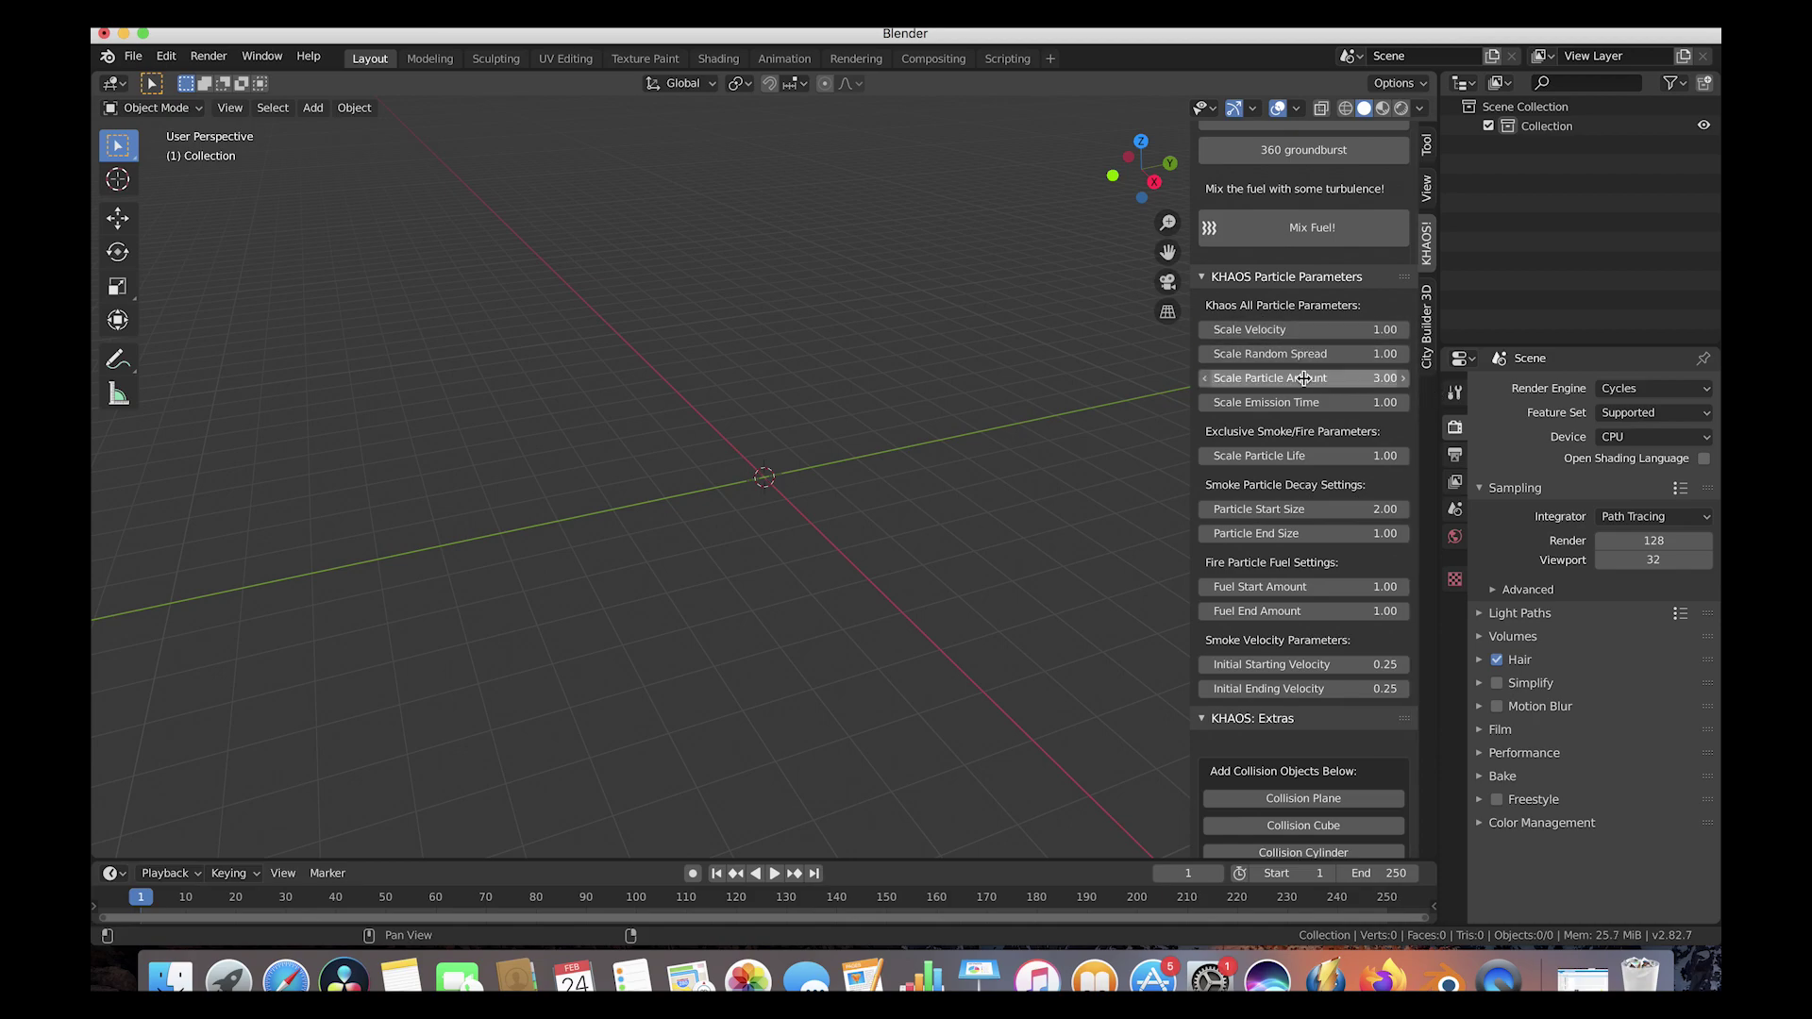
double_click(1281, 690)
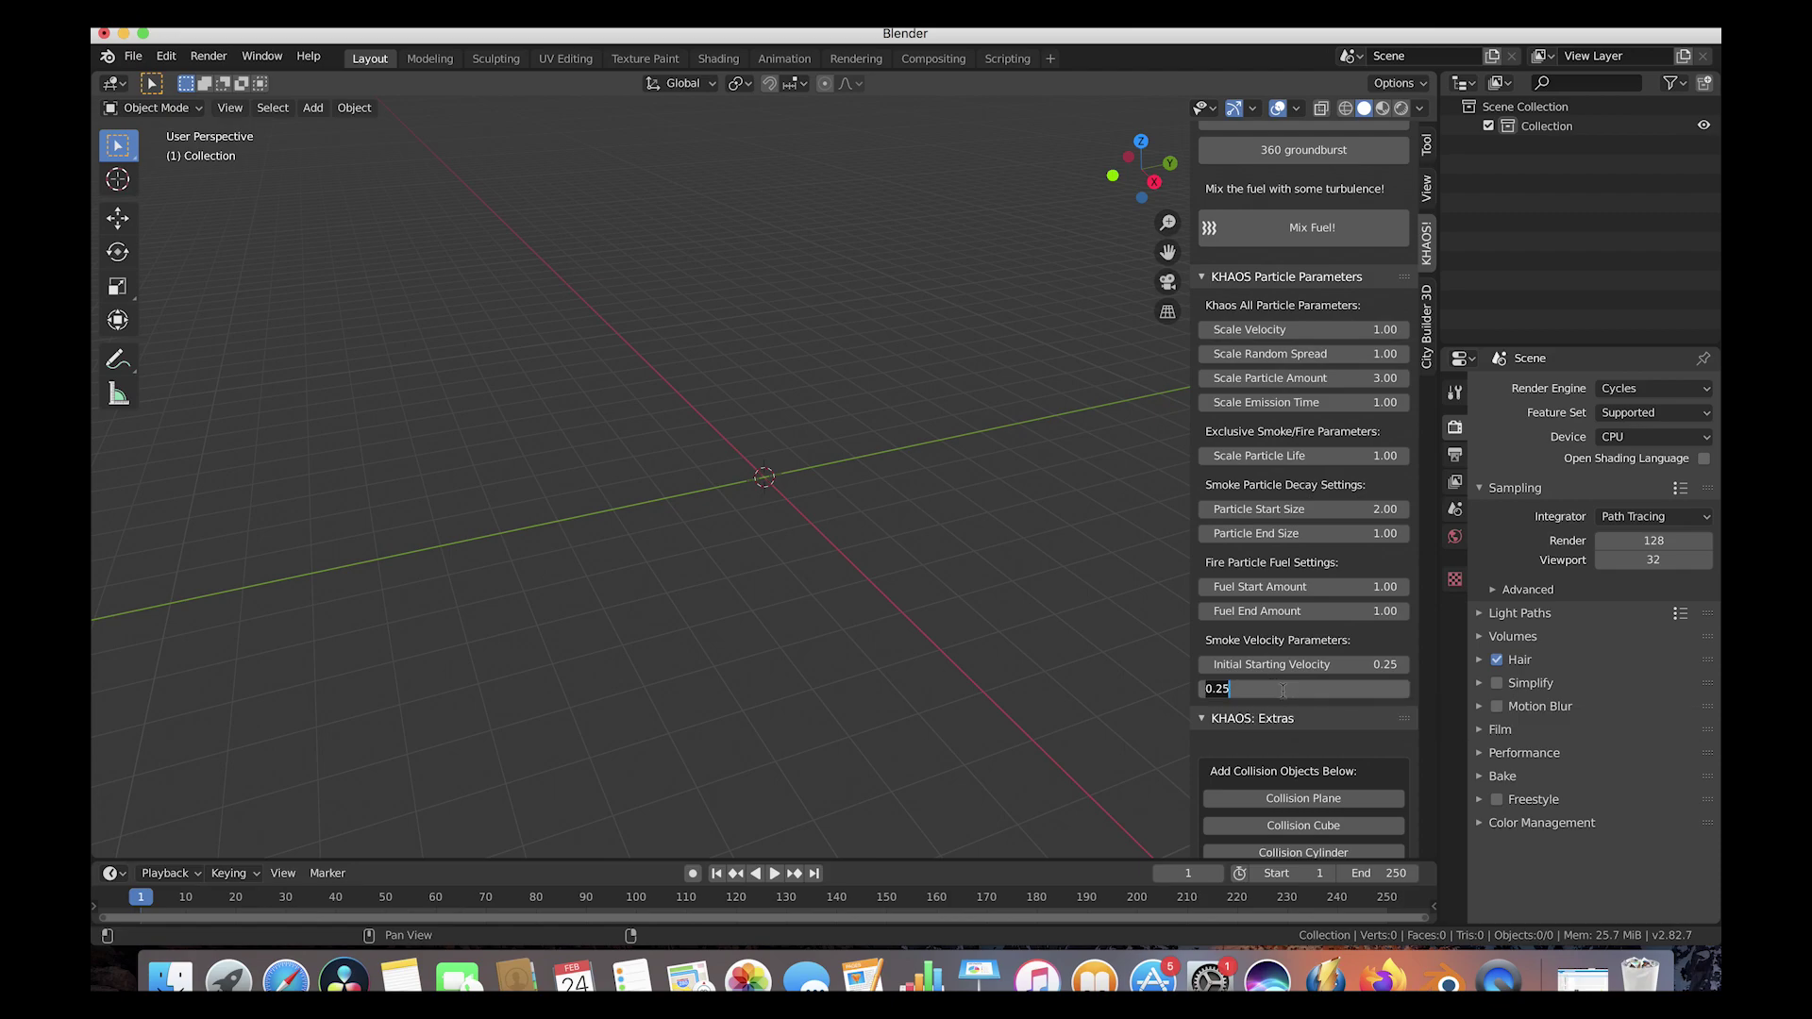
type("0.35")
key("Return")
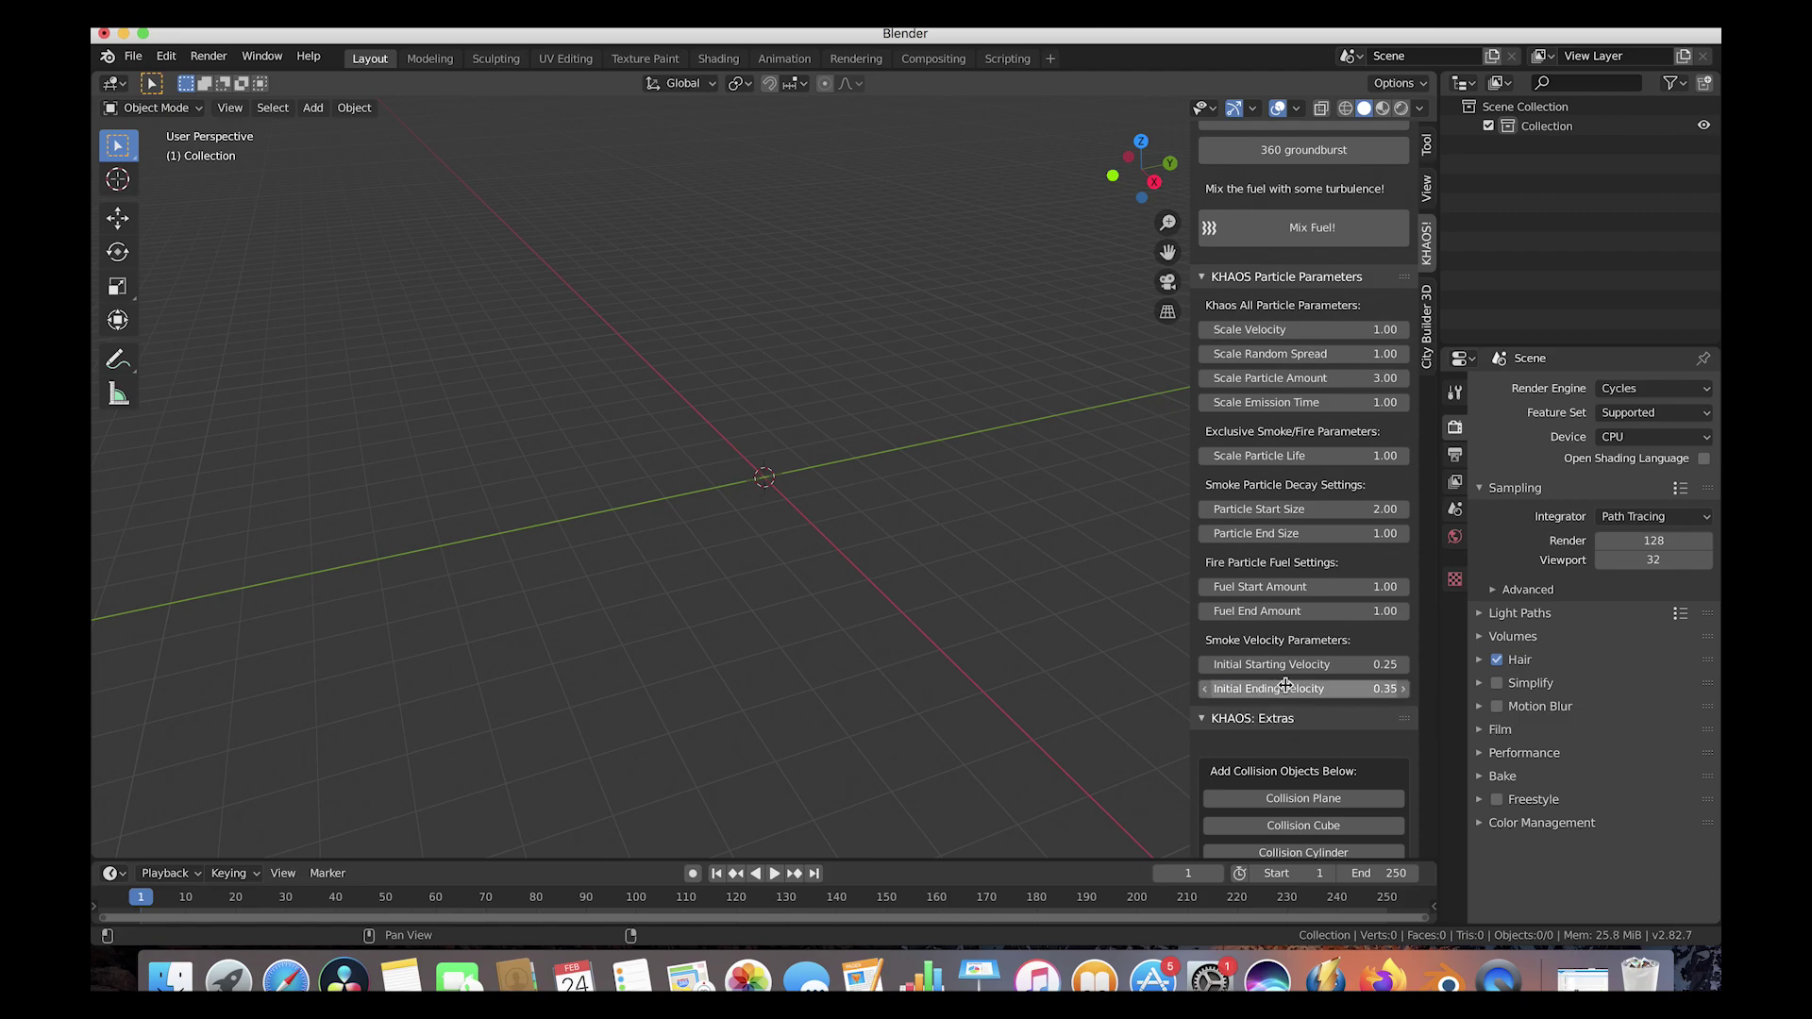
Step: Go to frame 25 and generate a KHAOS Omnidirectional burst there
scroll(1285, 686, "up", 3)
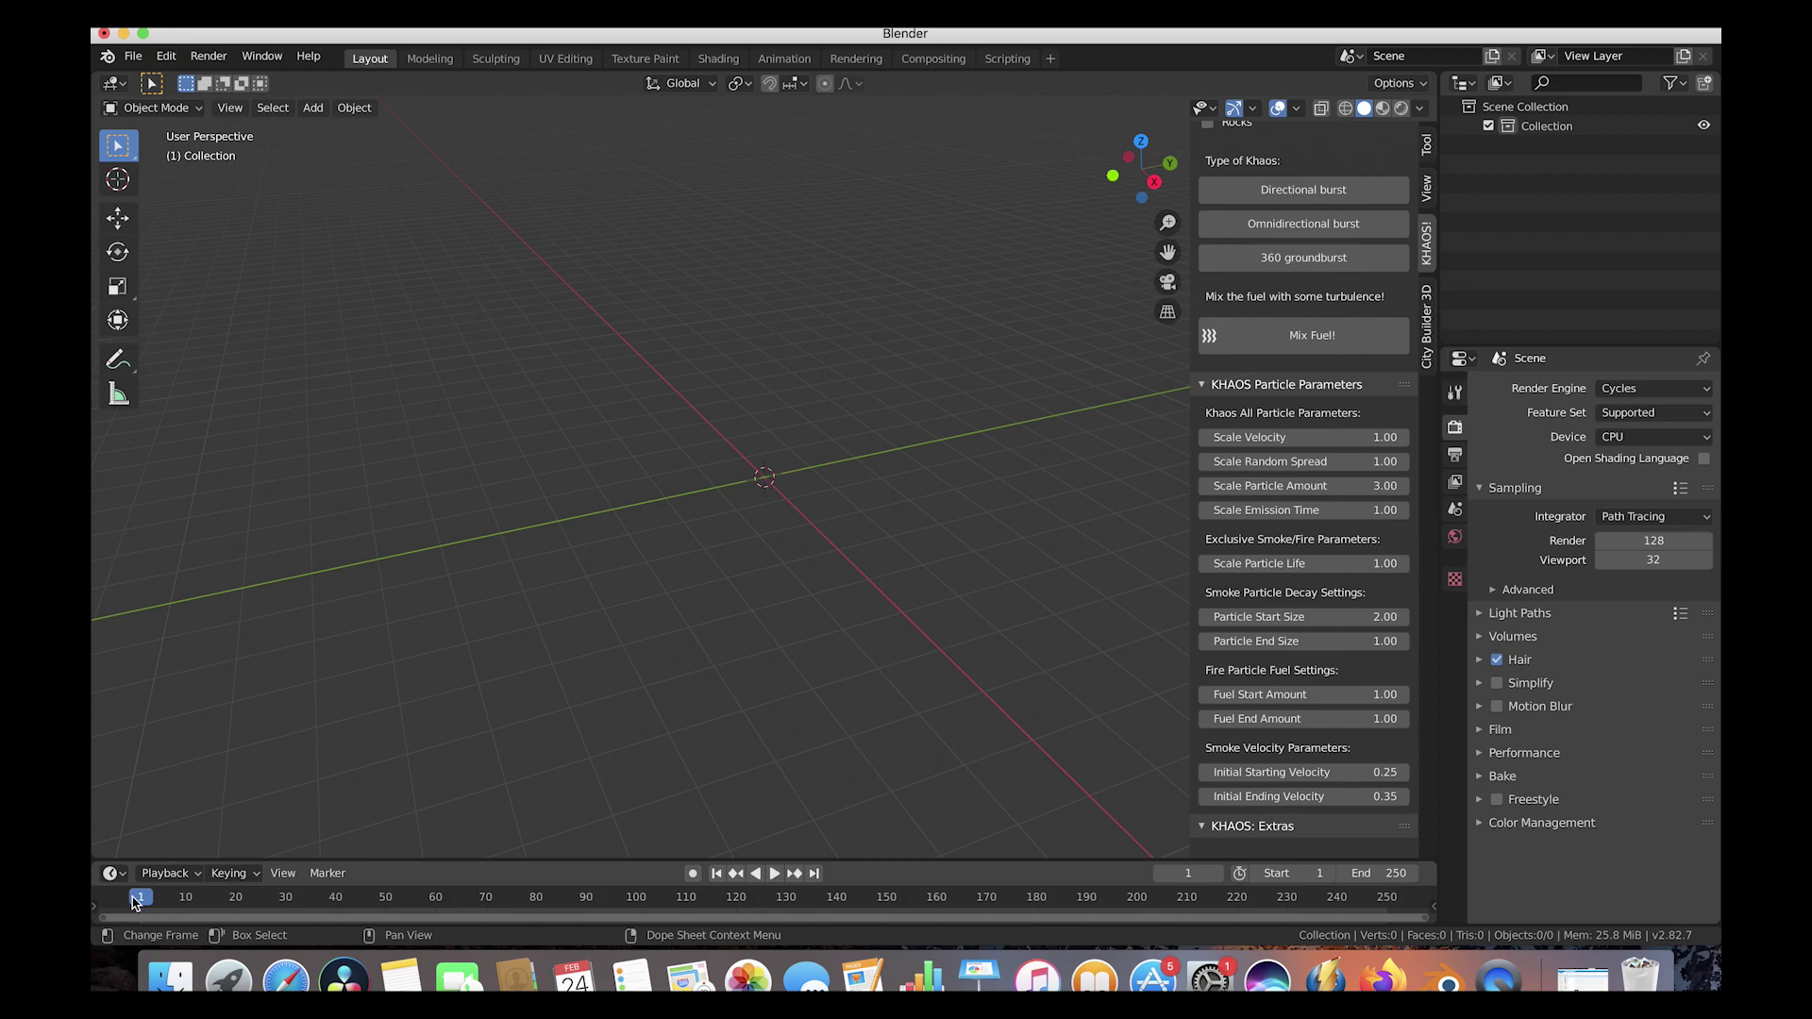
left_click(264, 903)
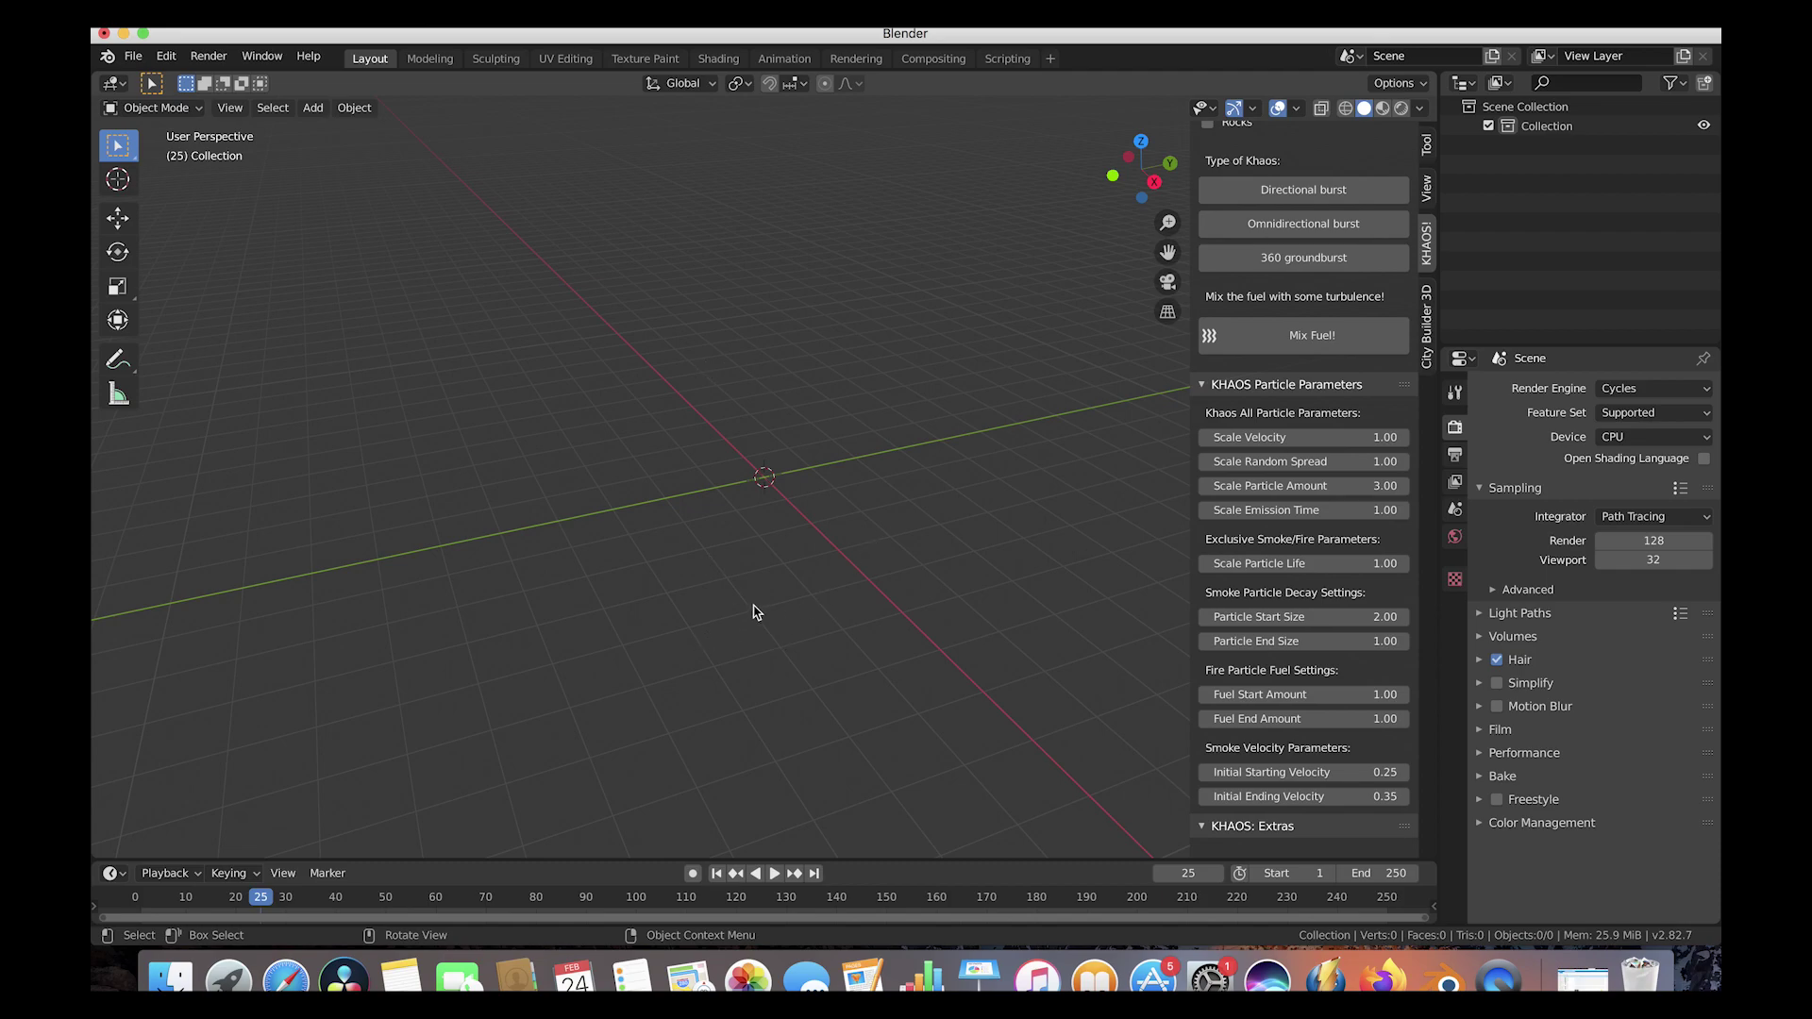
scroll(1305, 344, "up", 4)
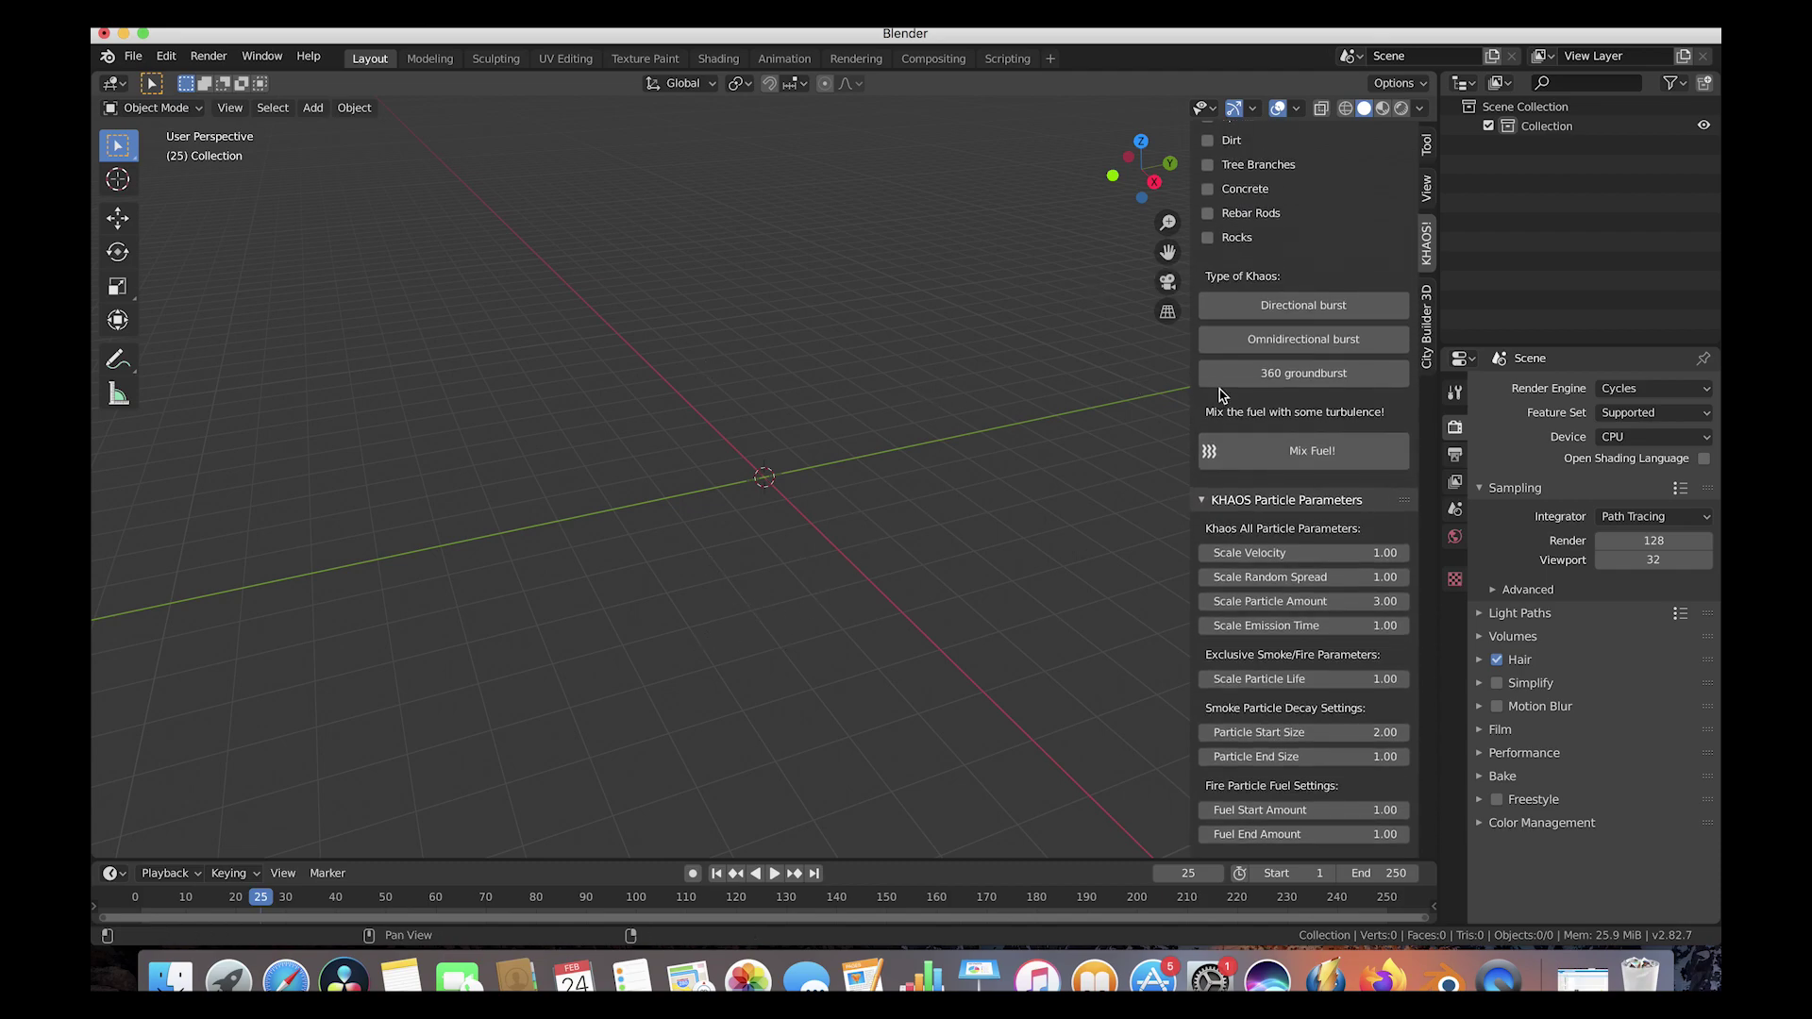
left_click(1319, 345)
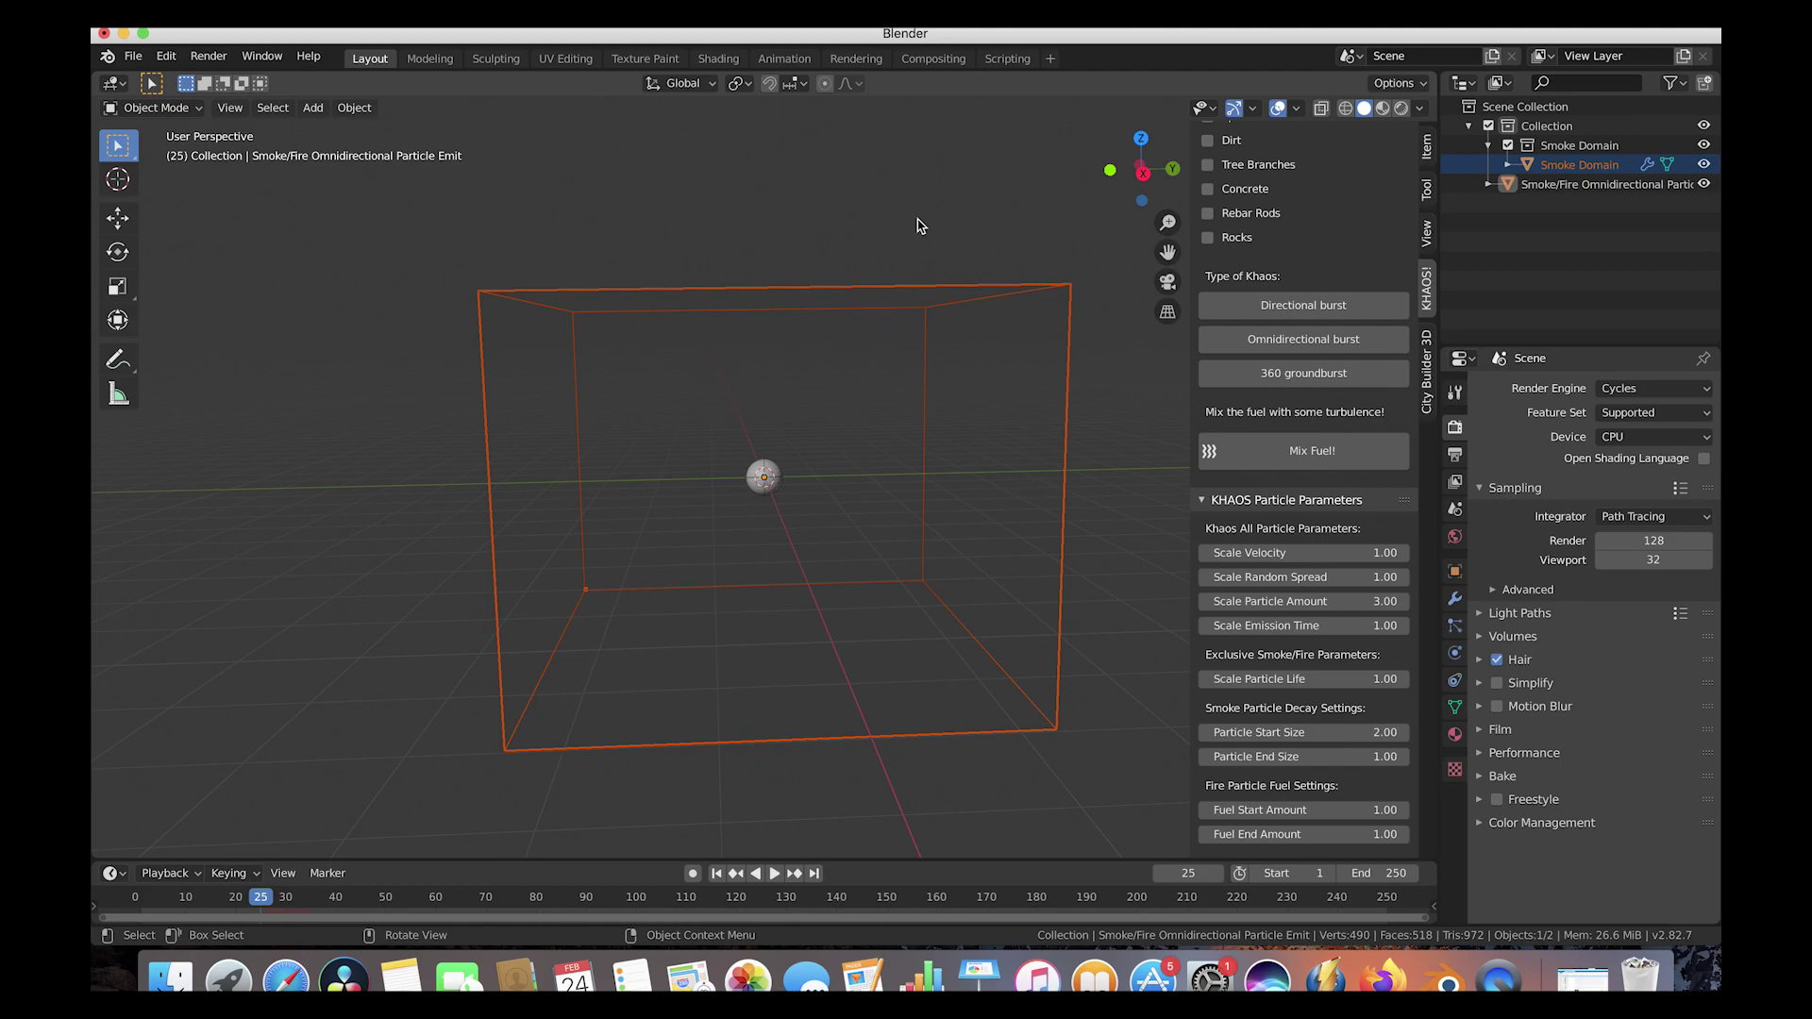
Step: Select the smoke domain together with the particle emitter and raise both about 5 m along the Z axis
key("shift+b")
left_click_drag(1012, 260, 652, 587)
scroll(514, 728, "left", 5)
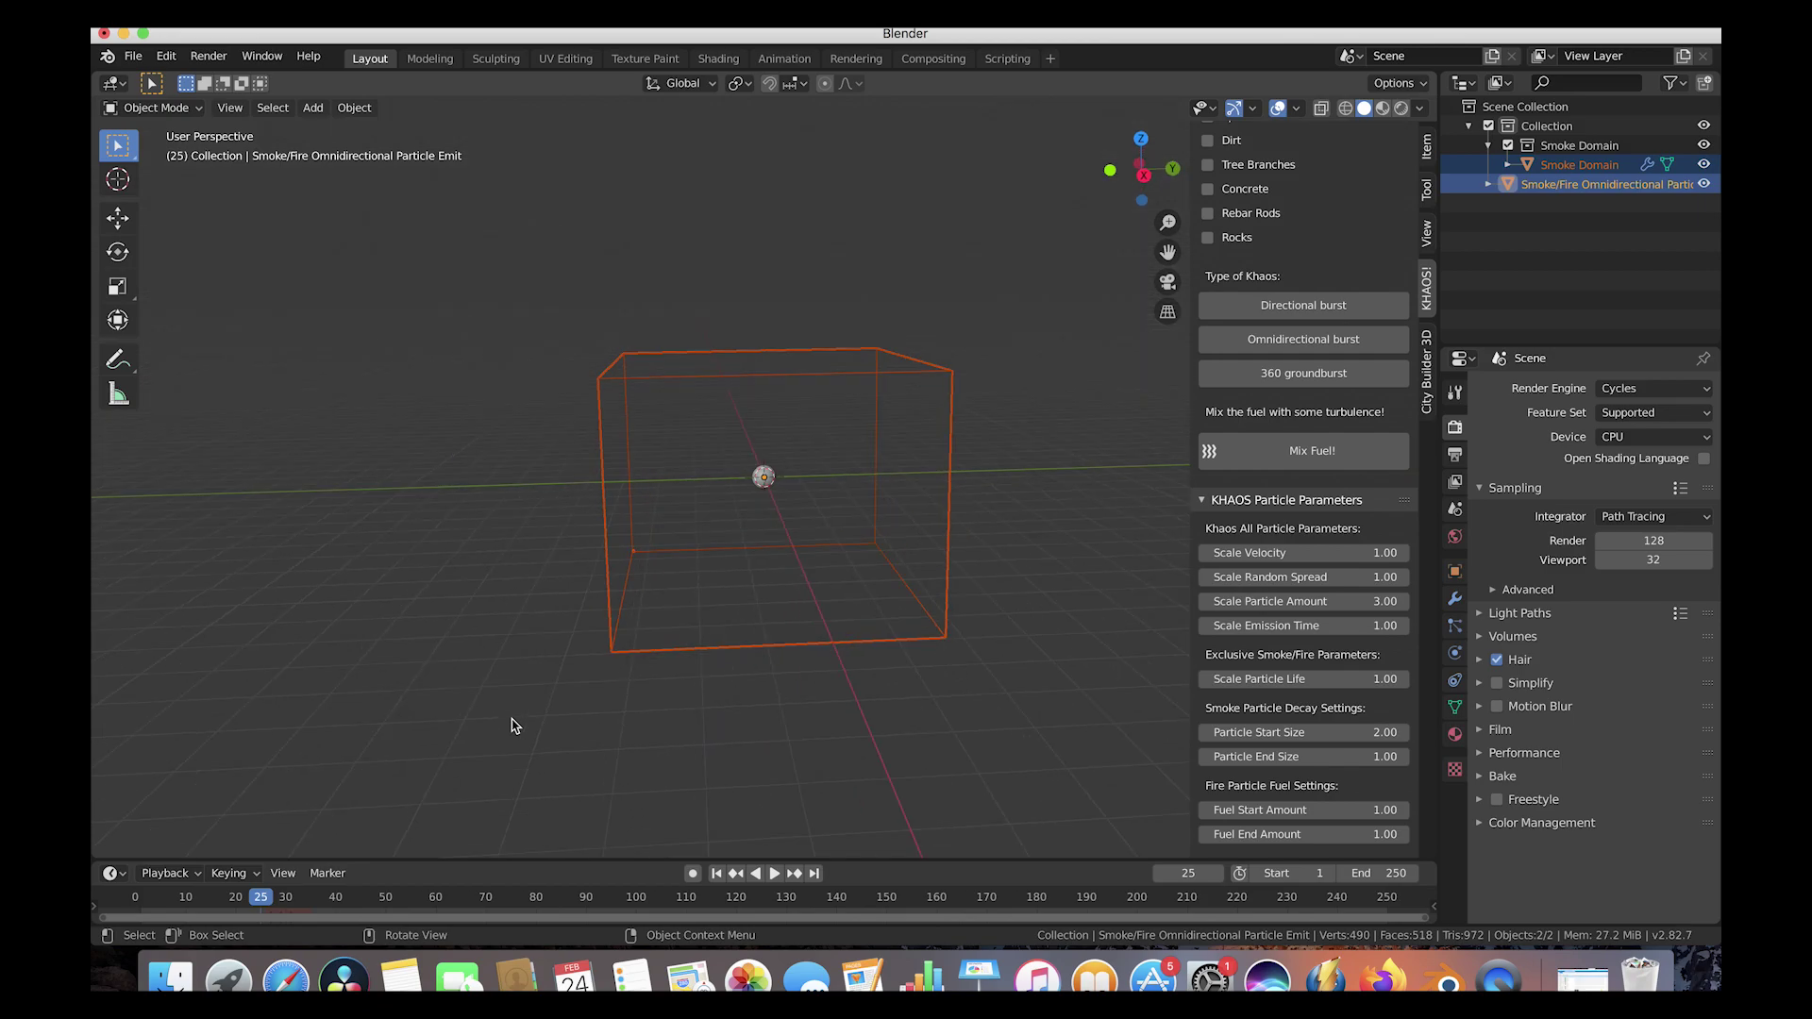
key("g")
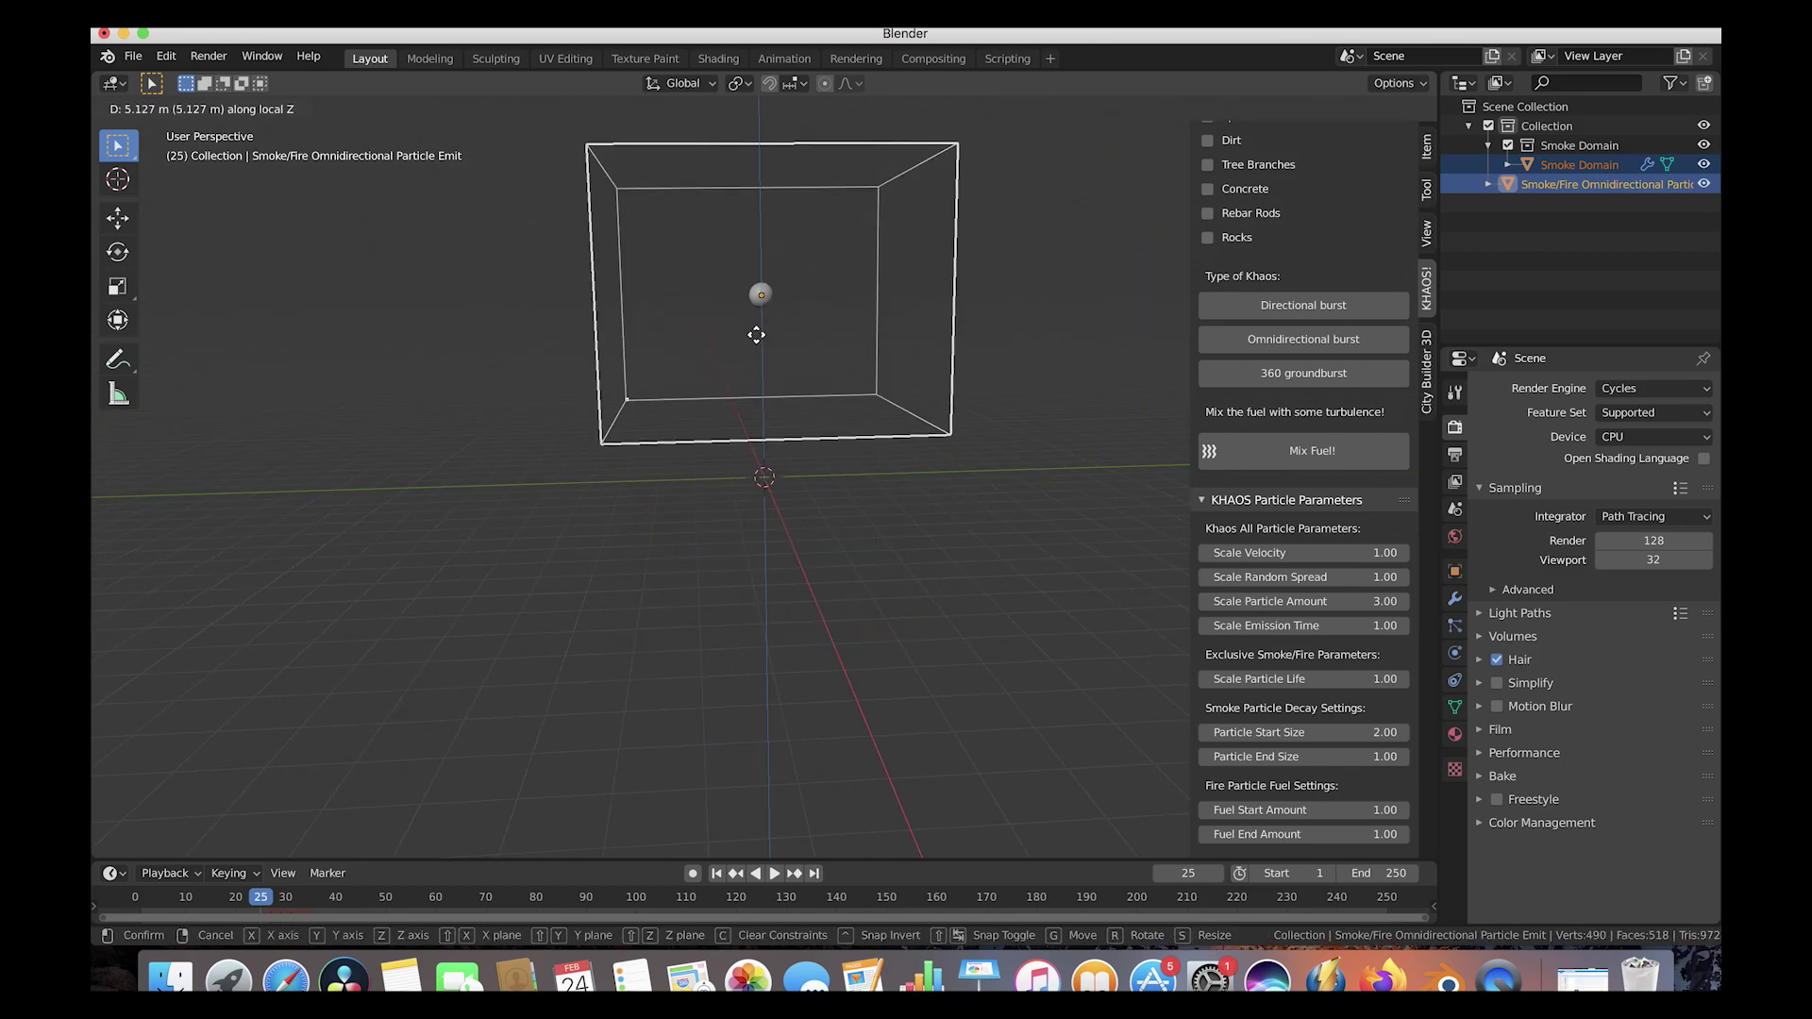
left_click(779, 331)
Step: Play the animation from its first frames and scrub to frame 29 to check how far the particles spread
scroll(776, 331, "down", 3)
scroll(781, 331, "left", 5)
scroll(780, 331, "up", 4)
left_click(165, 904)
key("space")
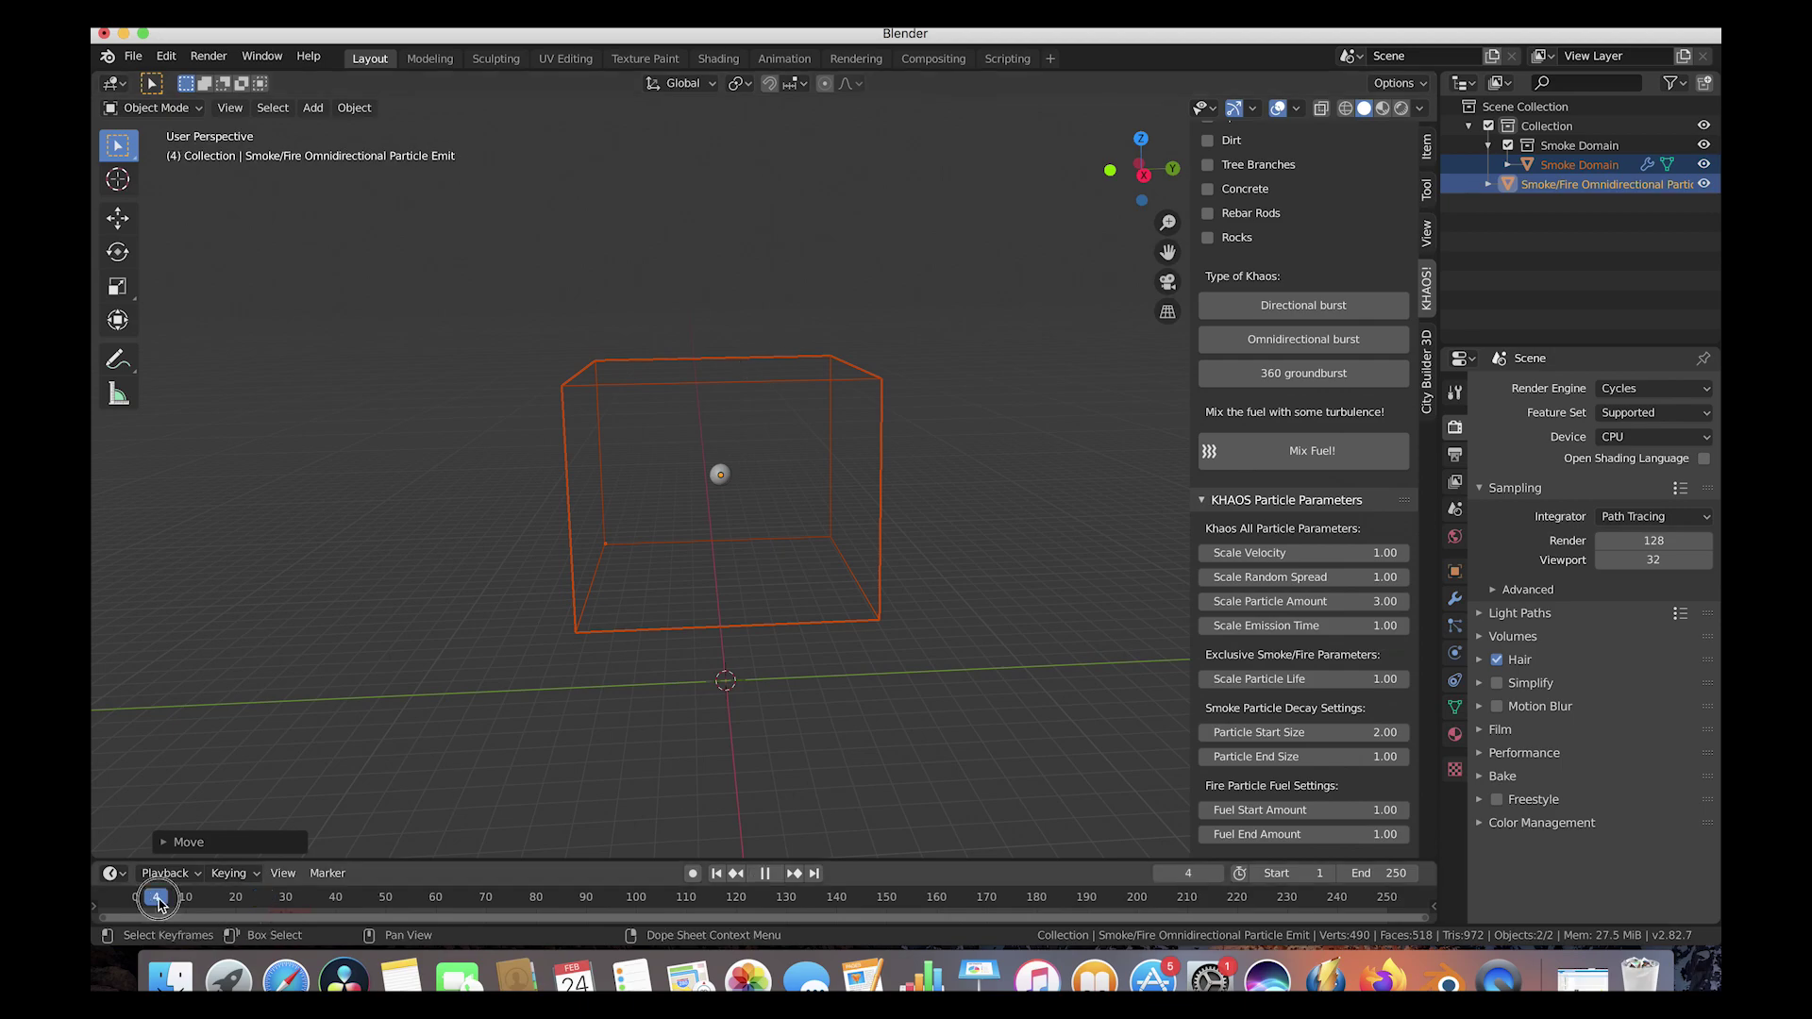
left_click_drag(207, 904, 280, 902)
scroll(639, 511, "left", 2)
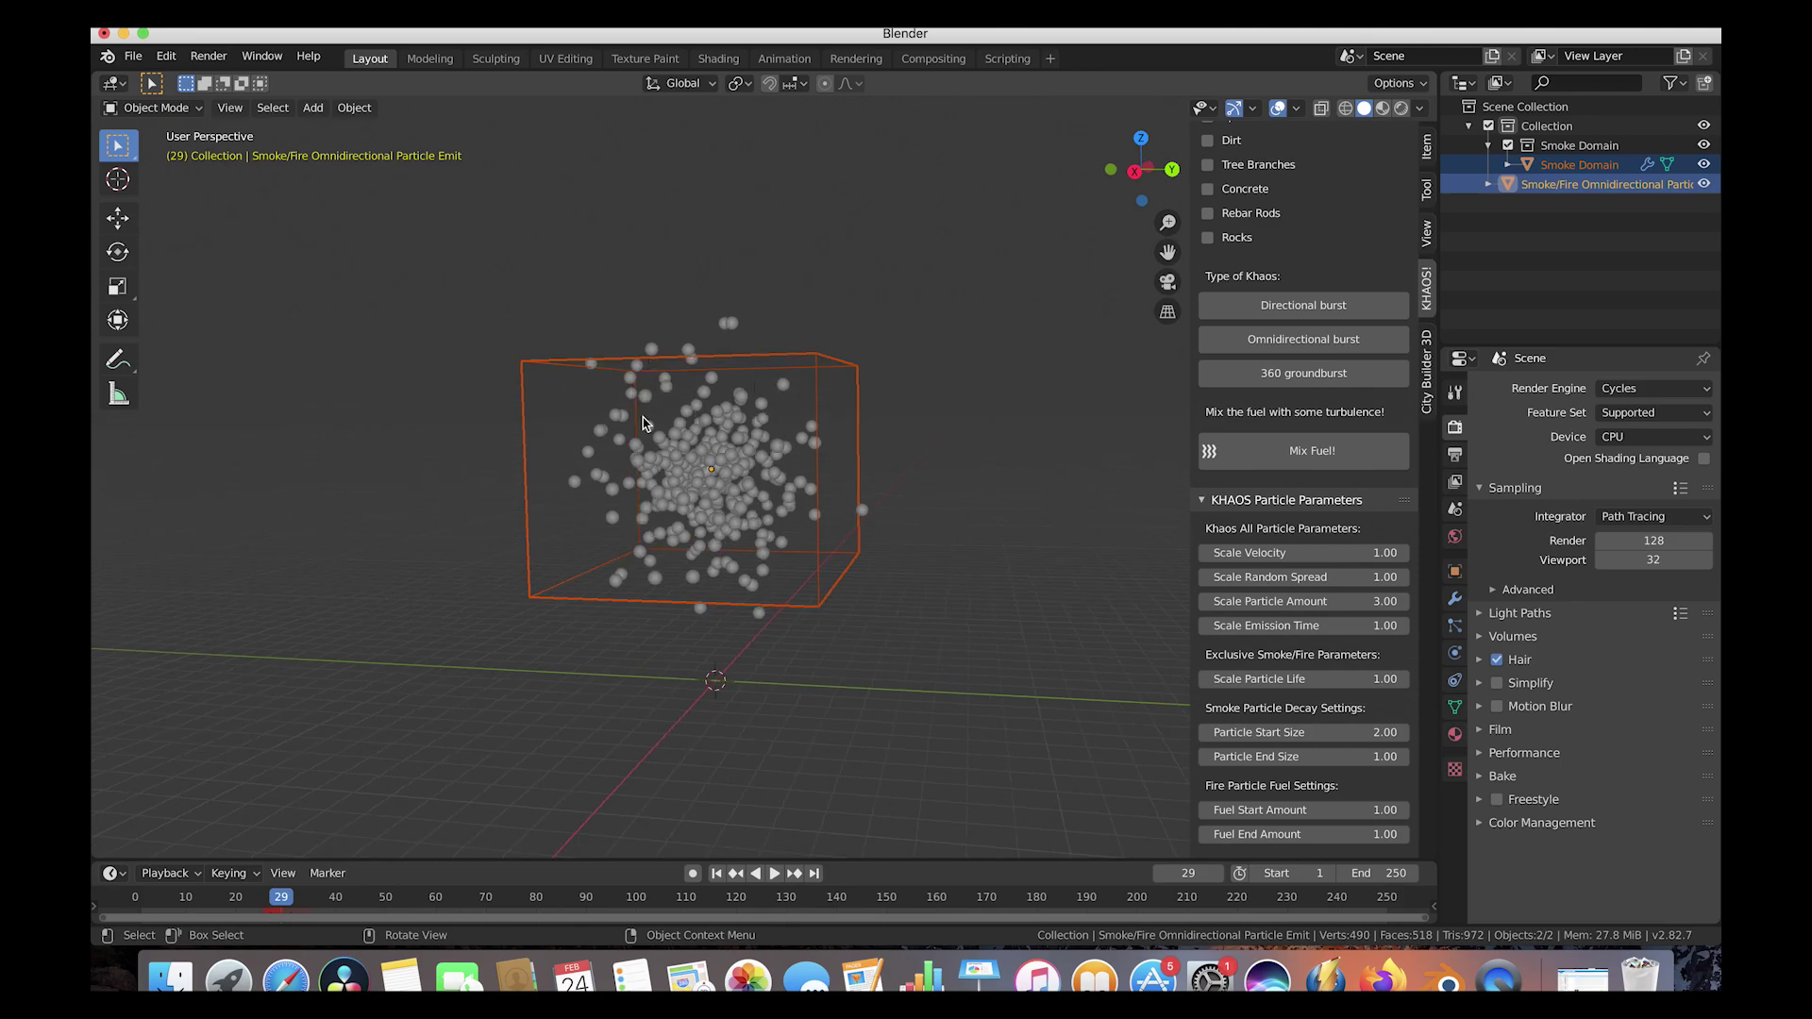
Step: Scale the Smoke Domain up by about 3.4 so it encloses the whole particle burst
left_click(822, 363)
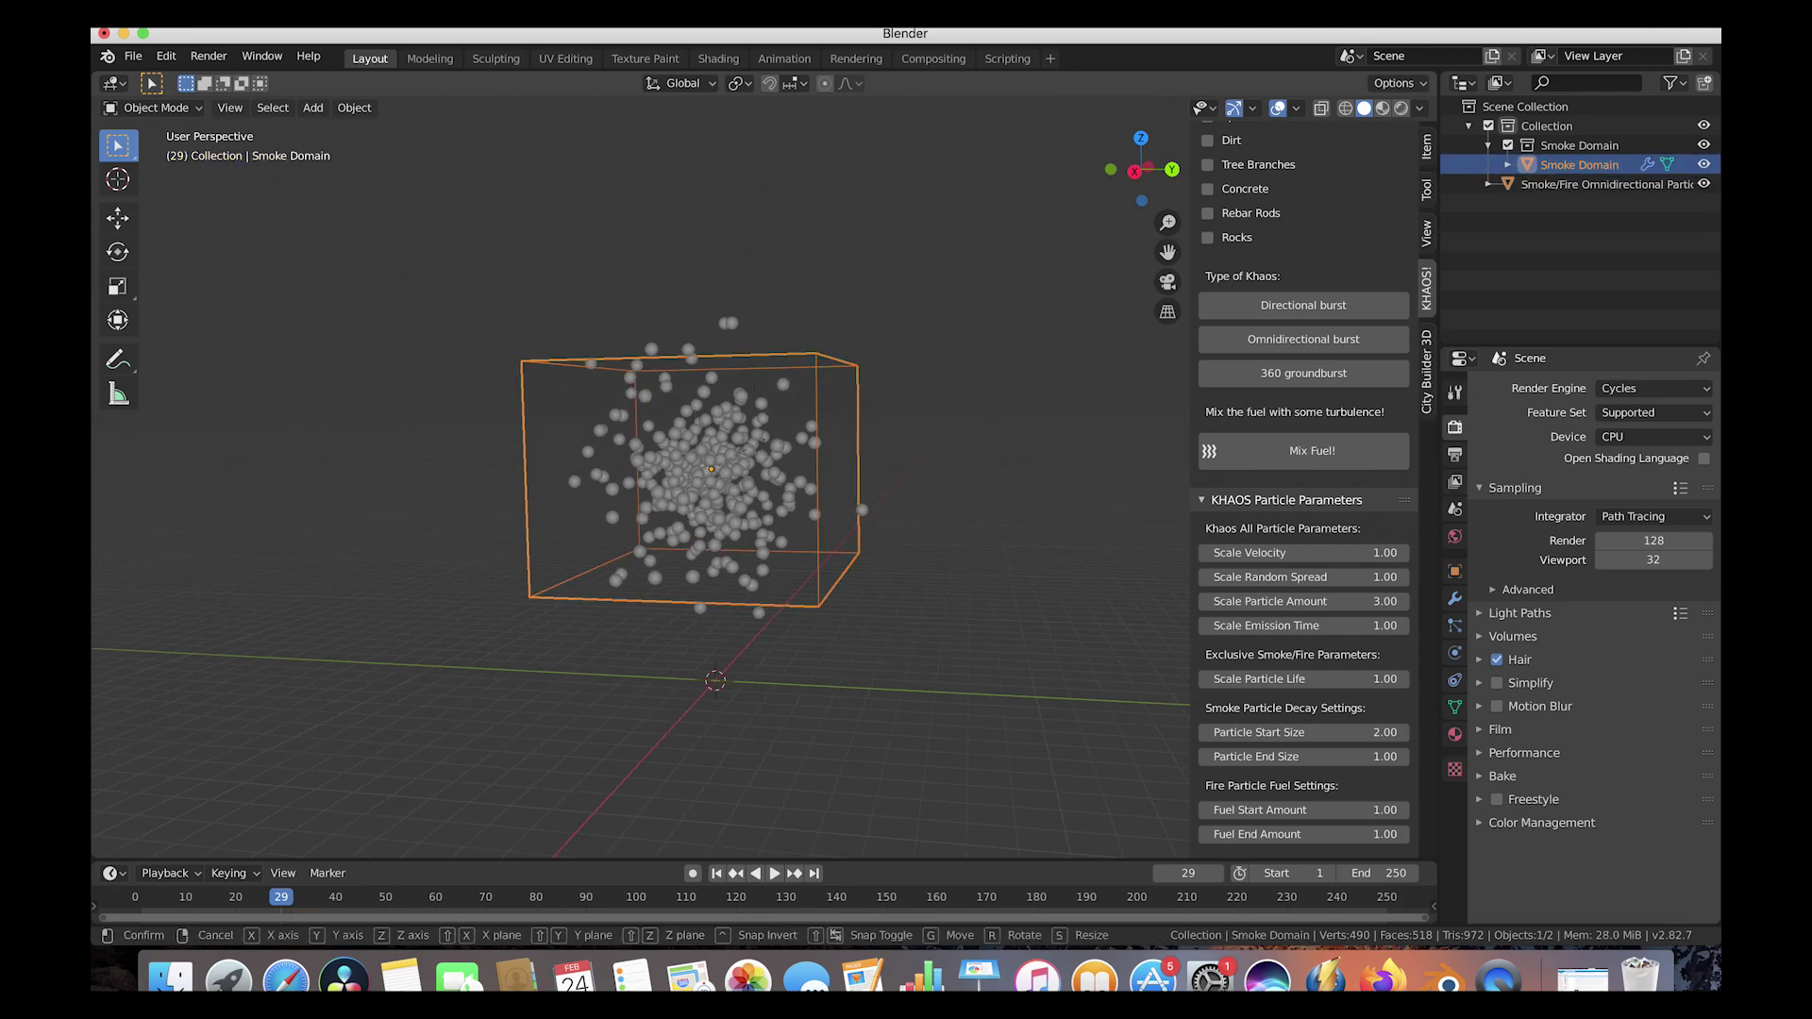
key("s")
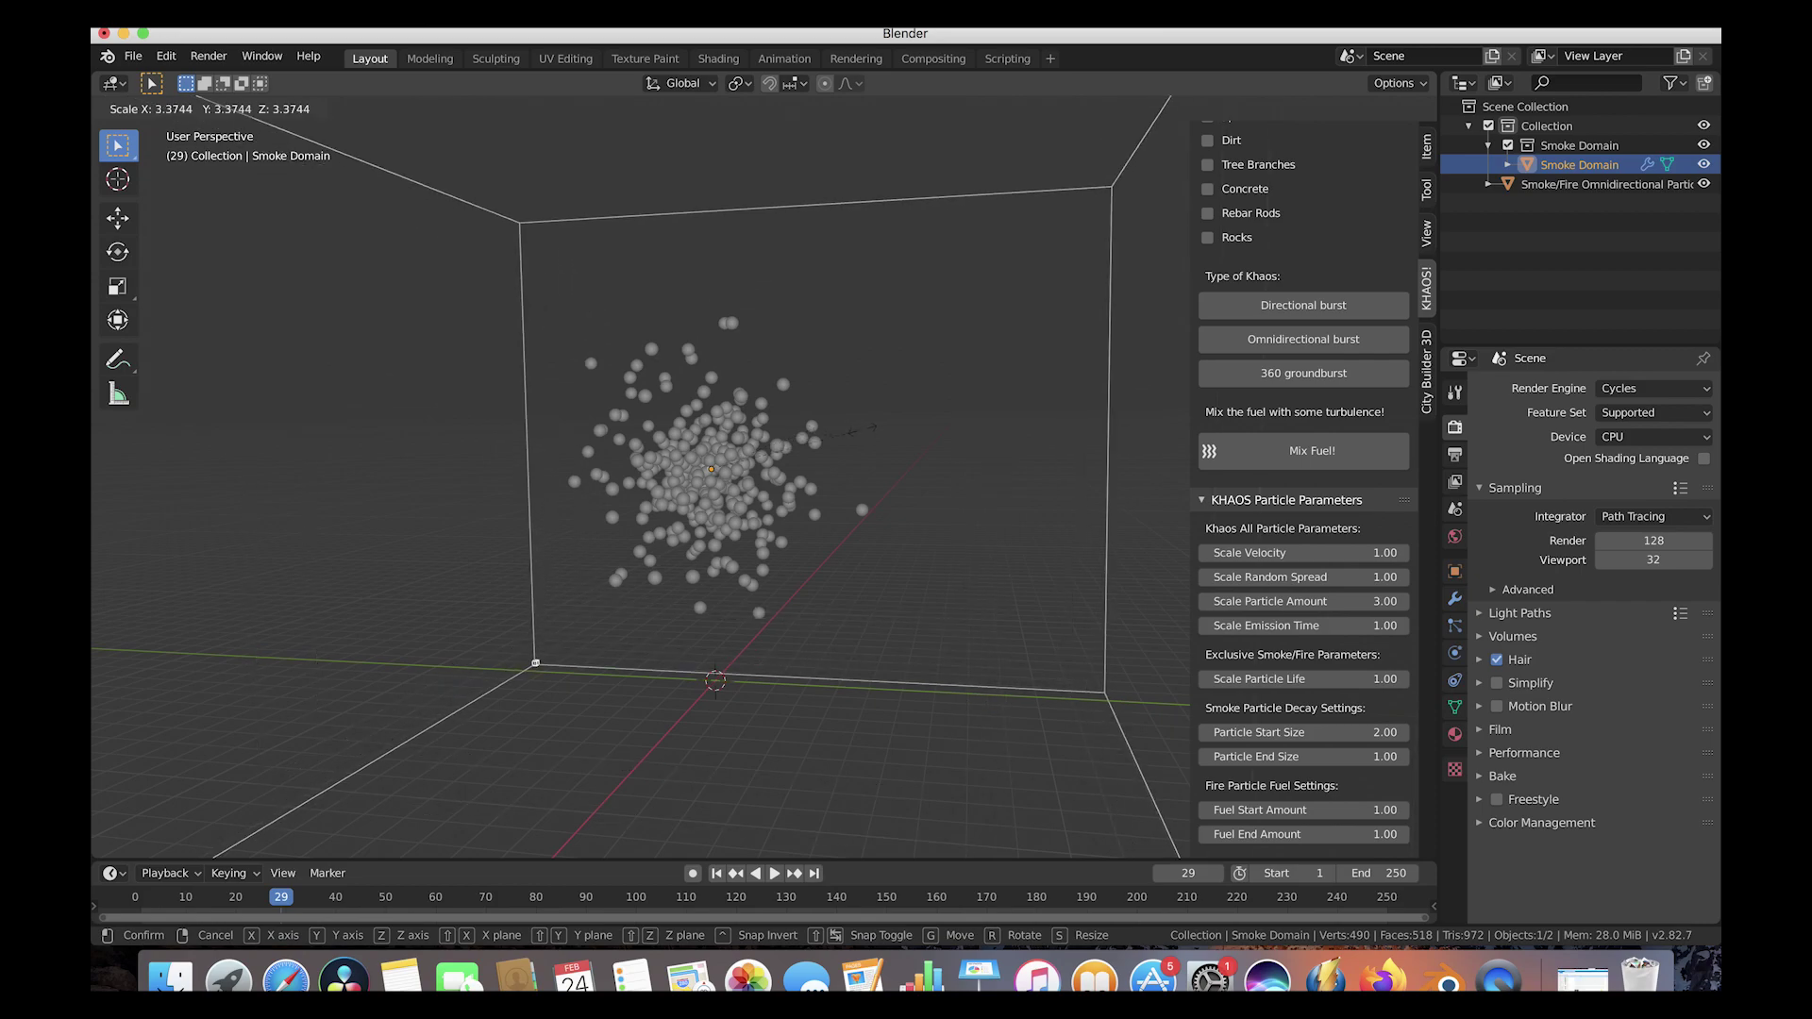
left_click(864, 433)
Step: Replay the animation and stop at frame 29 to check the particles inside the enlarged domain
key("Home")
key("shift+Left")
key("space")
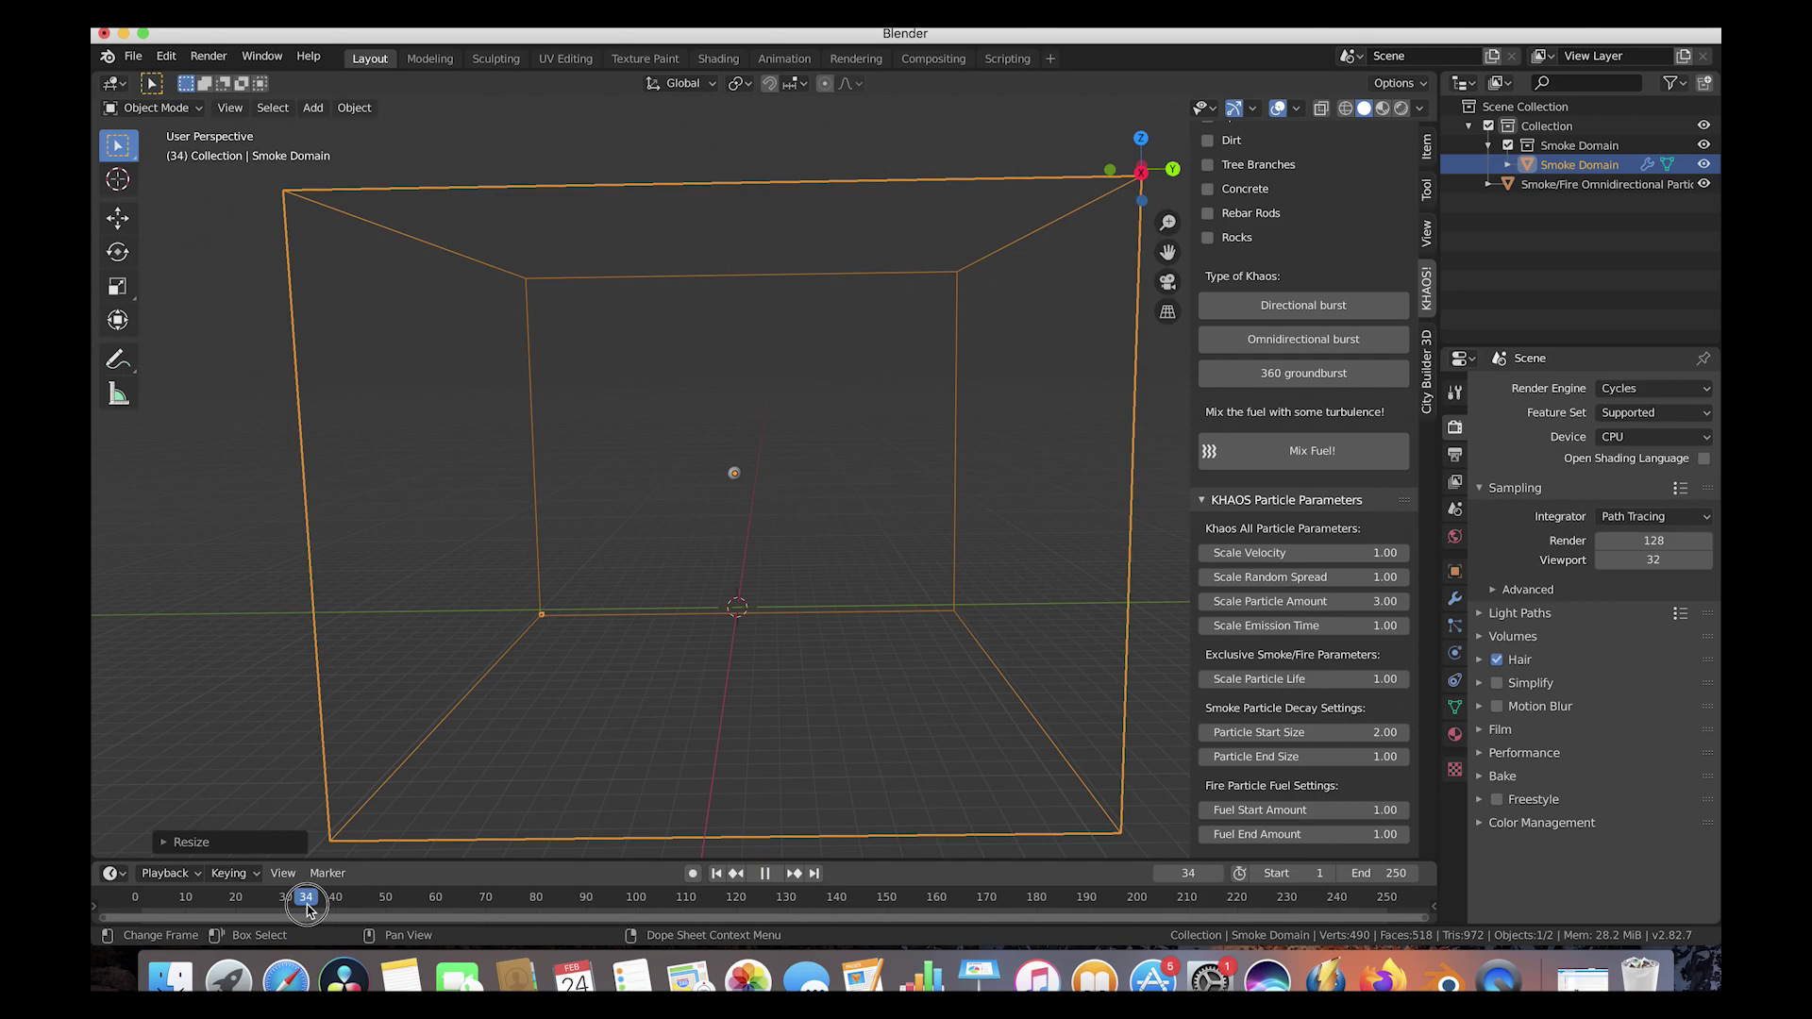
left_click(280, 901)
key("space")
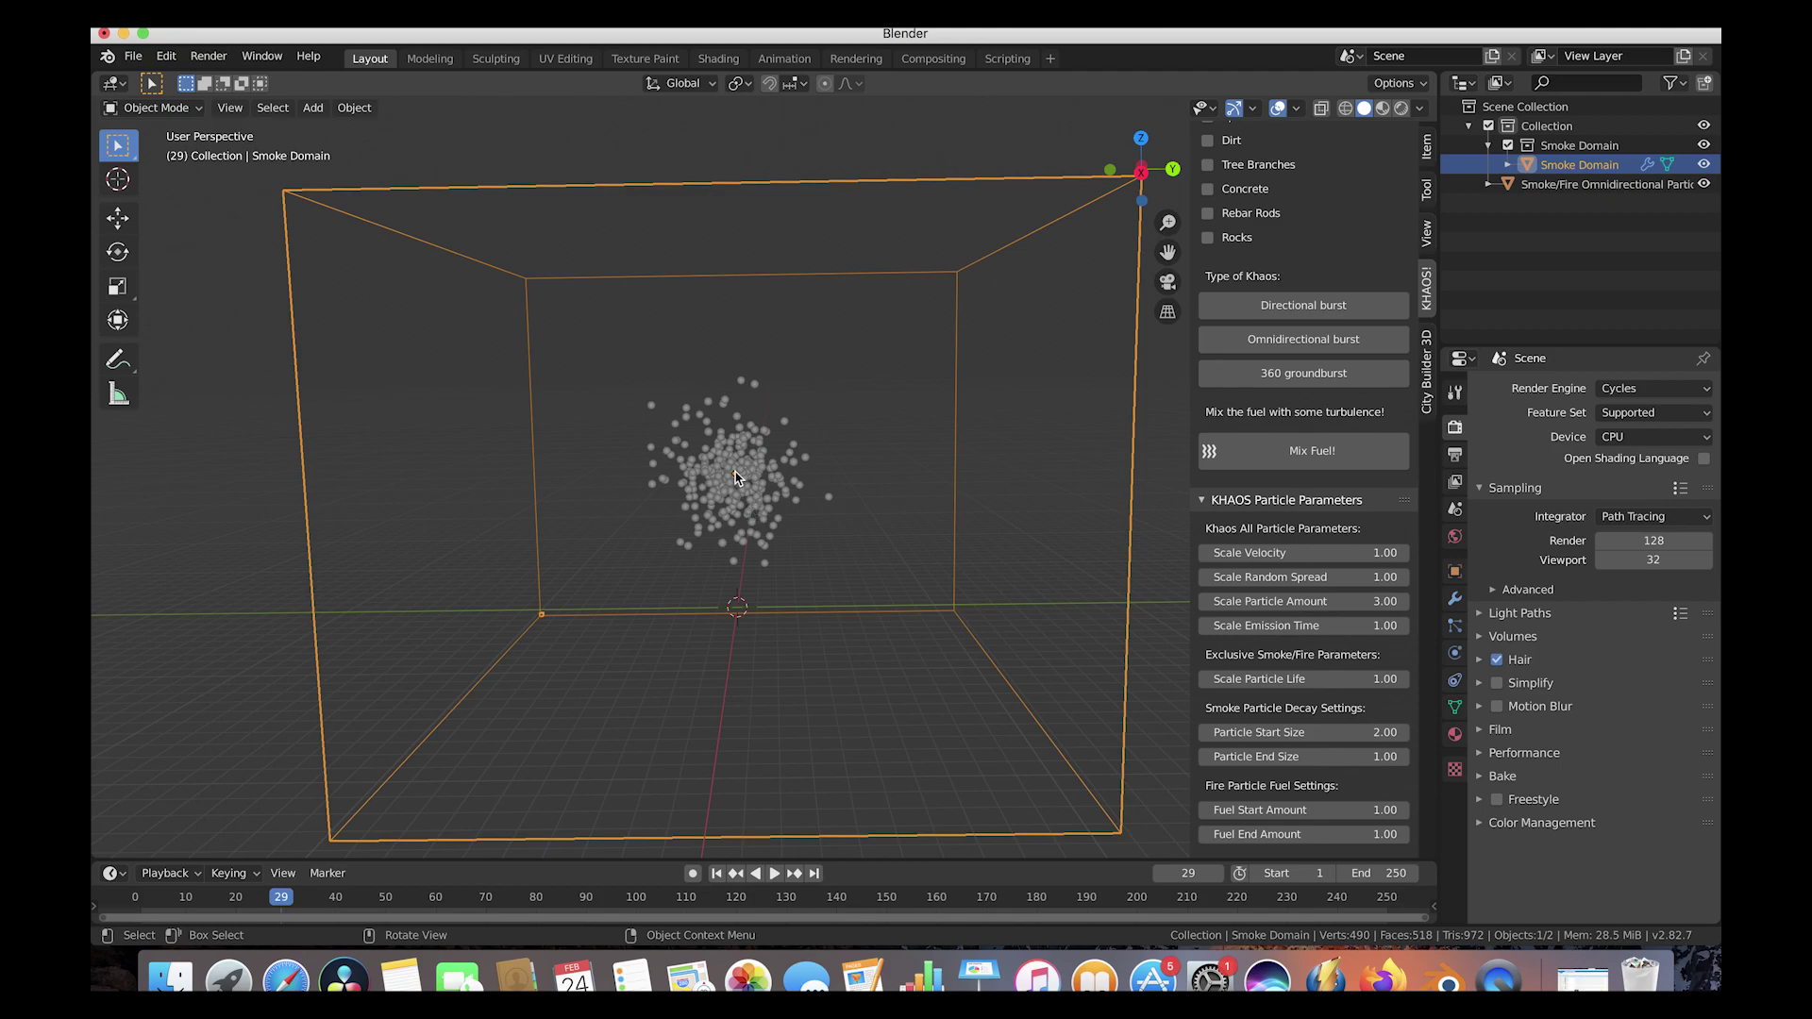
Step: Set the particle emitter's Lifetime Randomness to 1 and its emission End frame to 29
left_click(735, 479)
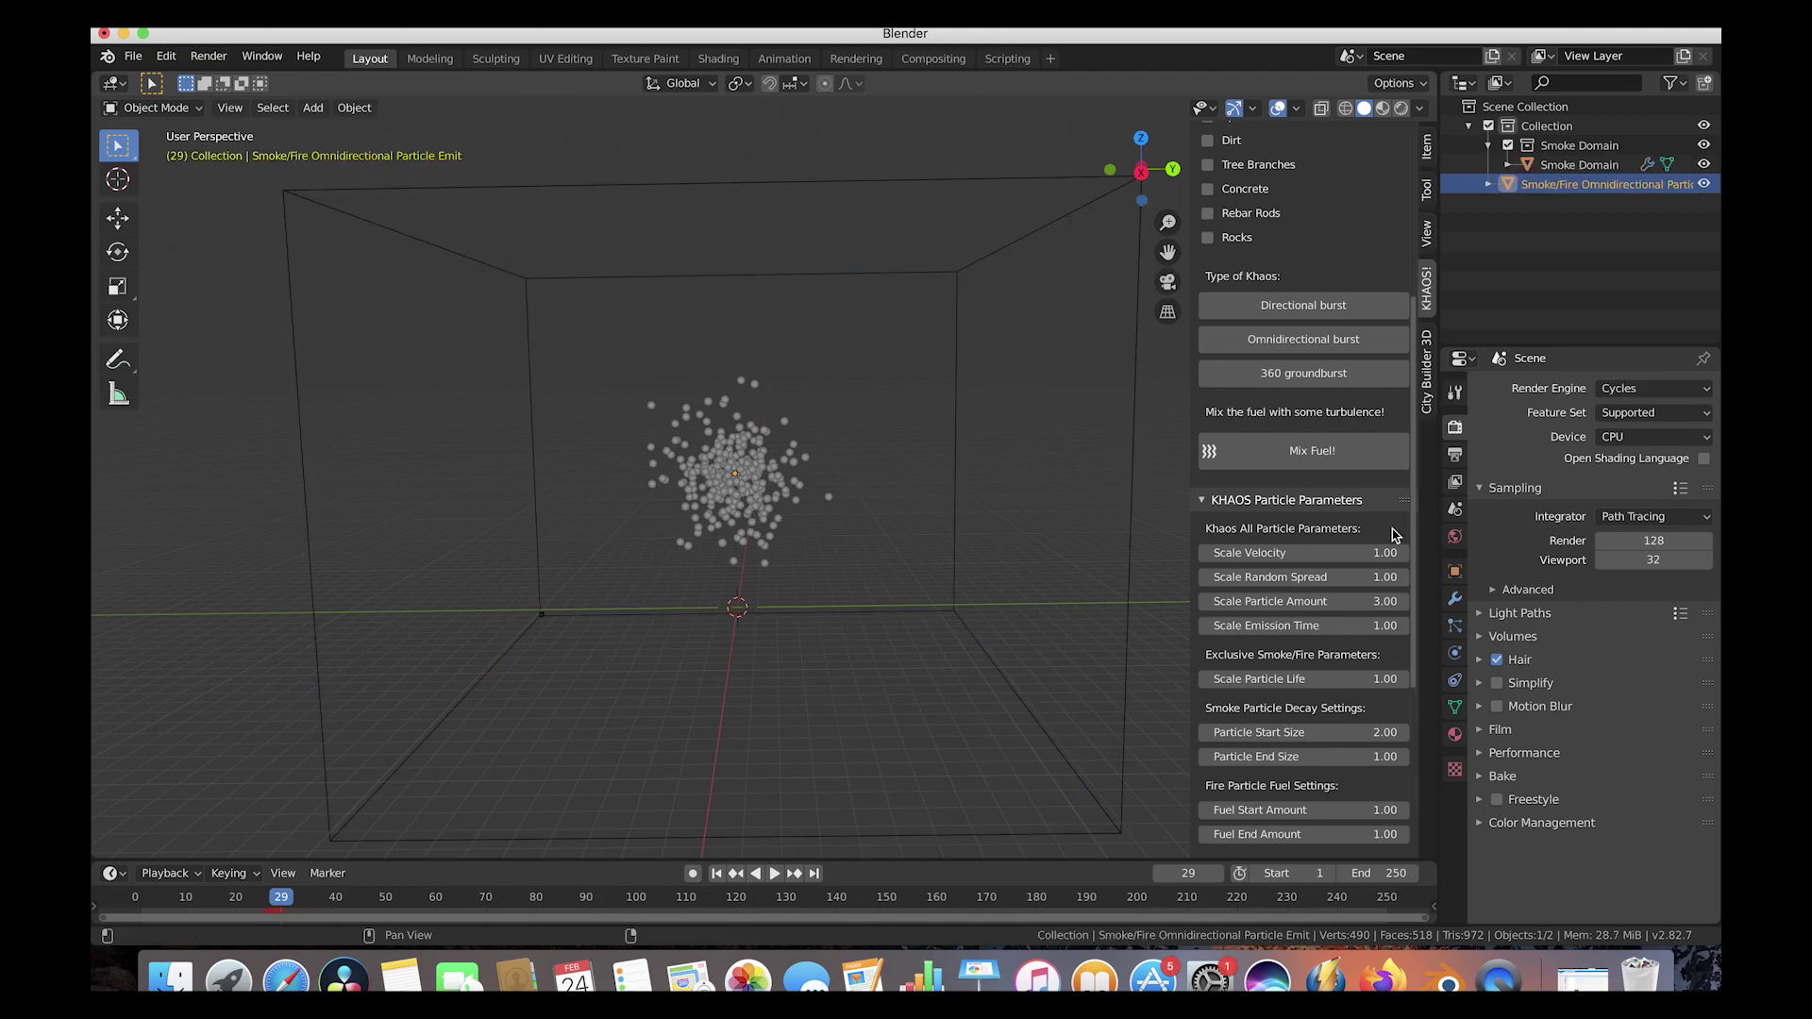
left_click(1457, 628)
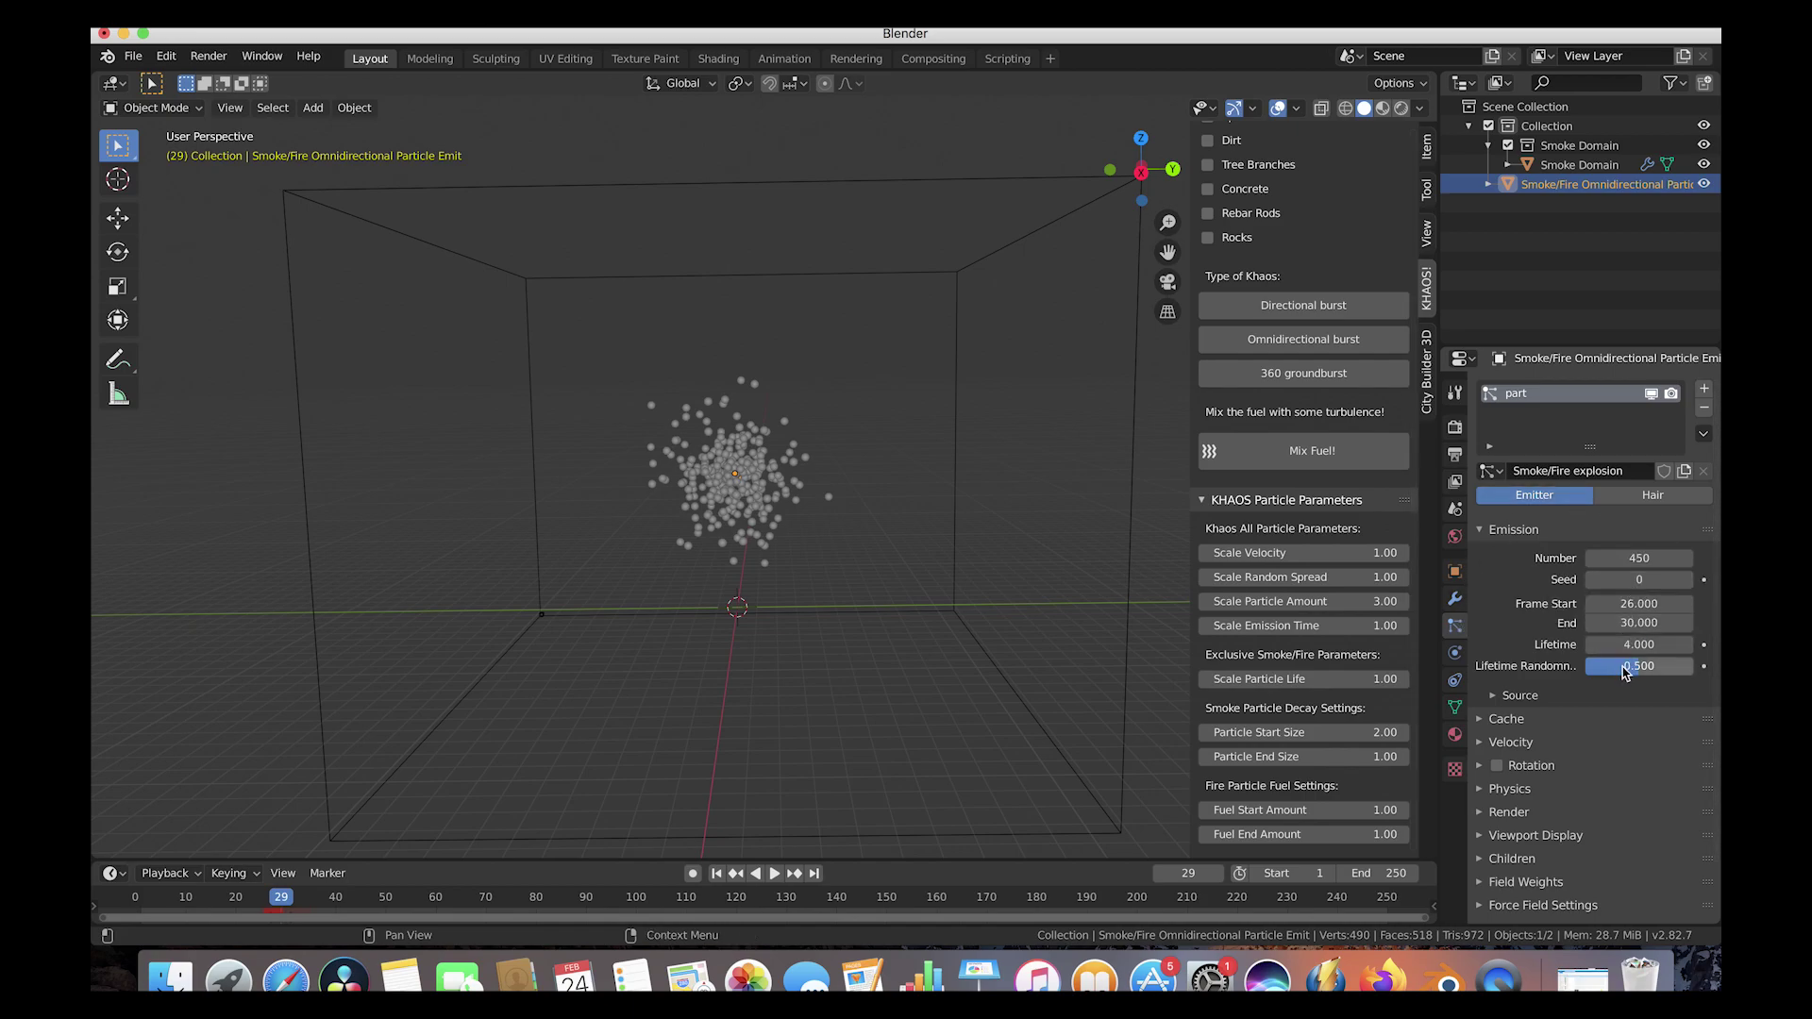
left_click_drag(1625, 668, 1696, 669)
left_click(1637, 623)
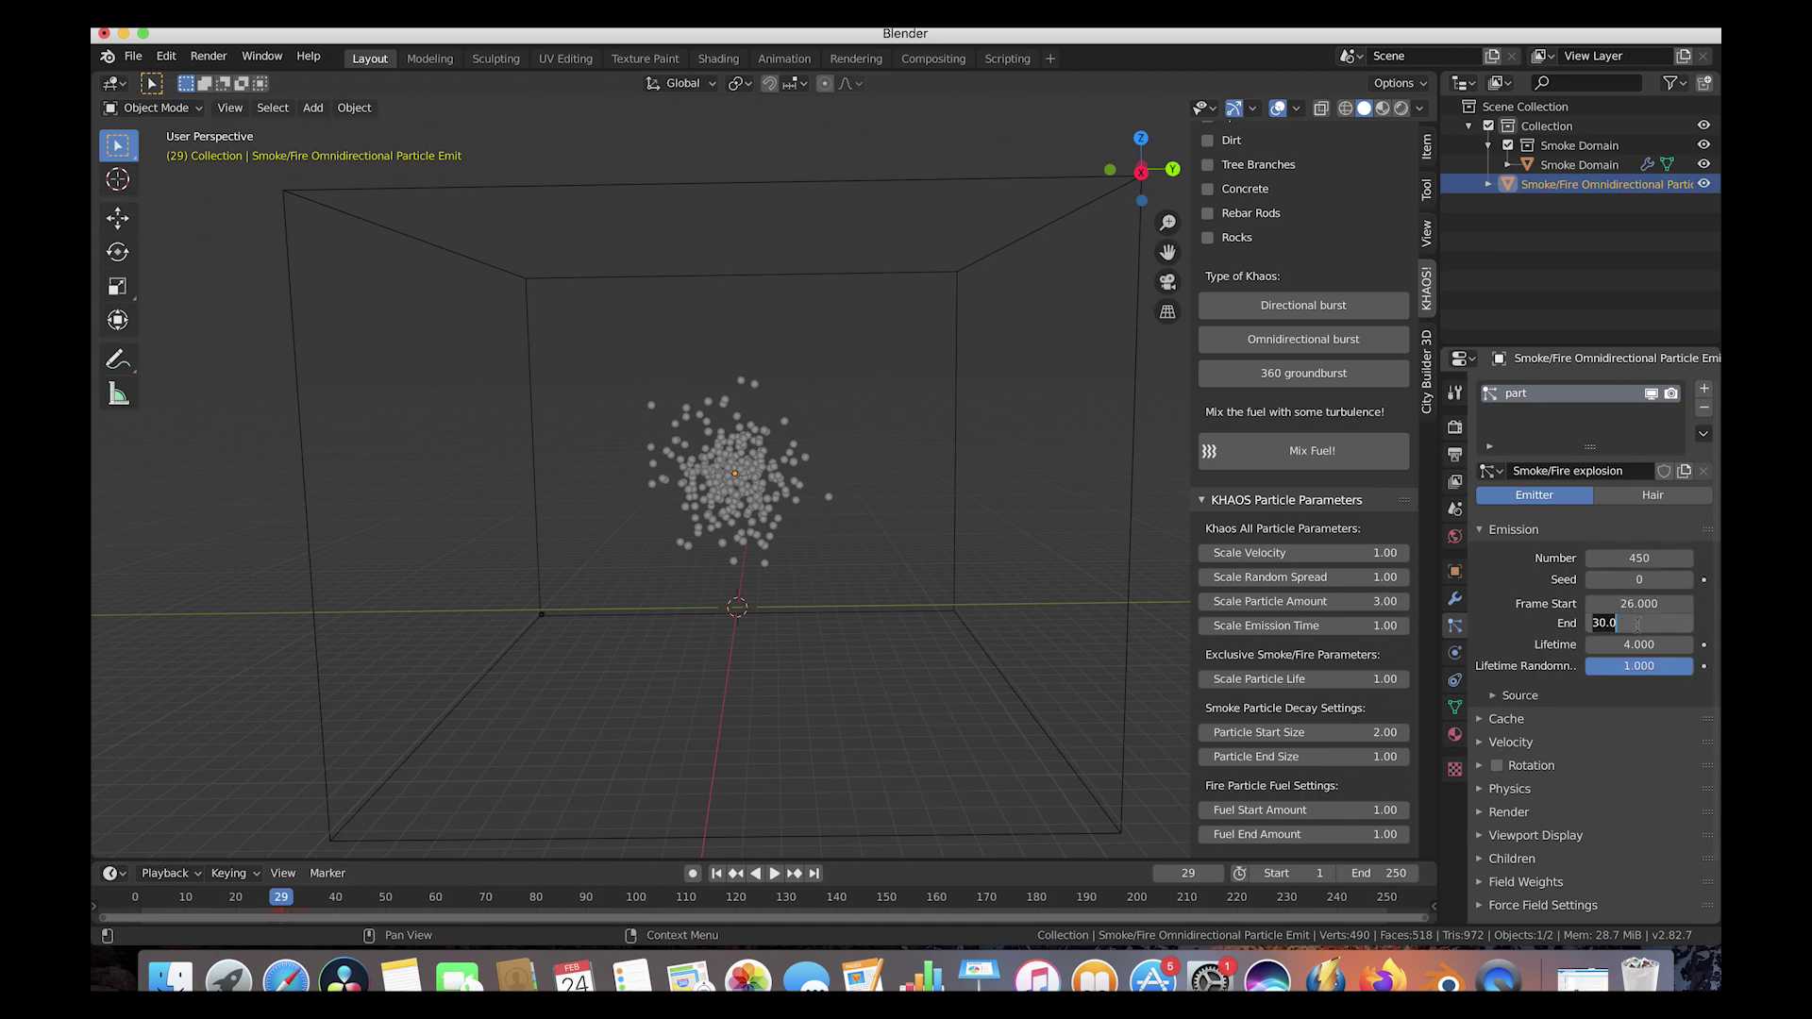
type("29")
key("Return")
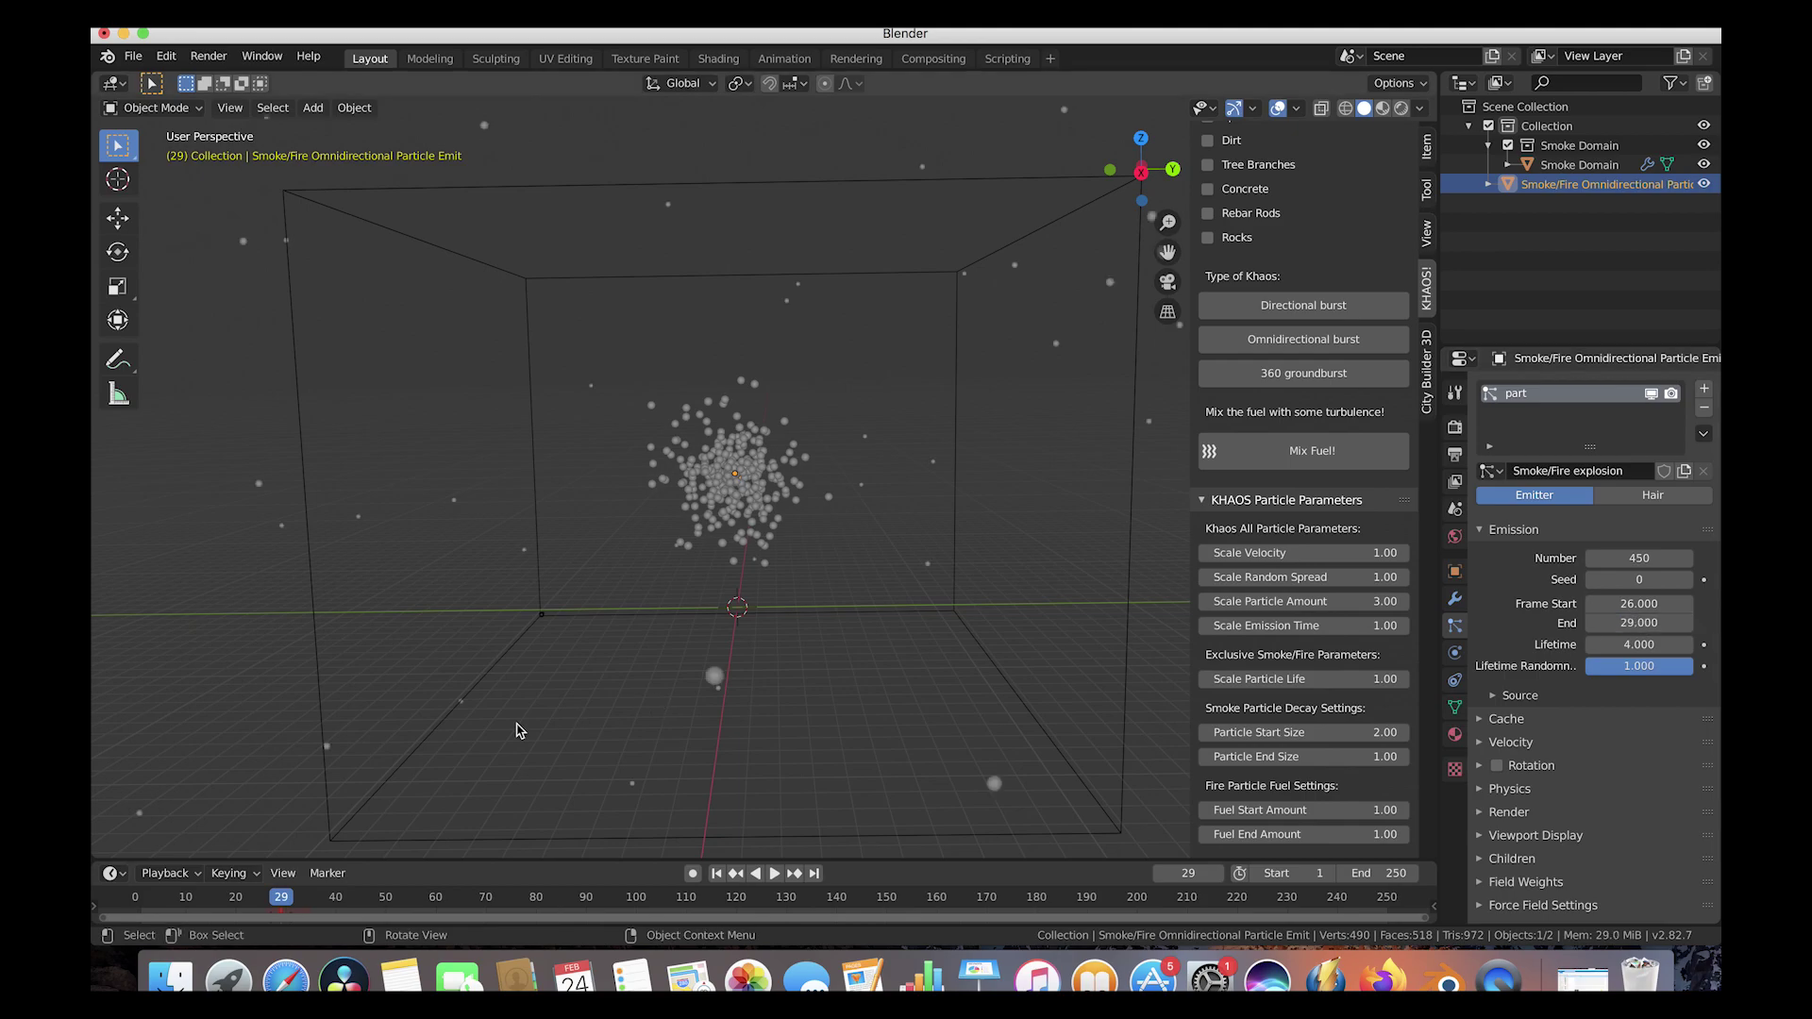
Step: Play the burst from the start and go to frame 31 to inspect the remaining particles
left_click(163, 907)
left_click(771, 875)
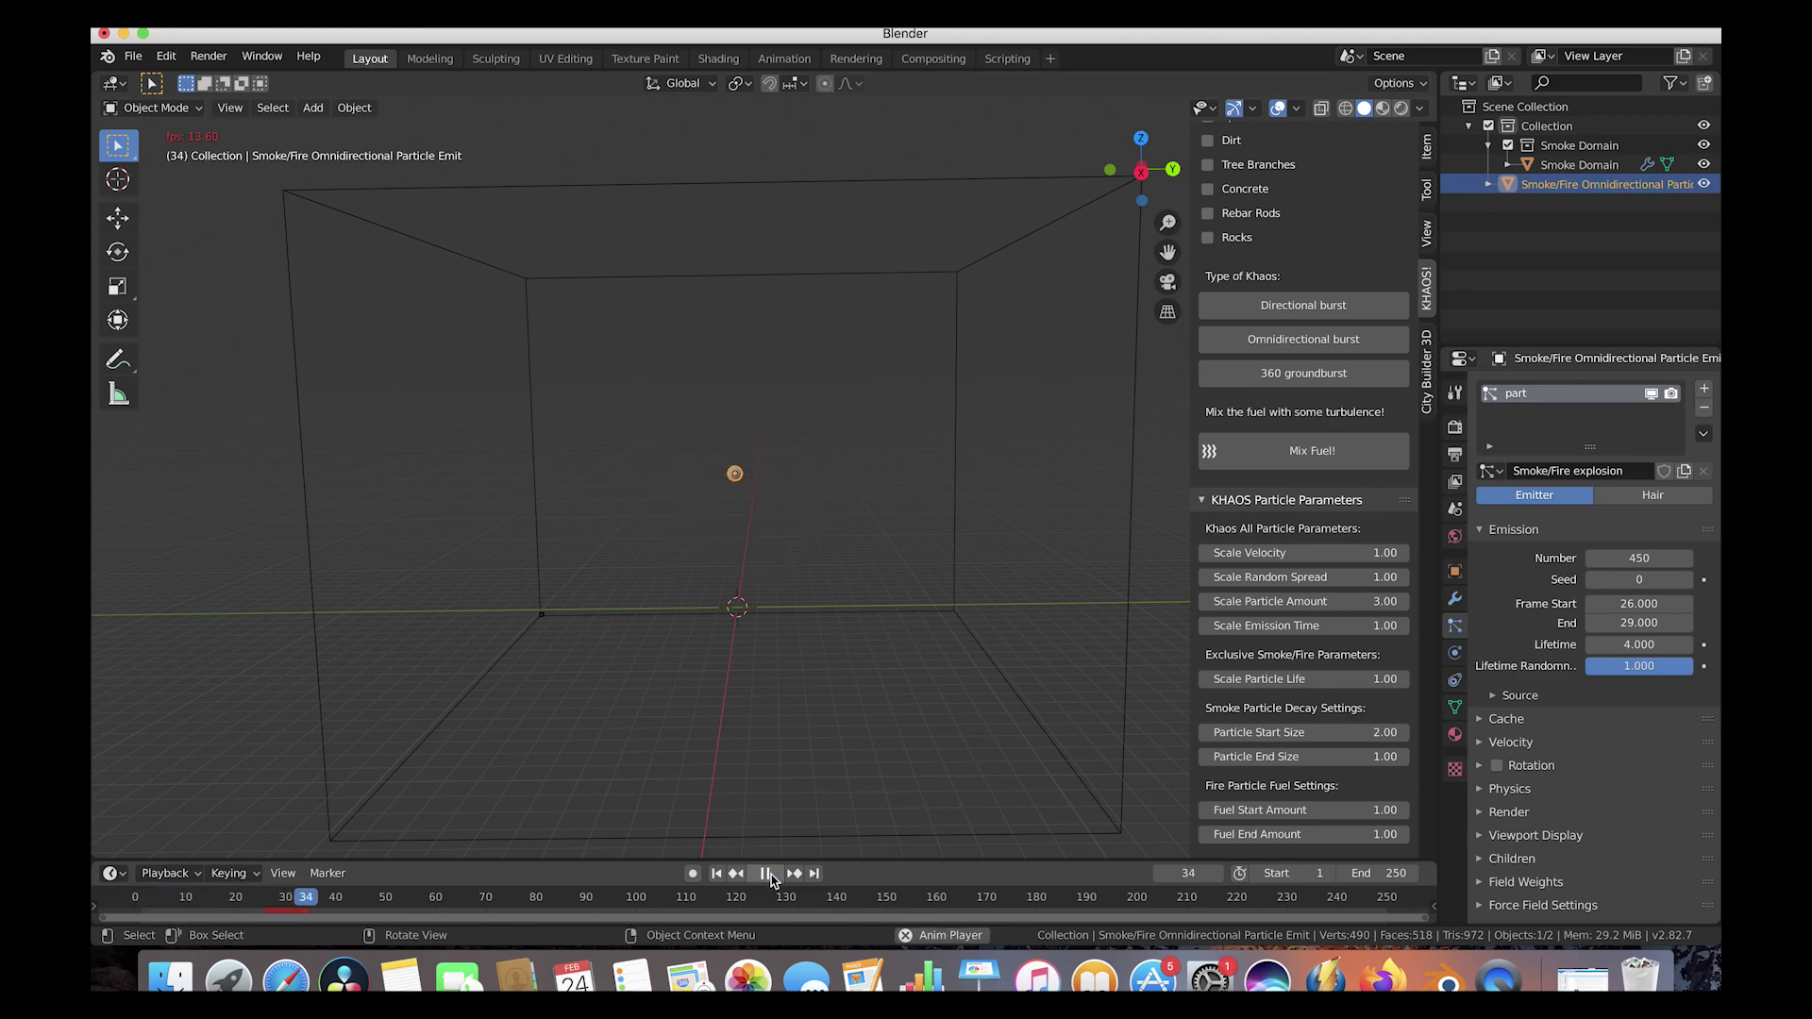
left_click(765, 873)
left_click(293, 917)
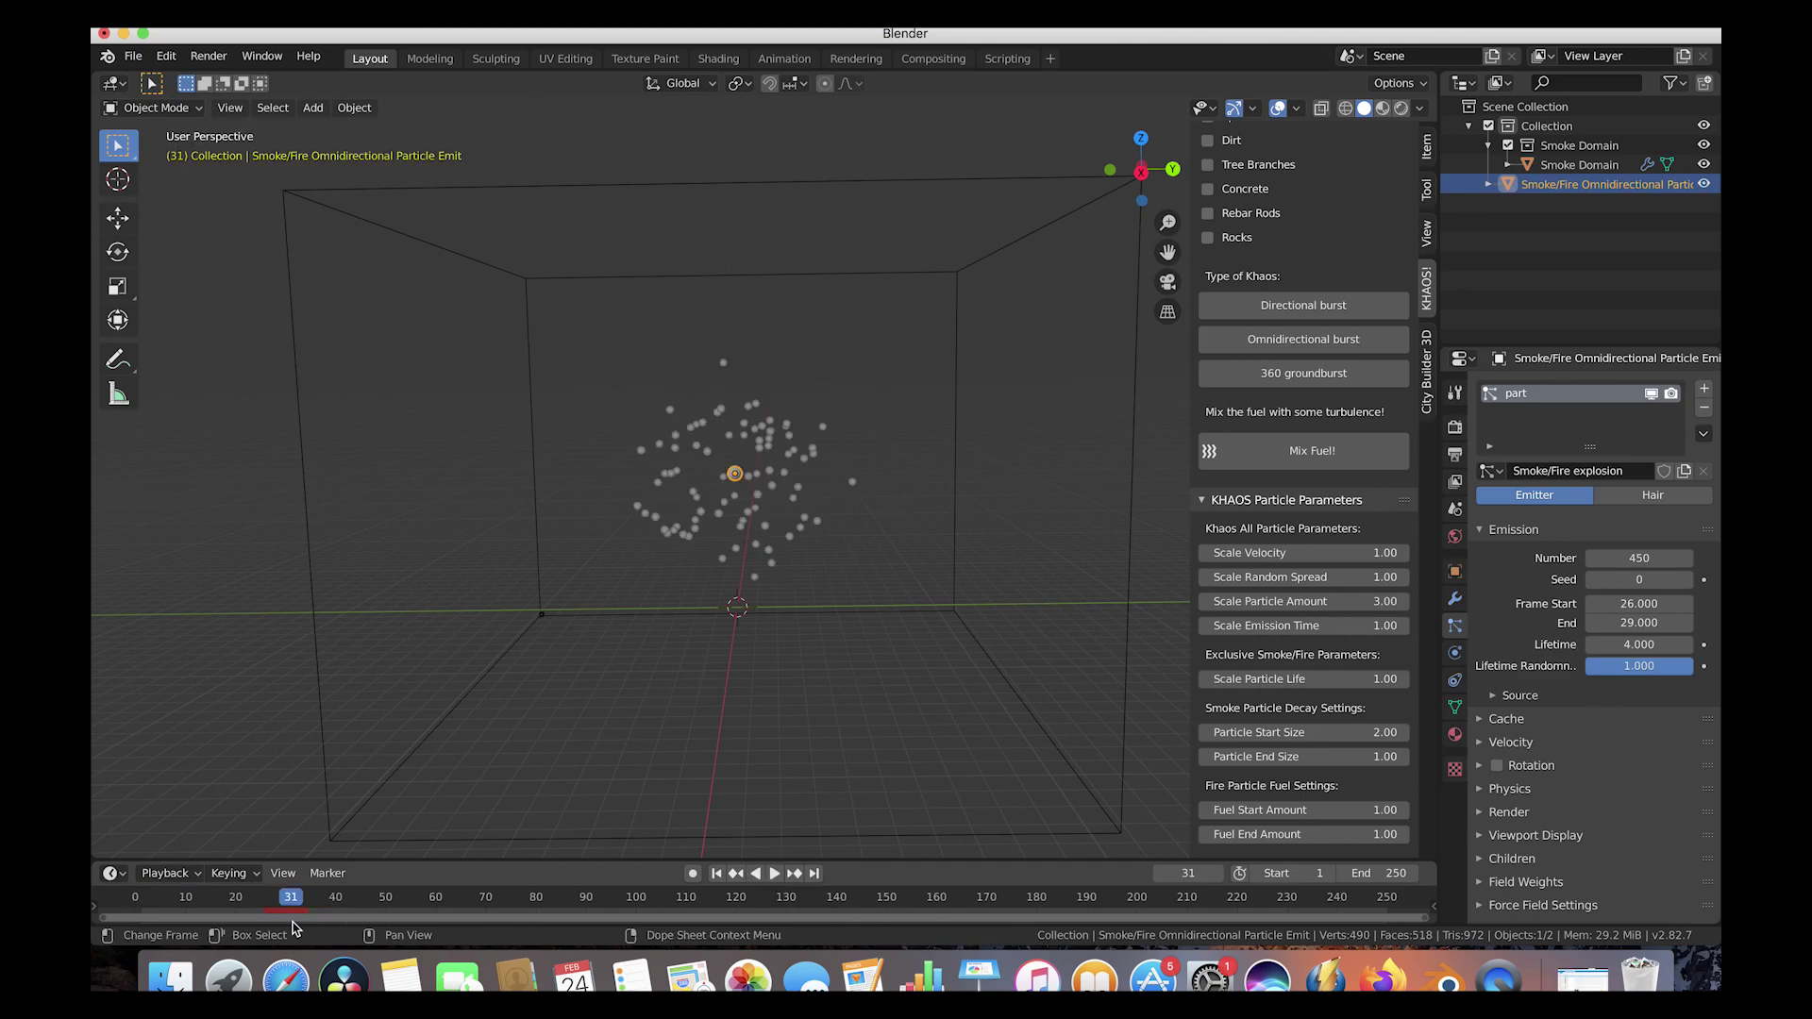
Step: Set the particle emission End frame to 28
left_click(1640, 623)
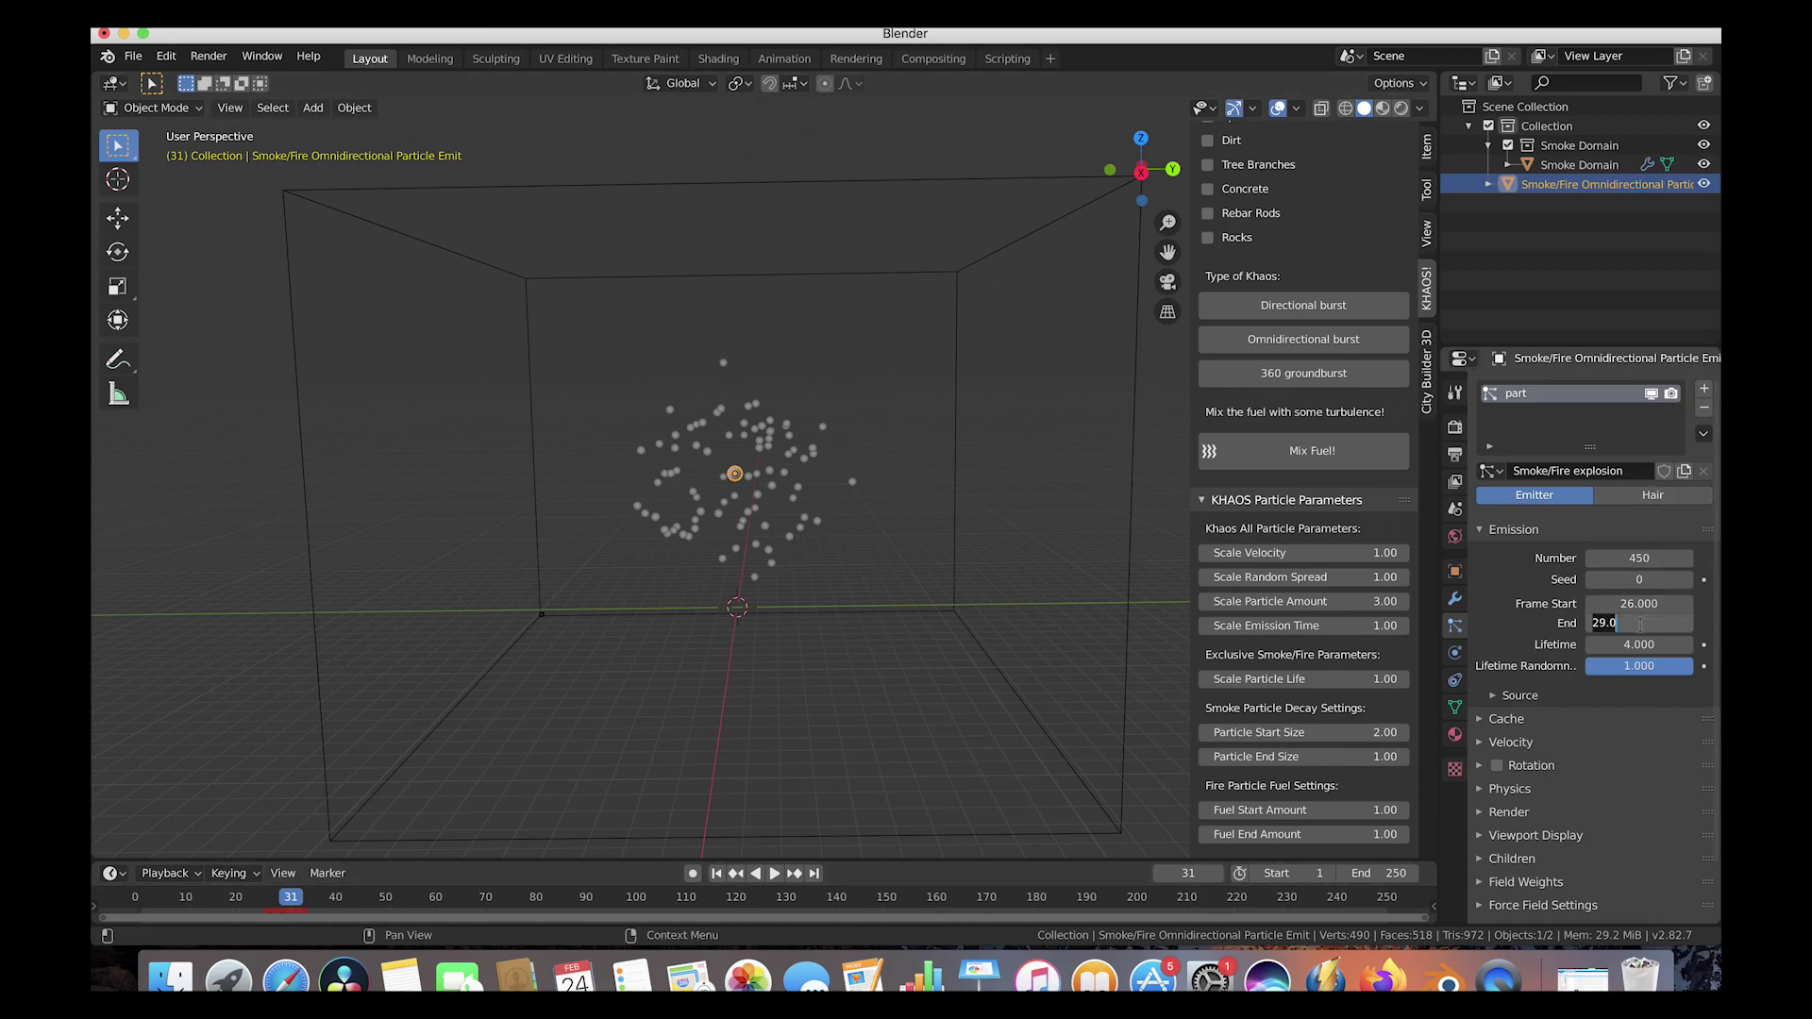
key("BackSpace")
key("BackSpace")
key("BackSpace")
key("BackSpace")
type("28")
key("Return")
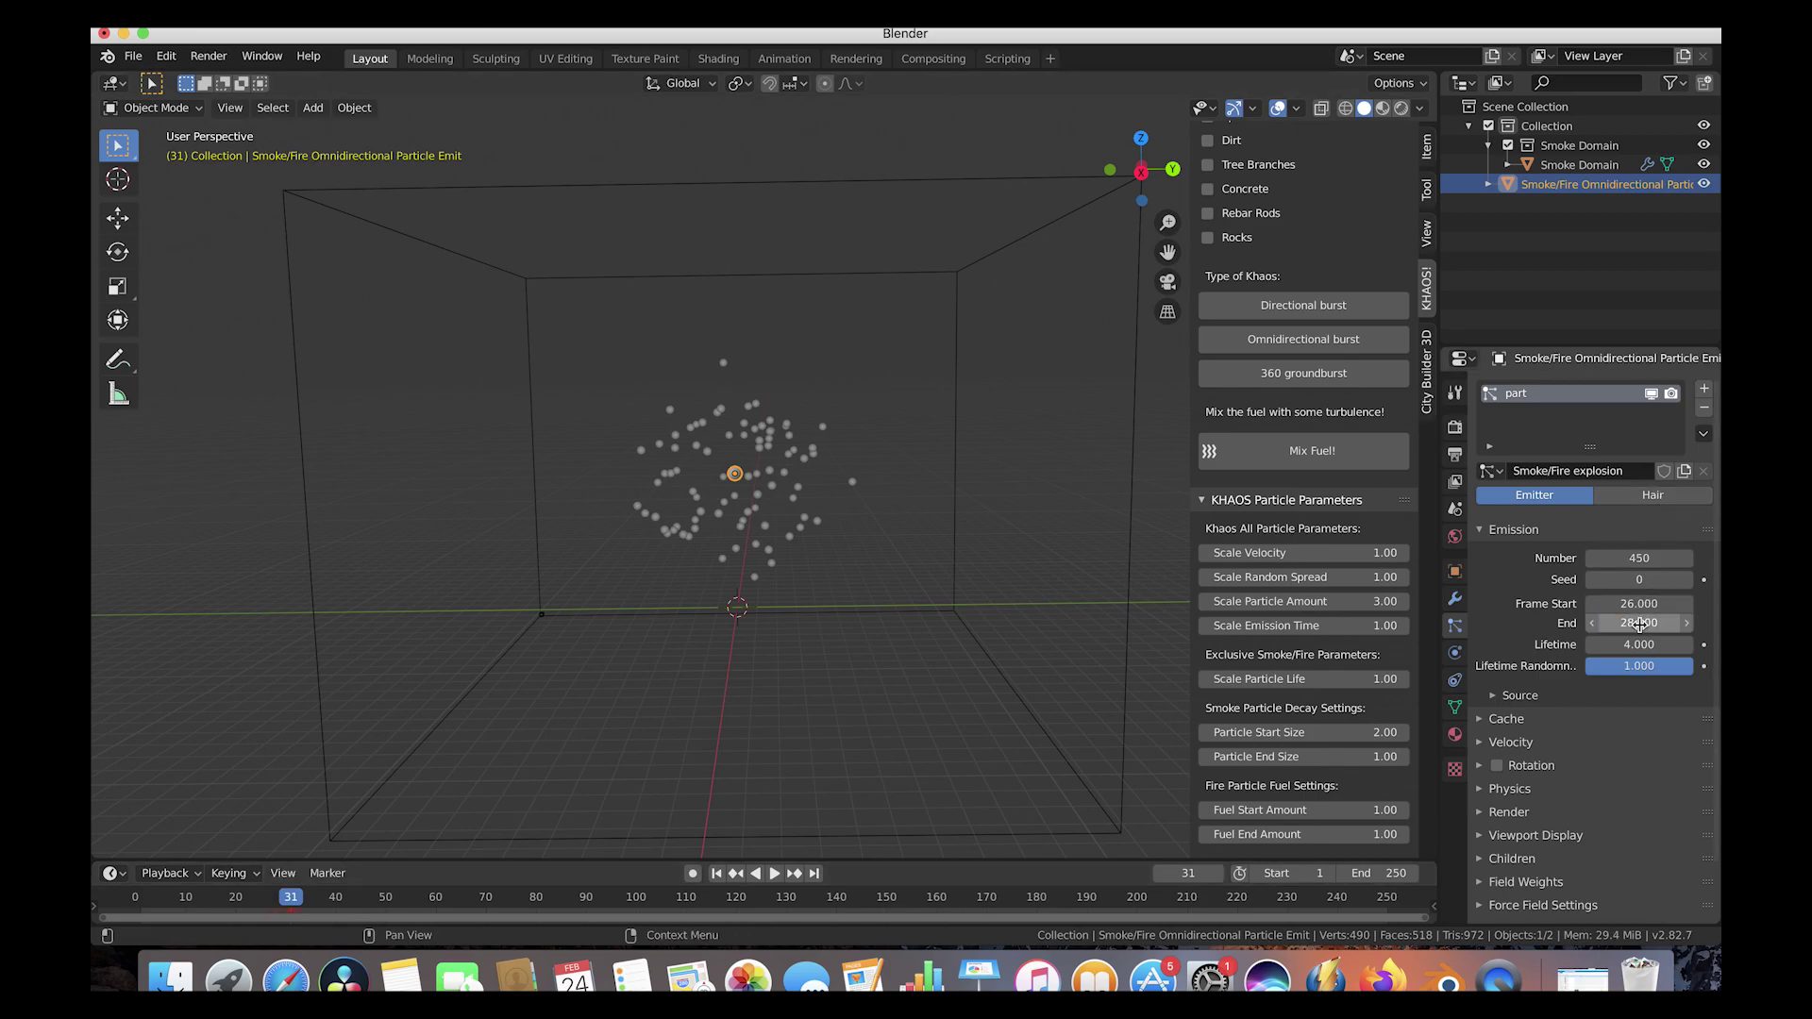
Step: Replay the shortened burst from the start and examine it from another angle
left_click(716, 872)
left_click(776, 874)
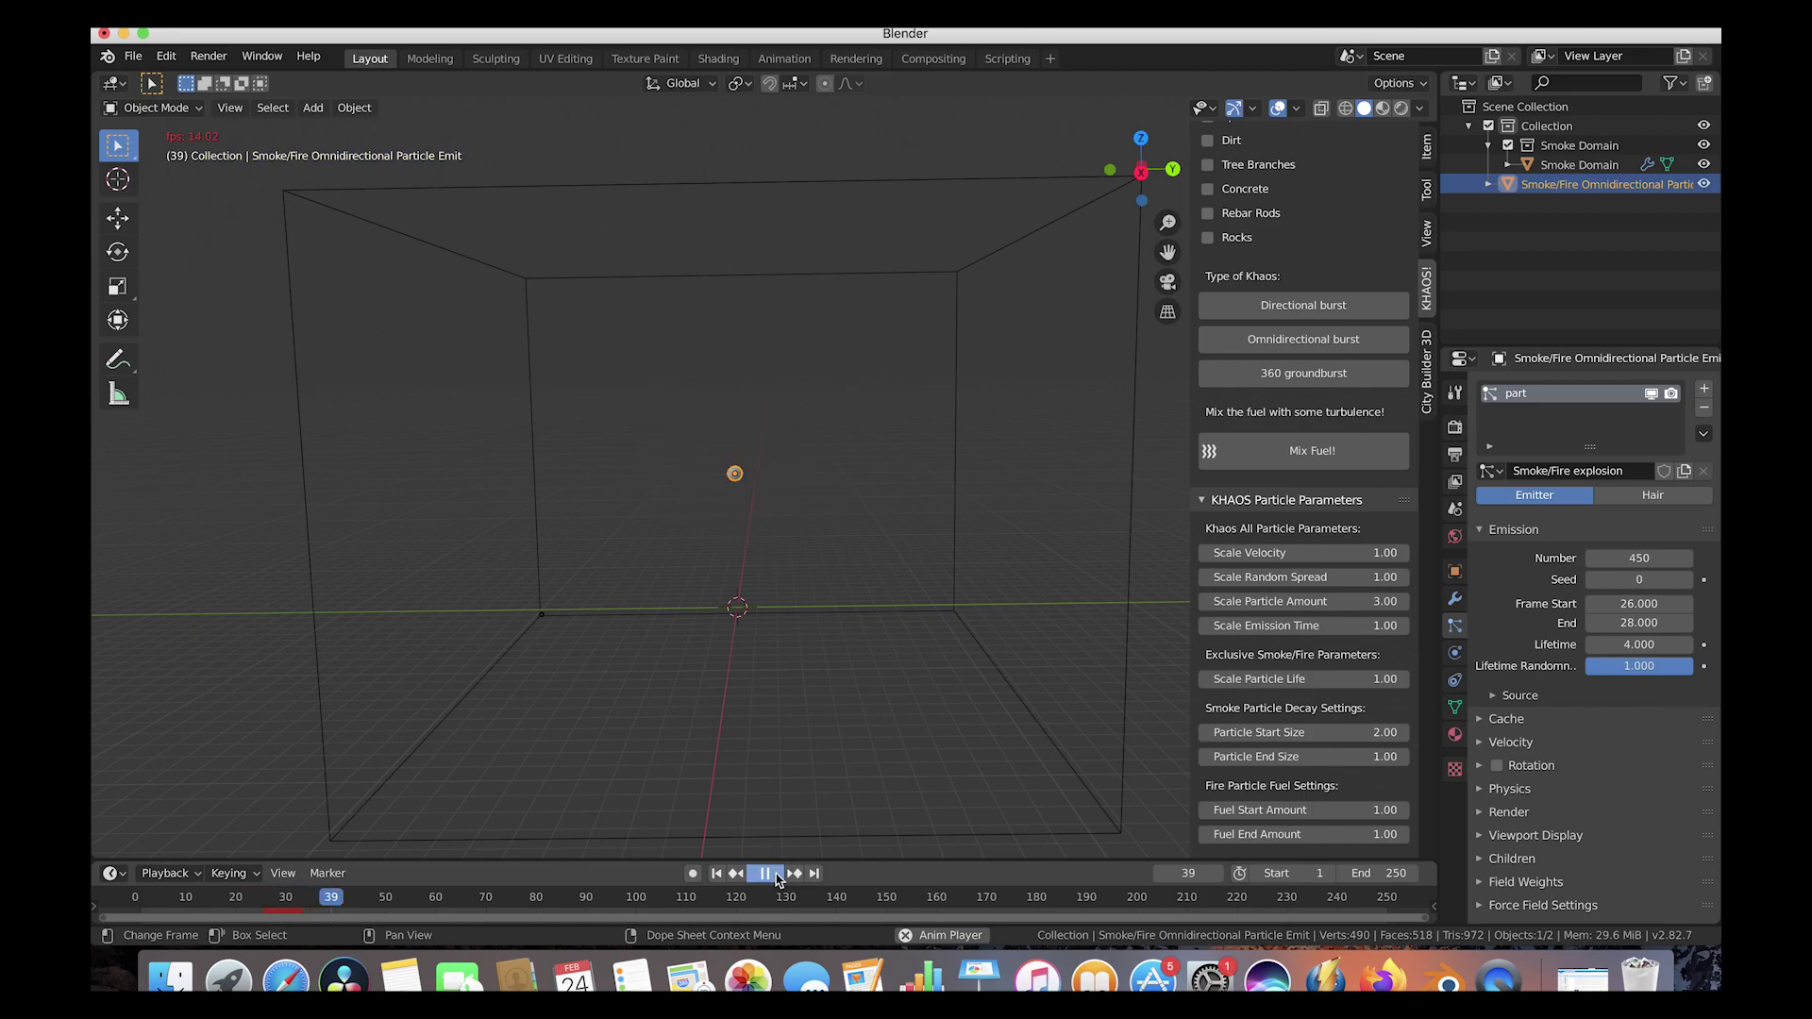
left_click(775, 876)
middle_click_drag(775, 451, 719, 440)
key("s")
key("z")
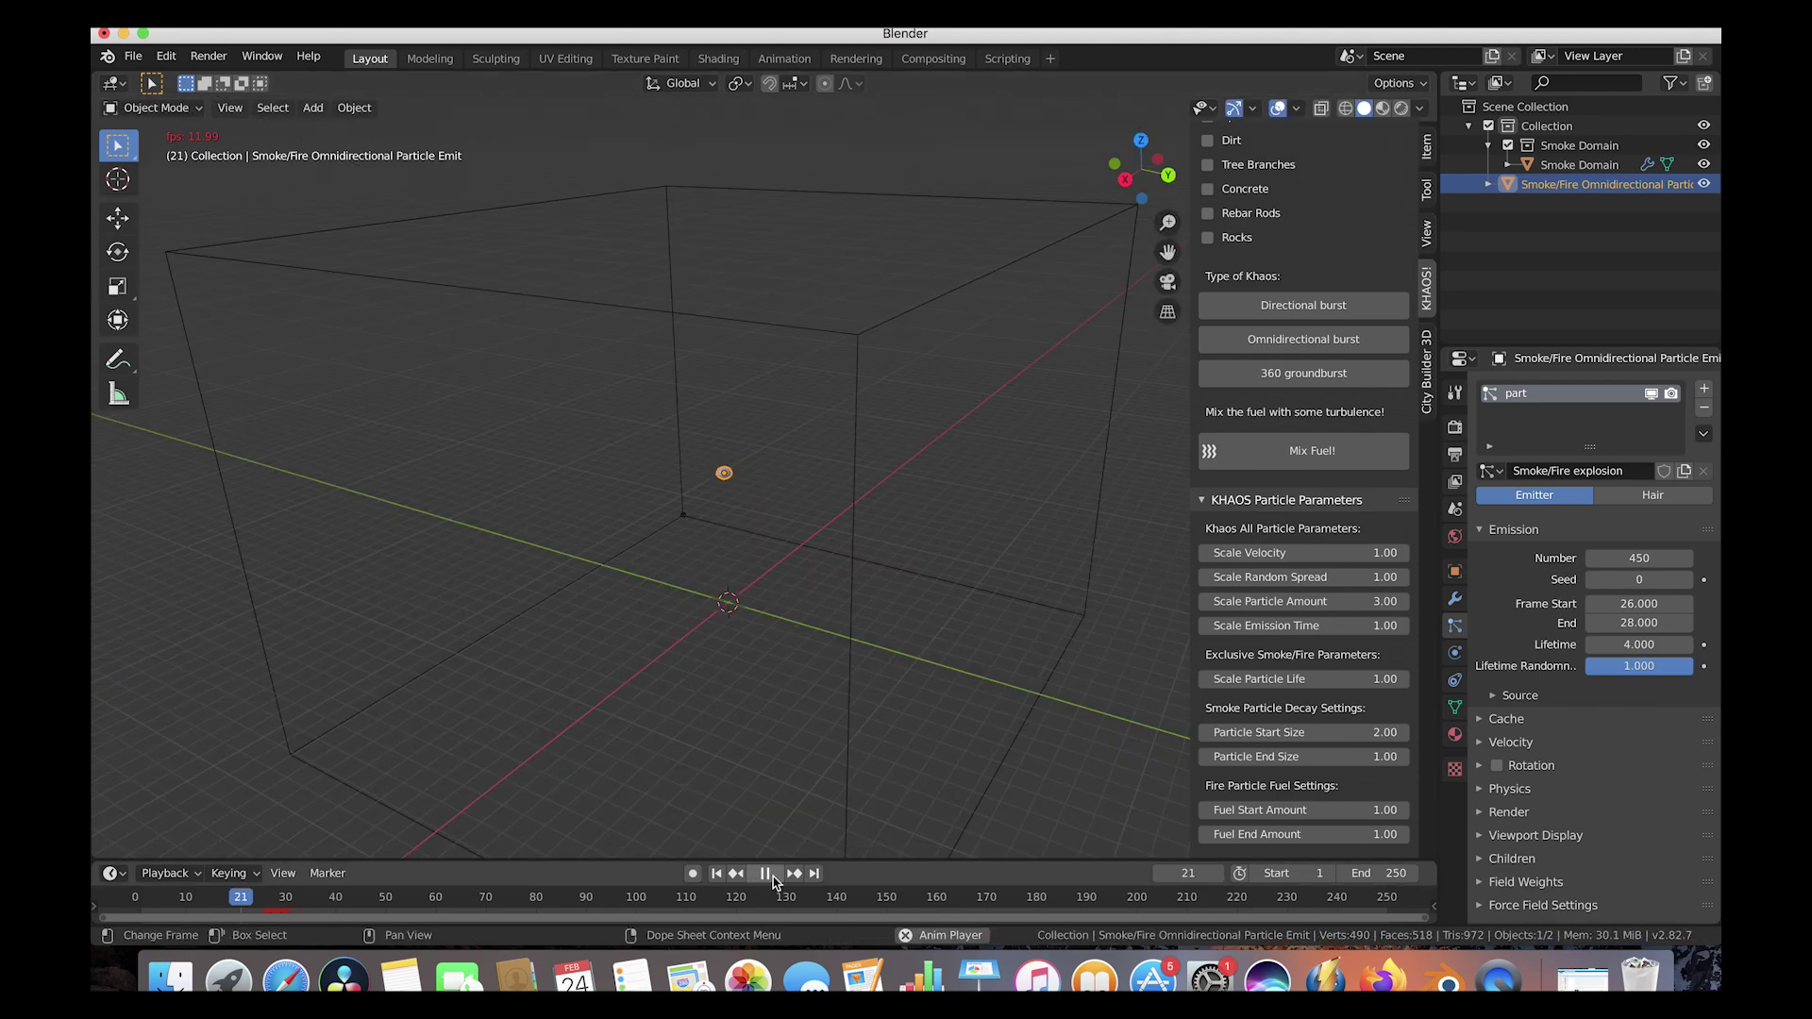
left_click(776, 872)
Step: Add a sun light, place it above one side of the smoke domain and rotate it about 46° toward the domain
middle_click_drag(861, 651, 624, 370)
scroll(767, 514, "down", 1)
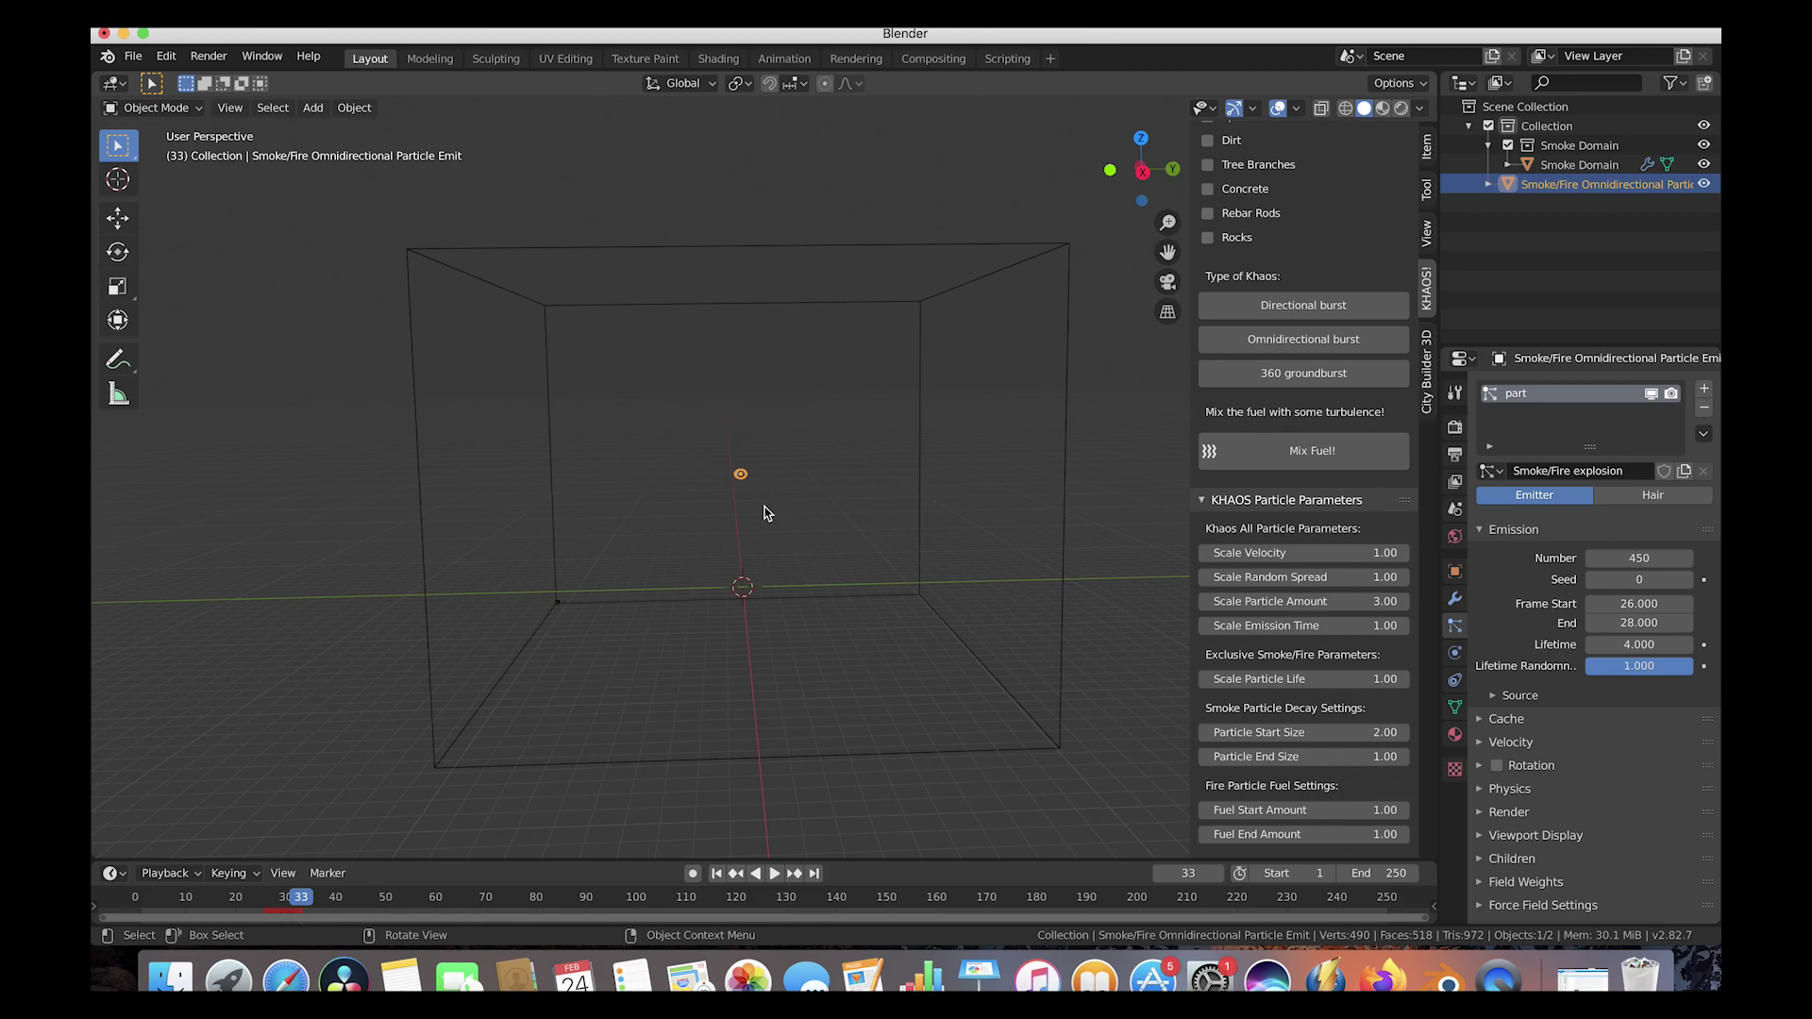
scroll(695, 551, "down", 2)
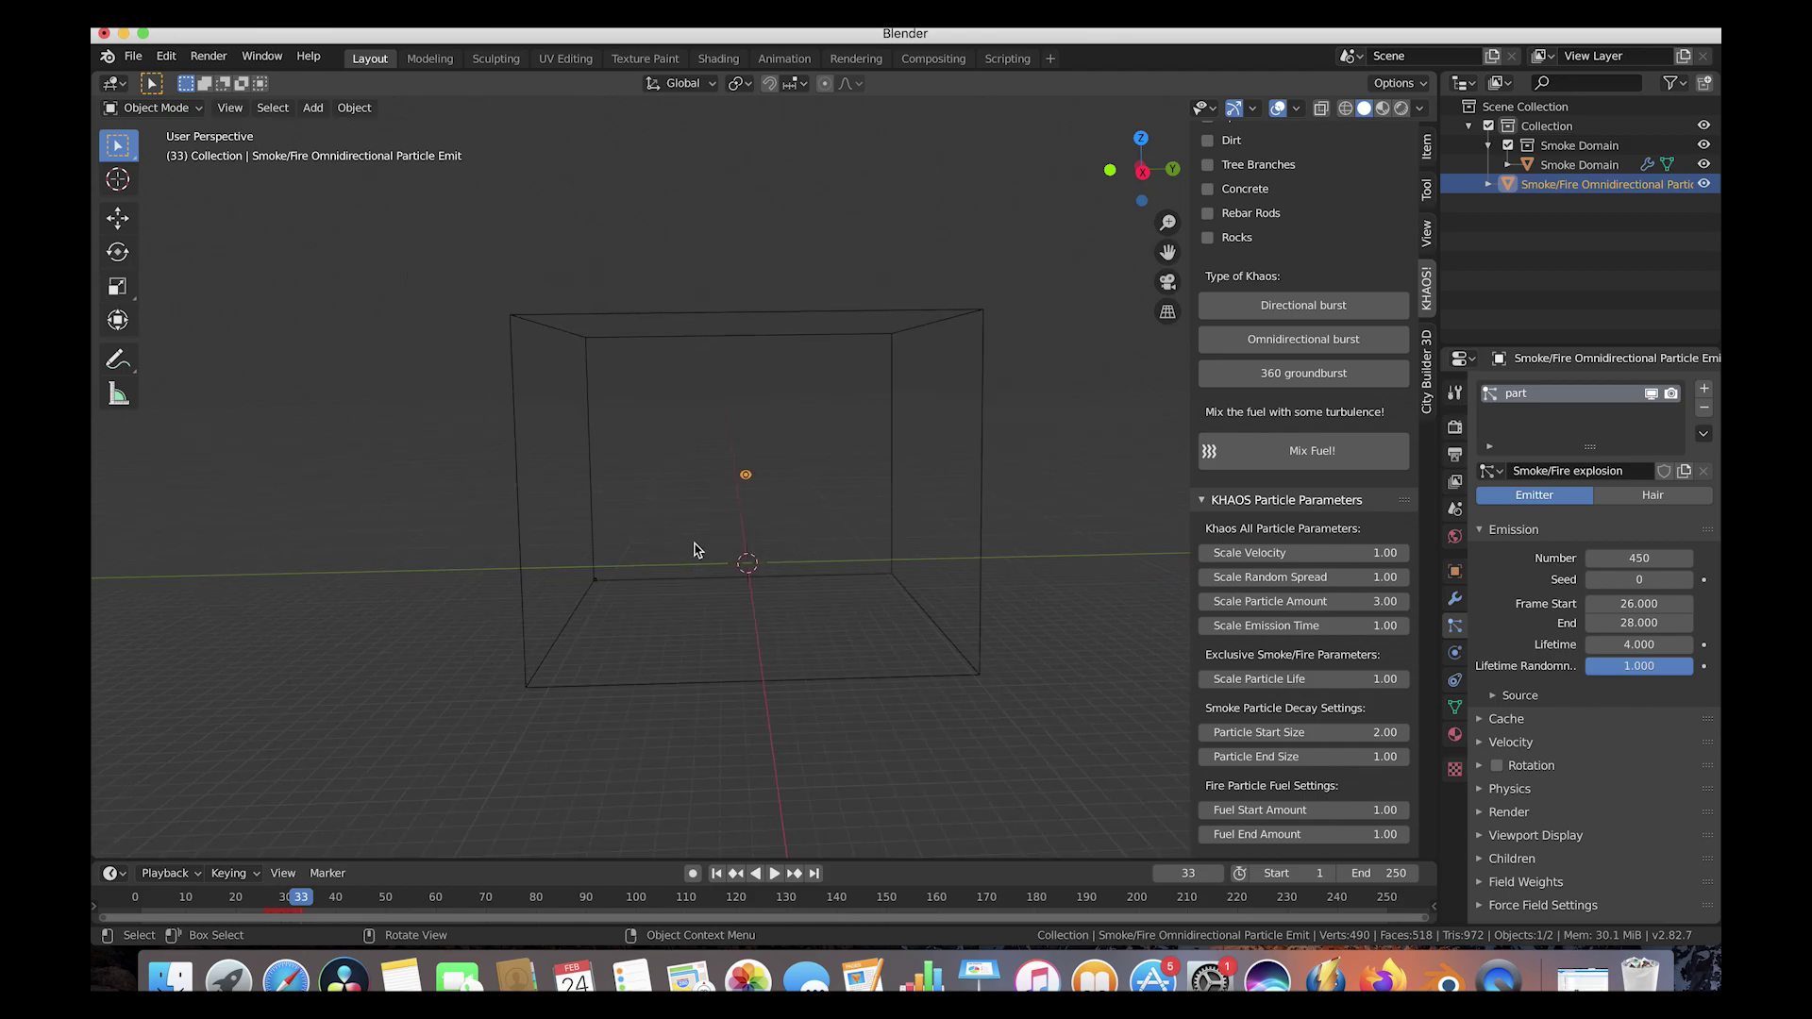
key("shift+a")
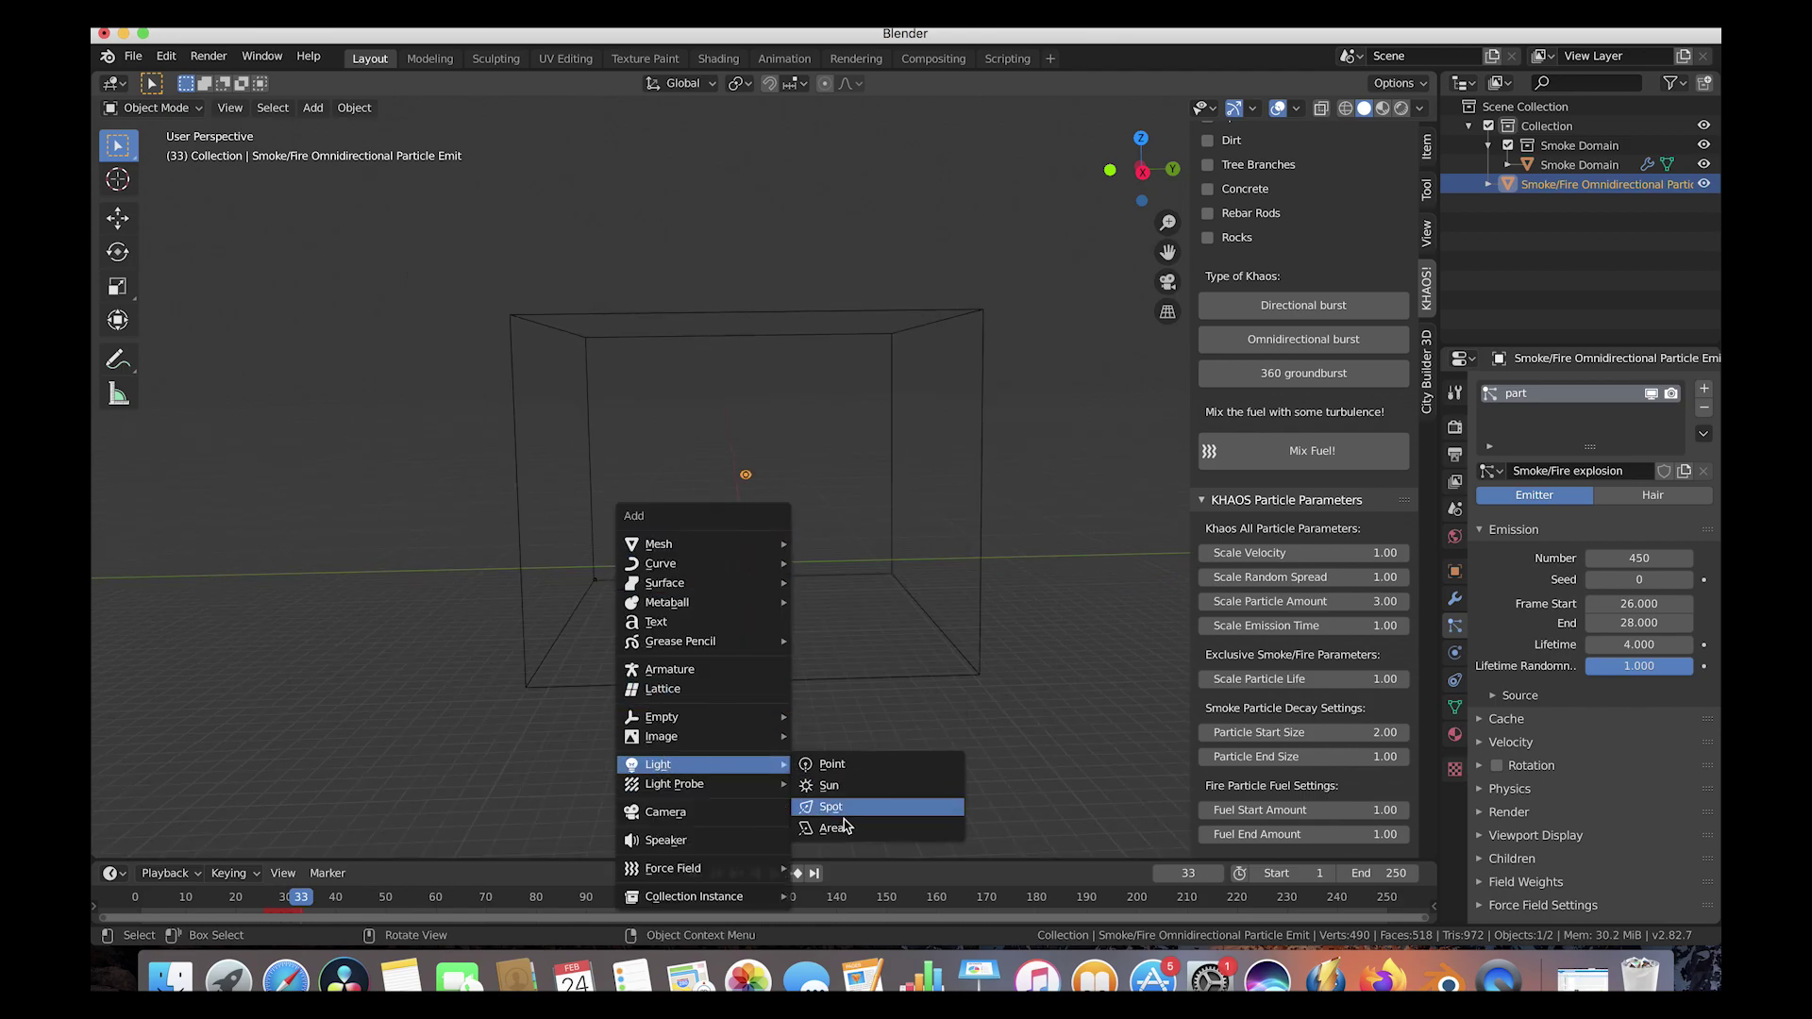
left_click(830, 783)
key("g")
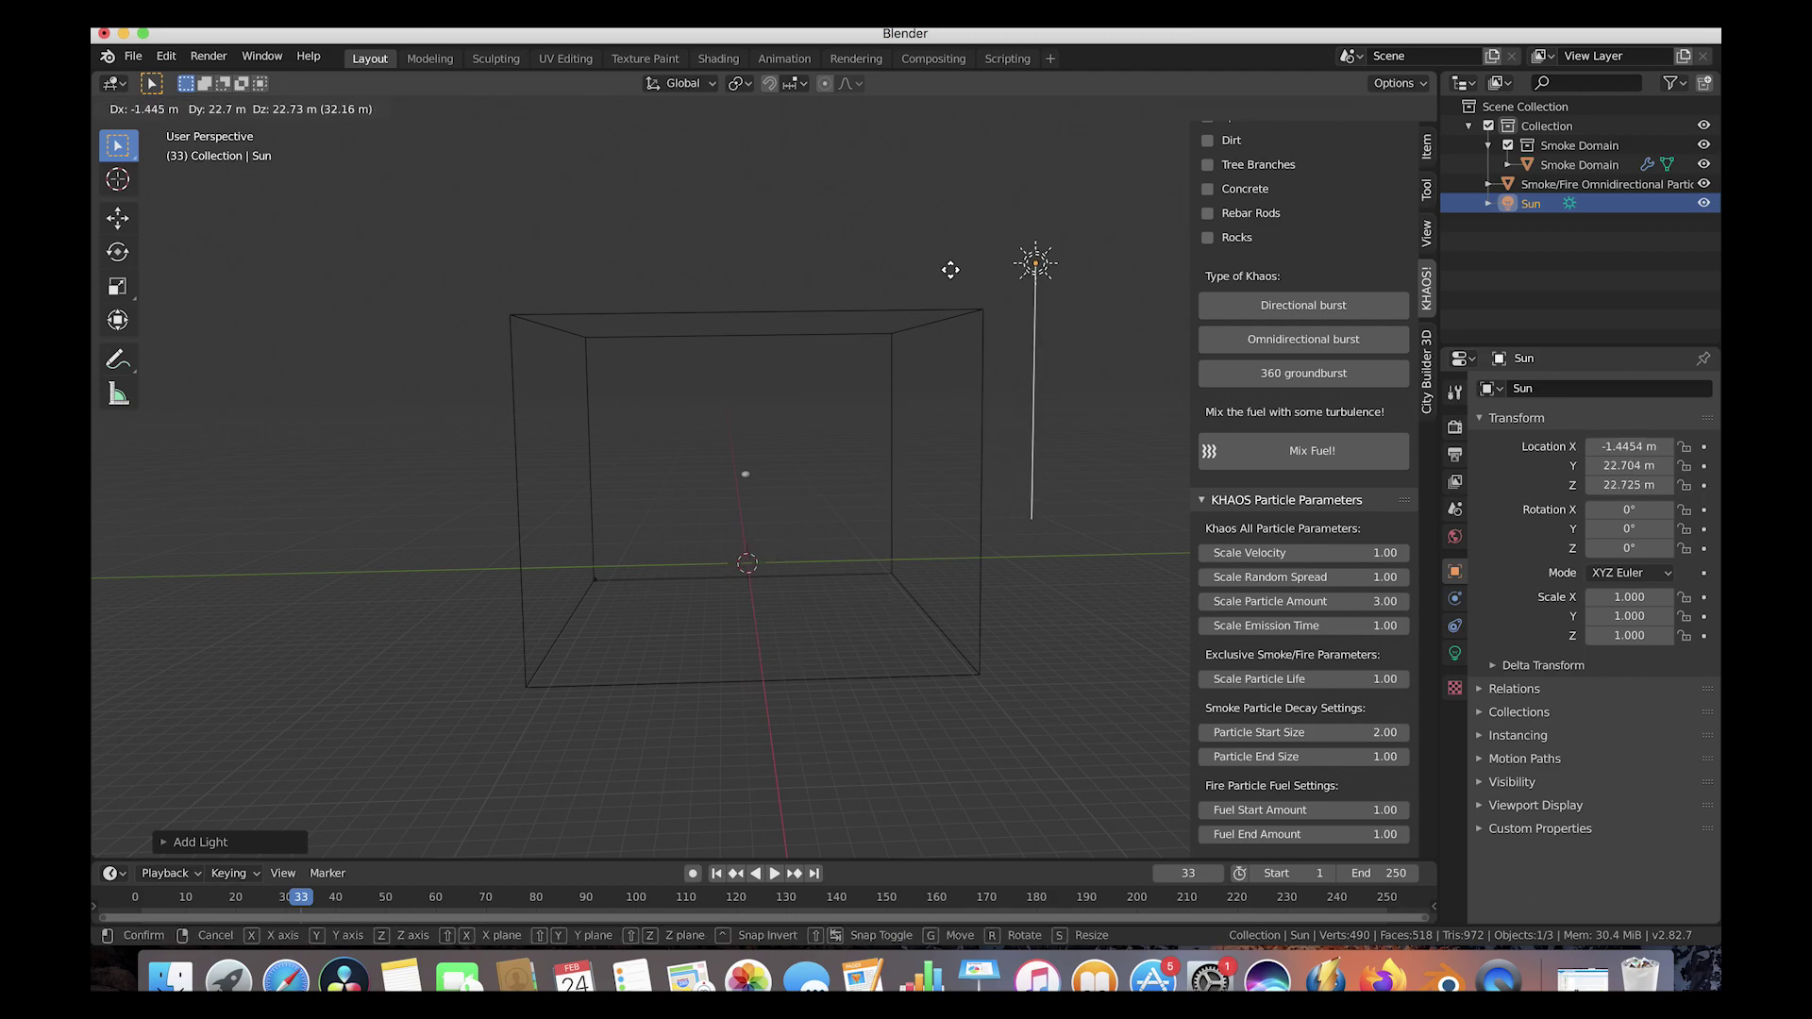
left_click(954, 275)
key("r")
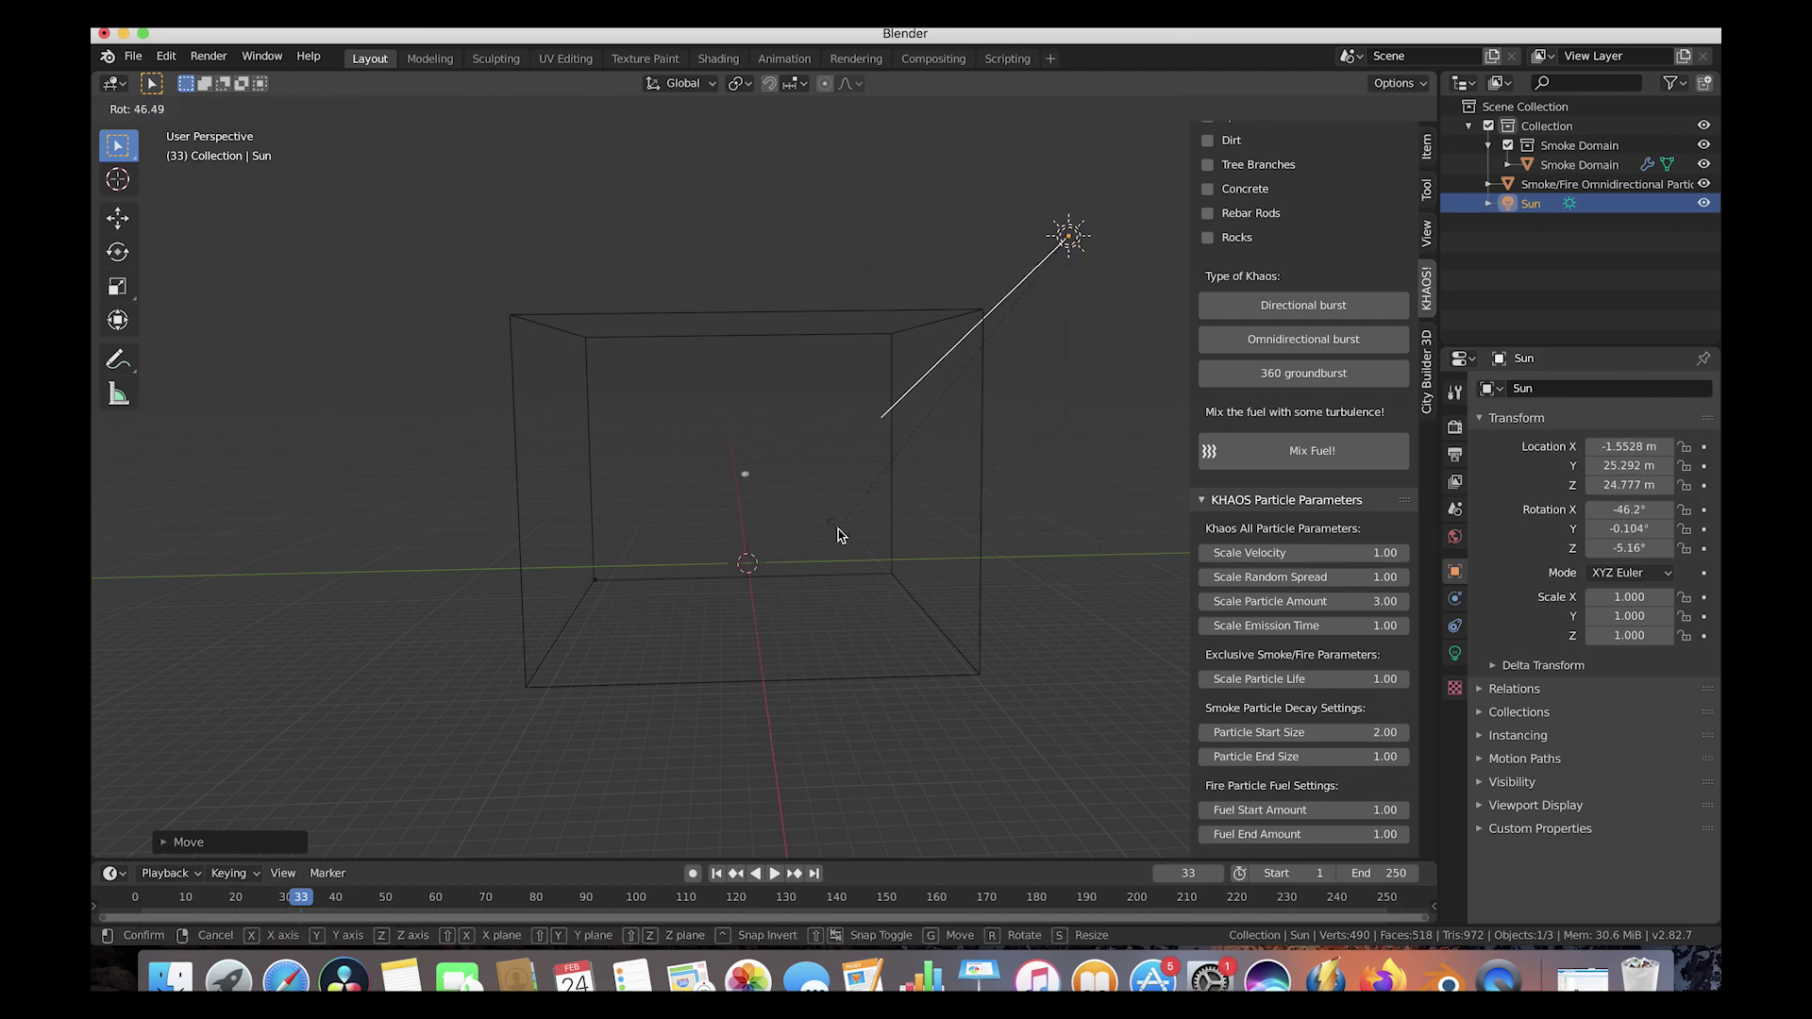
left_click(840, 535)
Step: Duplicate the sun light to the opposite side of the smoke domain and rotate the copy about 88° to aim at the domain
scroll(887, 472, "down", 1)
key("shift+d")
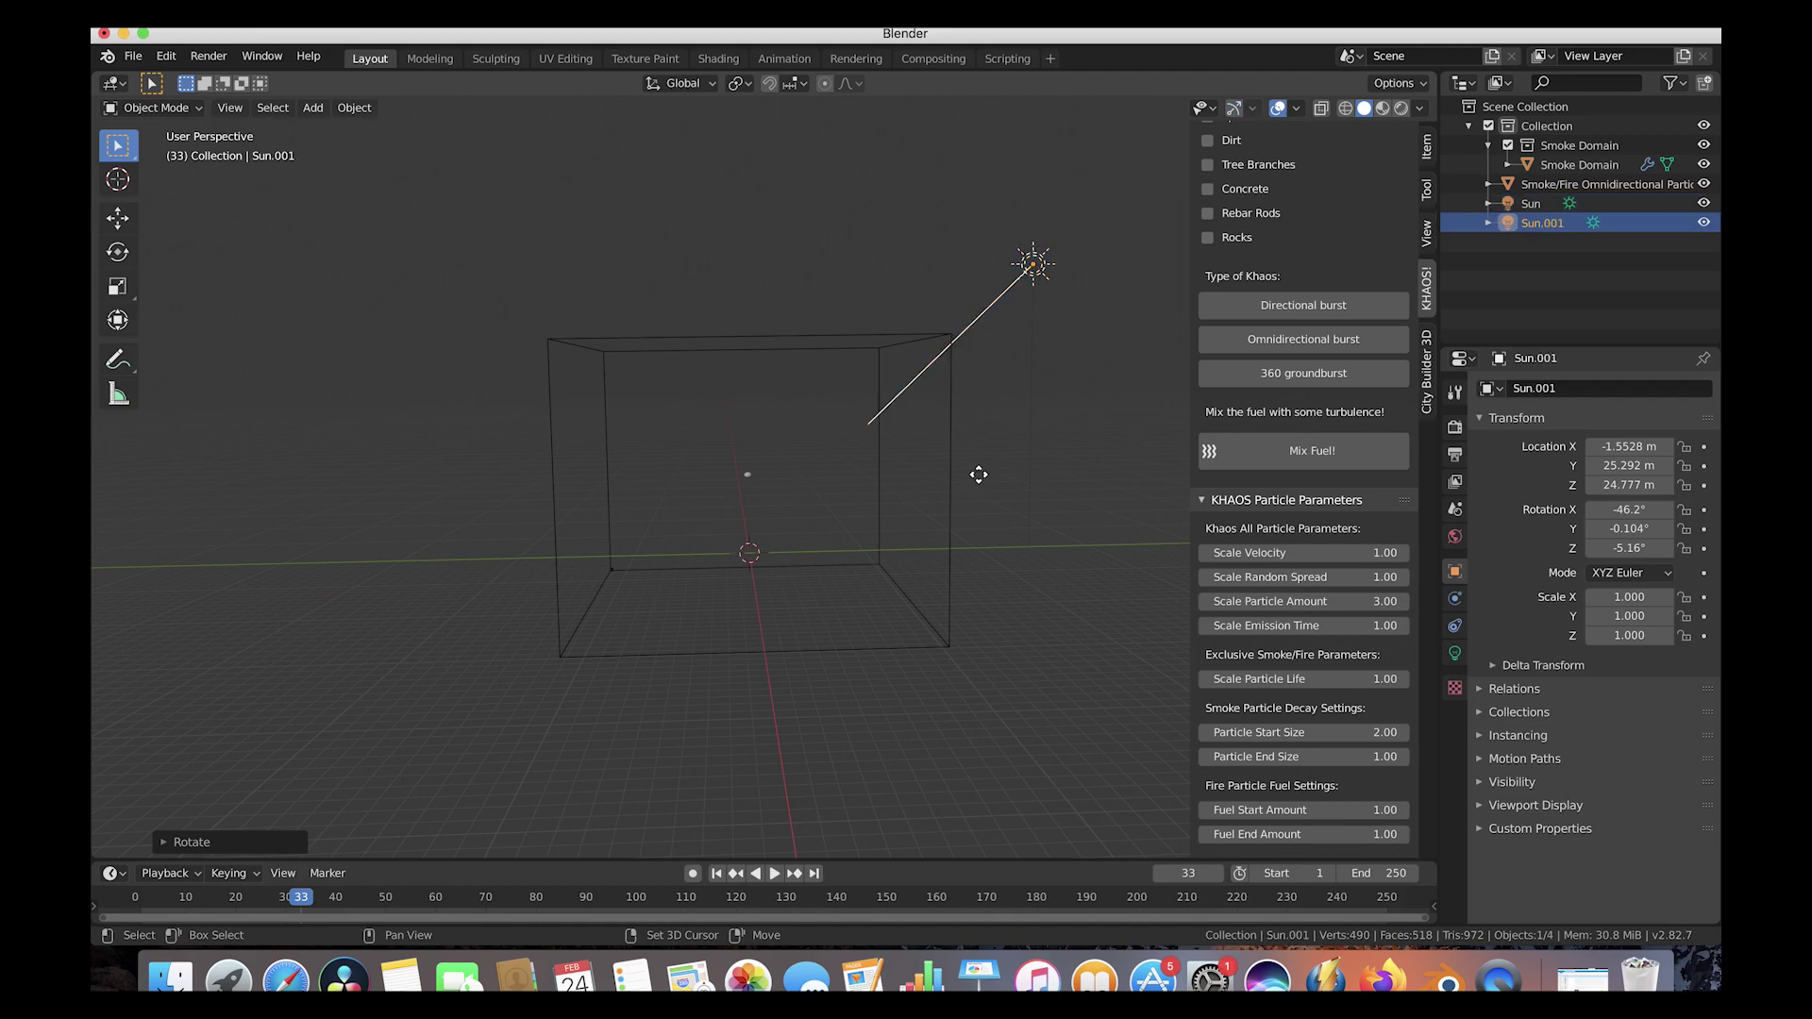
left_click(421, 460)
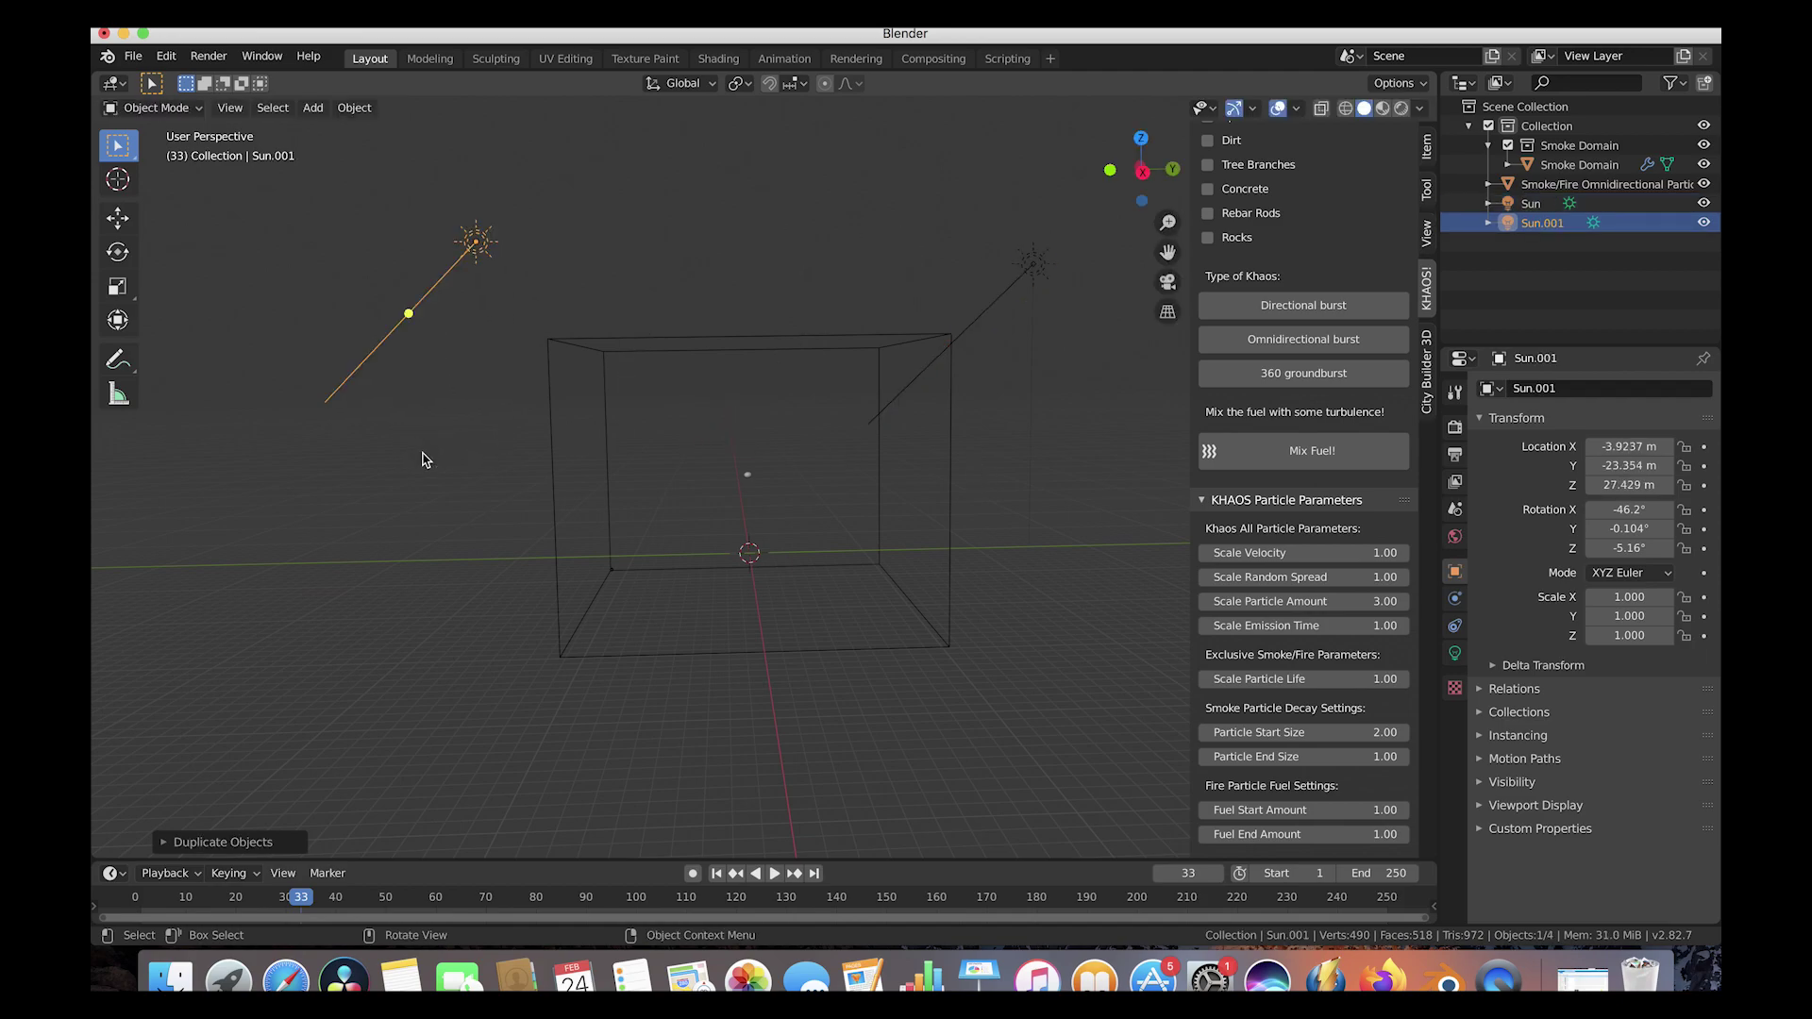
key("r")
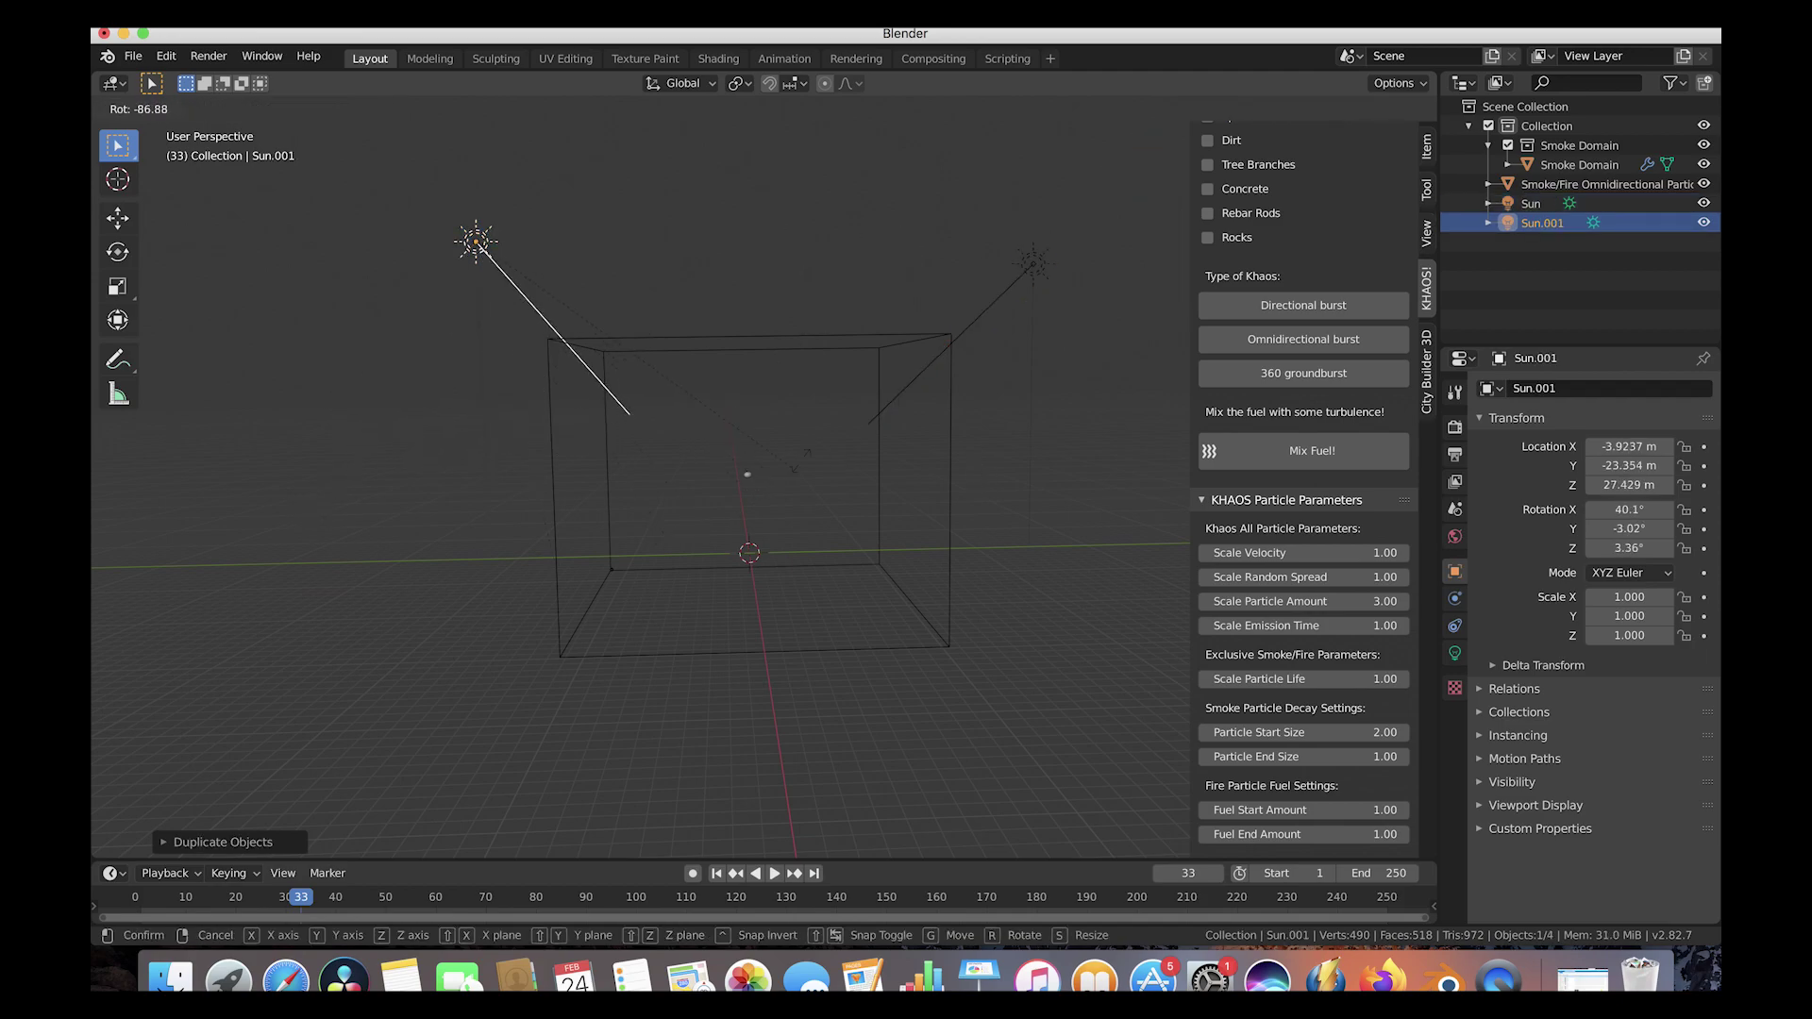
left_click(804, 464)
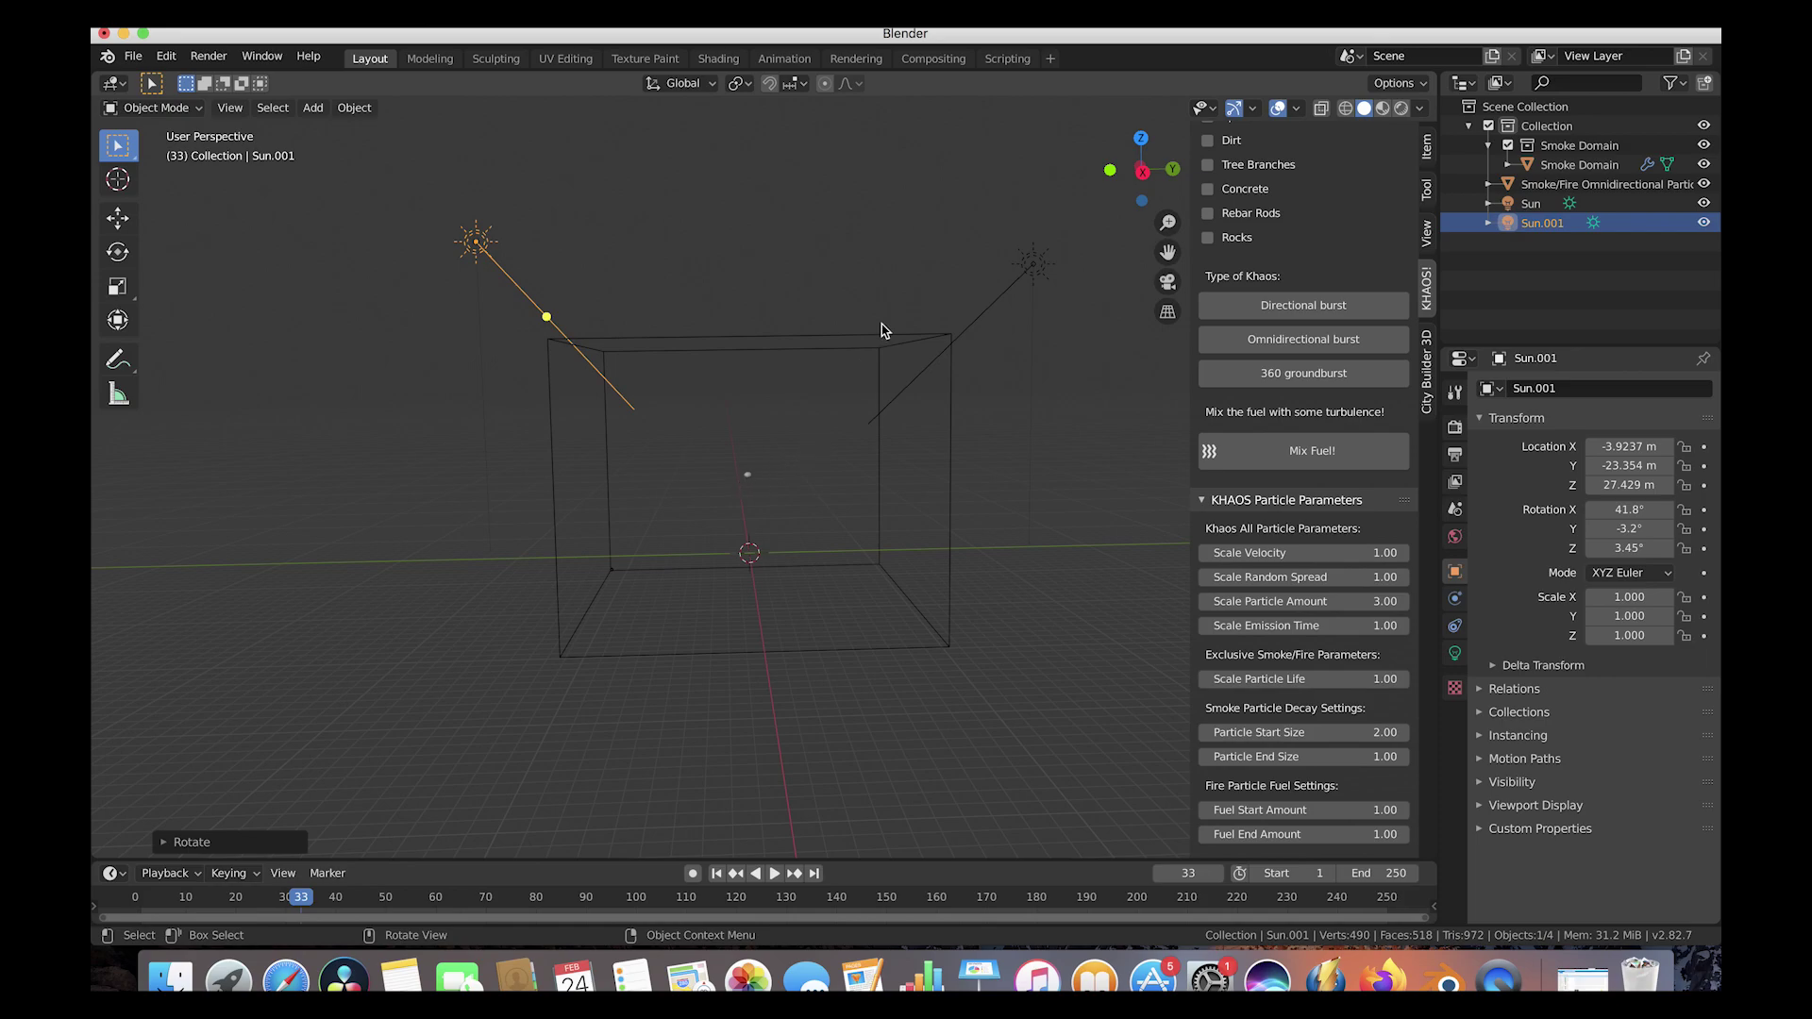
Step: Set the smoke domain's Resolution Divisions to 256 in its fluid physics settings
left_click(857, 339)
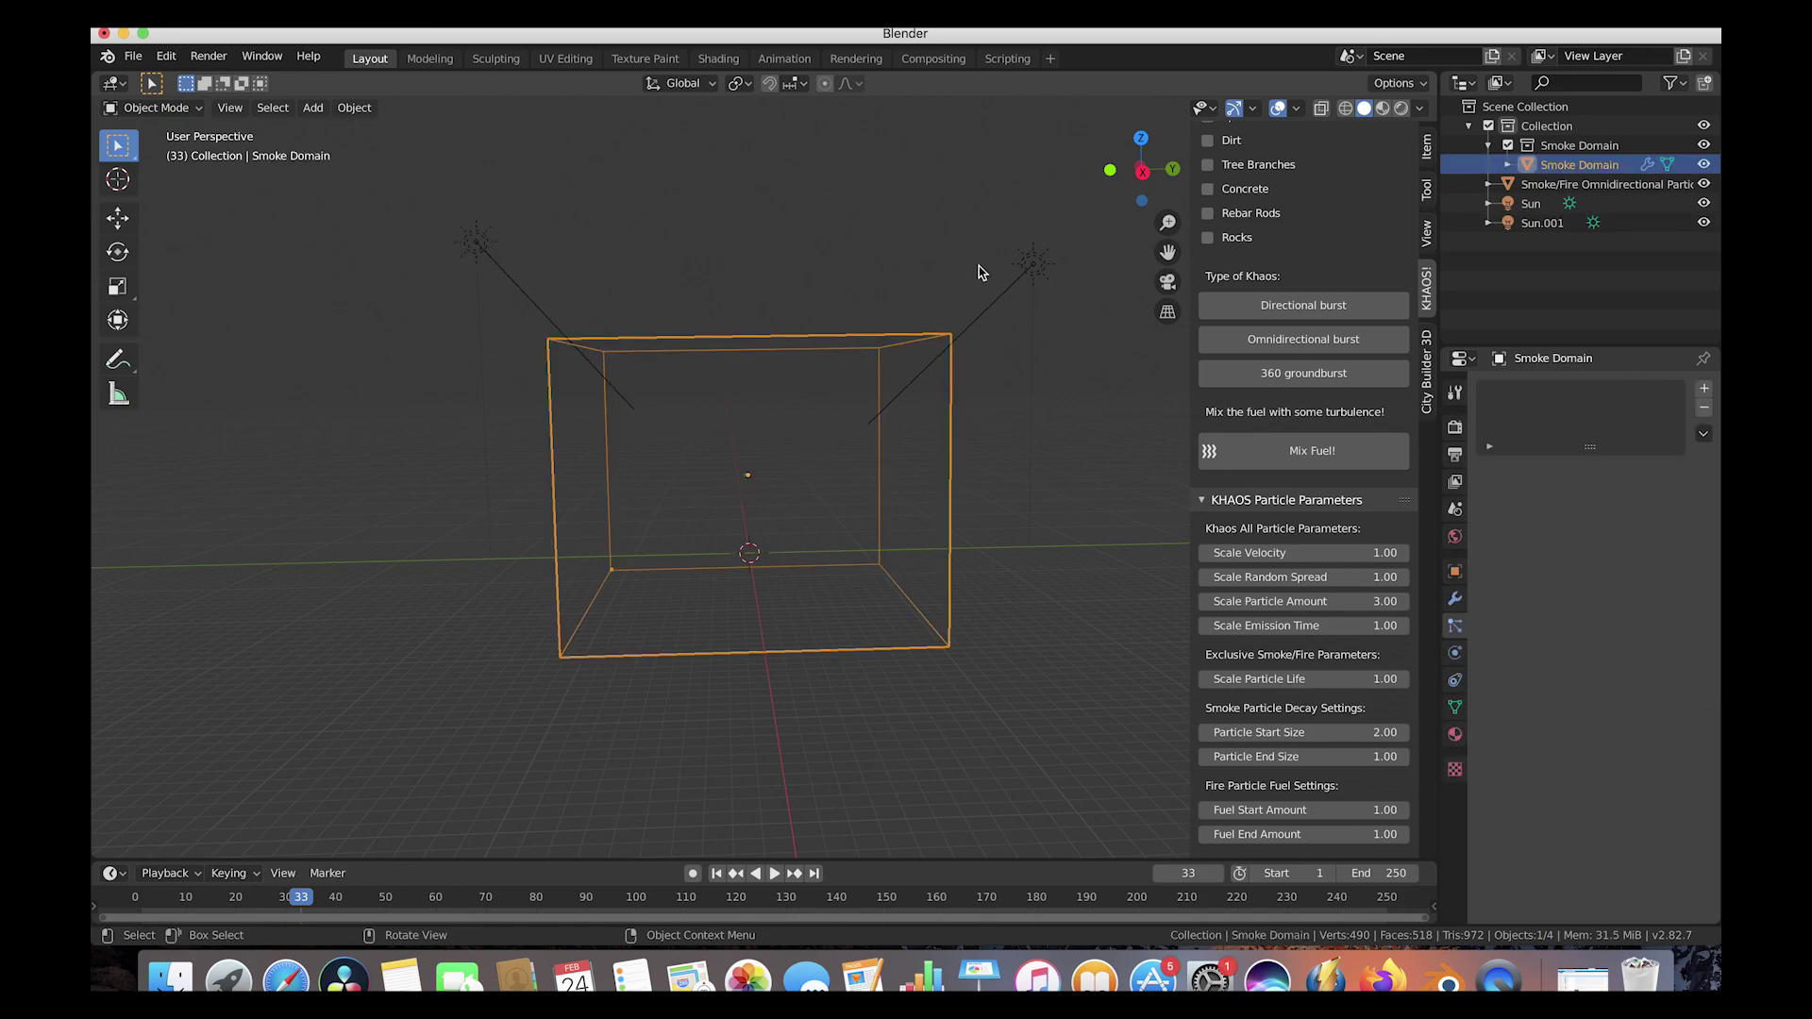
left_click(1454, 653)
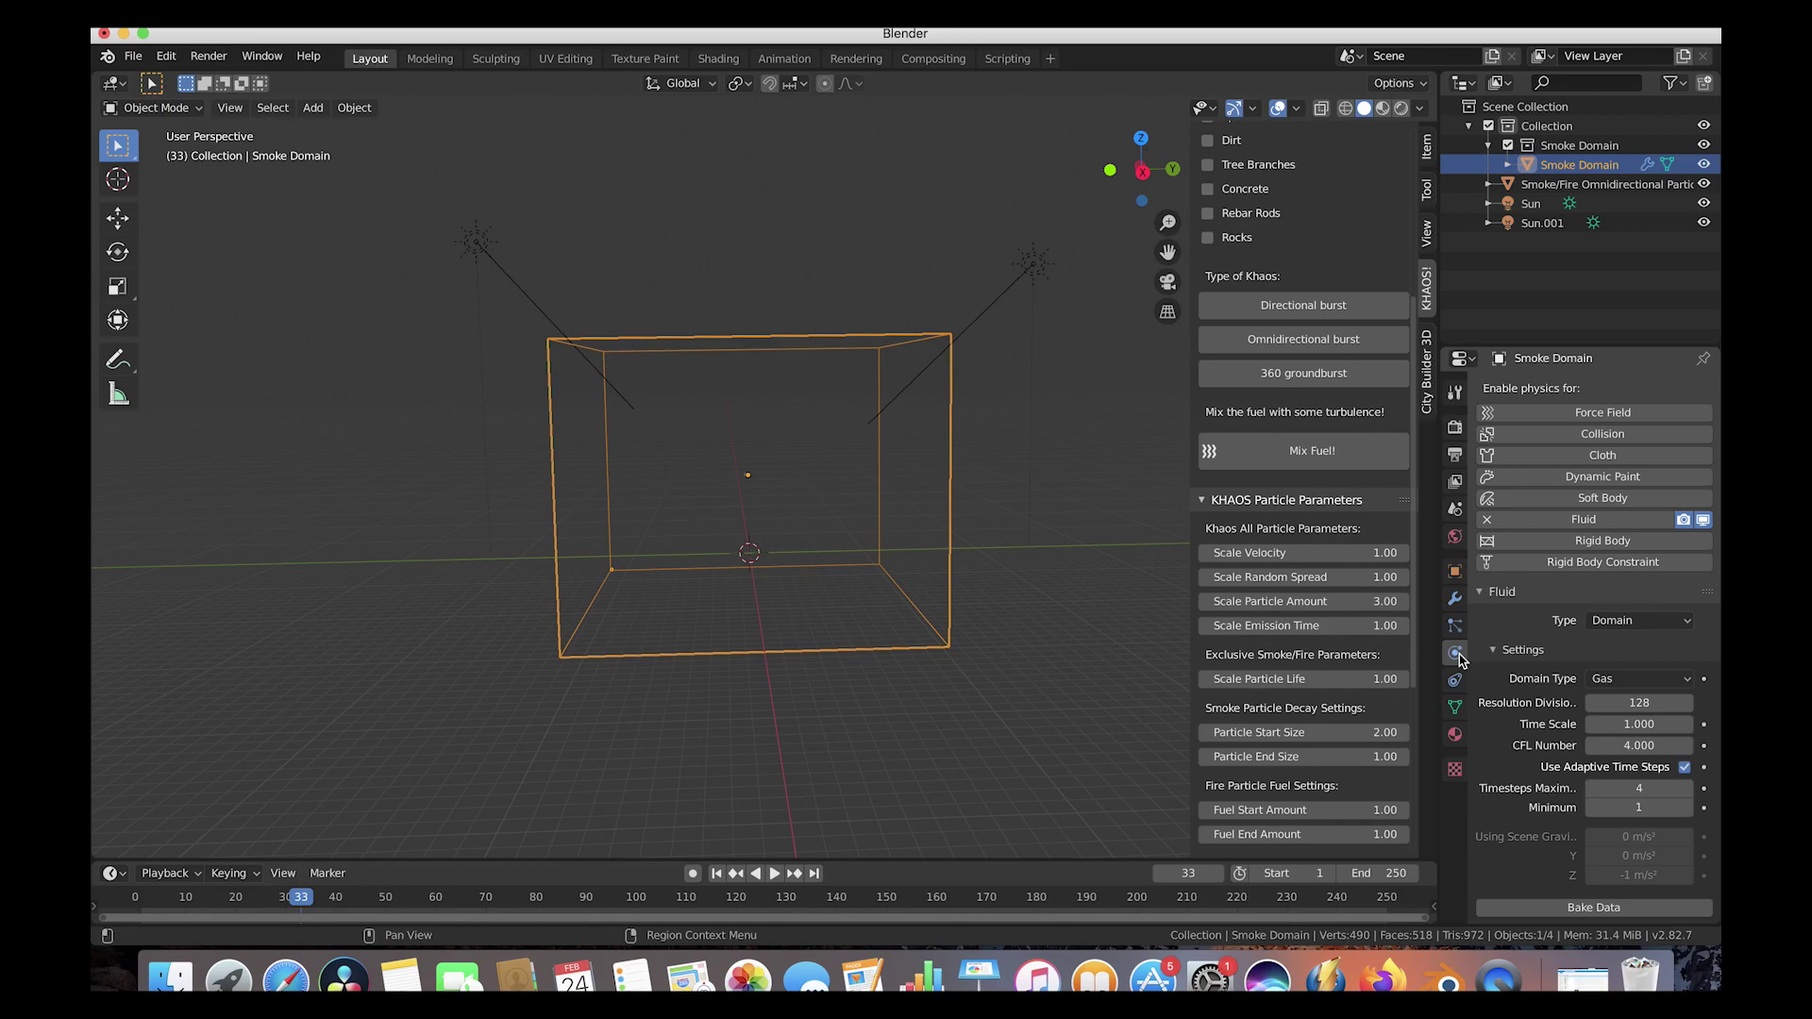
scroll(1568, 719, "down", 5)
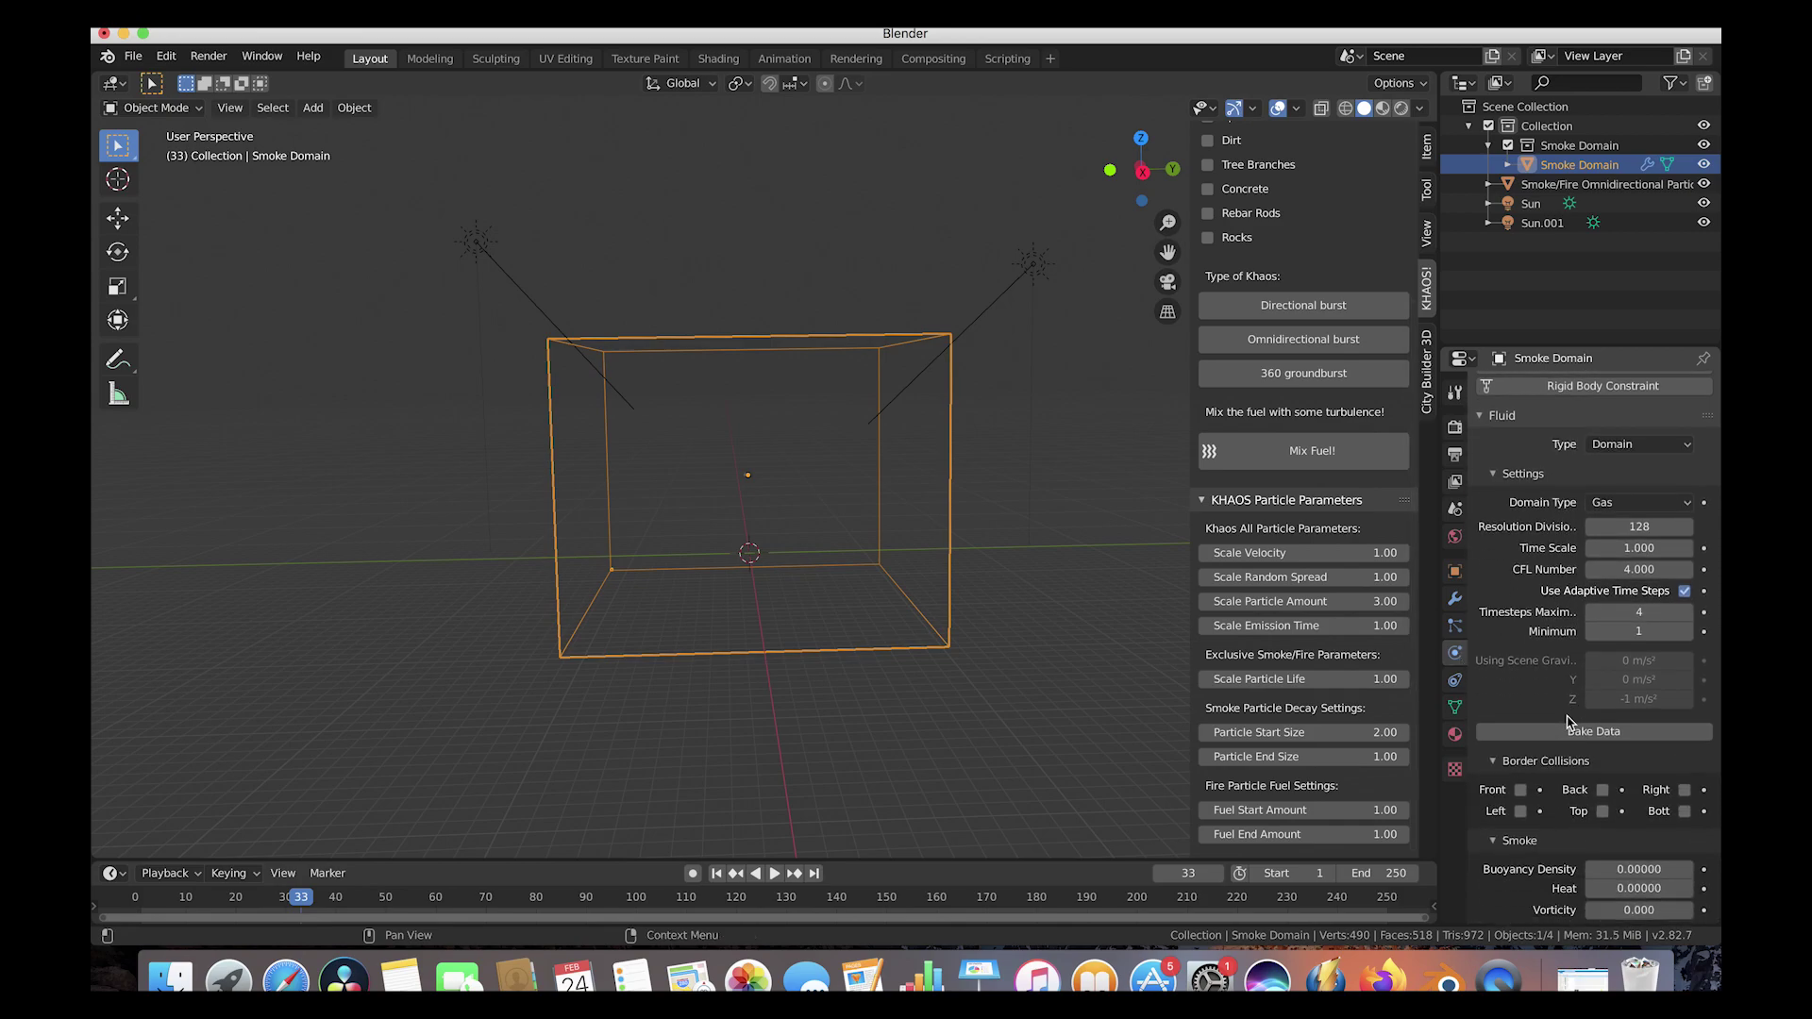
left_click(1635, 528)
type("256")
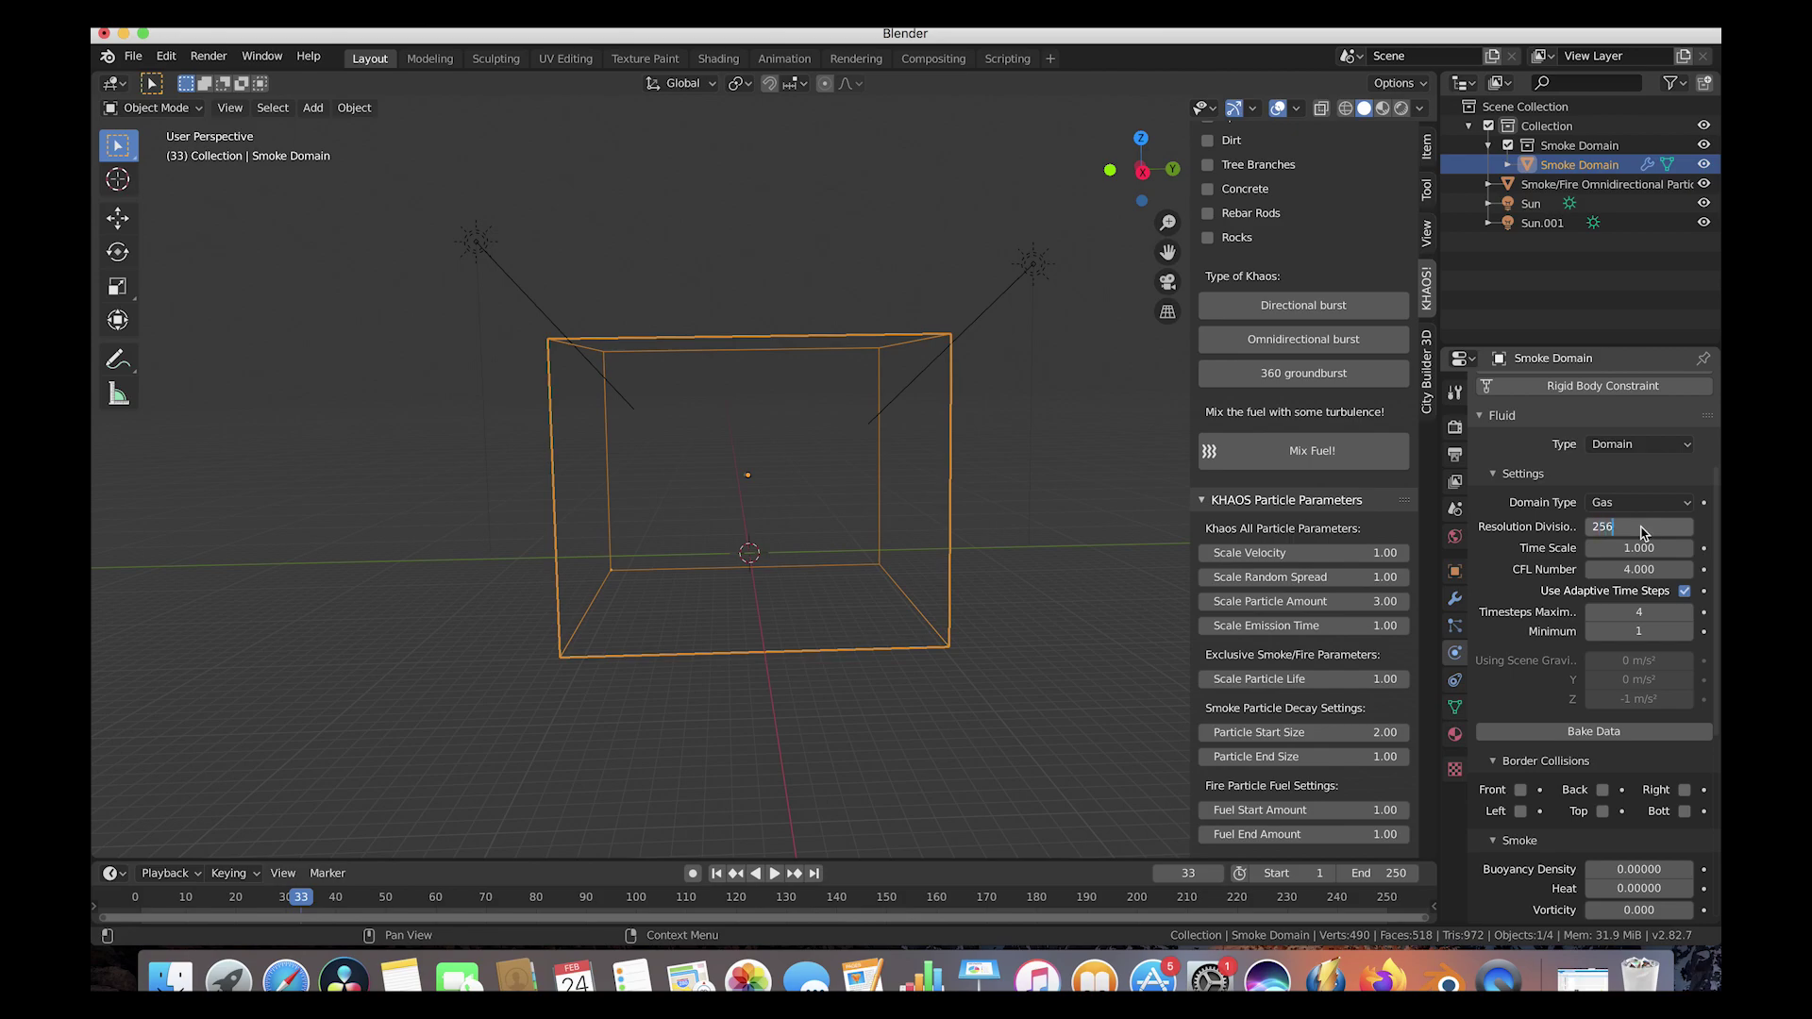
key("Return")
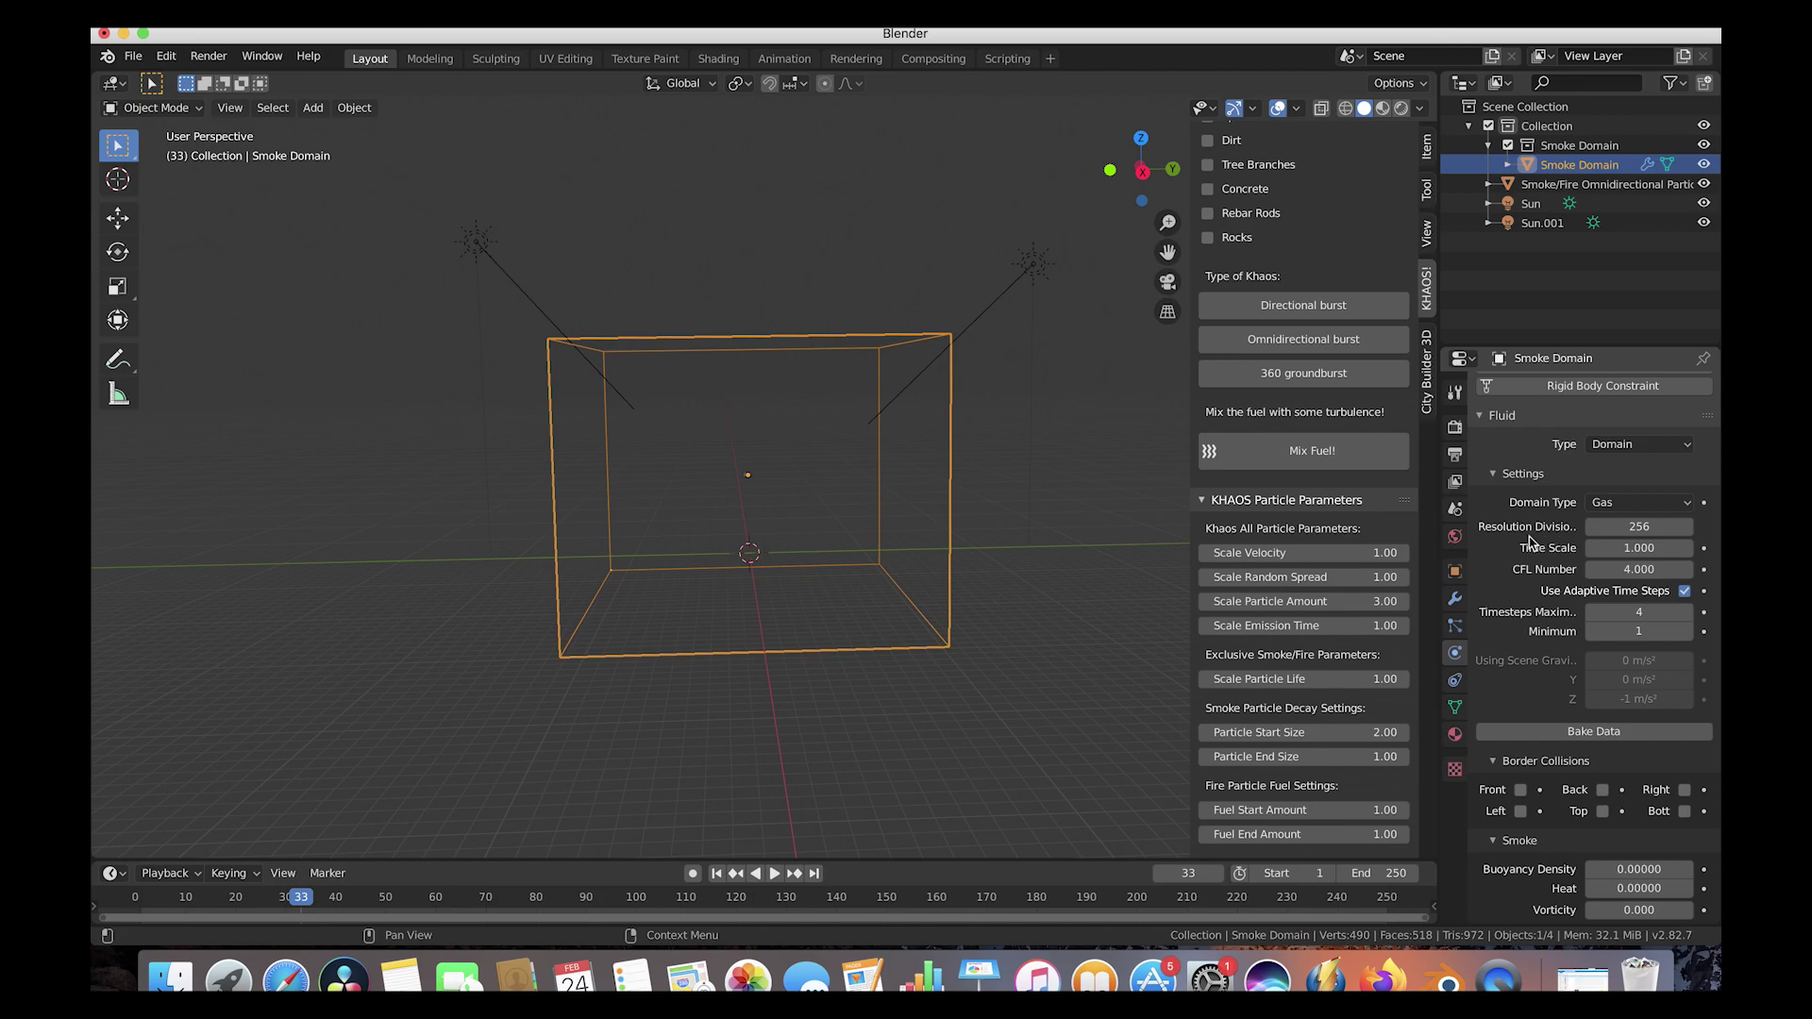
Step: Set the Reaction Speed of the smoke domain's fire to 0.05
scroll(1506, 681, "down", 6)
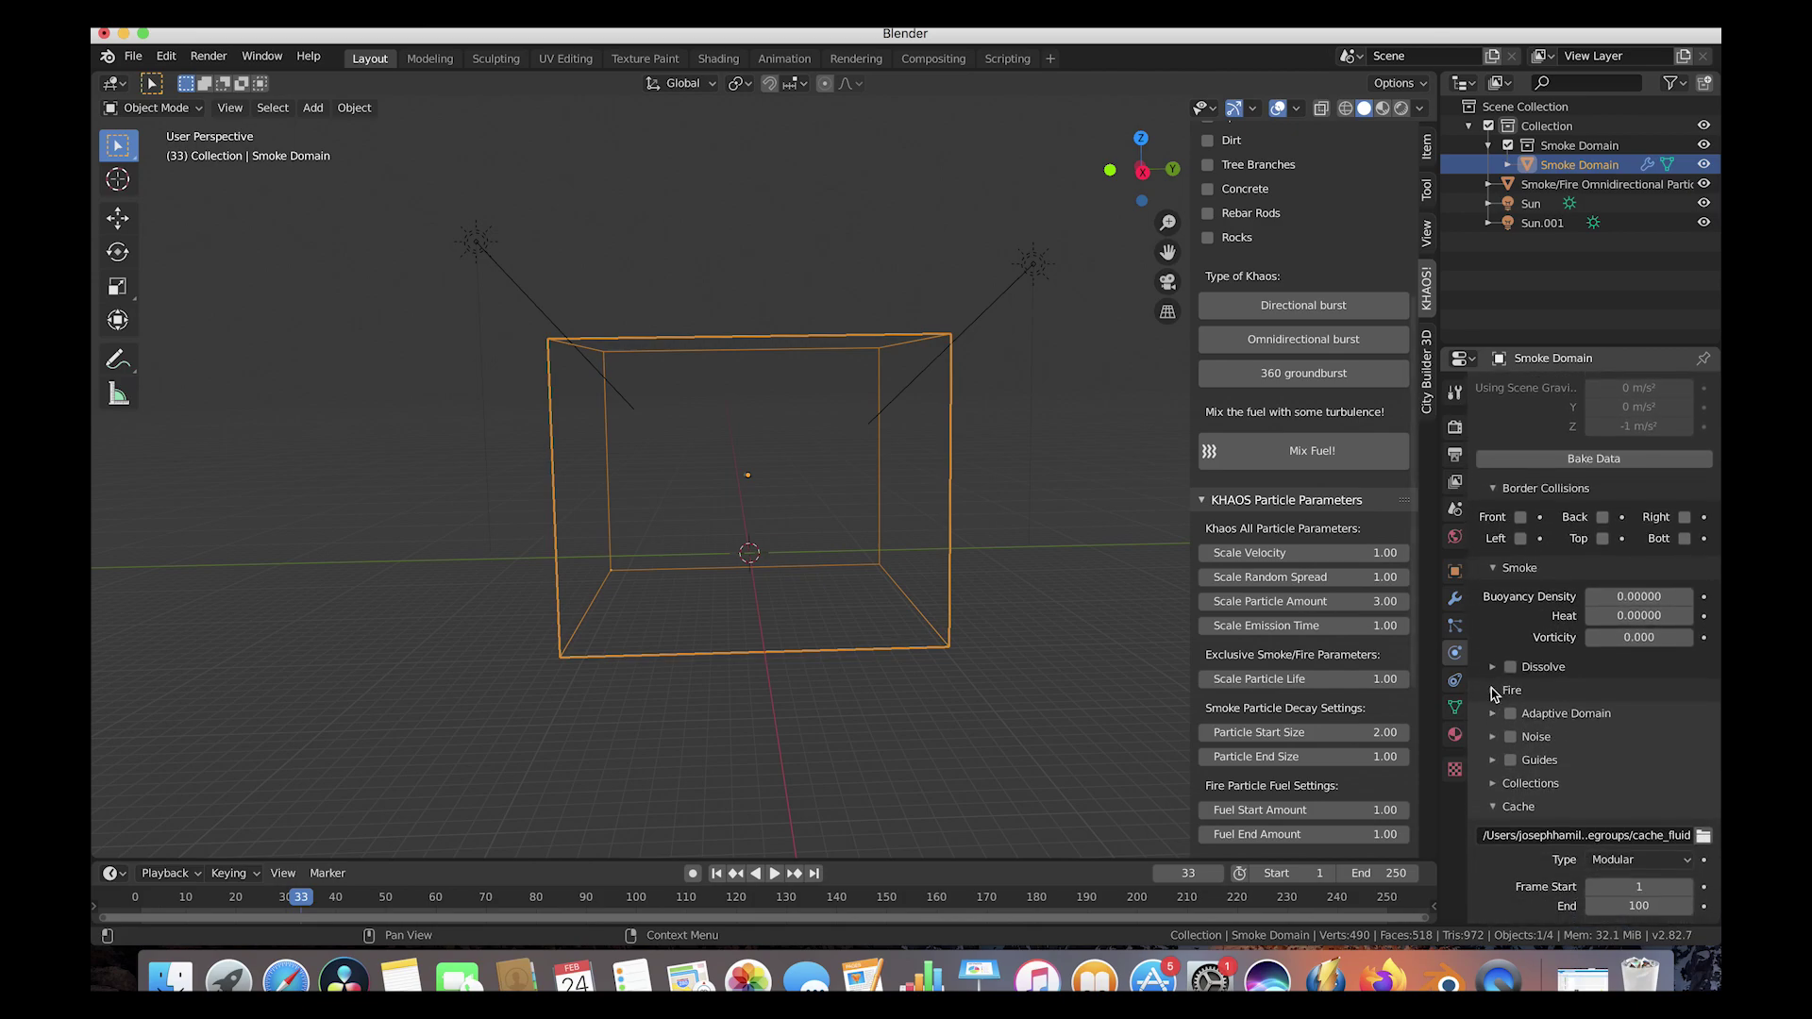
left_click(1493, 693)
left_click(1645, 718)
key("BackSpace")
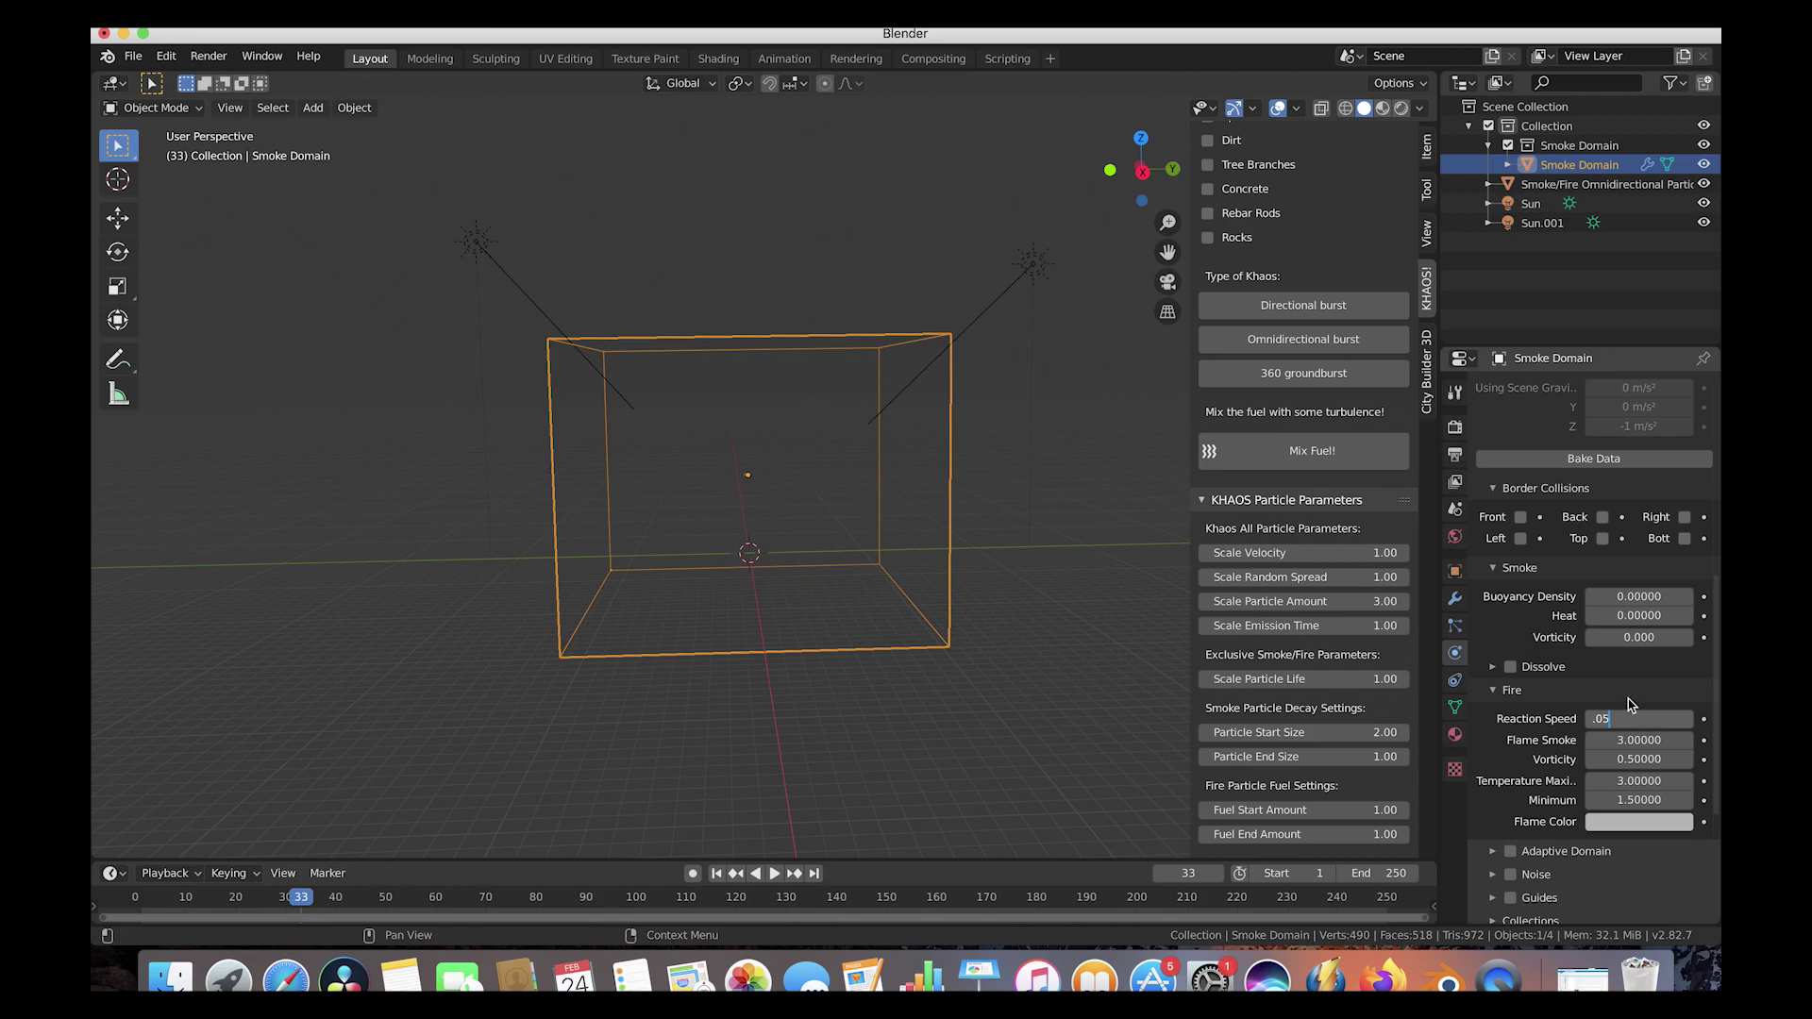
type(".05")
key("Return")
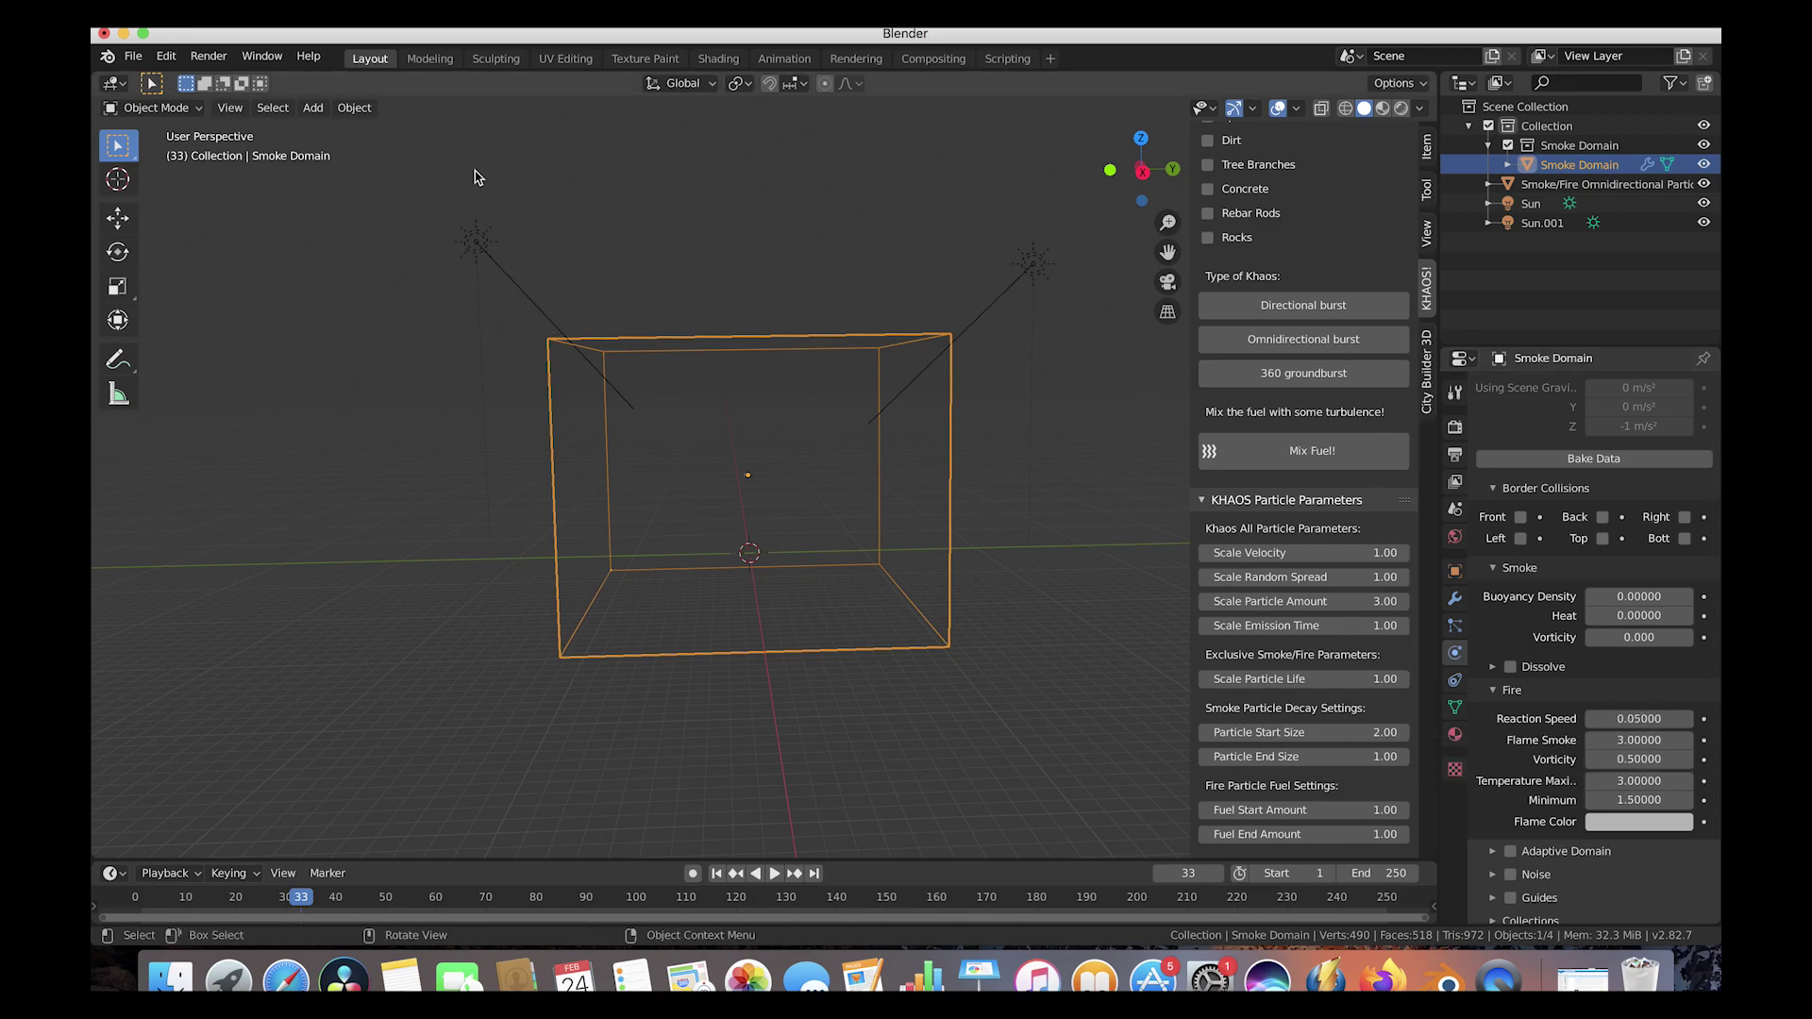
Step: Start saving the project and create a new folder named "Aerial explosion tutorial" for it
left_click(133, 56)
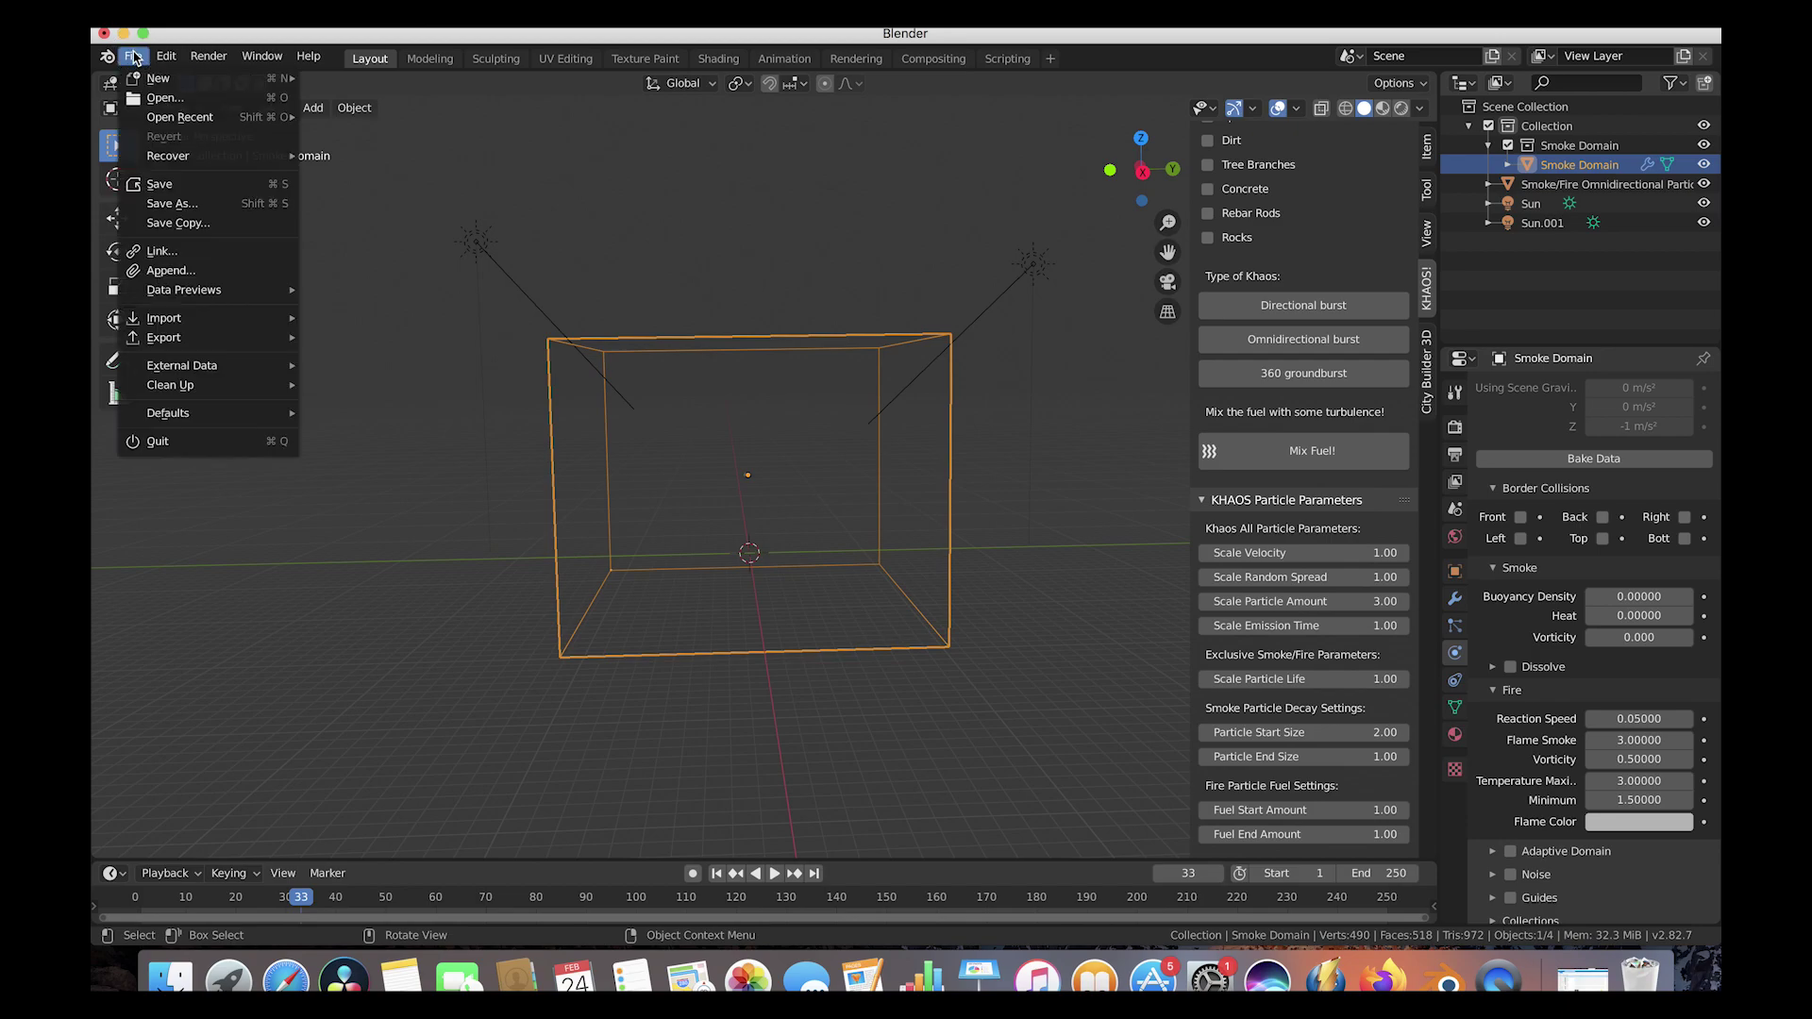
left_click(175, 184)
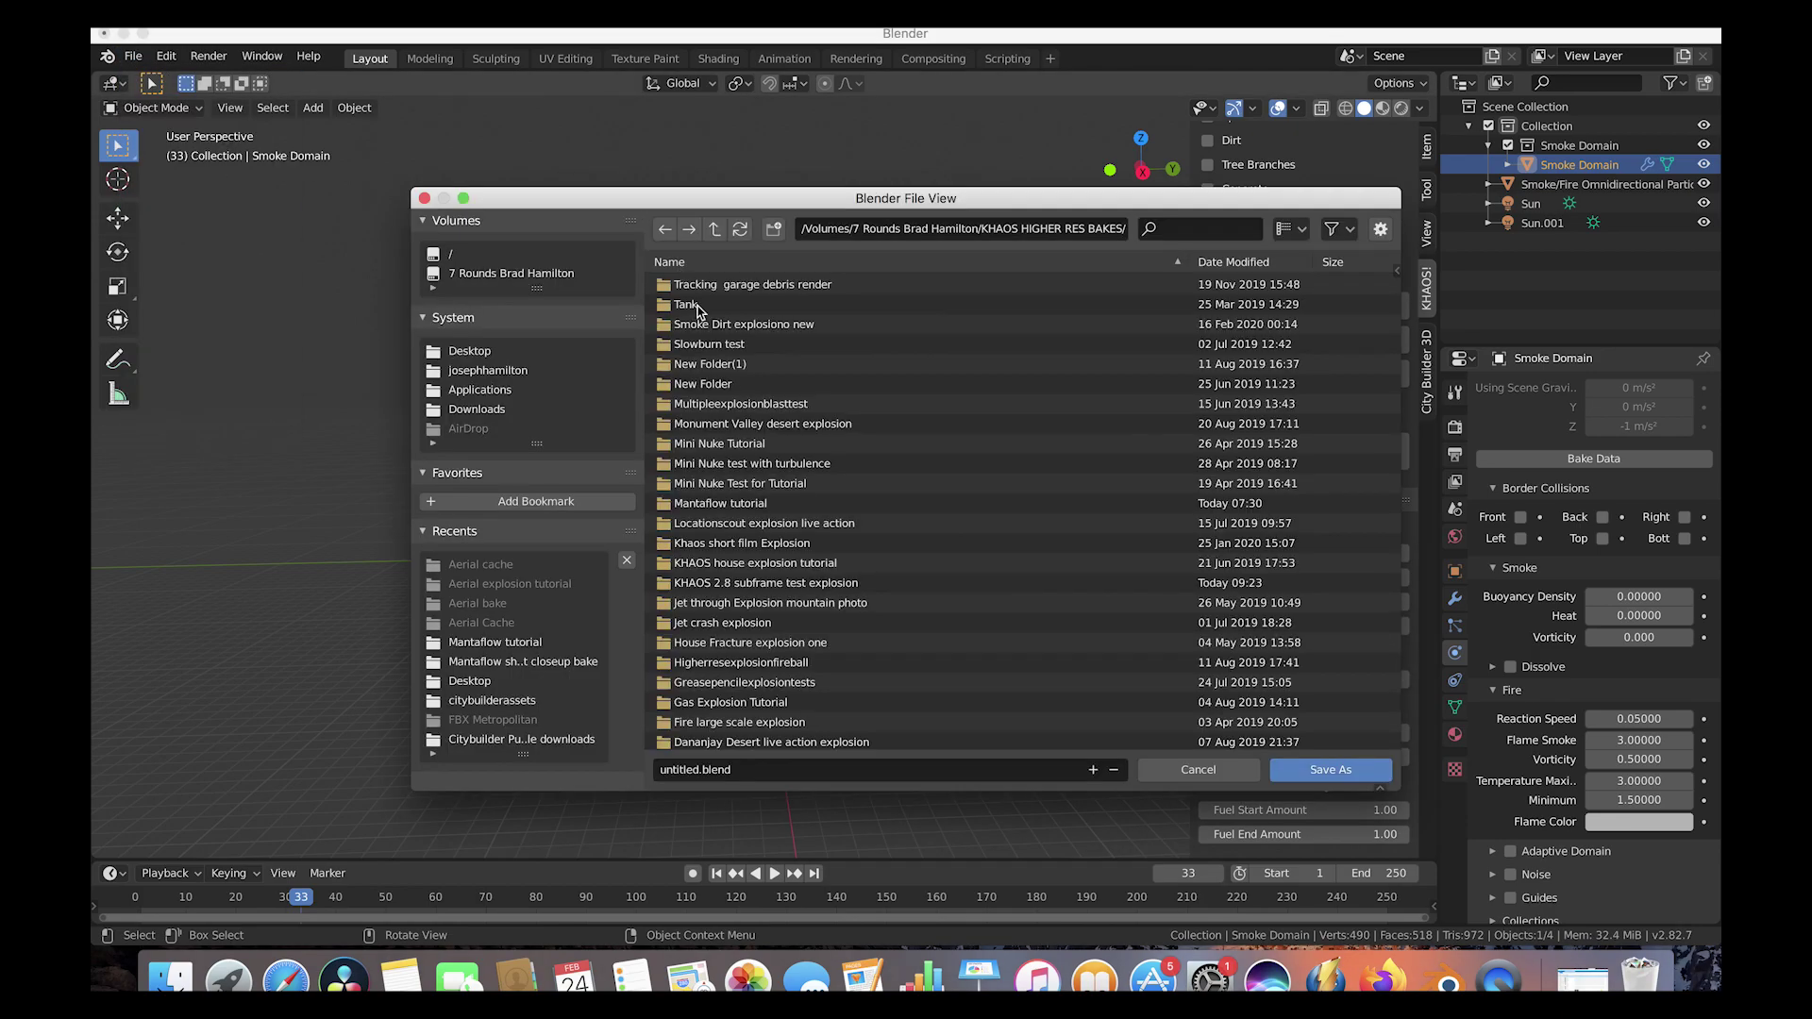
left_click(772, 230)
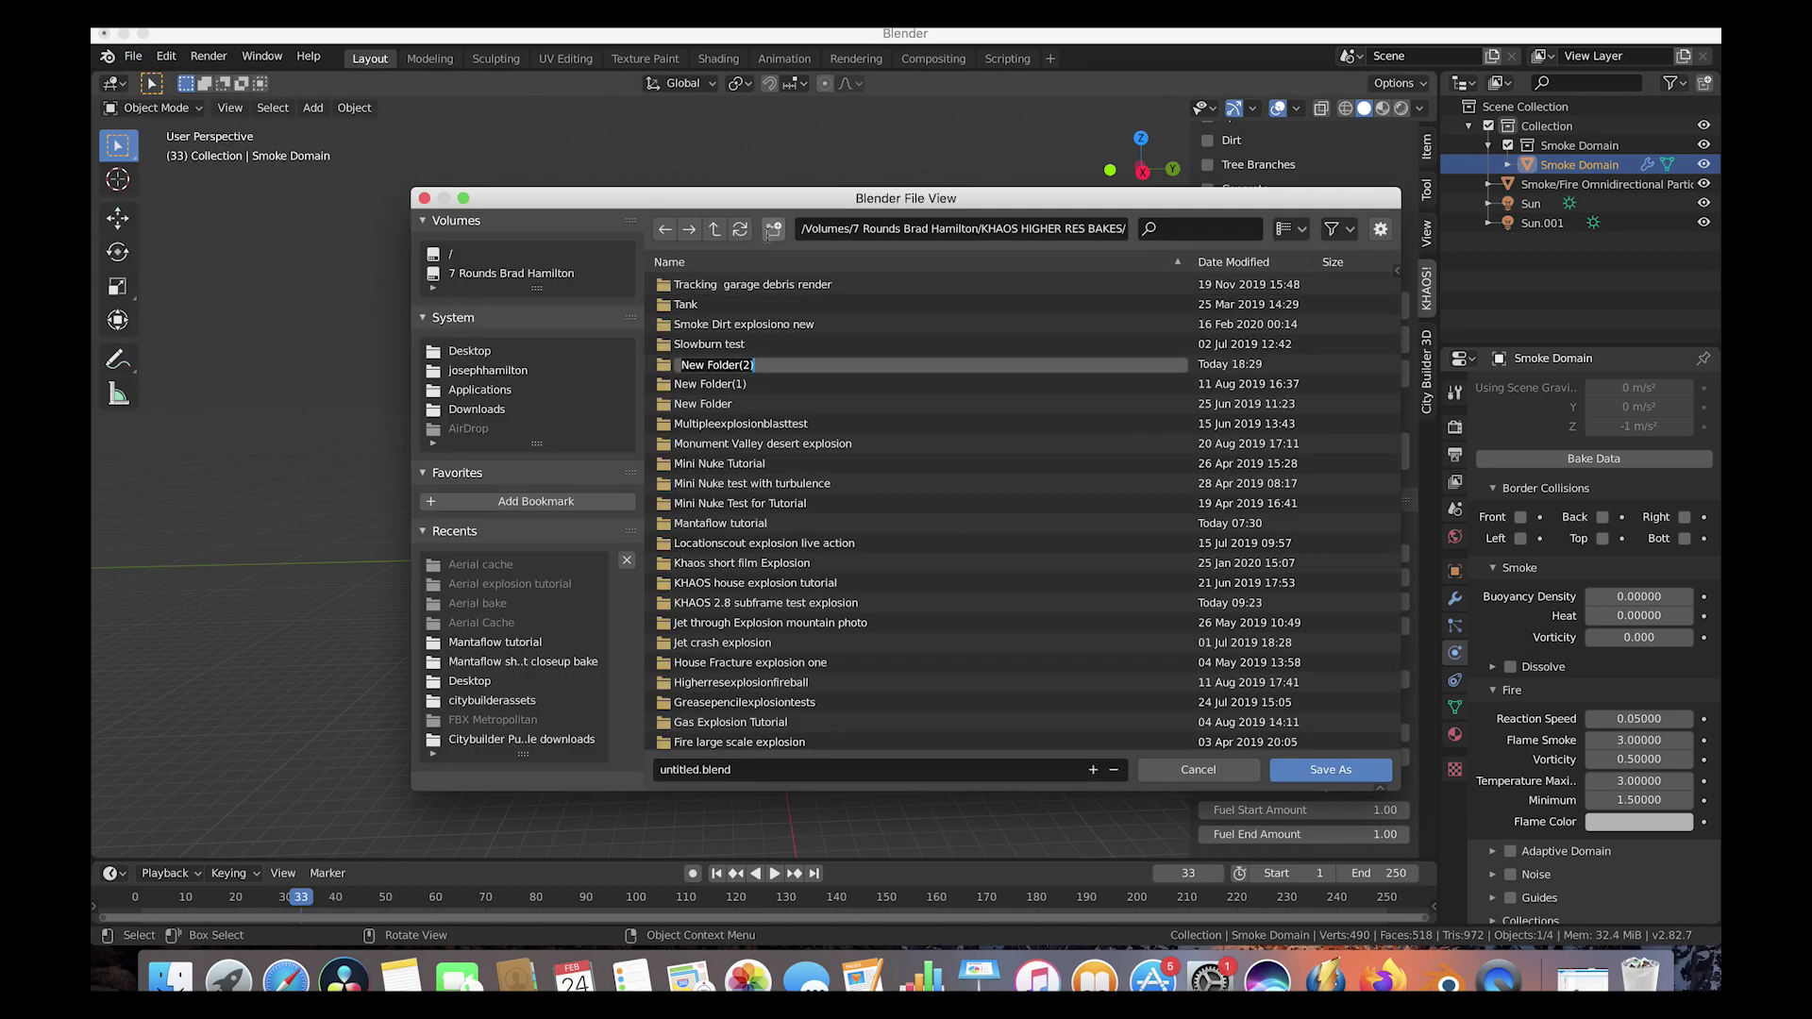
type("Aerial explosion tutorial")
key("Return")
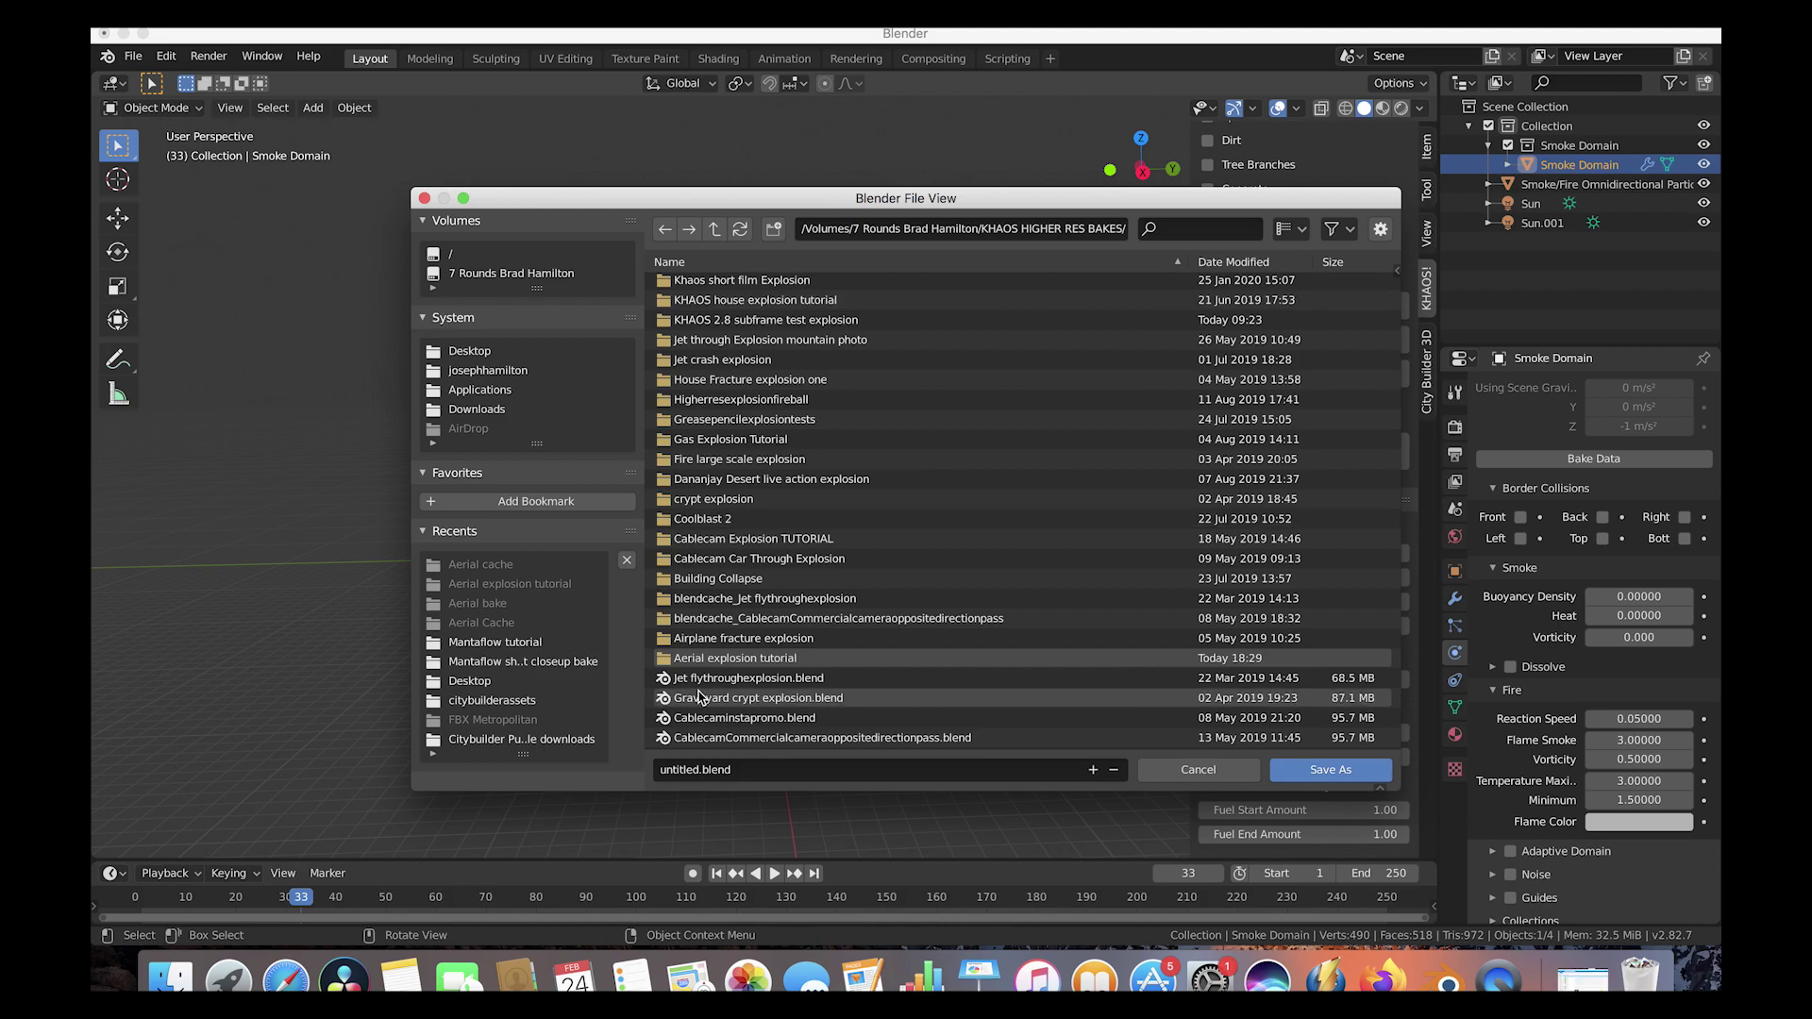
Step: Save the project as "Aerial explosion.blend" inside the Aerial explosion tutorial folder
left_click(736, 661)
left_click(690, 769)
type("Aerial explosion")
key("Return")
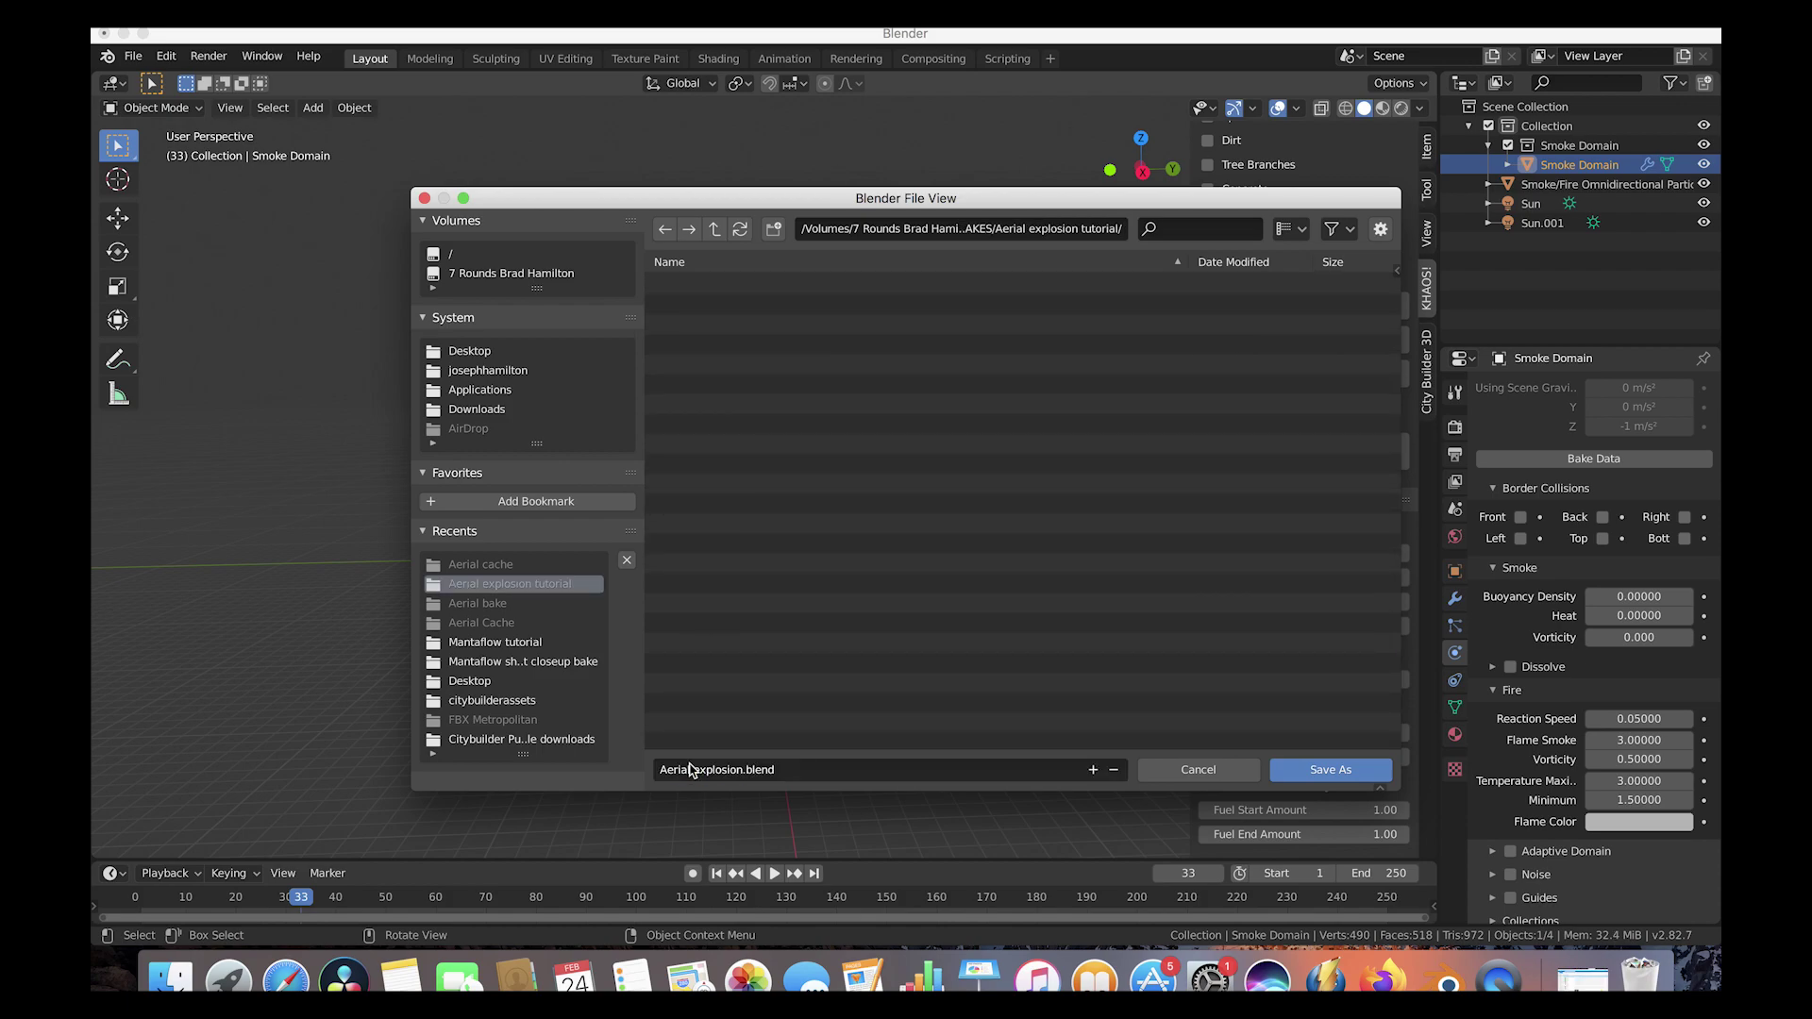
left_click(1318, 771)
Step: Create an "aerial cache" folder inside Aerial explosion tutorial and set it as the smoke domain's cache location
scroll(1527, 666, "down", 5)
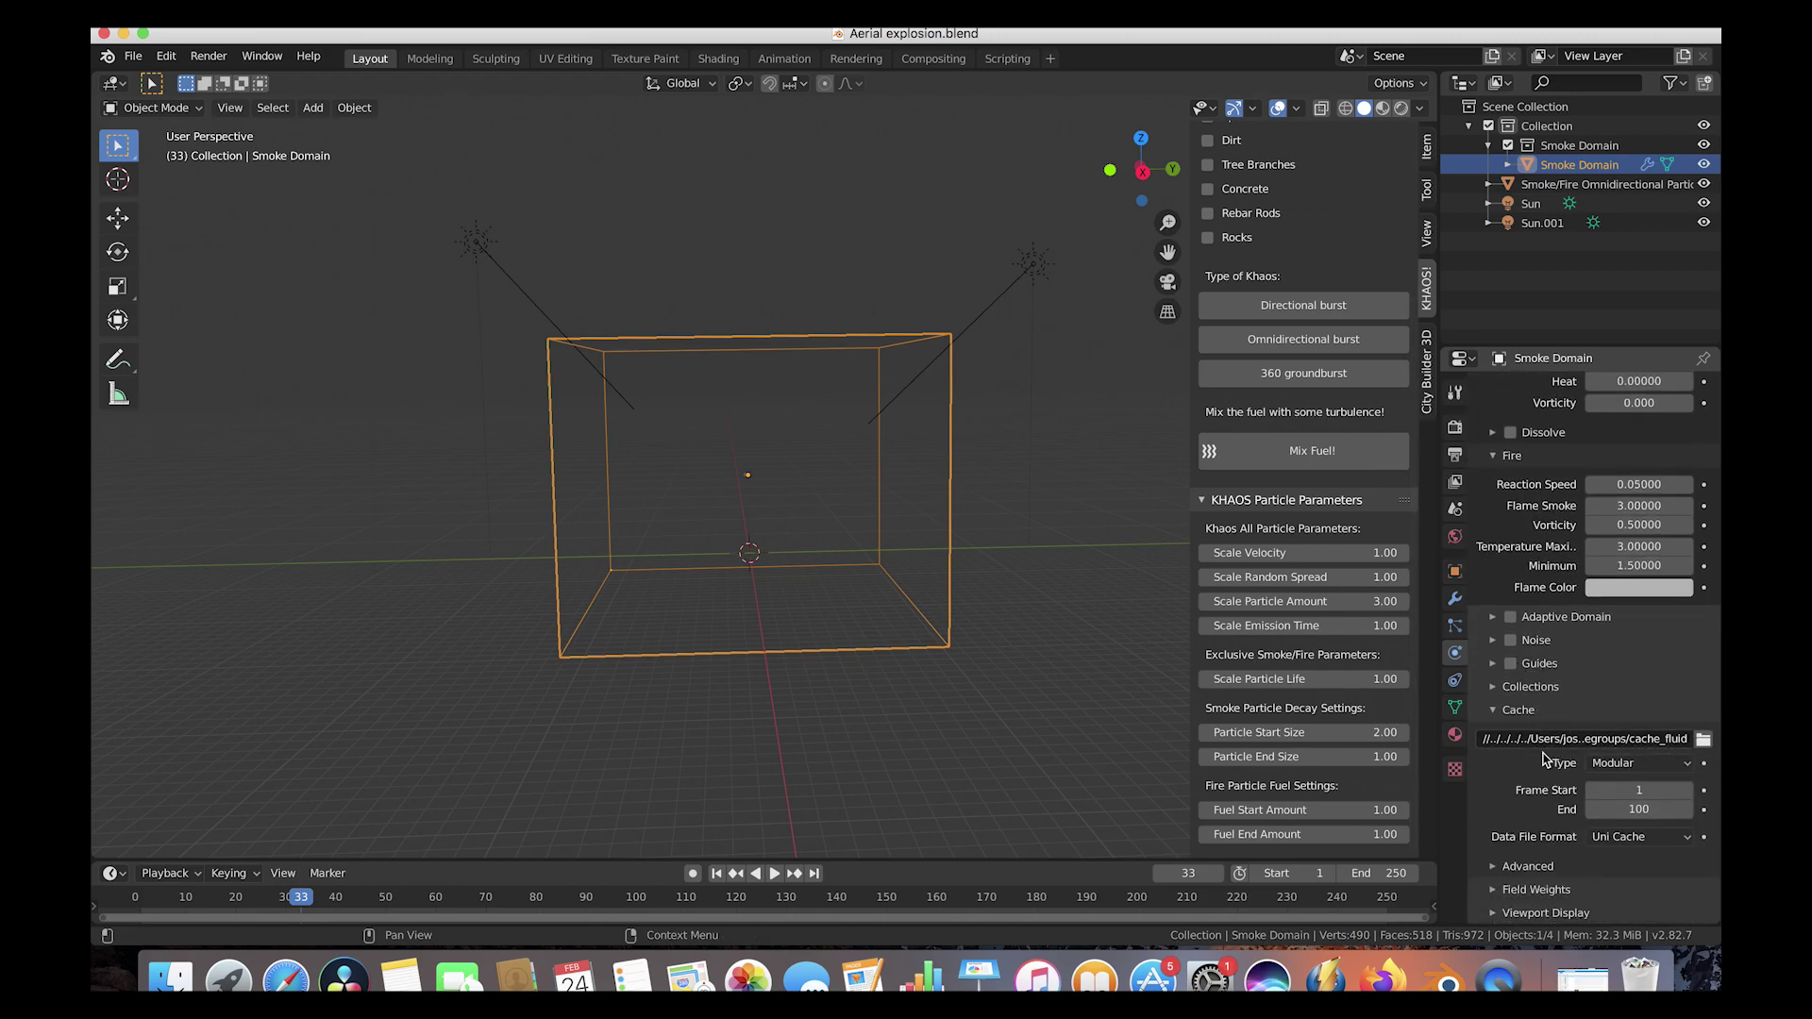
left_click(1700, 740)
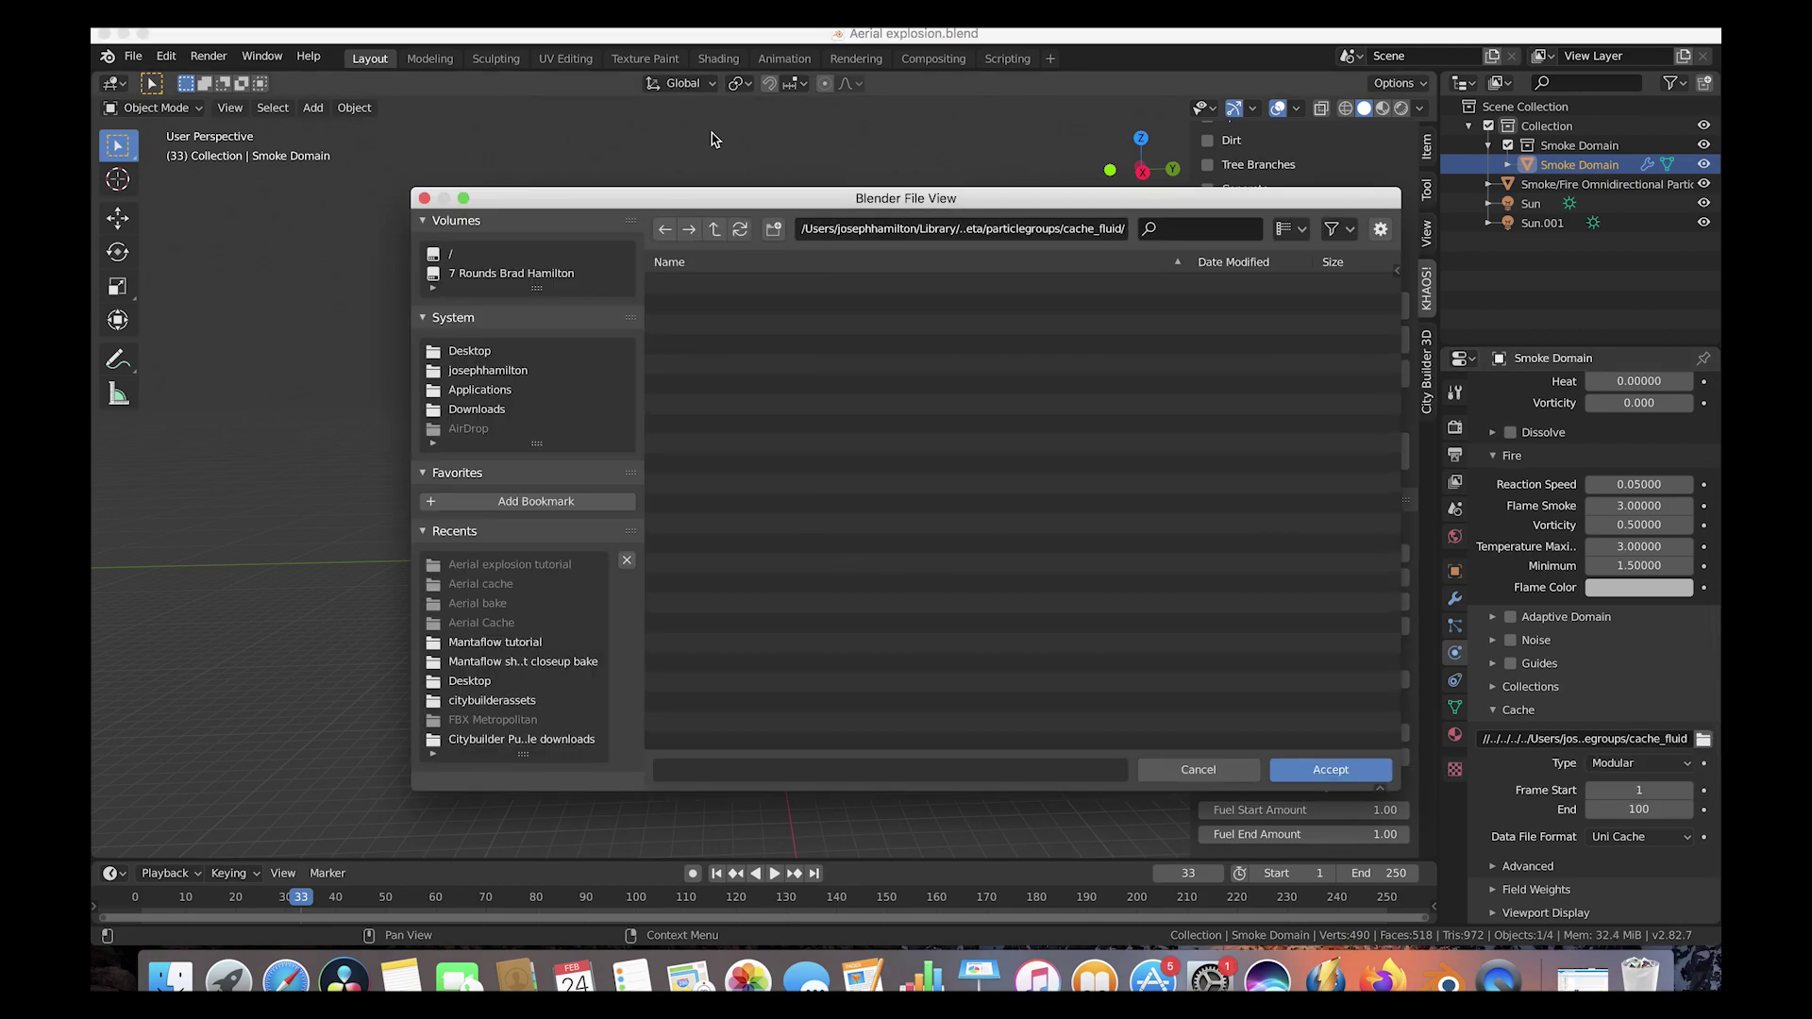
left_click(518, 649)
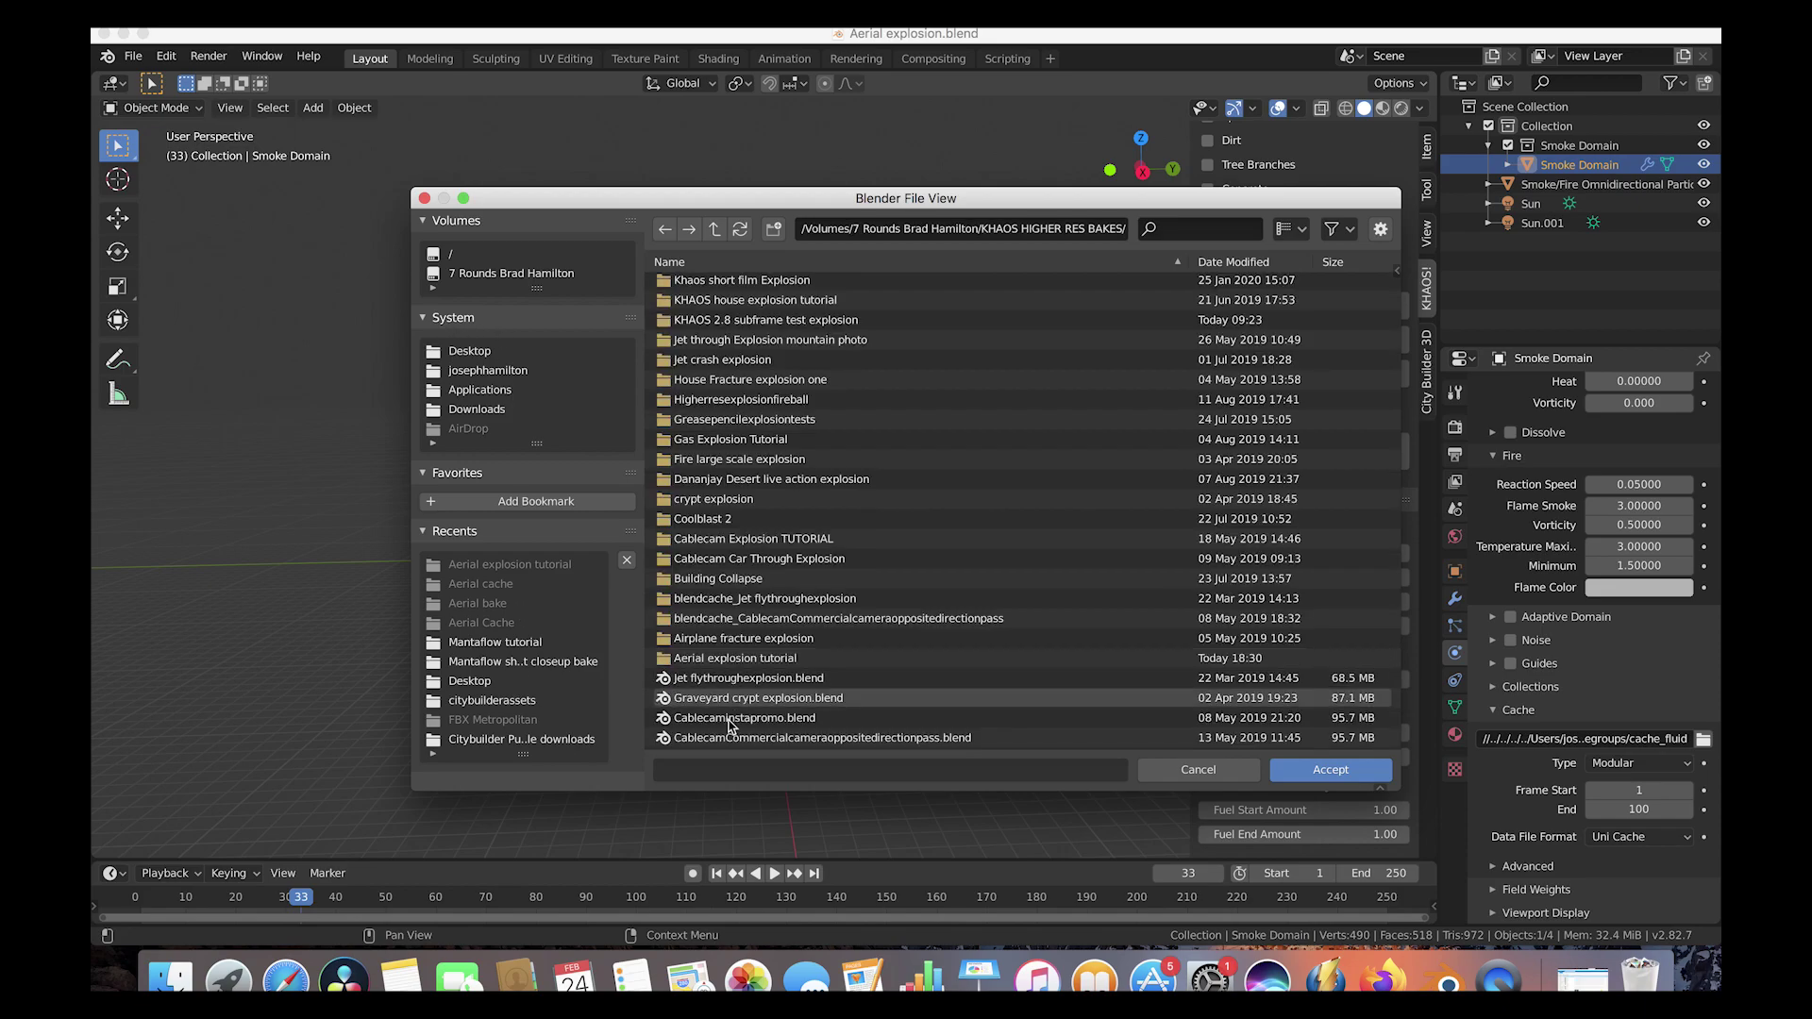
double_click(715, 667)
left_click(773, 229)
type("aeiral cache")
key("Return")
double_click(722, 284)
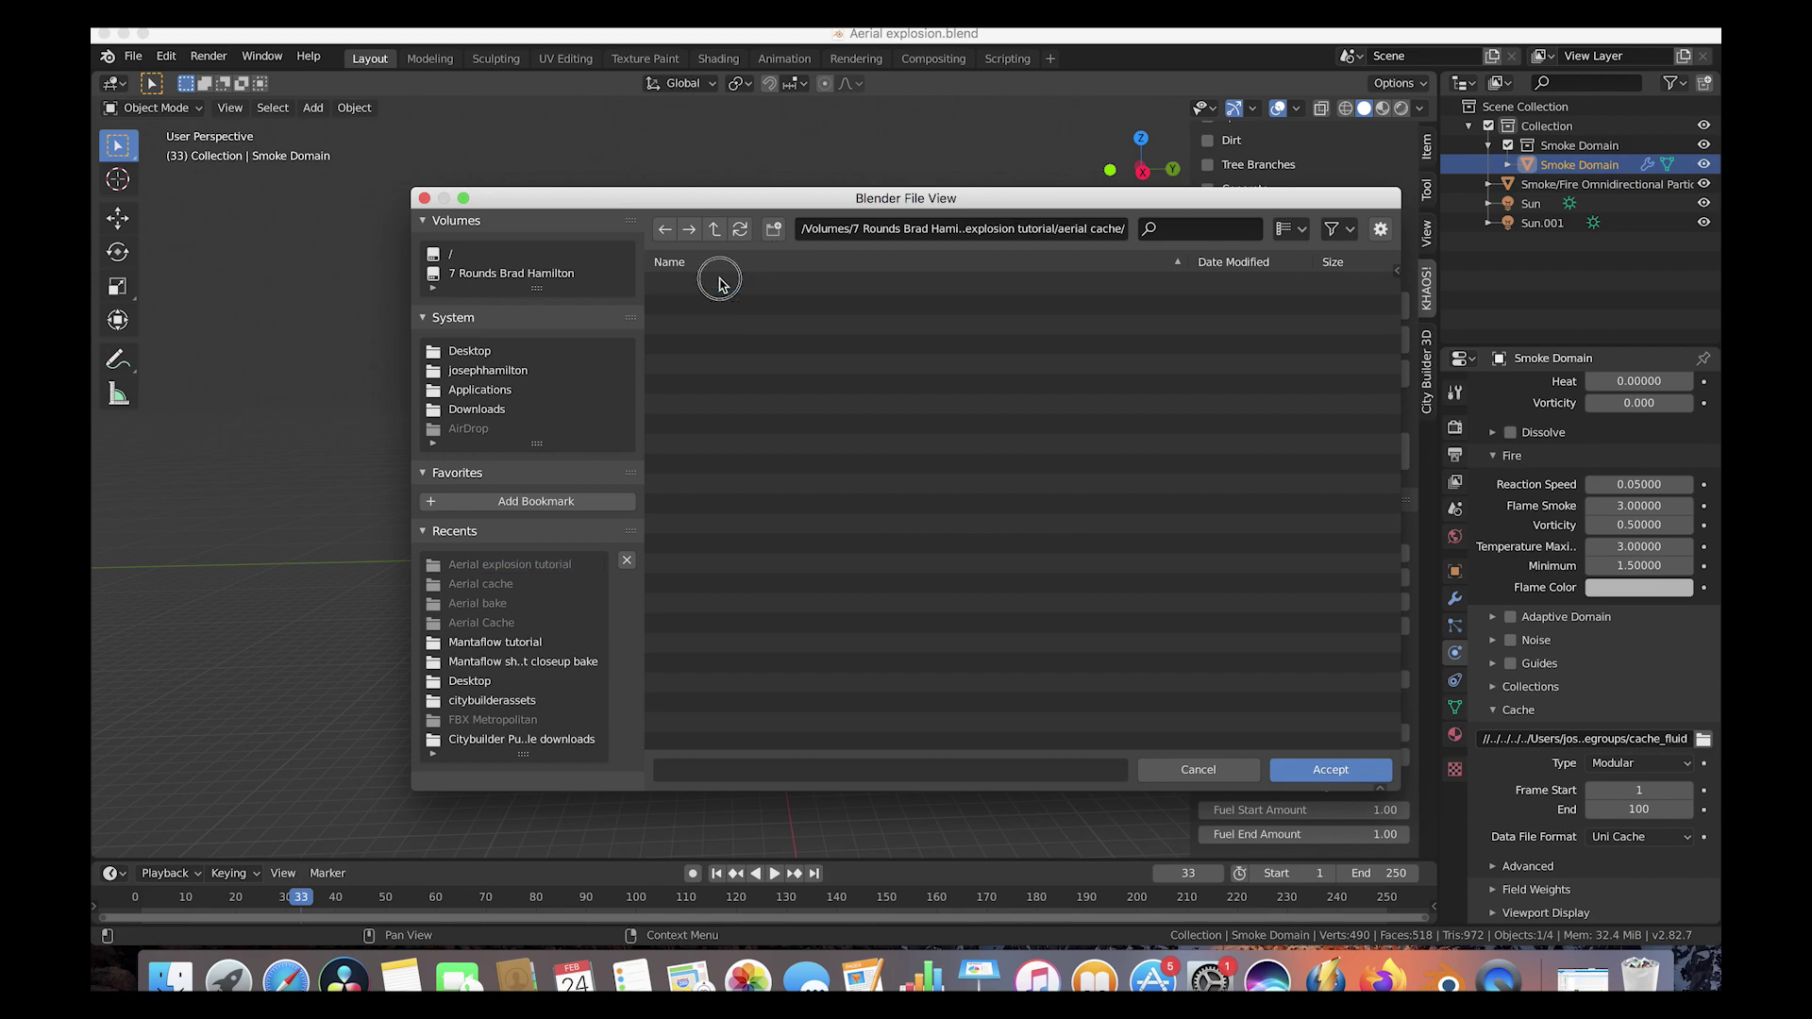
left_click(1355, 778)
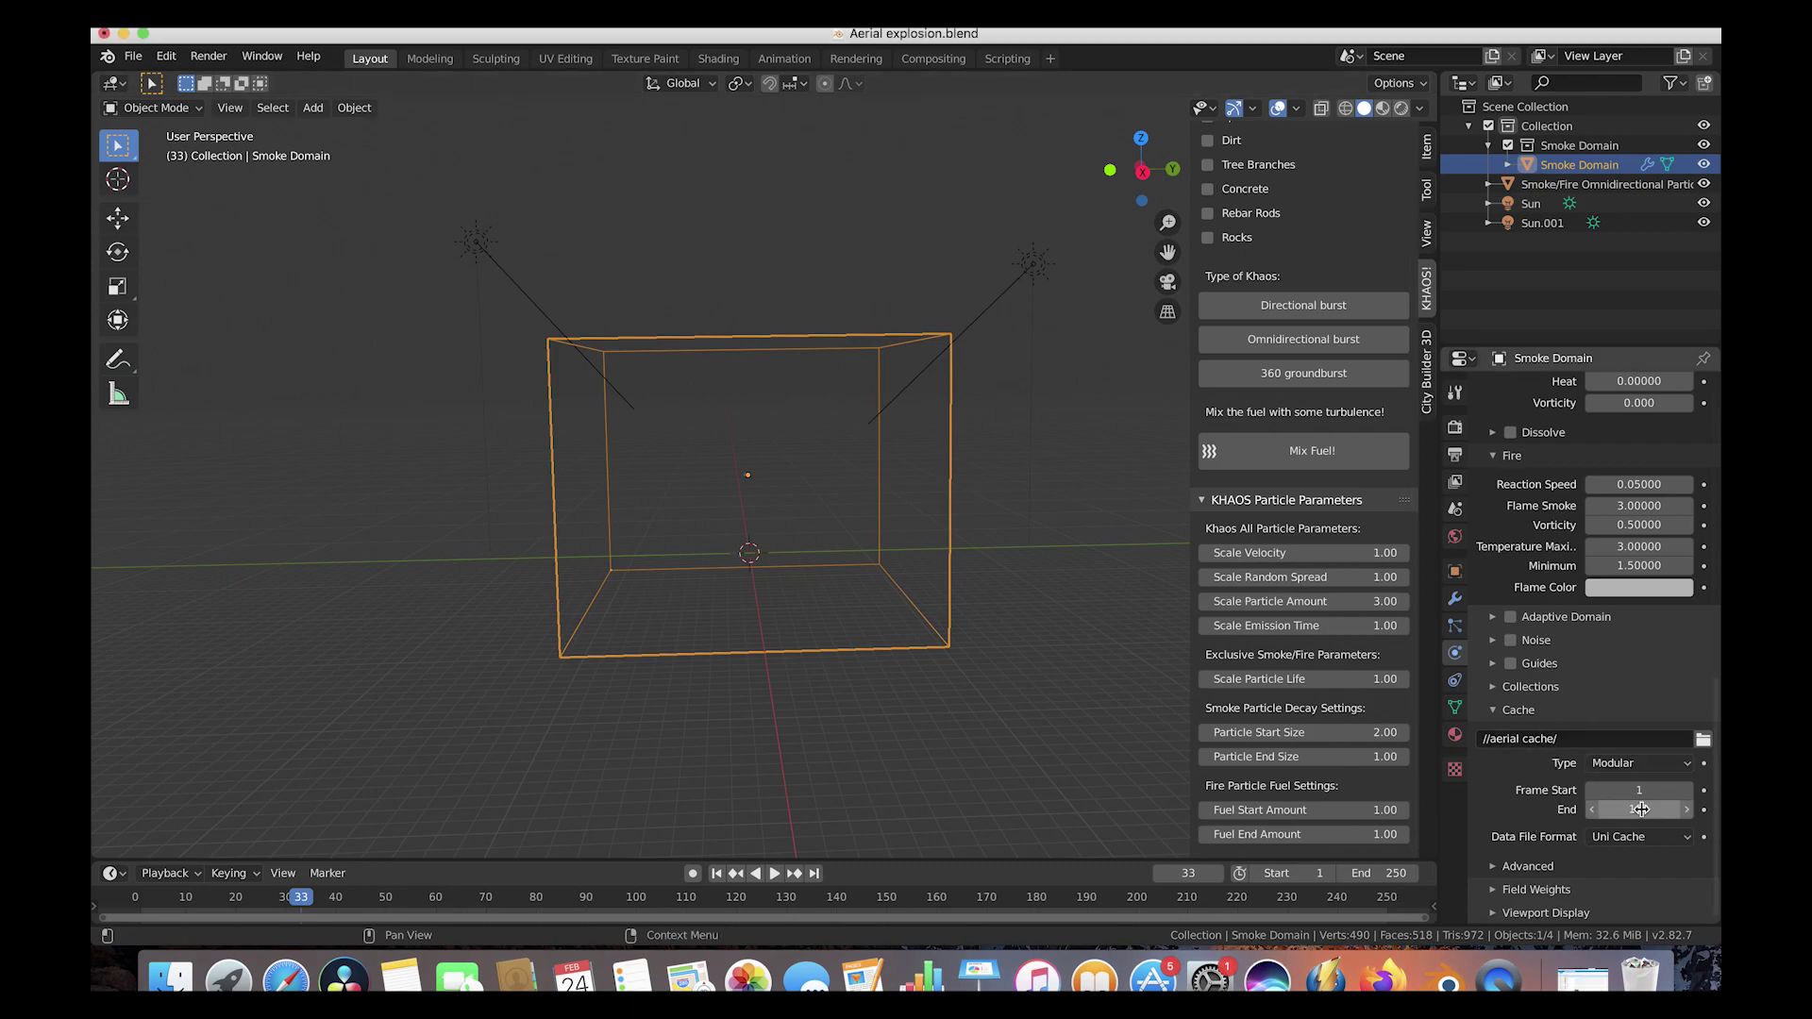
Step: Set both the smoke domain's cache End frame and the scene's End frame to 130
left_click(1641, 809)
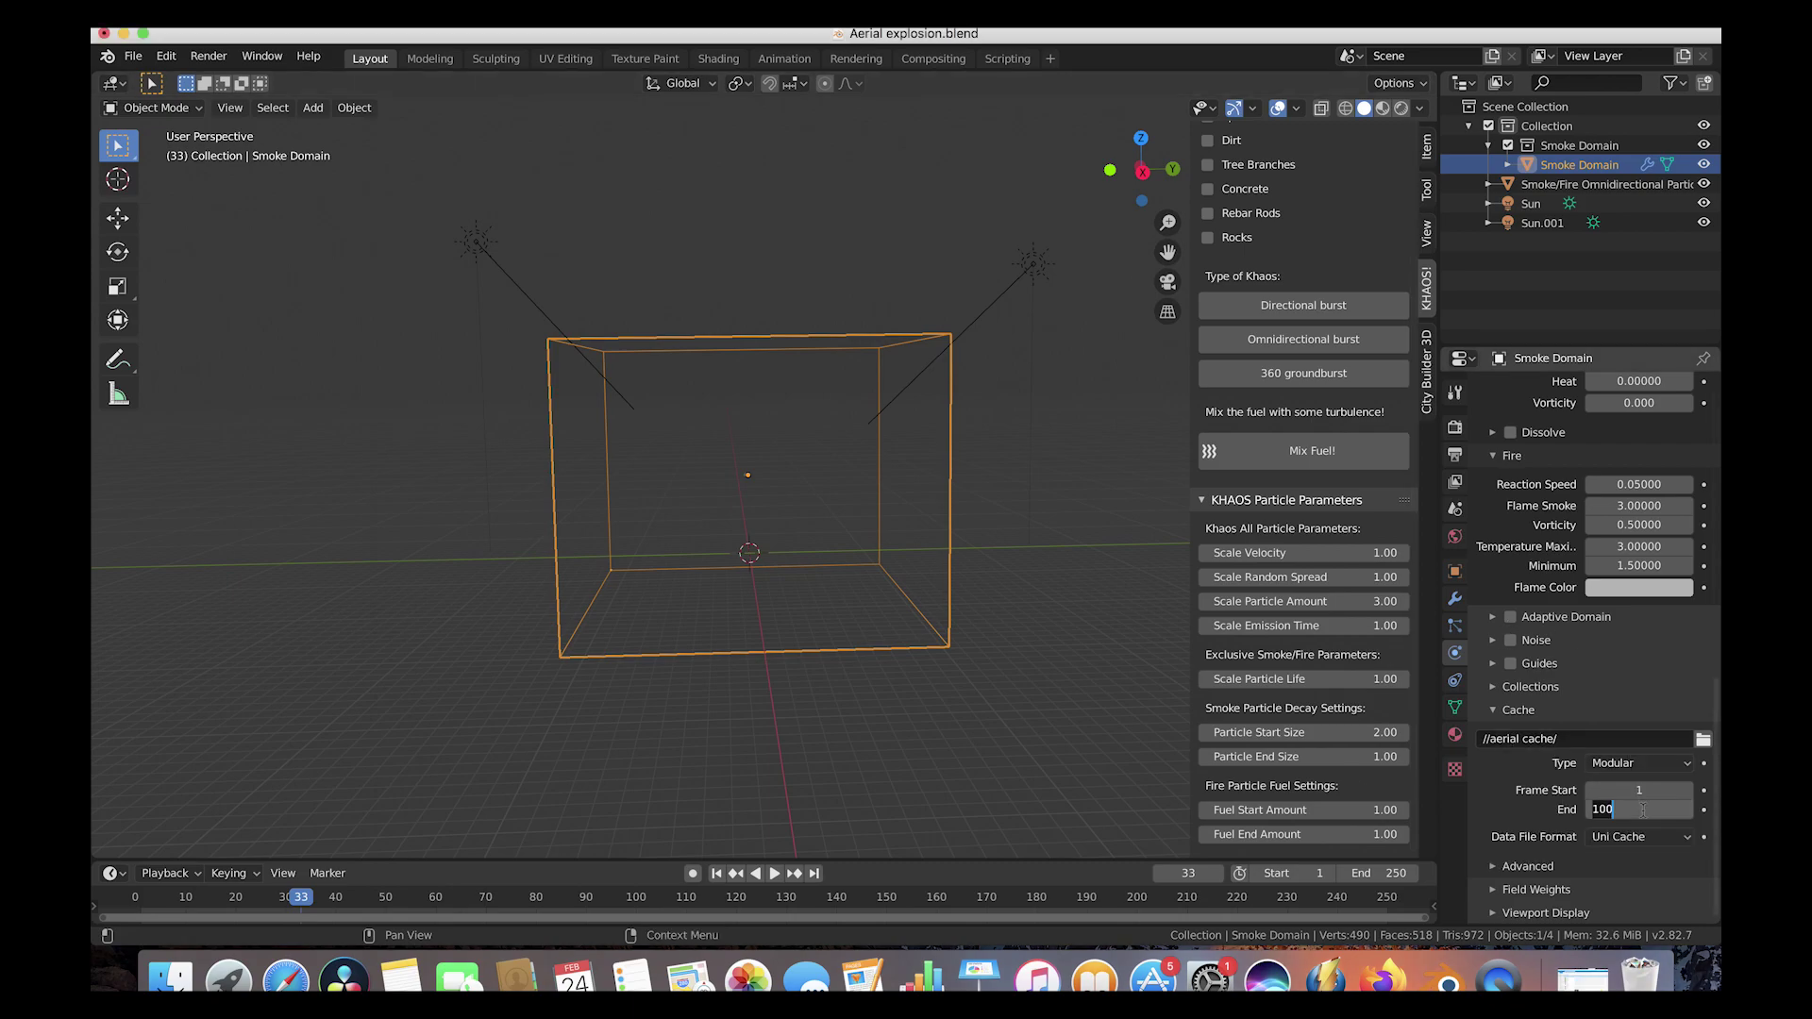
type("1")
key("Return")
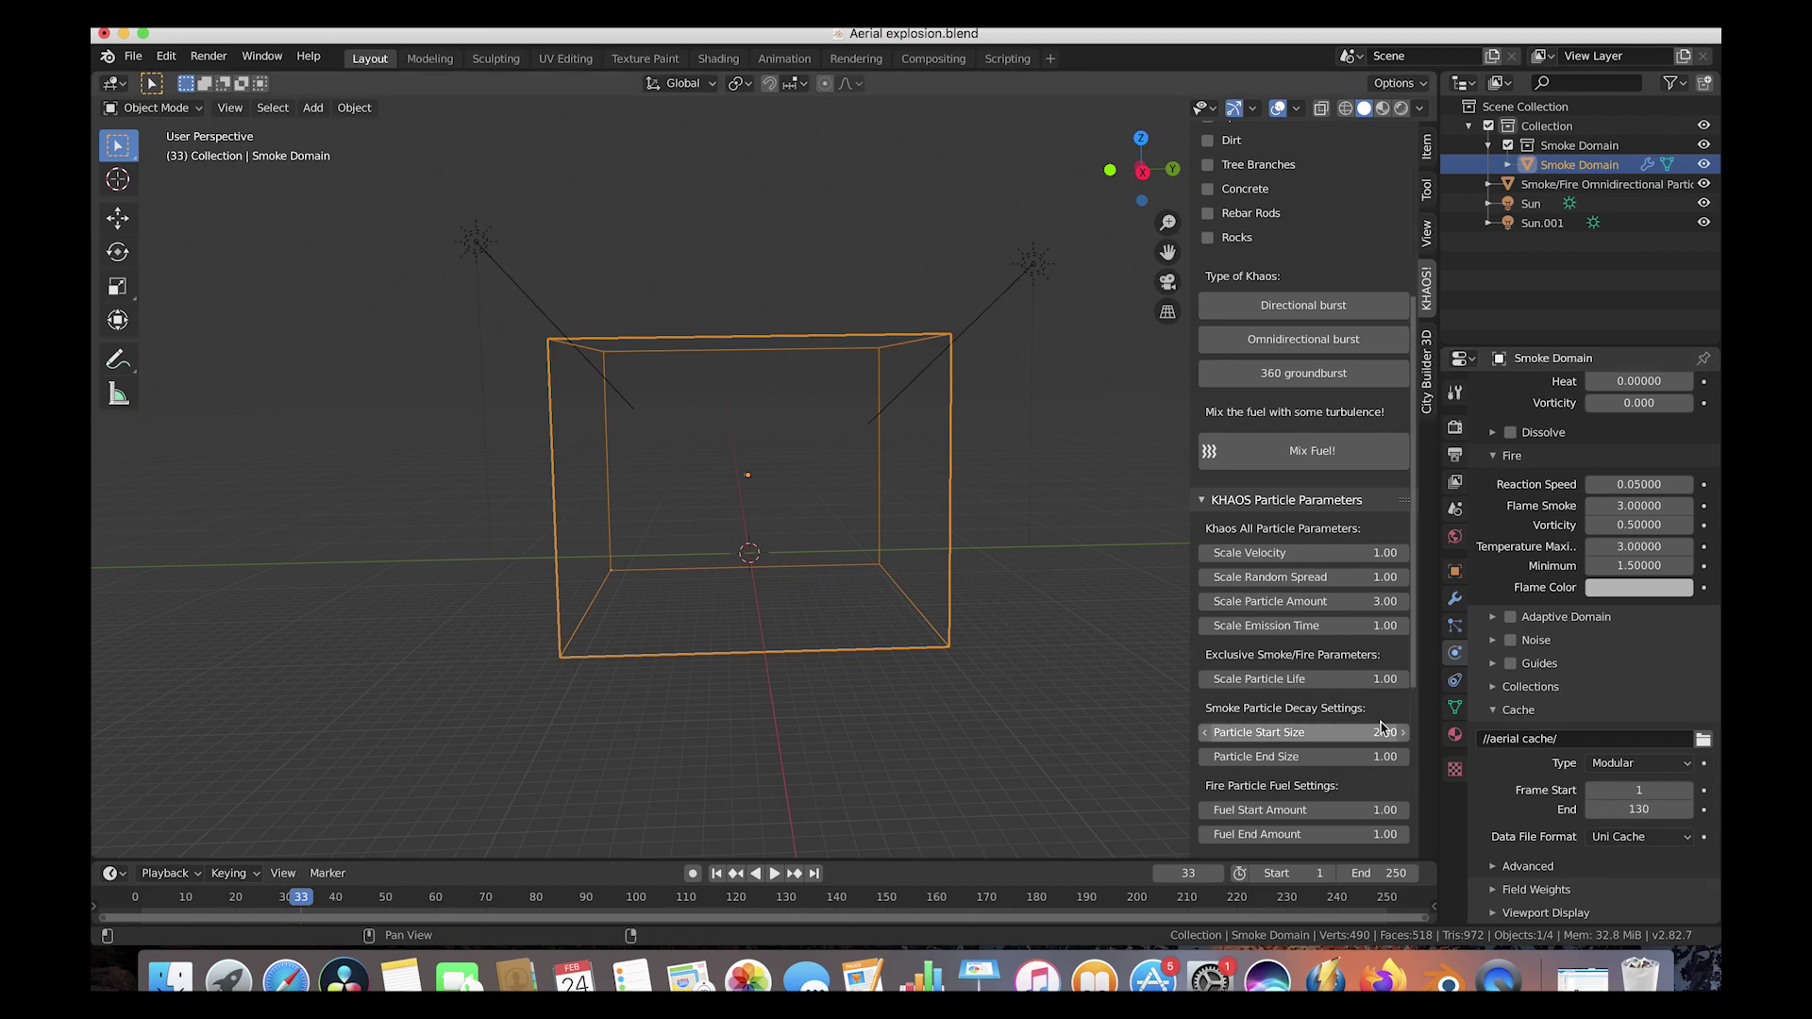
left_click(1376, 873)
type("130")
key("Return")
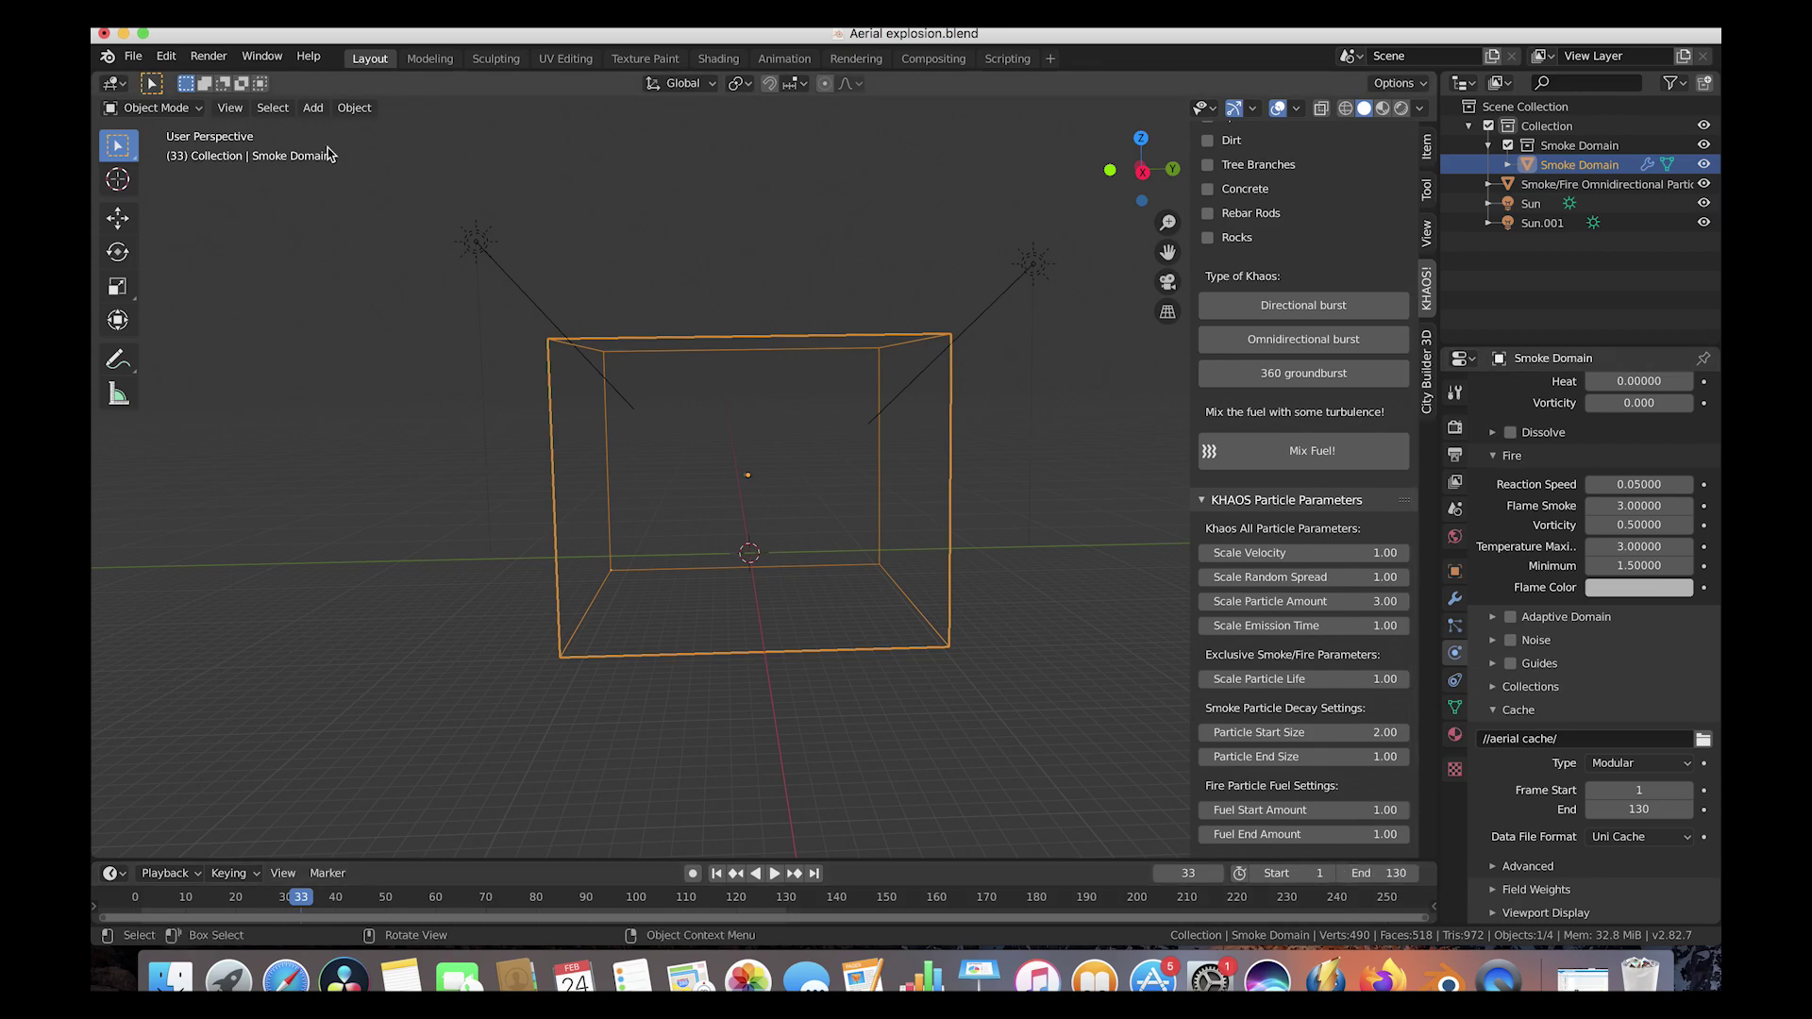
Step: Save the project and bake the smoke domain's simulation data
left_click(133, 56)
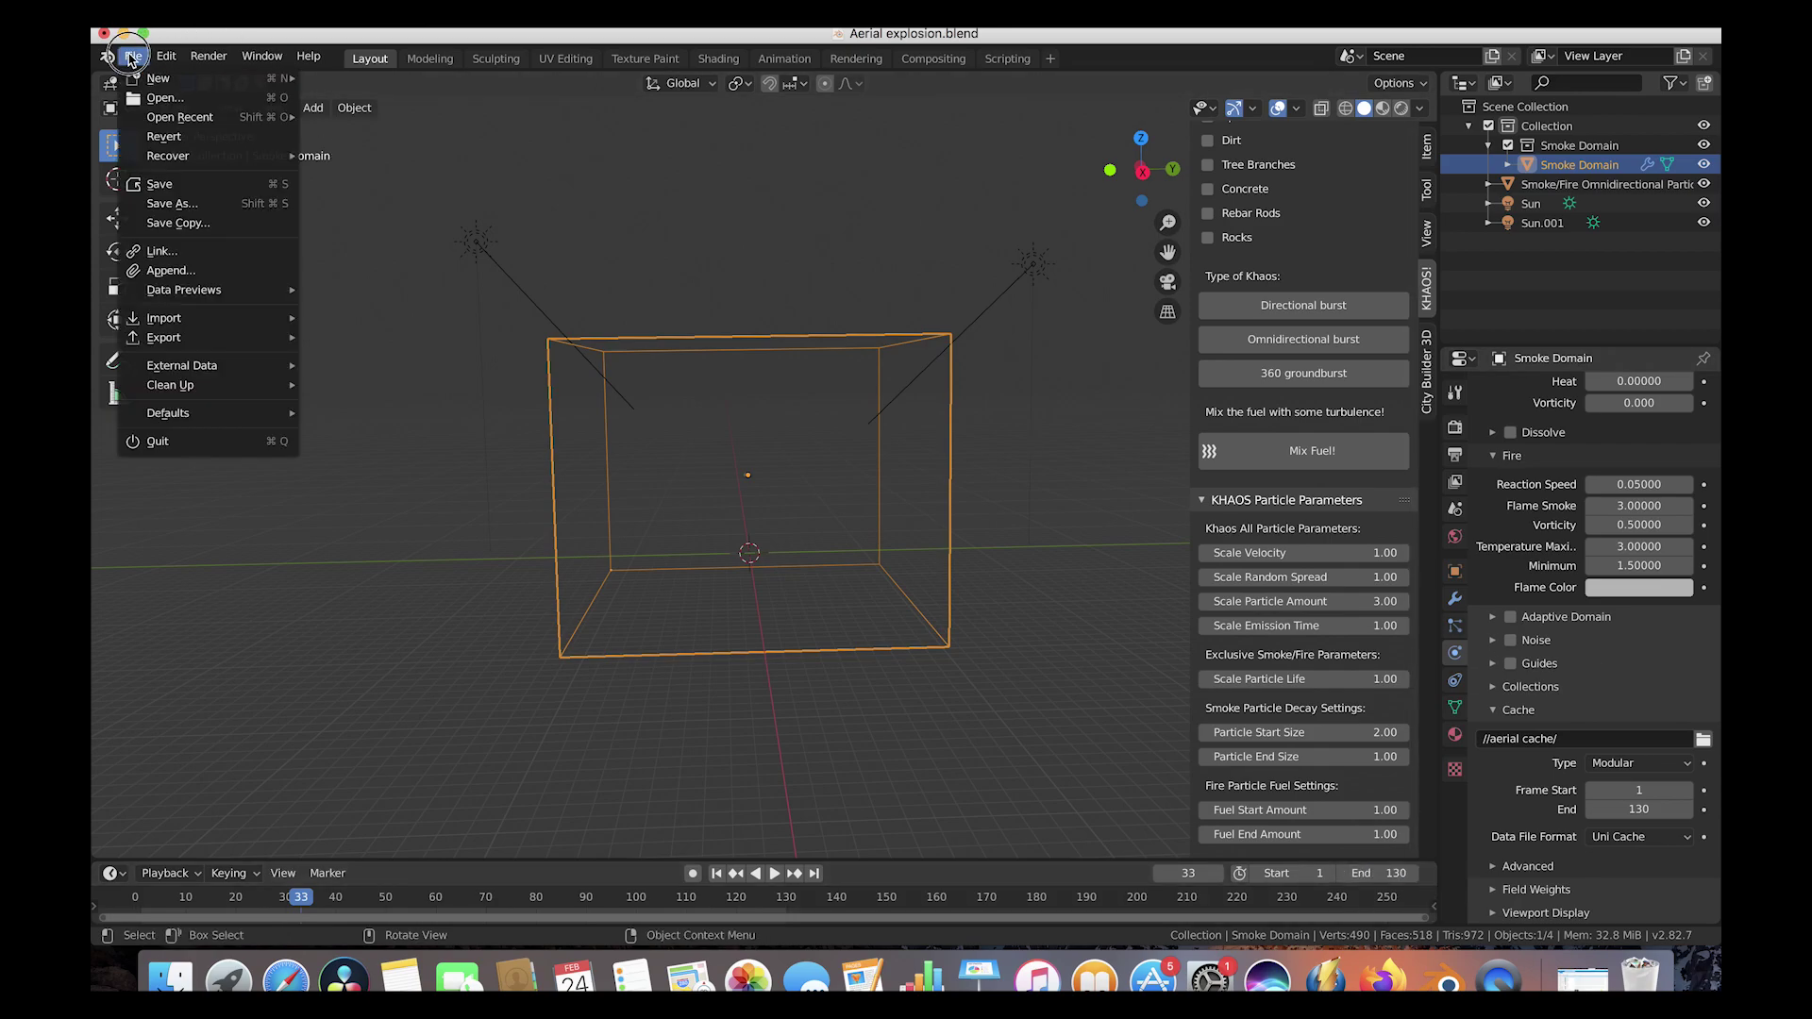
left_click(177, 186)
scroll(1605, 649, "up", 8)
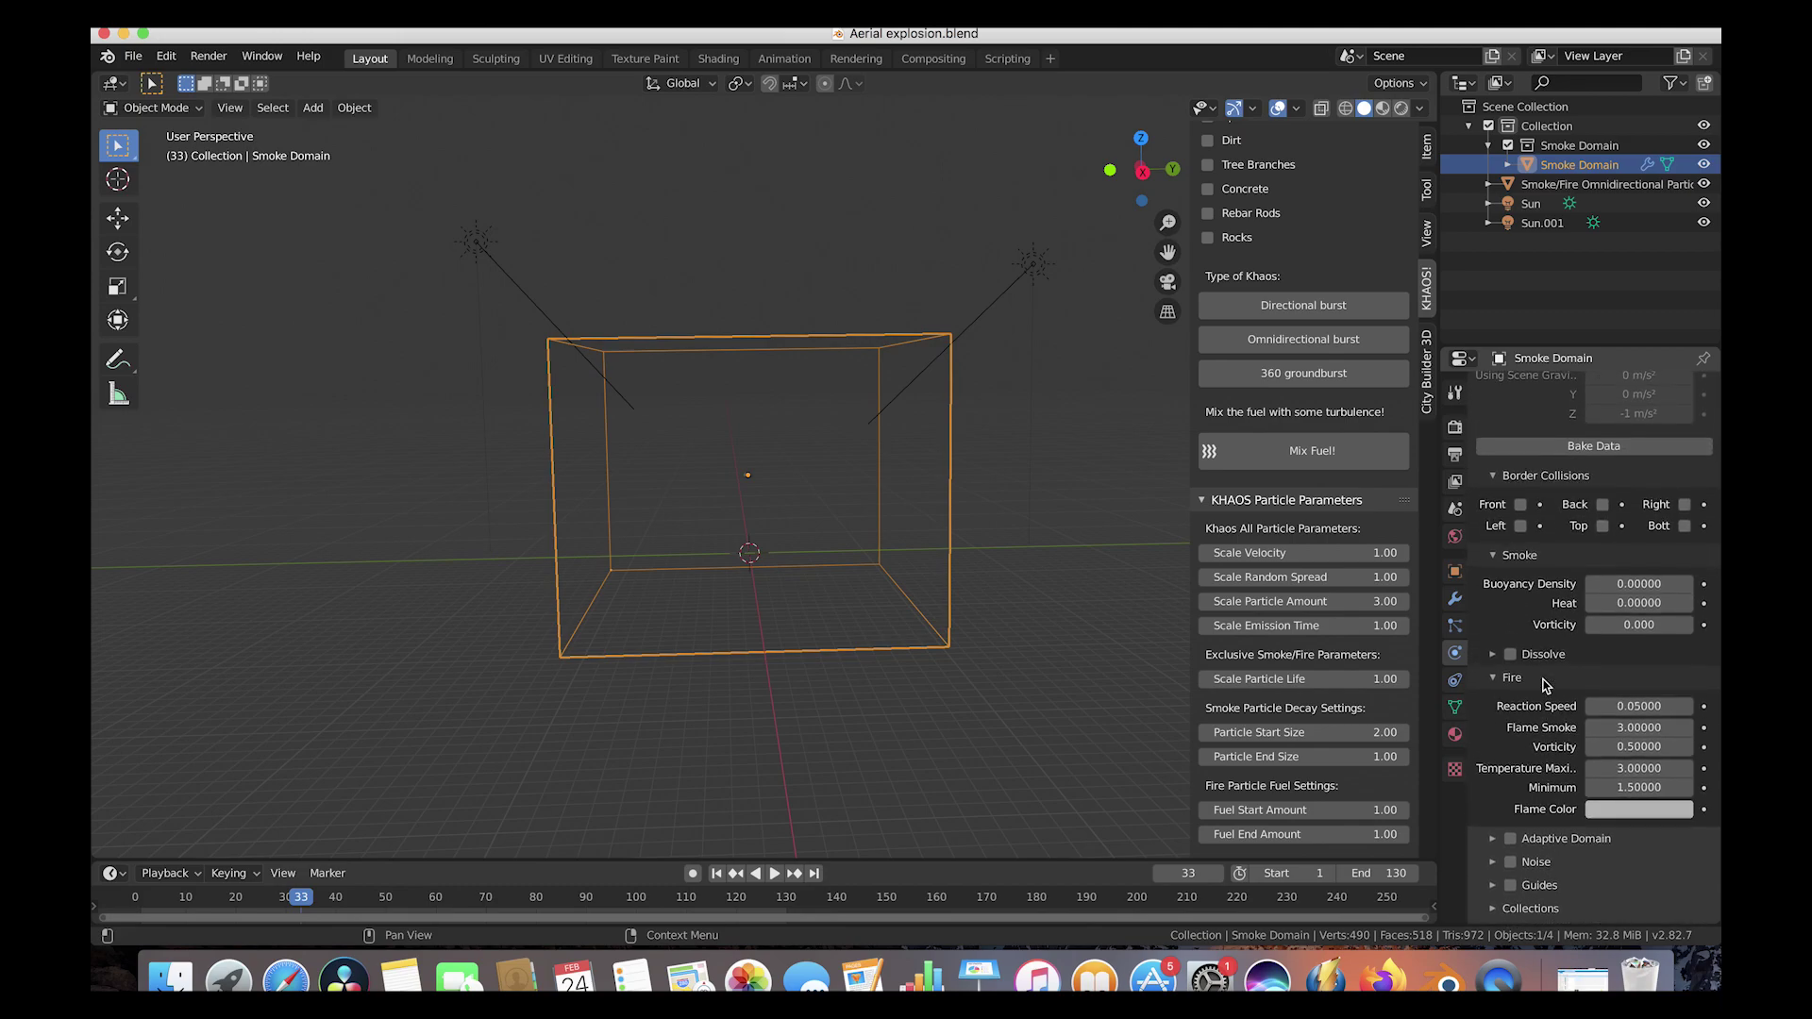
left_click(1623, 575)
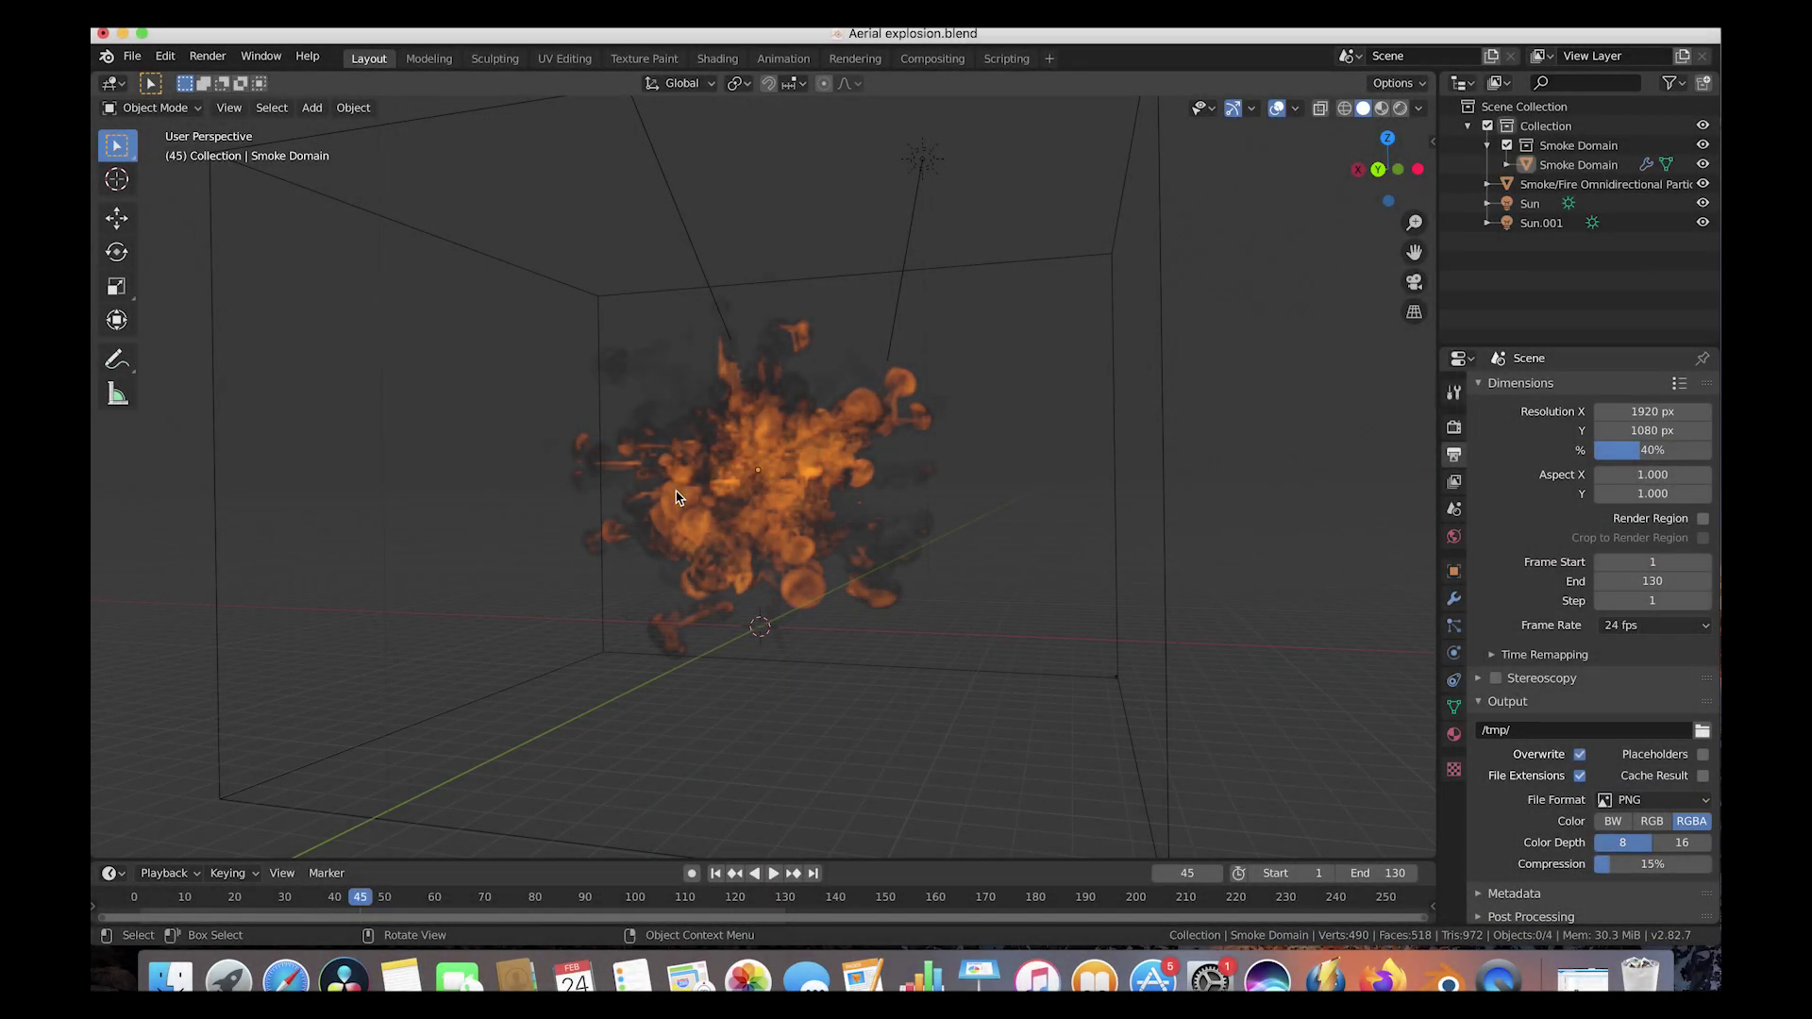
Step: Play back the rendered viewport animation of the explosion, and close the playback window
middle_click_drag(676, 497, 675, 497)
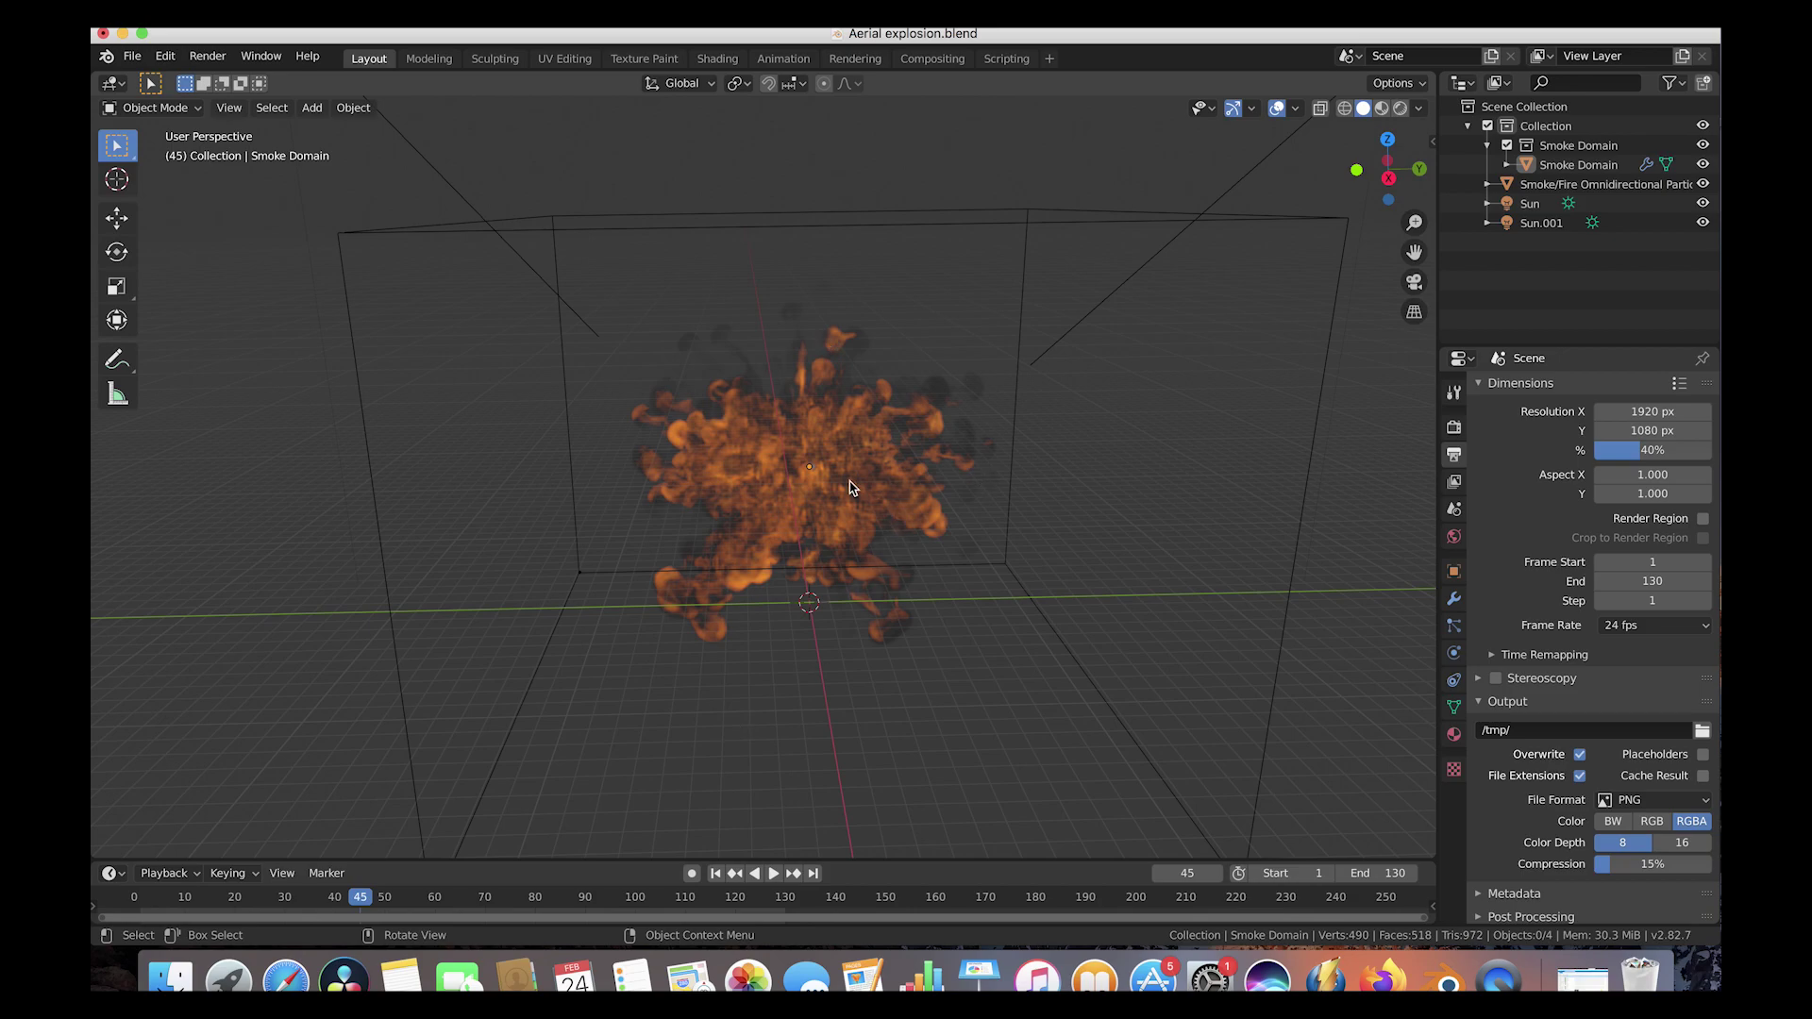
left_click(229, 107)
left_click(208, 55)
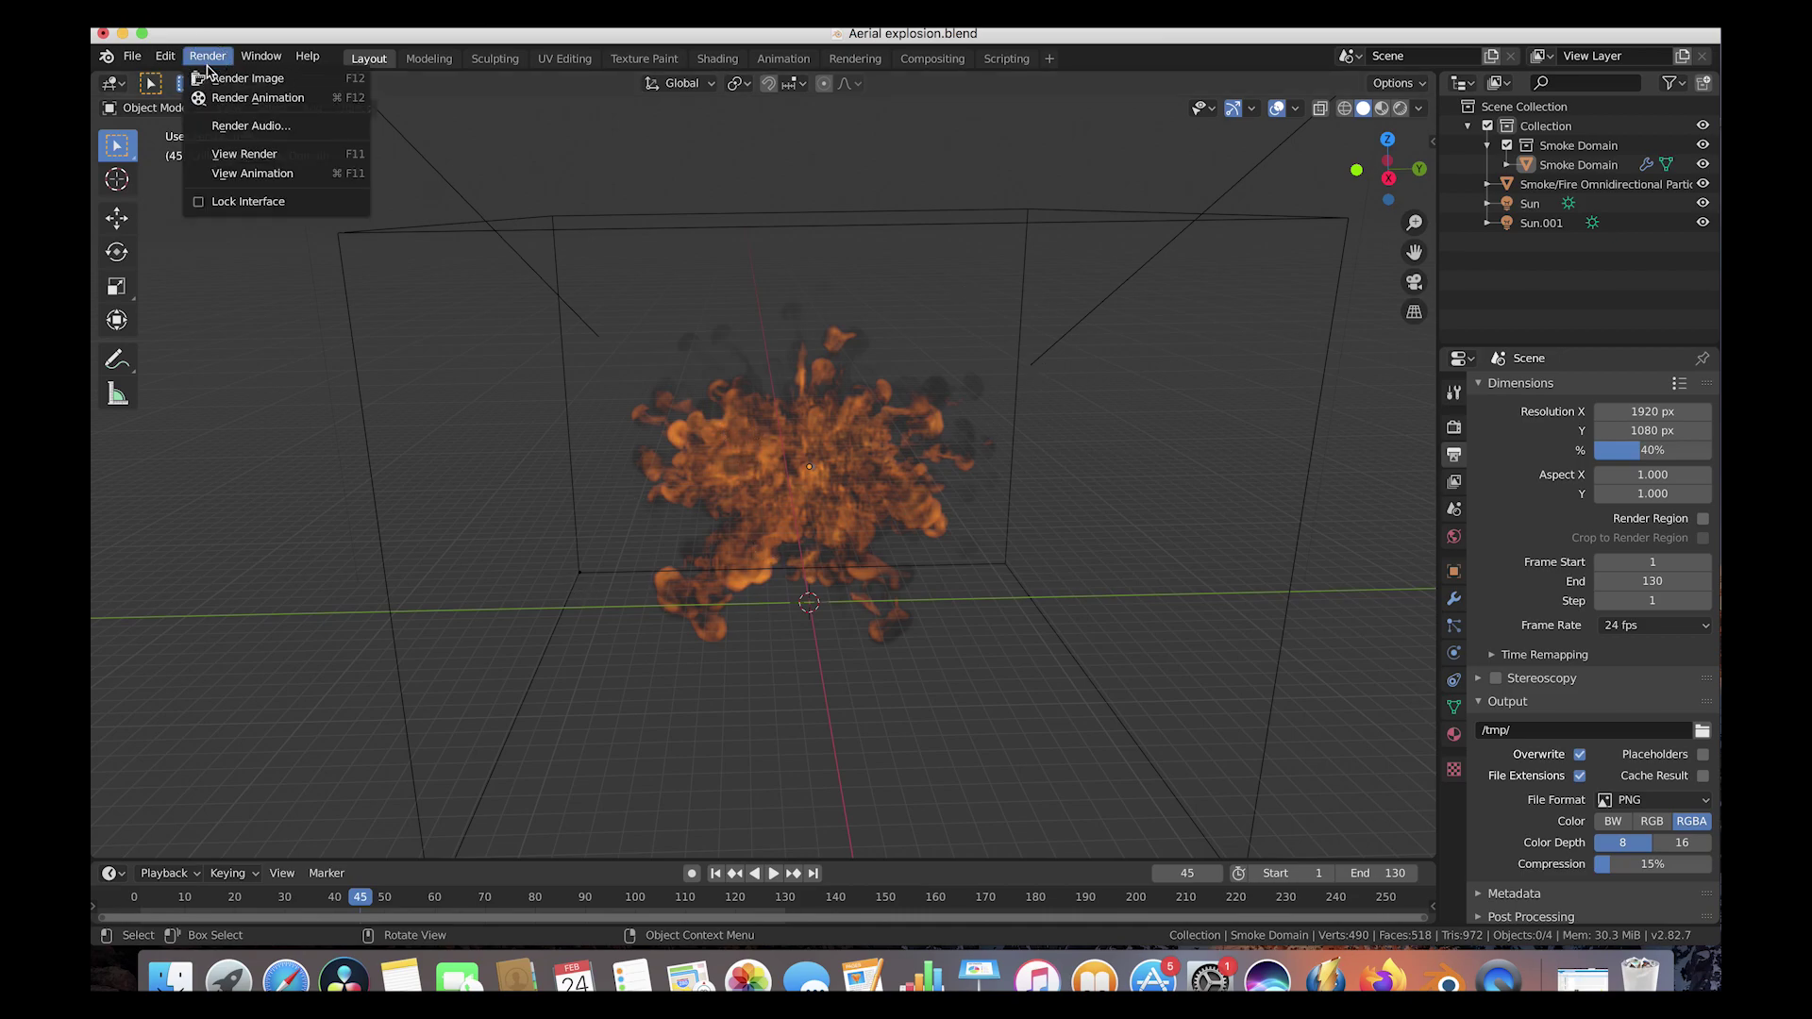
left_click(254, 174)
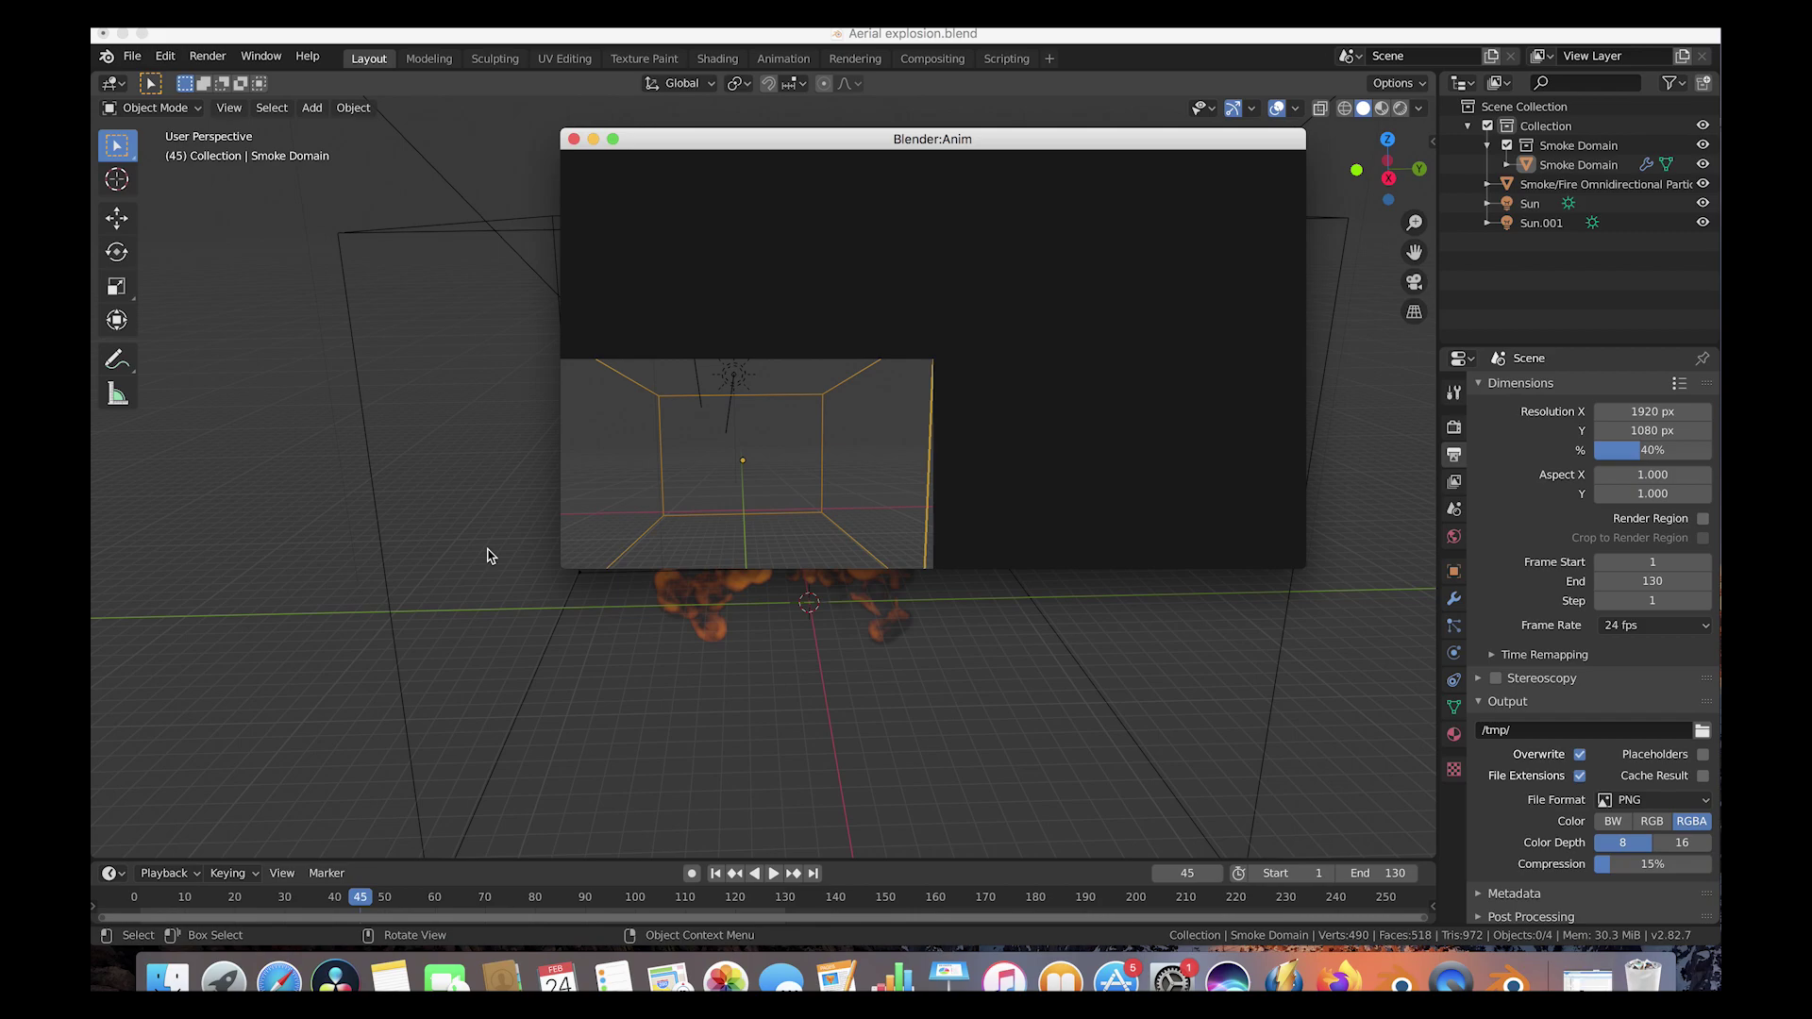
left_click(574, 138)
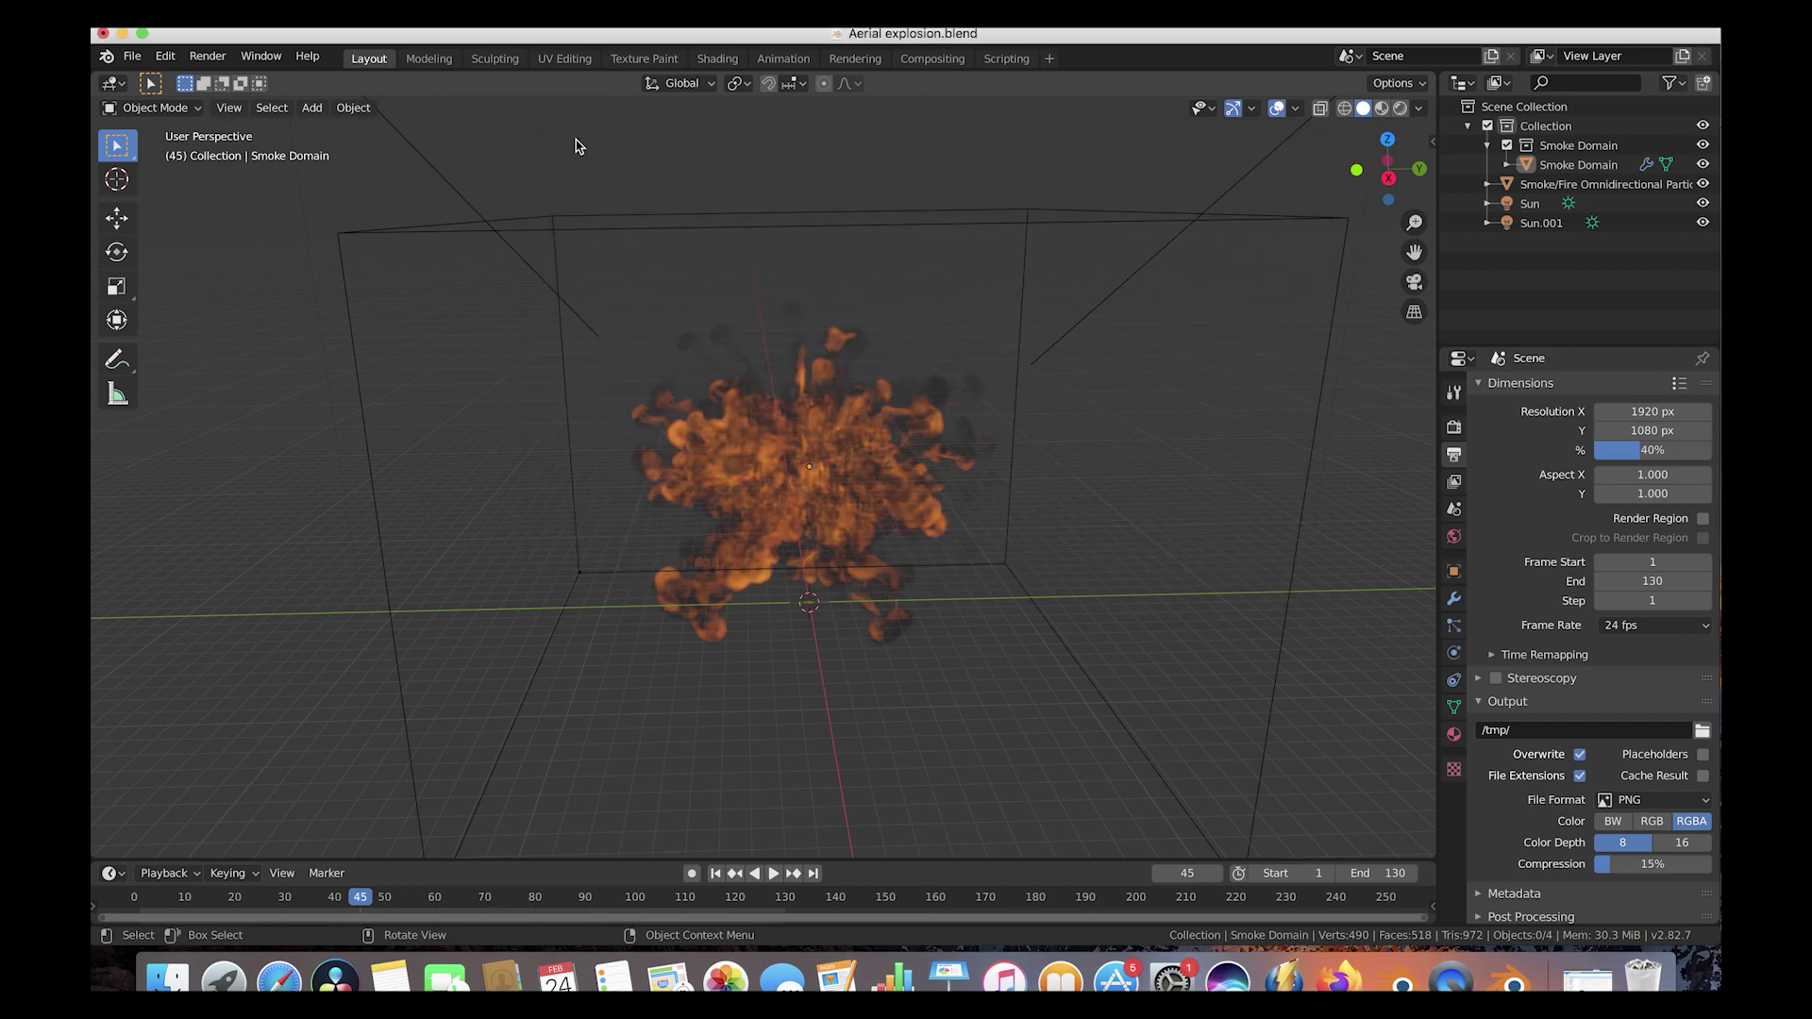
Step: Select the smoke domain and enable Noise in its fluid physics settings
middle_click_drag(906, 507, 828, 450)
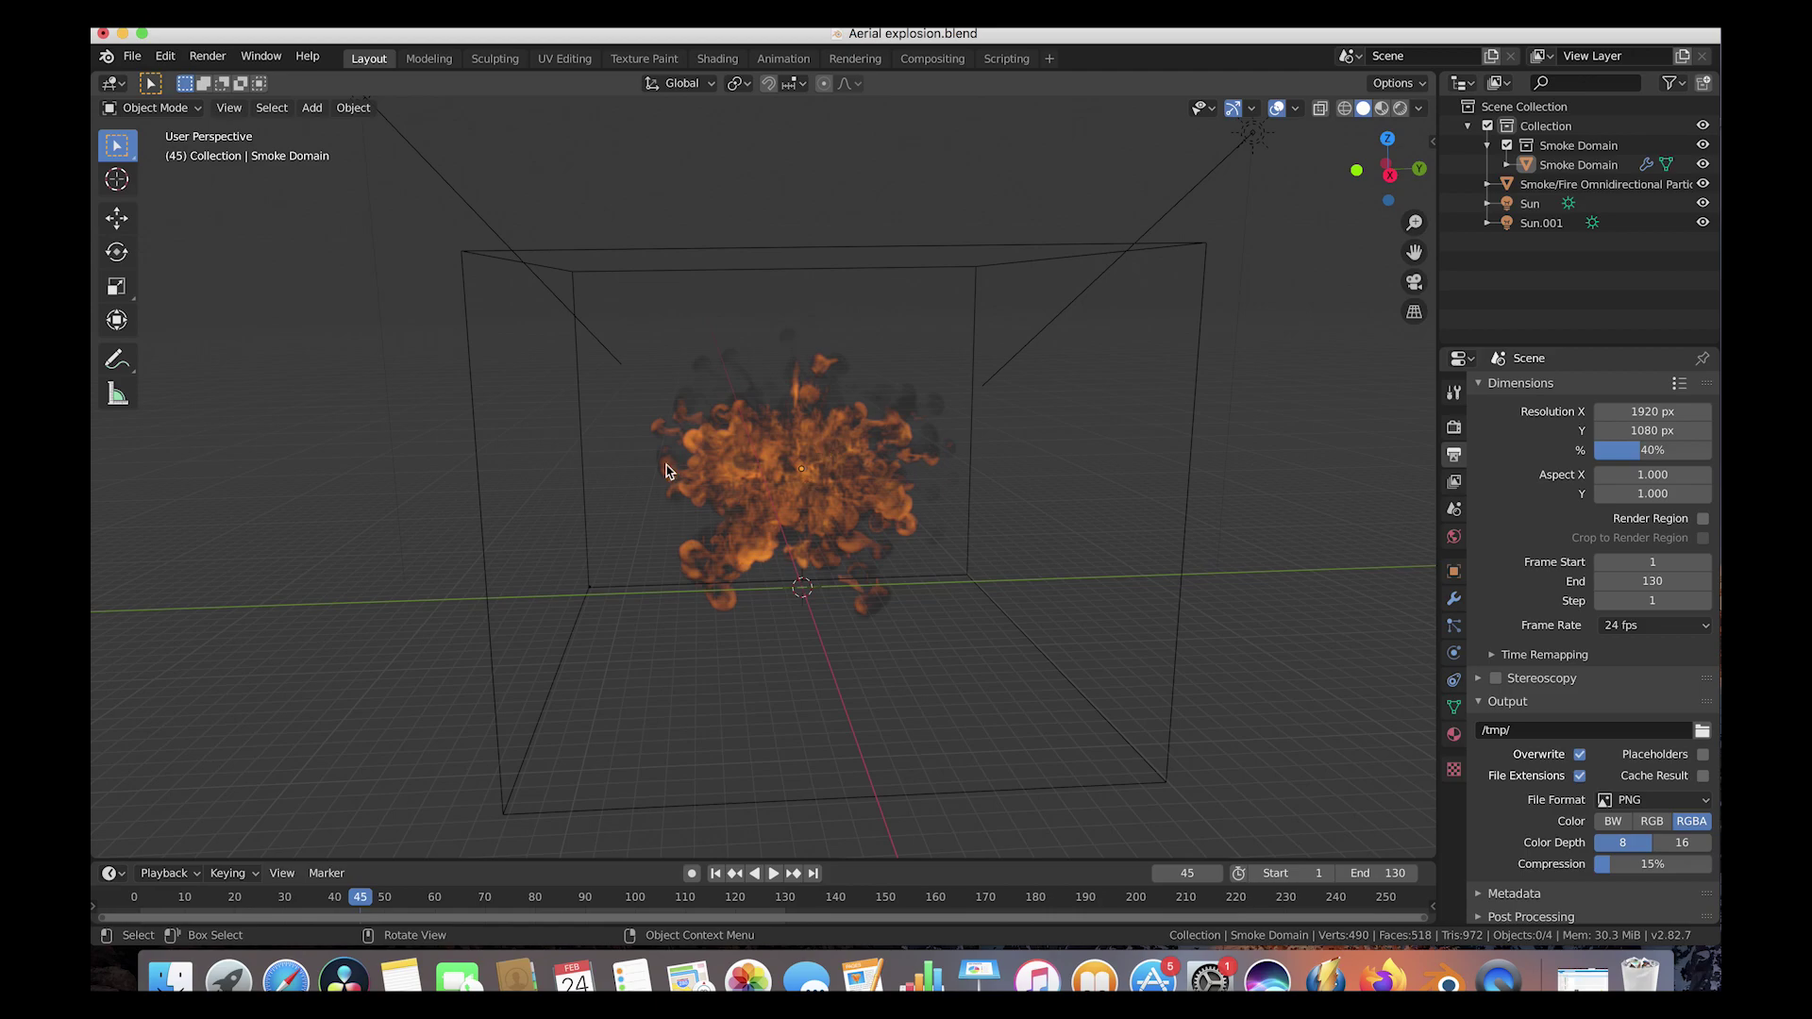
middle_click_drag(778, 505, 779, 505)
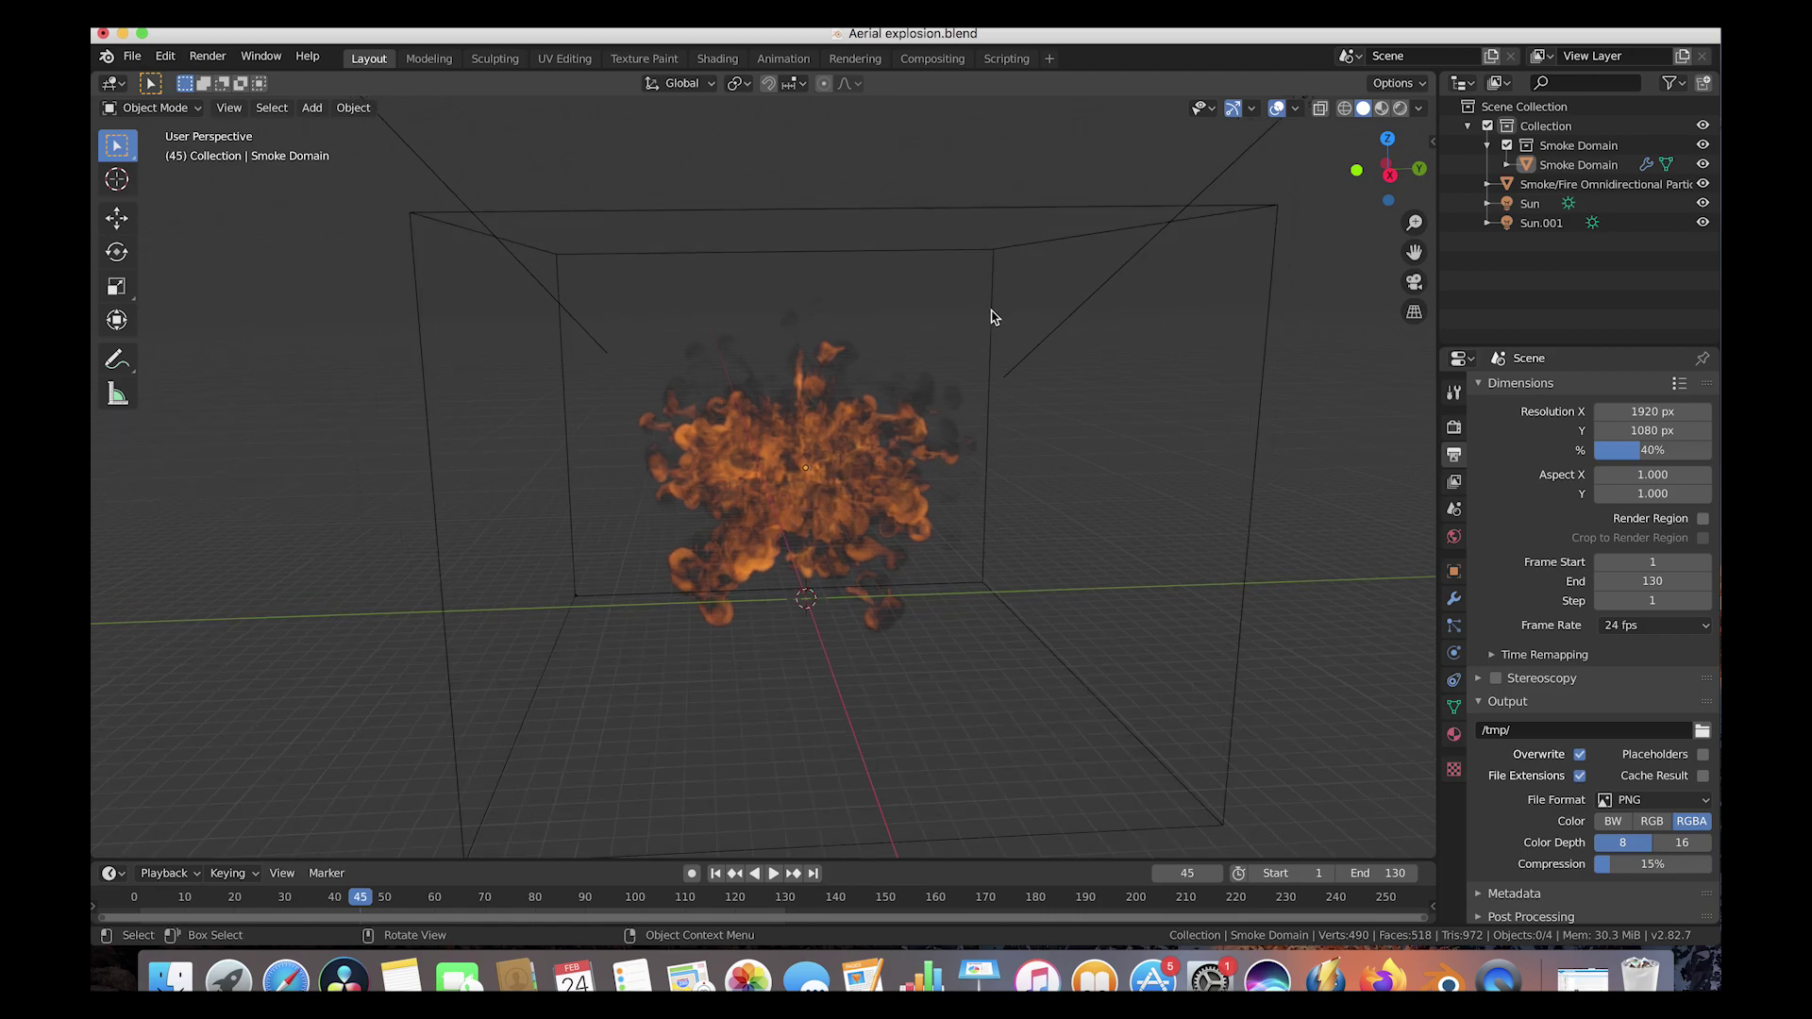
left_click(1040, 248)
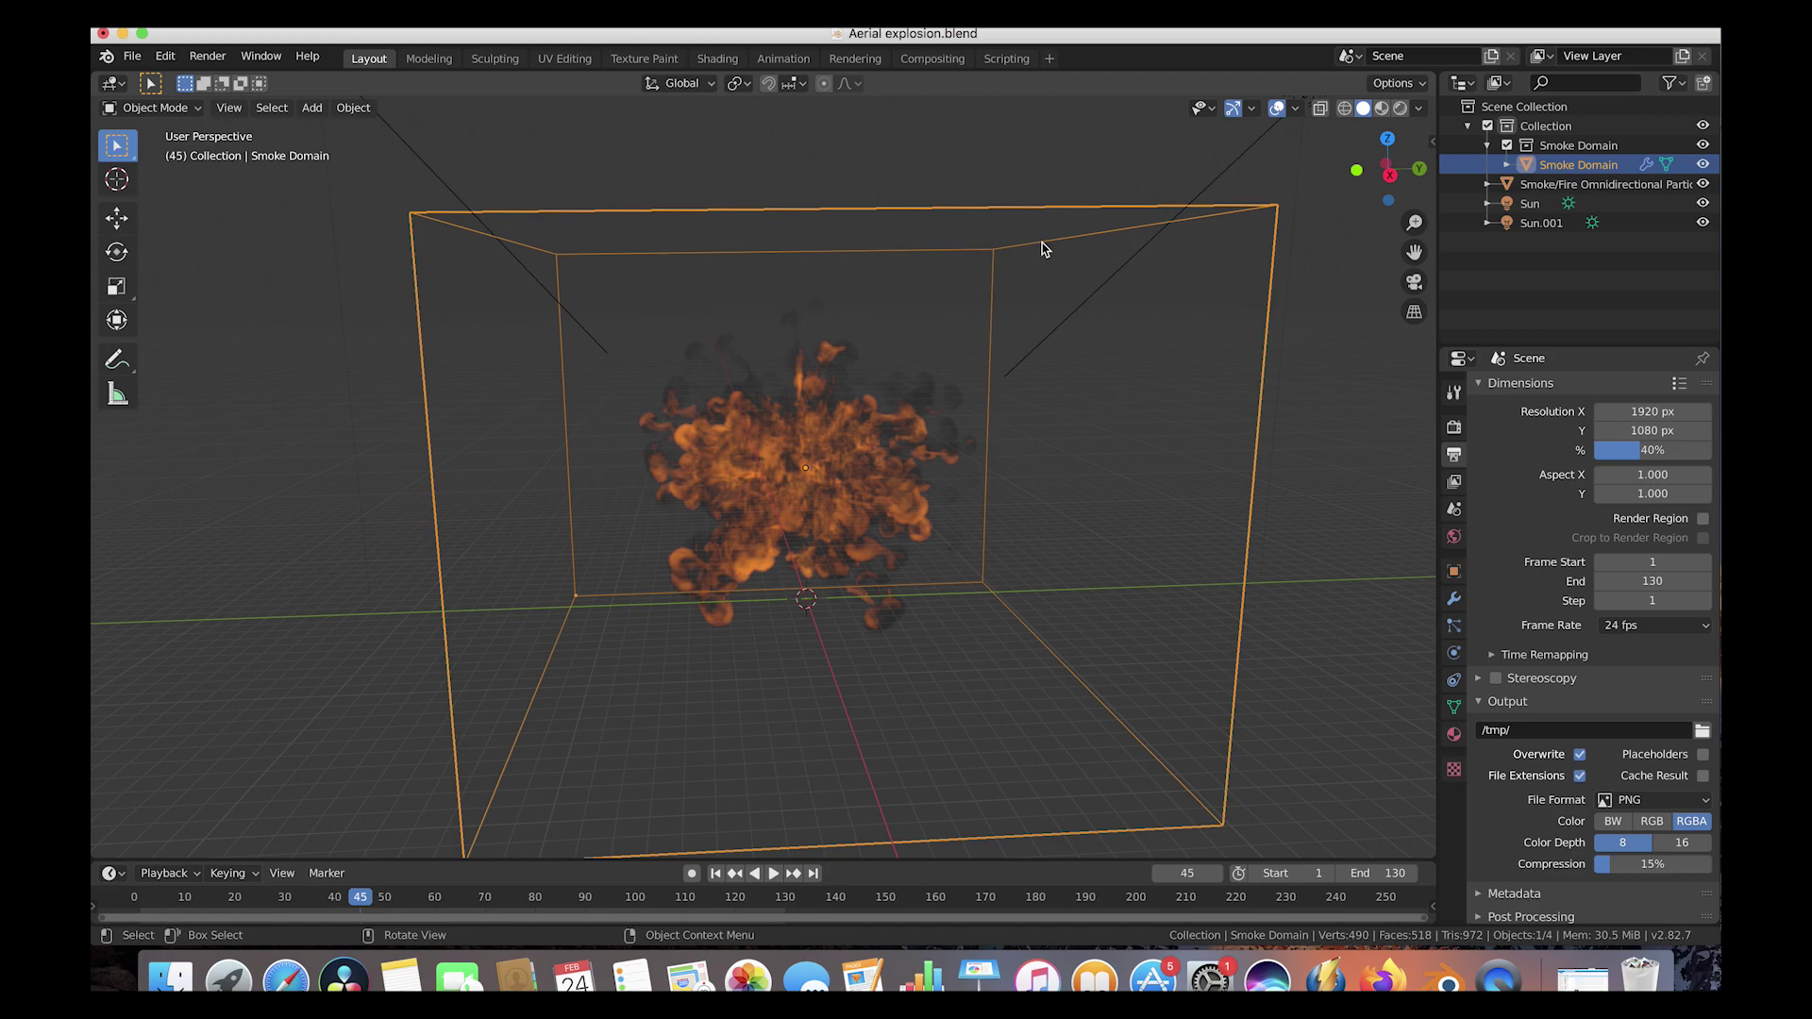
left_click(1454, 681)
left_click(1454, 653)
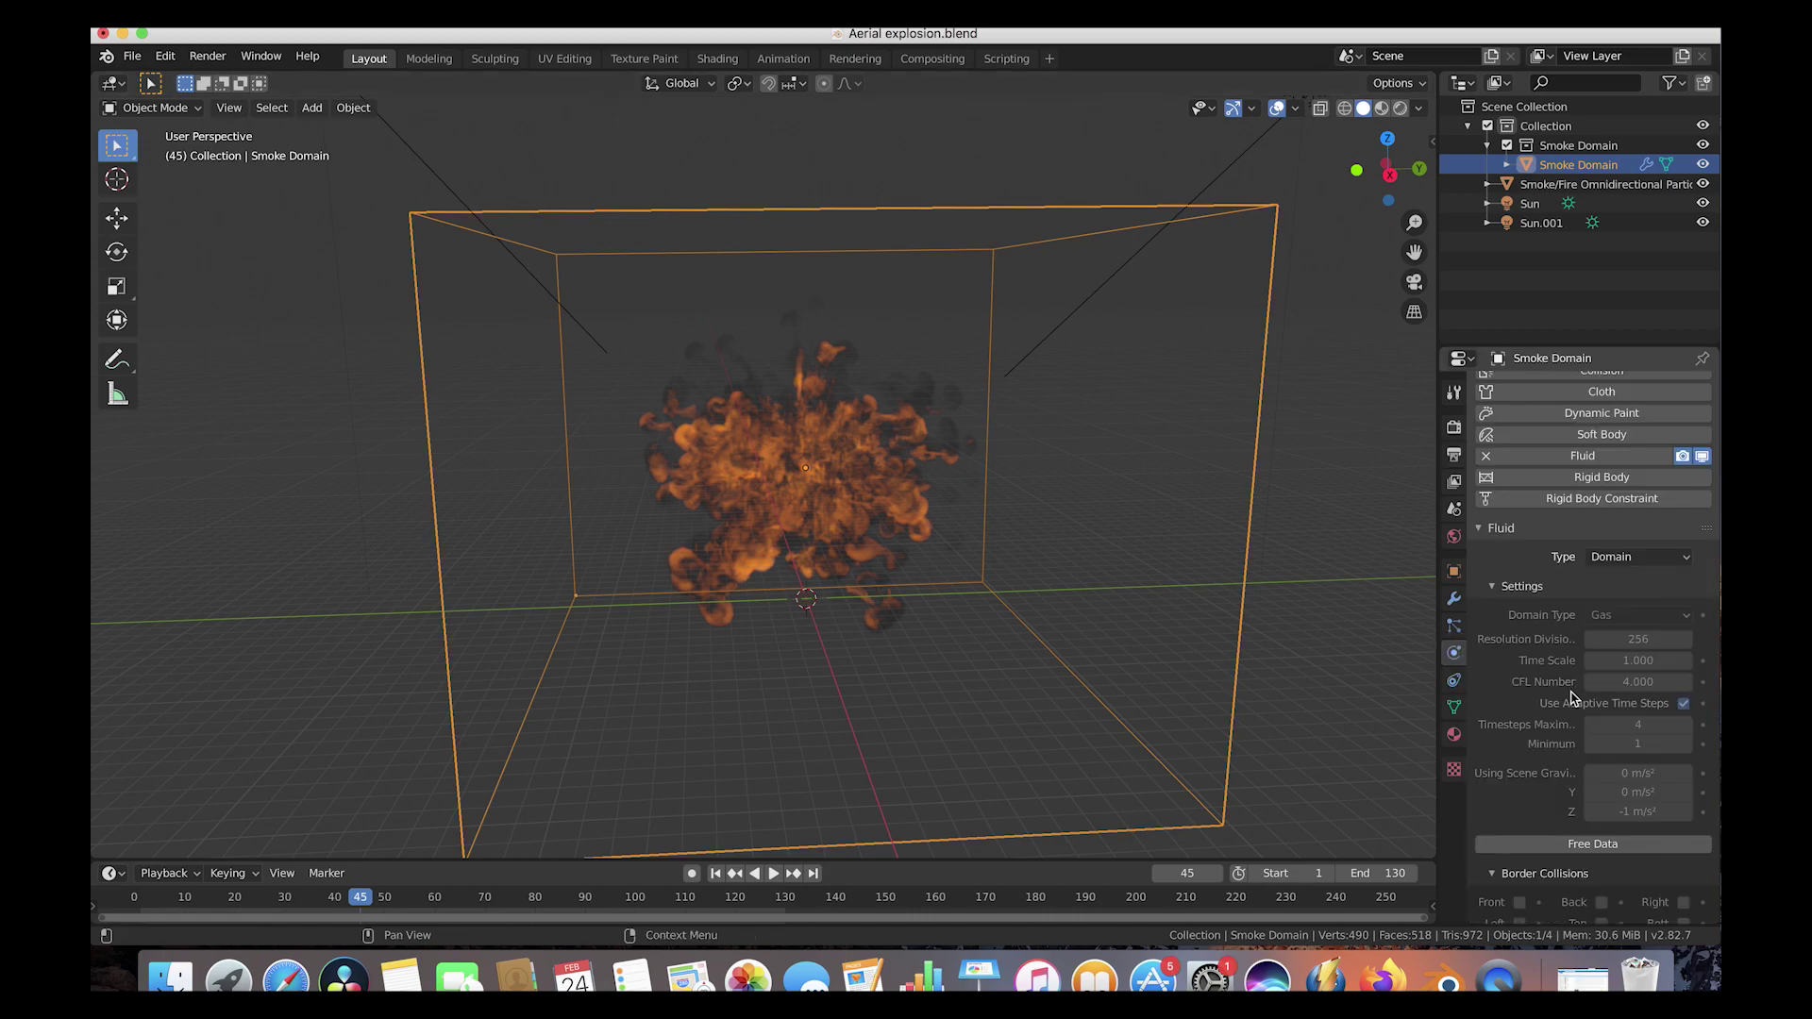
scroll(1572, 698, "down", 5)
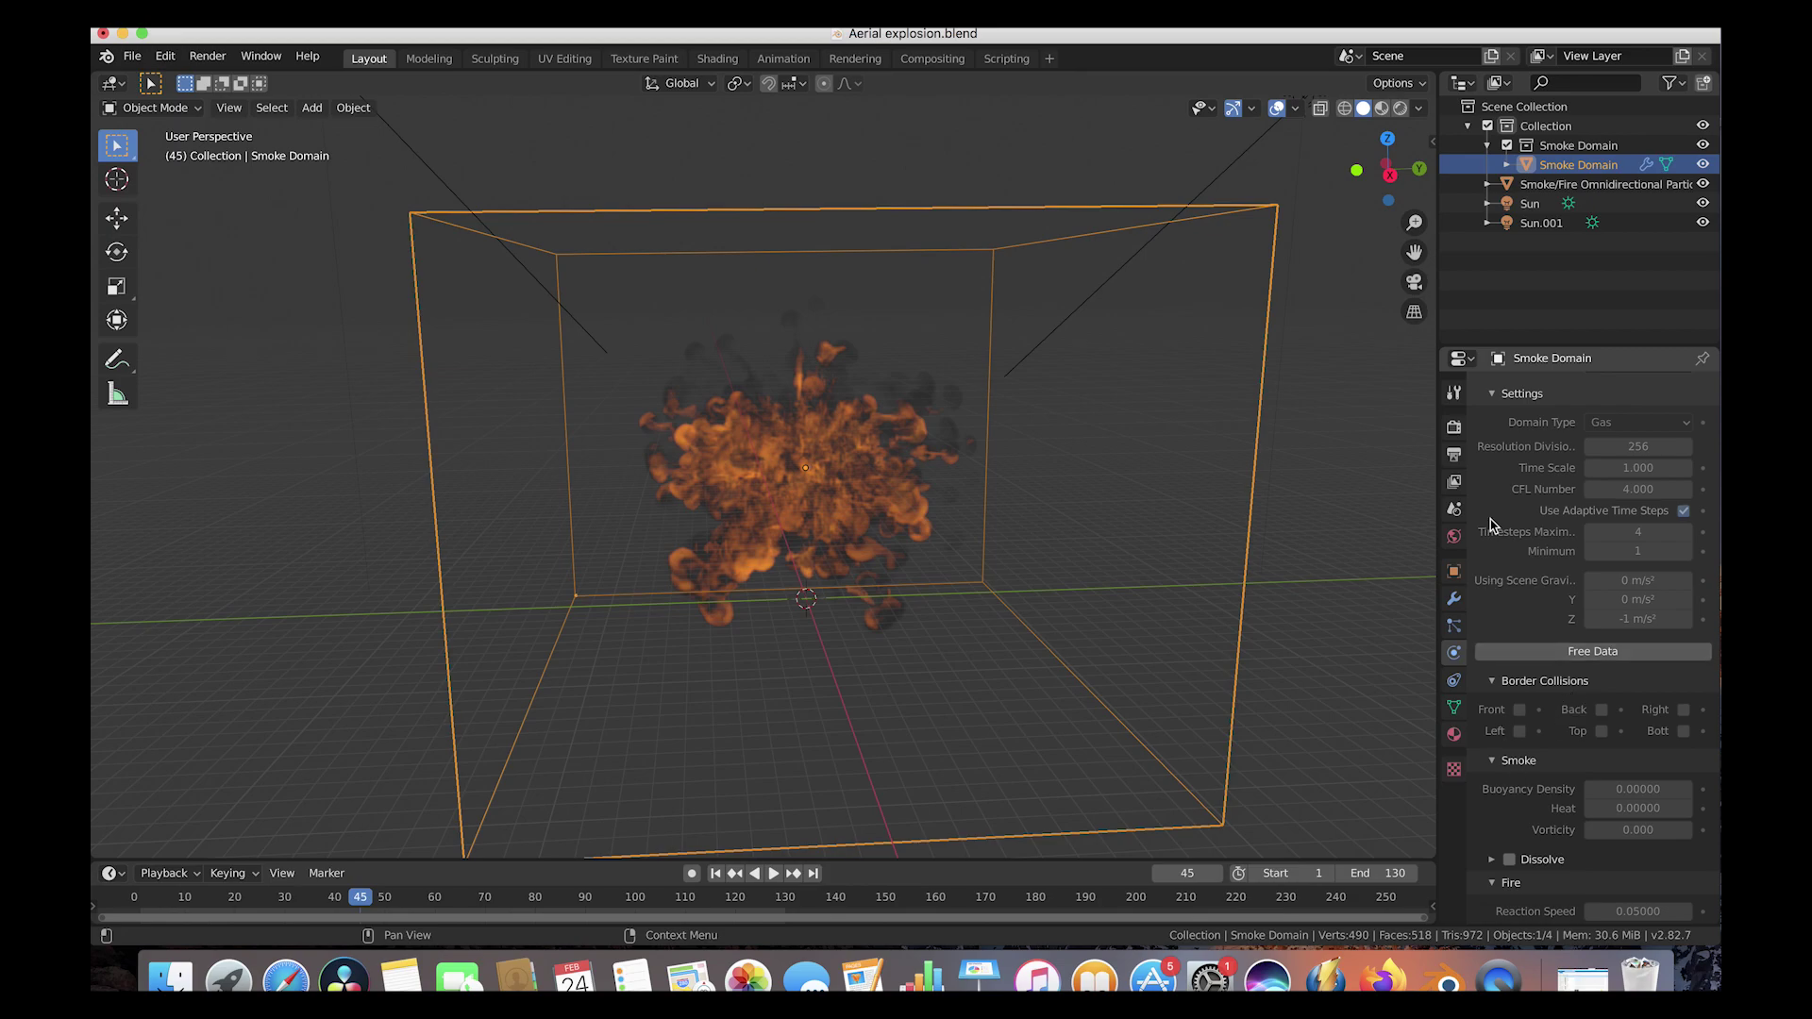
scroll(1493, 525, "down", 8)
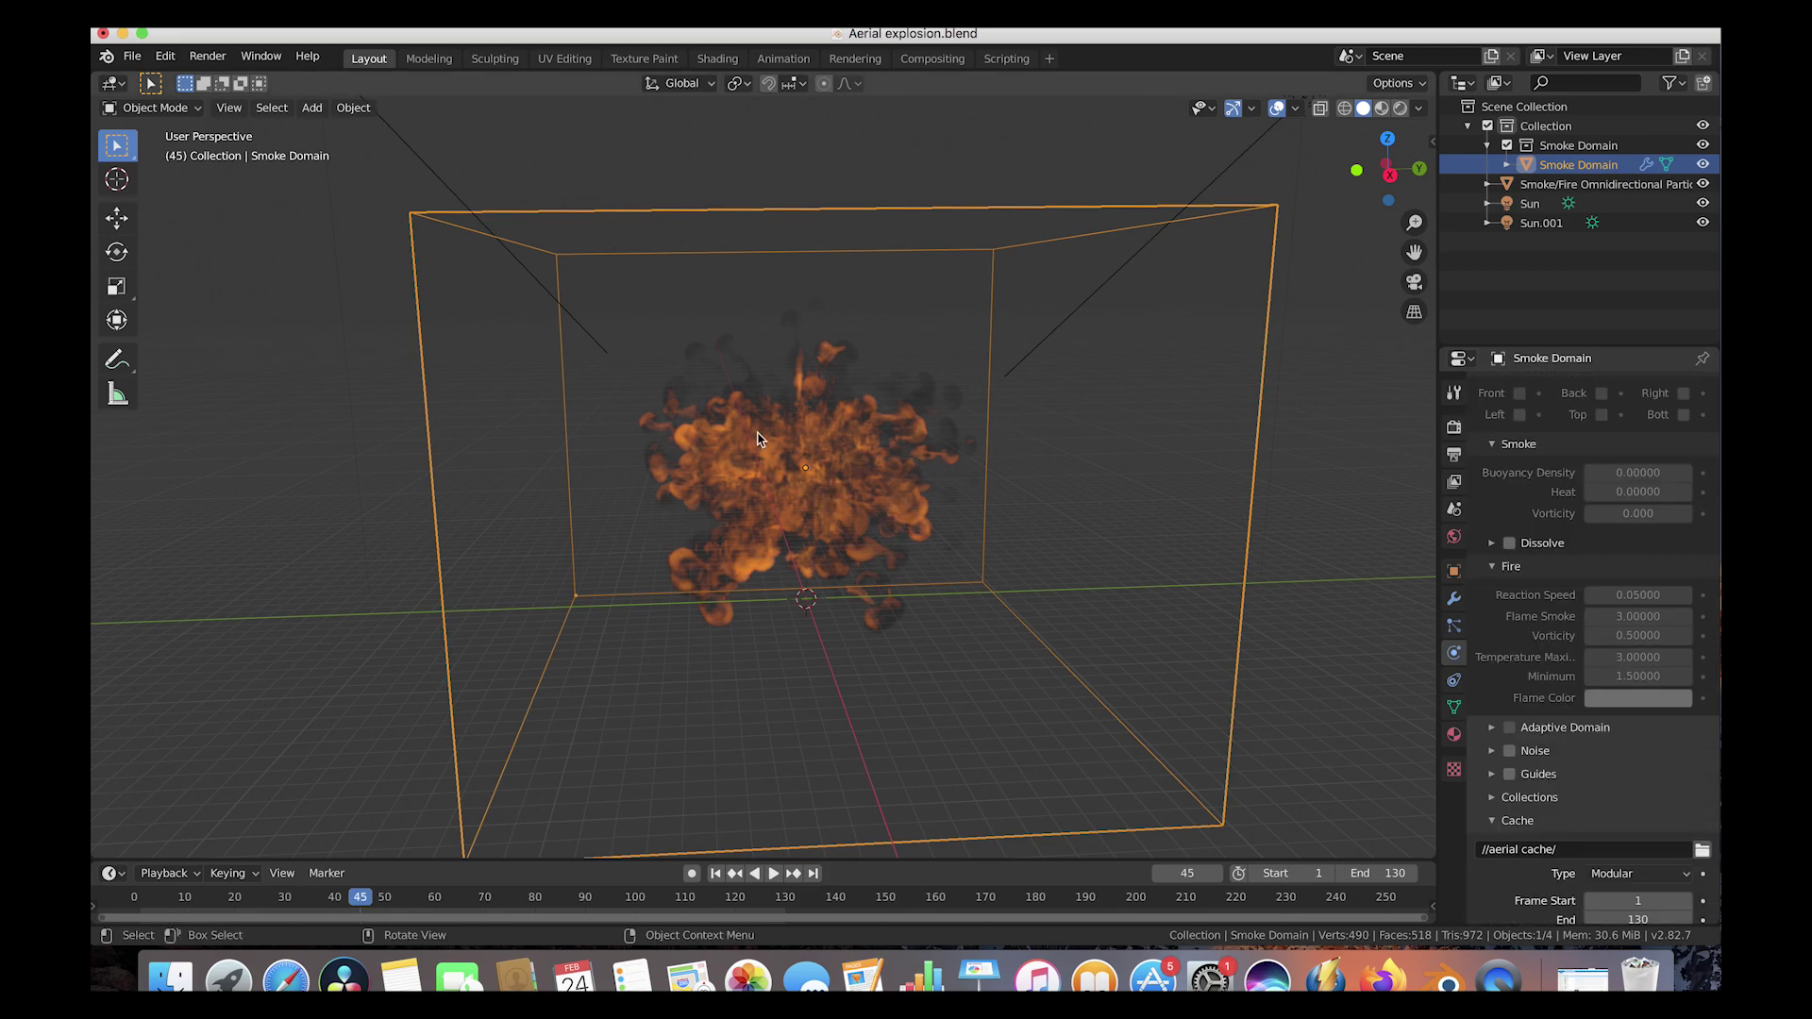
scroll(1504, 783, "down", 2)
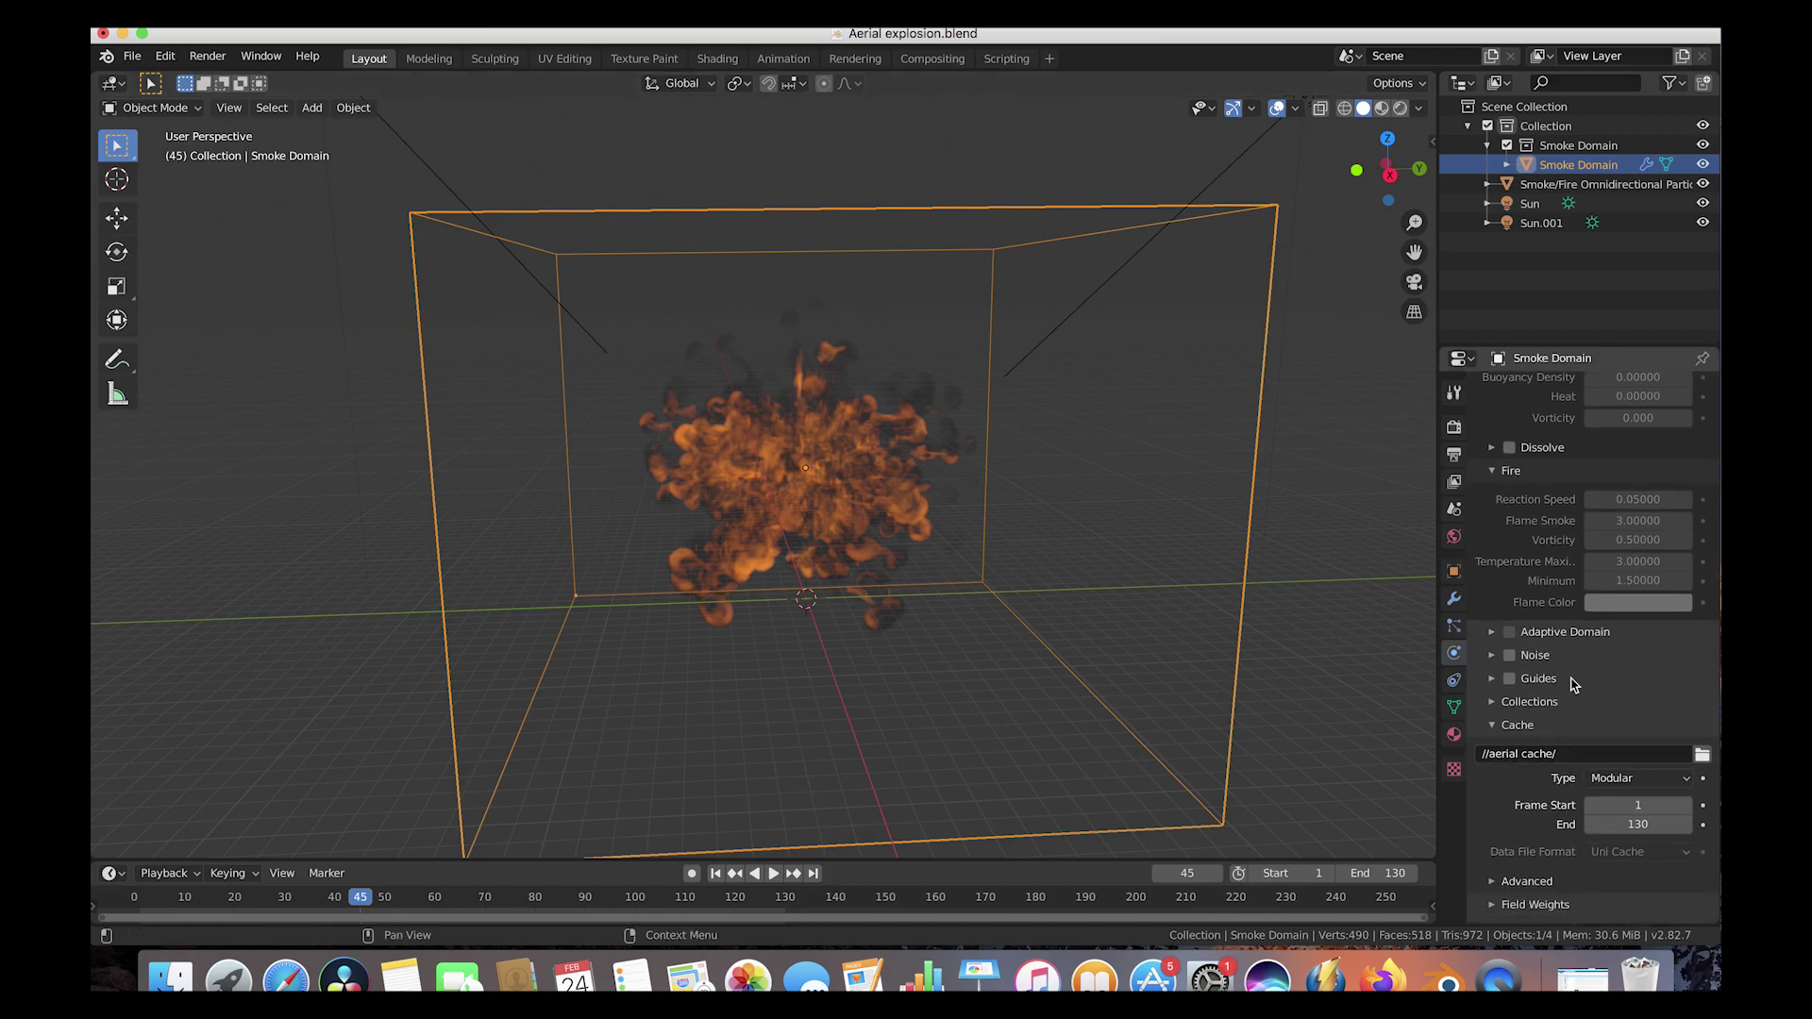
left_click(1500, 658)
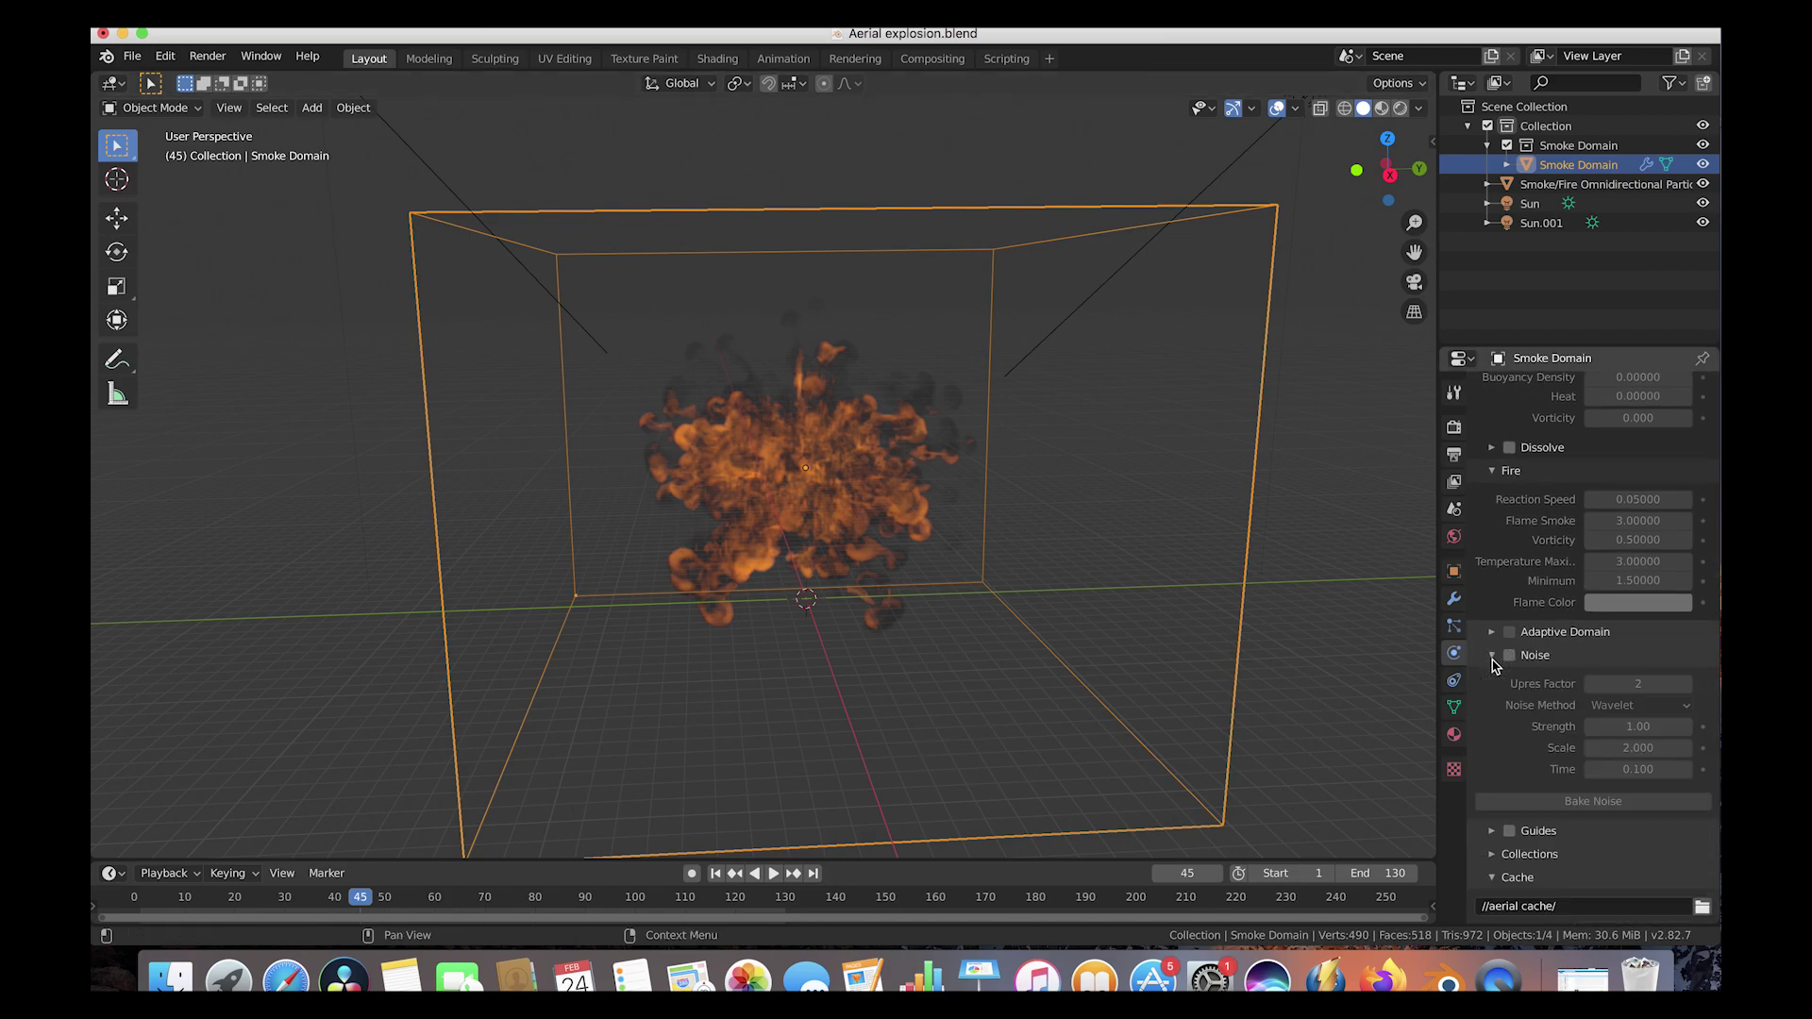
left_click(1509, 658)
Step: Set the smoke domain's noise Upres Factor to 3 and save the project
scroll(1512, 663, "down", 1)
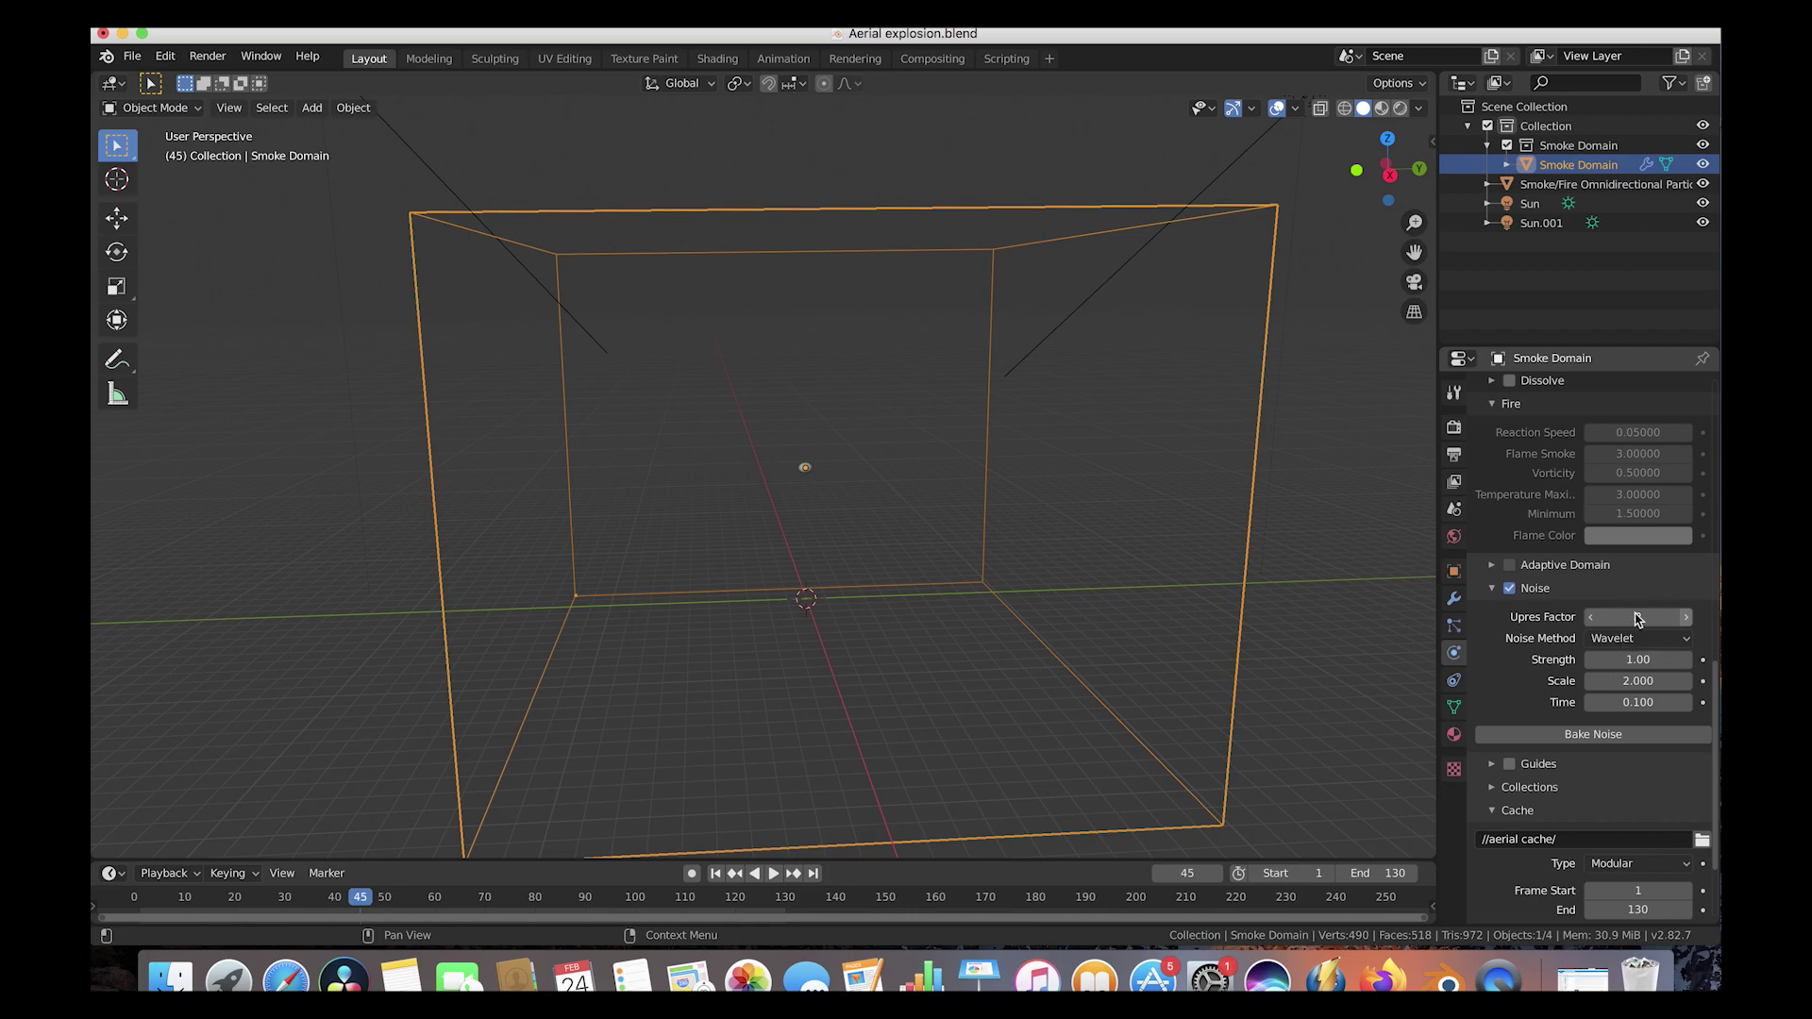
left_click_drag(1637, 618, 1639, 616)
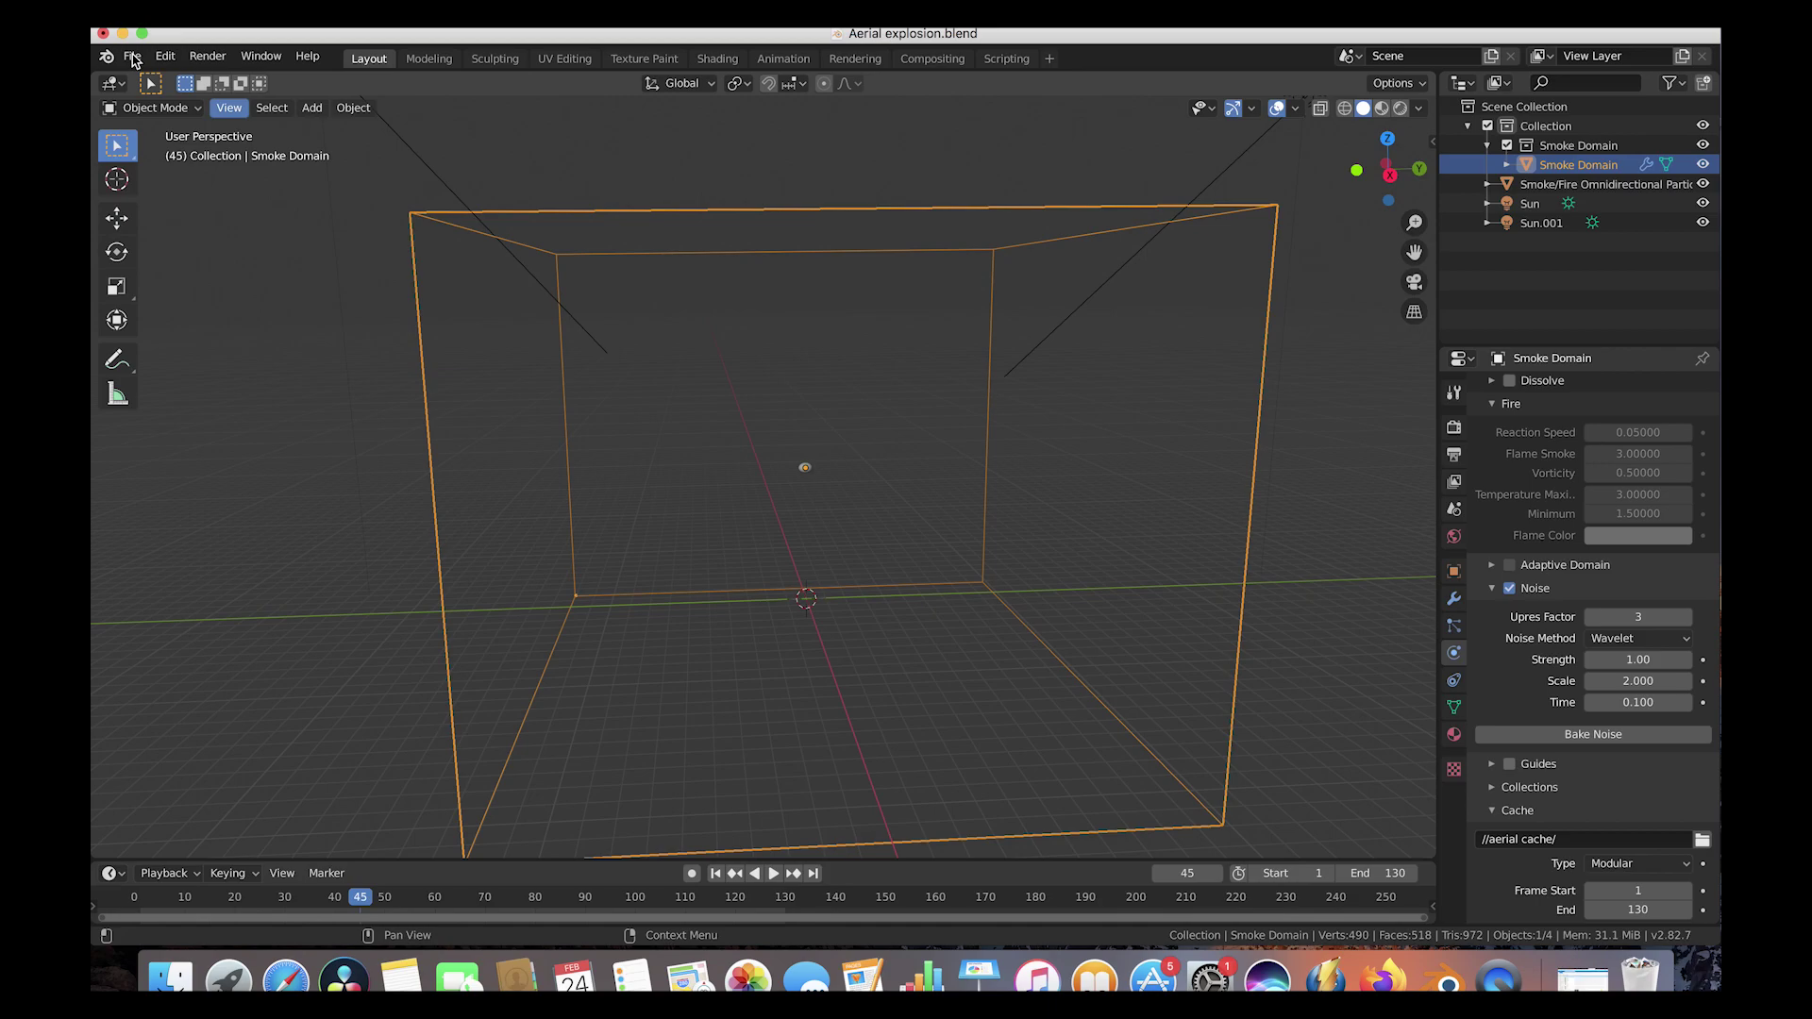
left_click(132, 55)
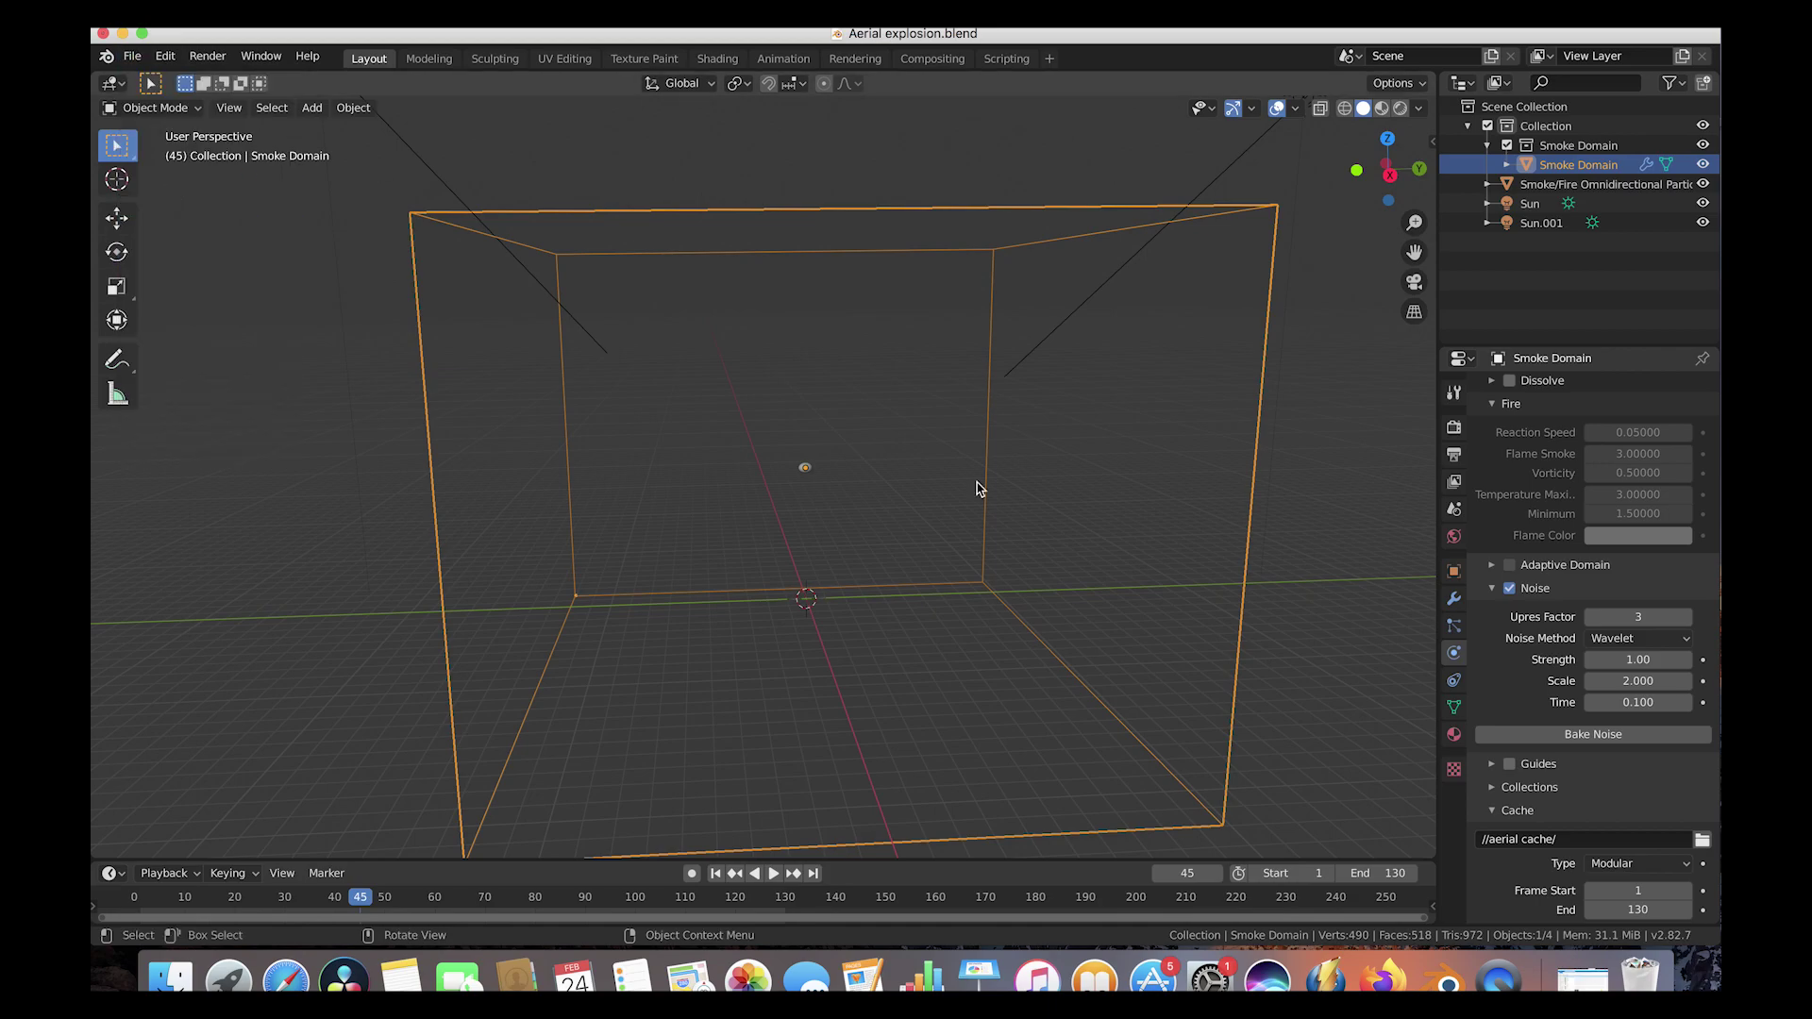
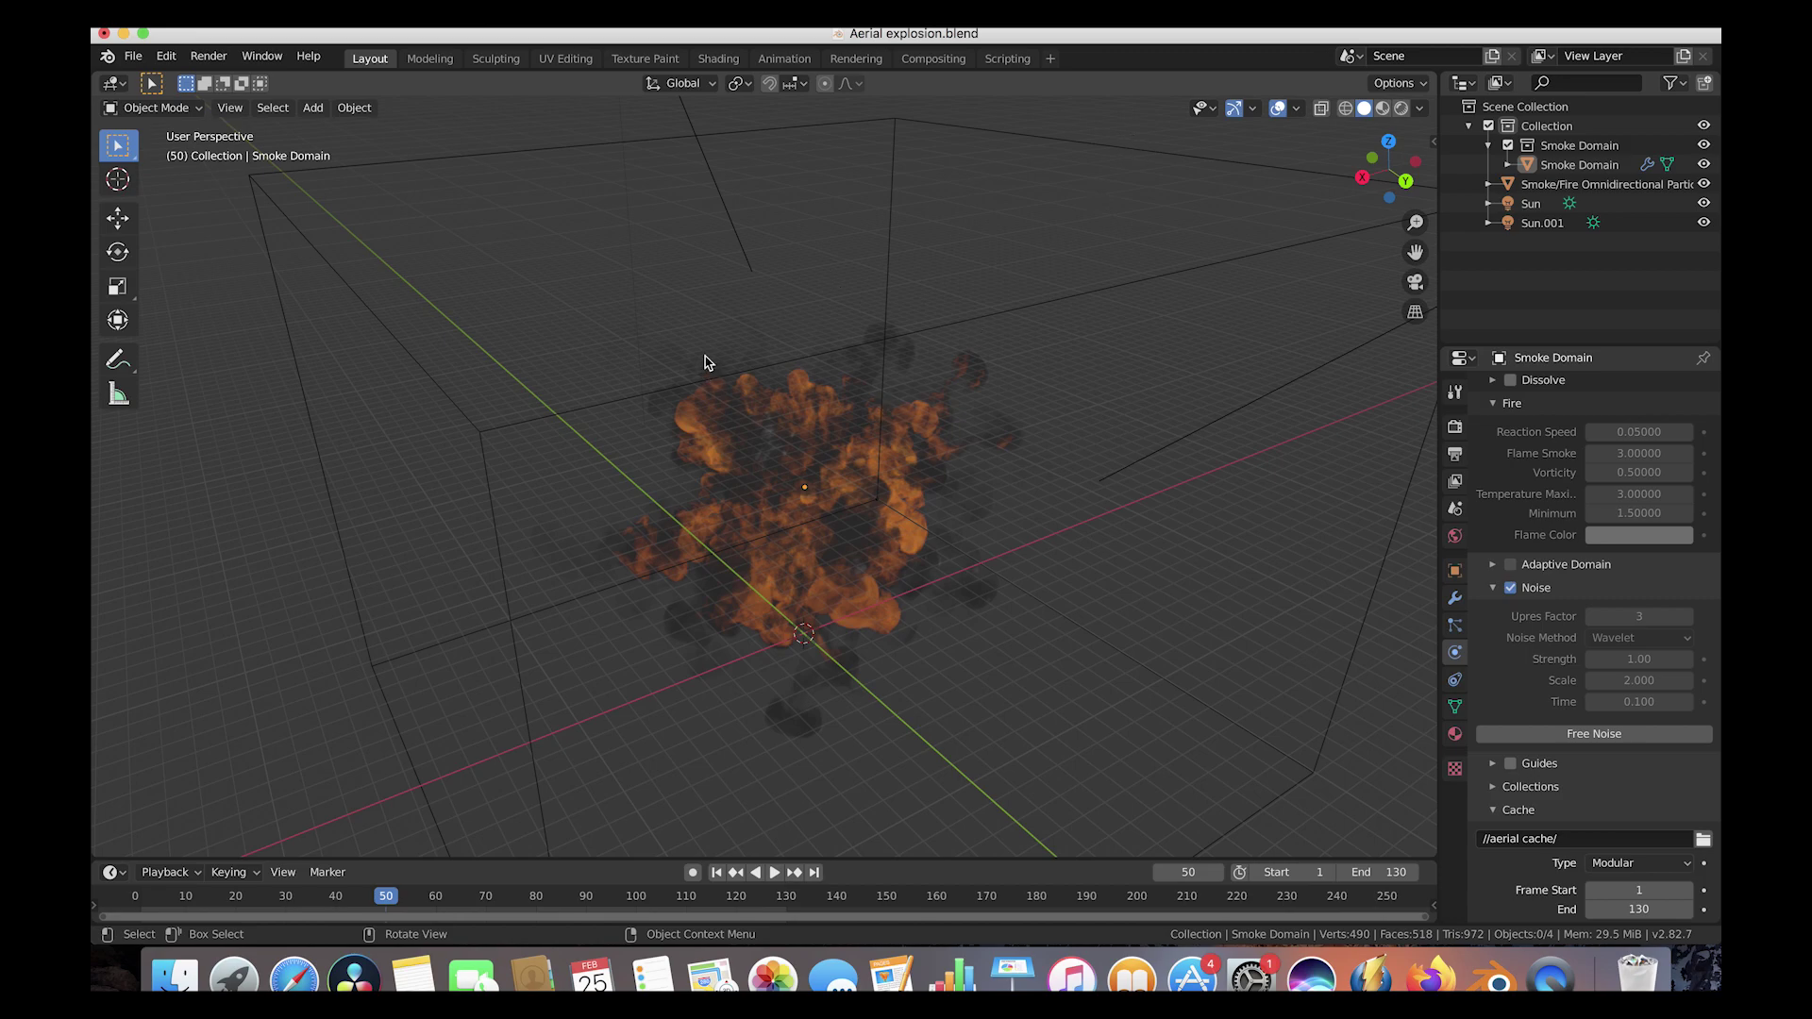
Step: Add a camera to the scene and move it outside the smoke domain, to one side of the explosion and slightly raised
scroll(708, 362, "left", 3)
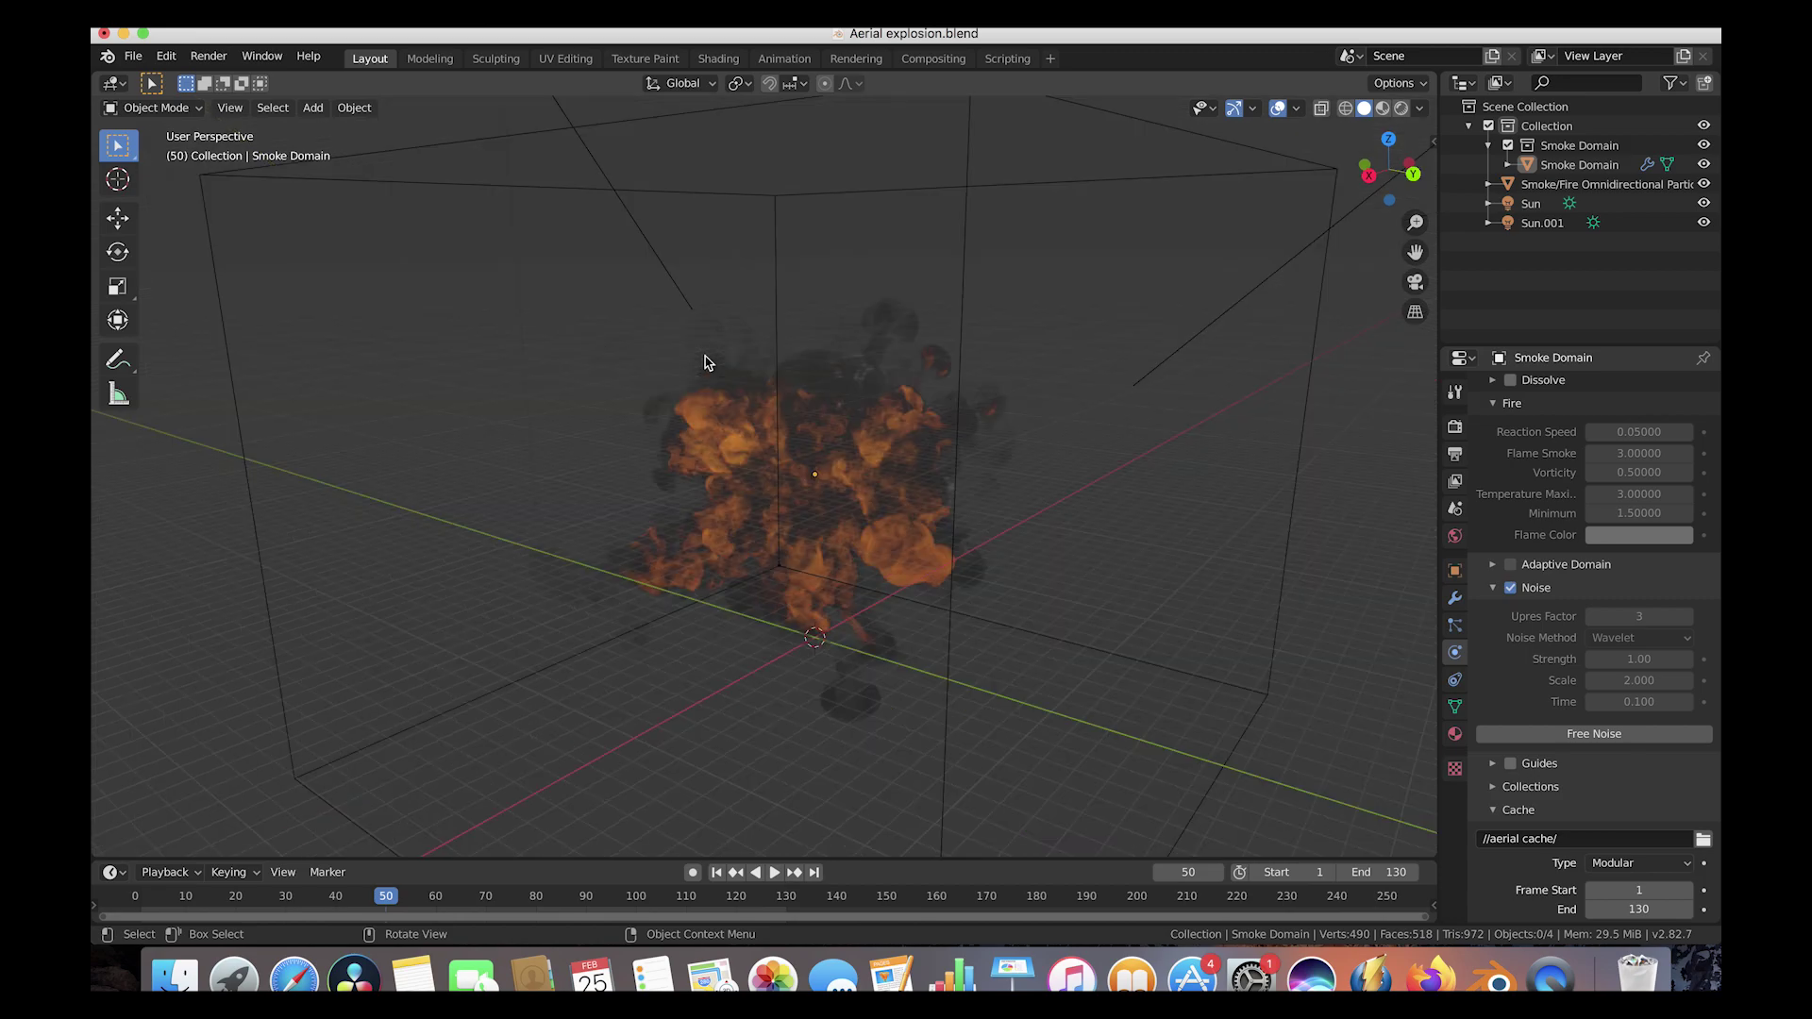
scroll(707, 362, "down", 3)
key("shift+a")
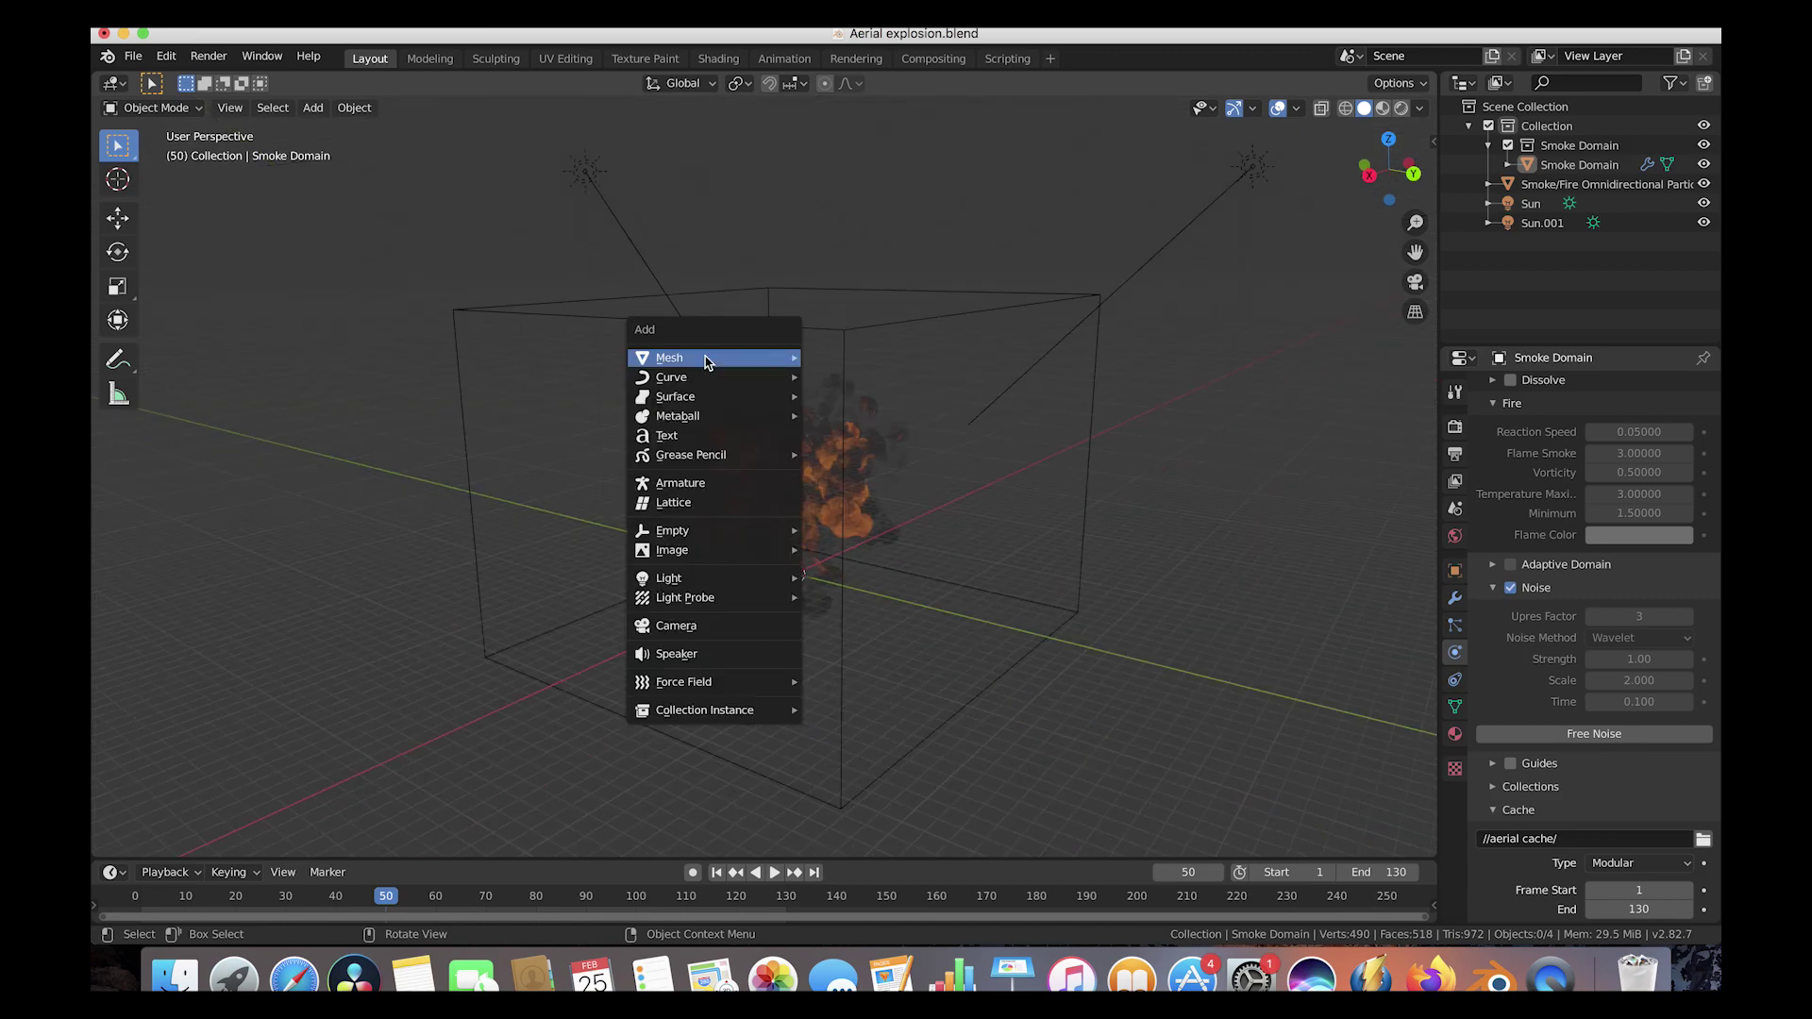
left_click(690, 631)
scroll(765, 547, "left", 3)
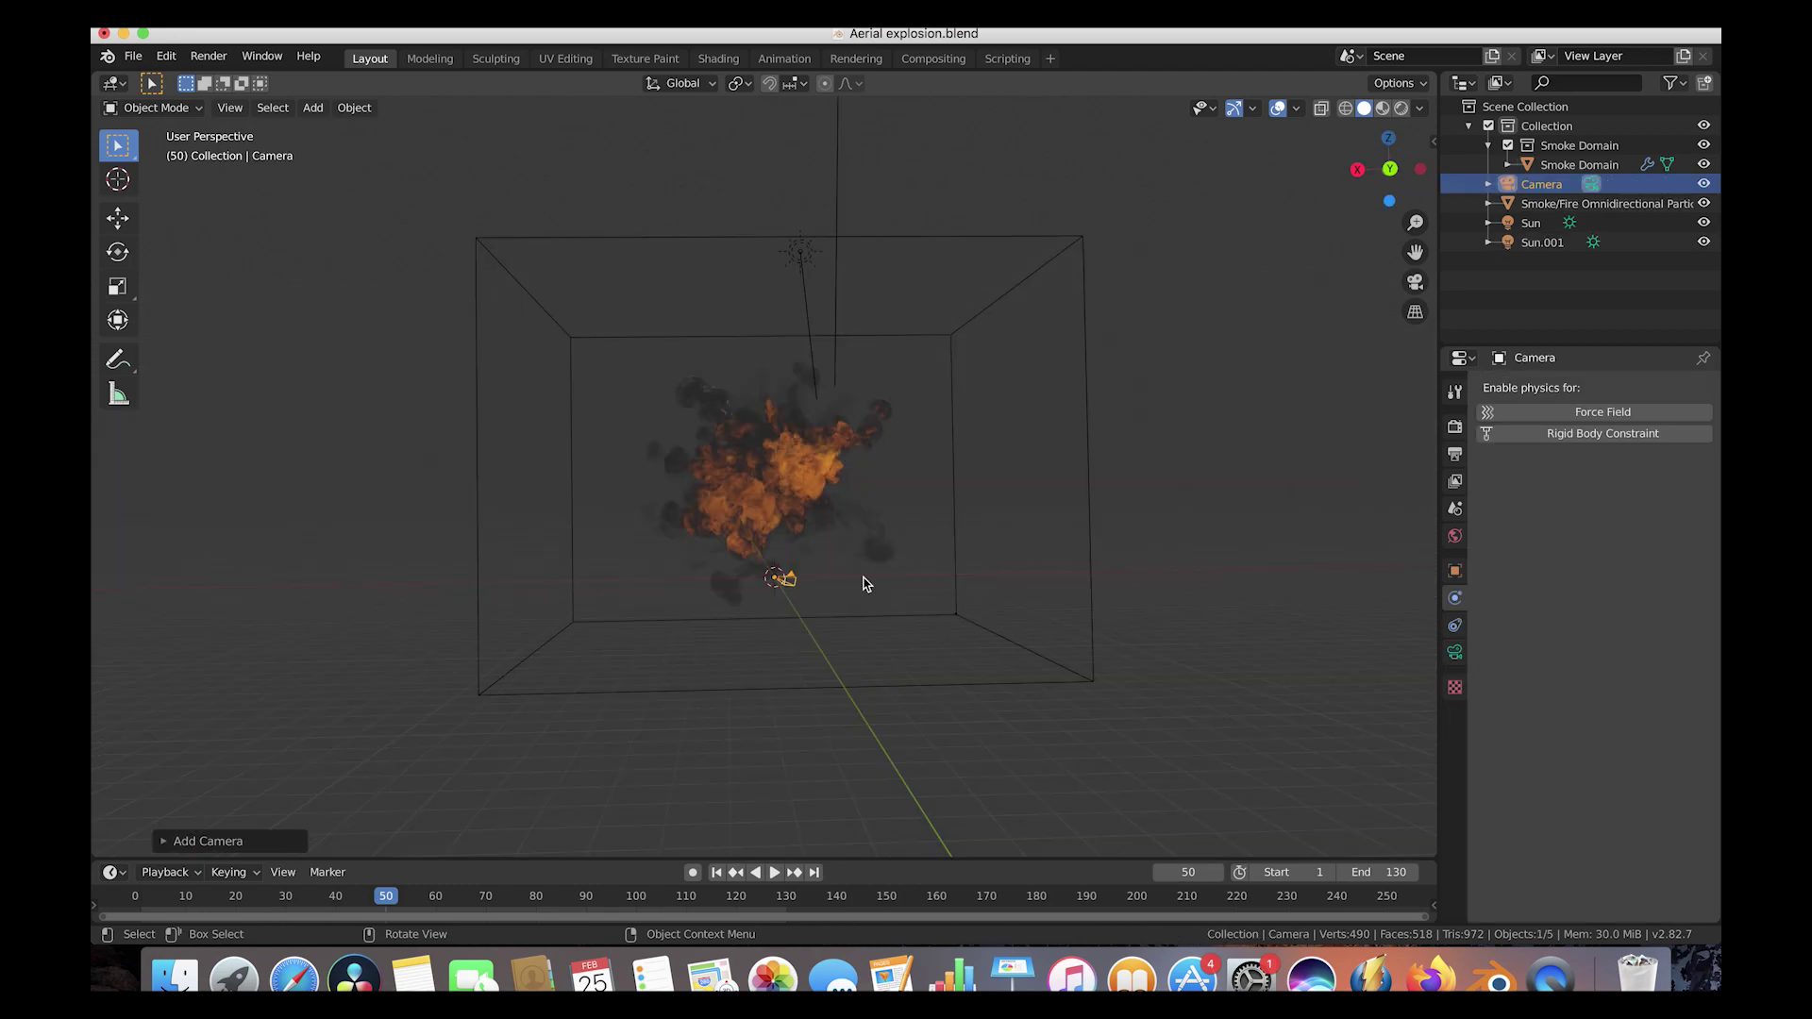
key("g")
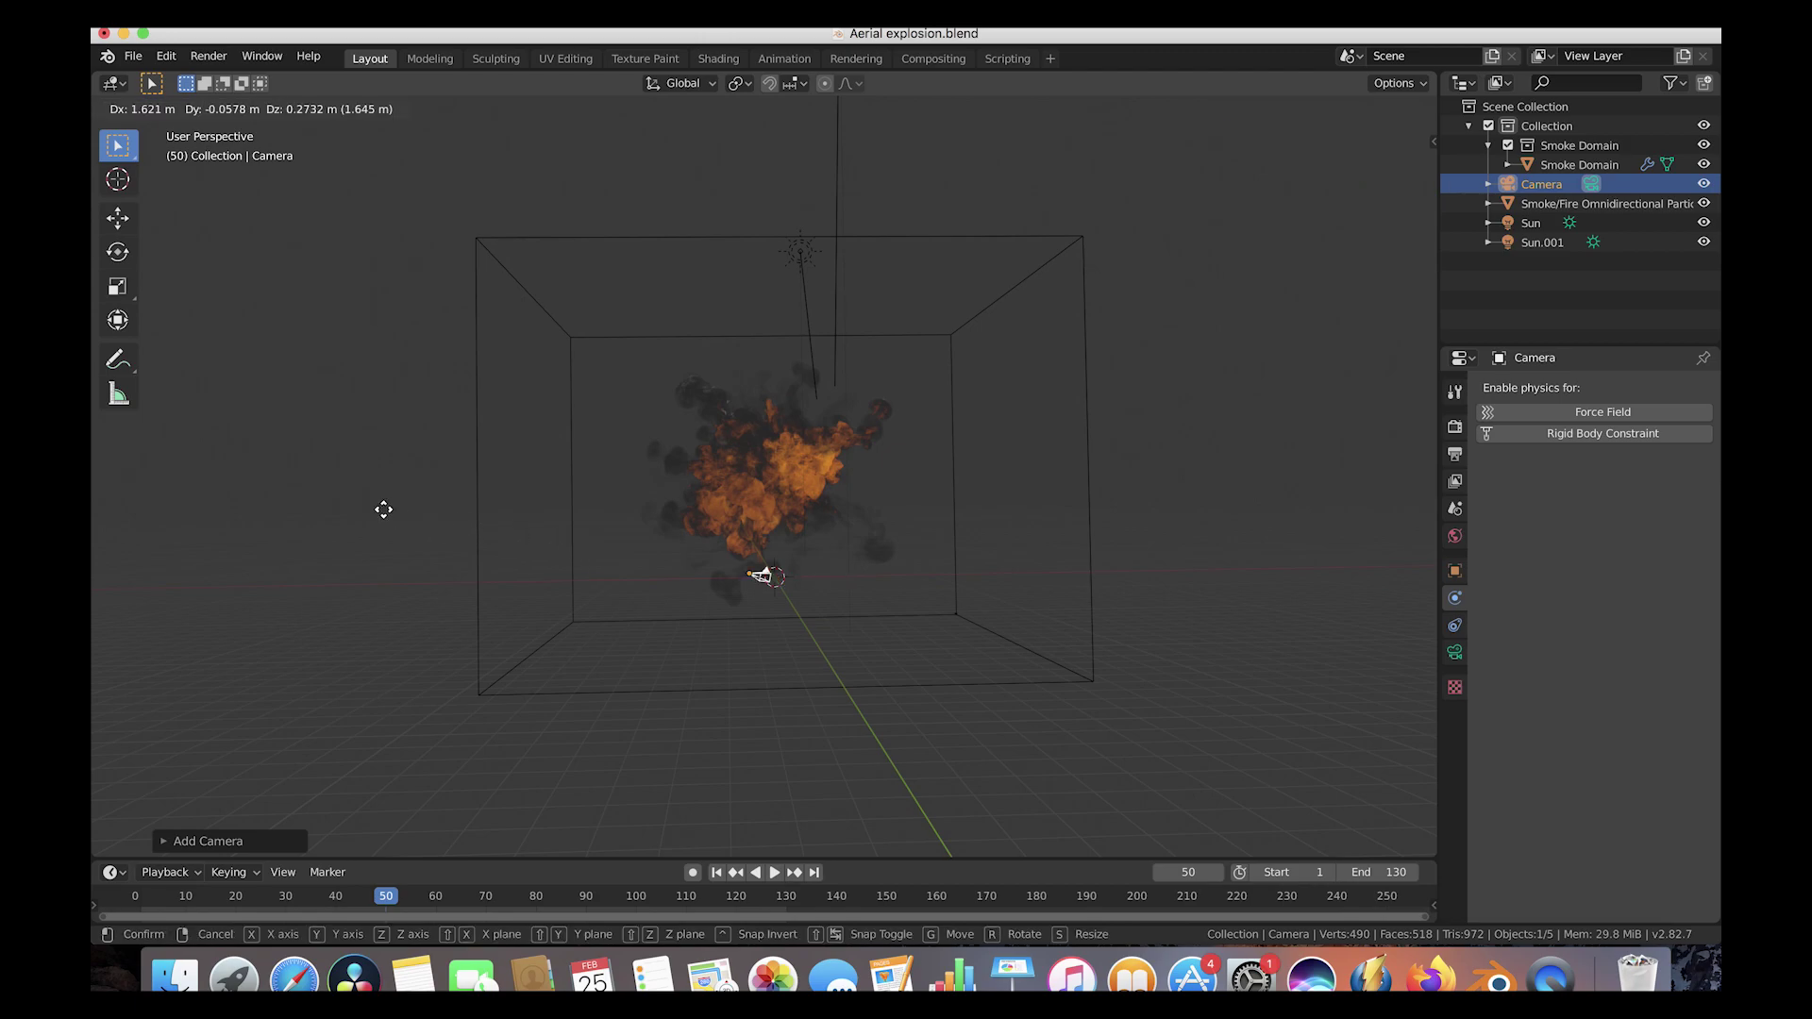
left_click(389, 469)
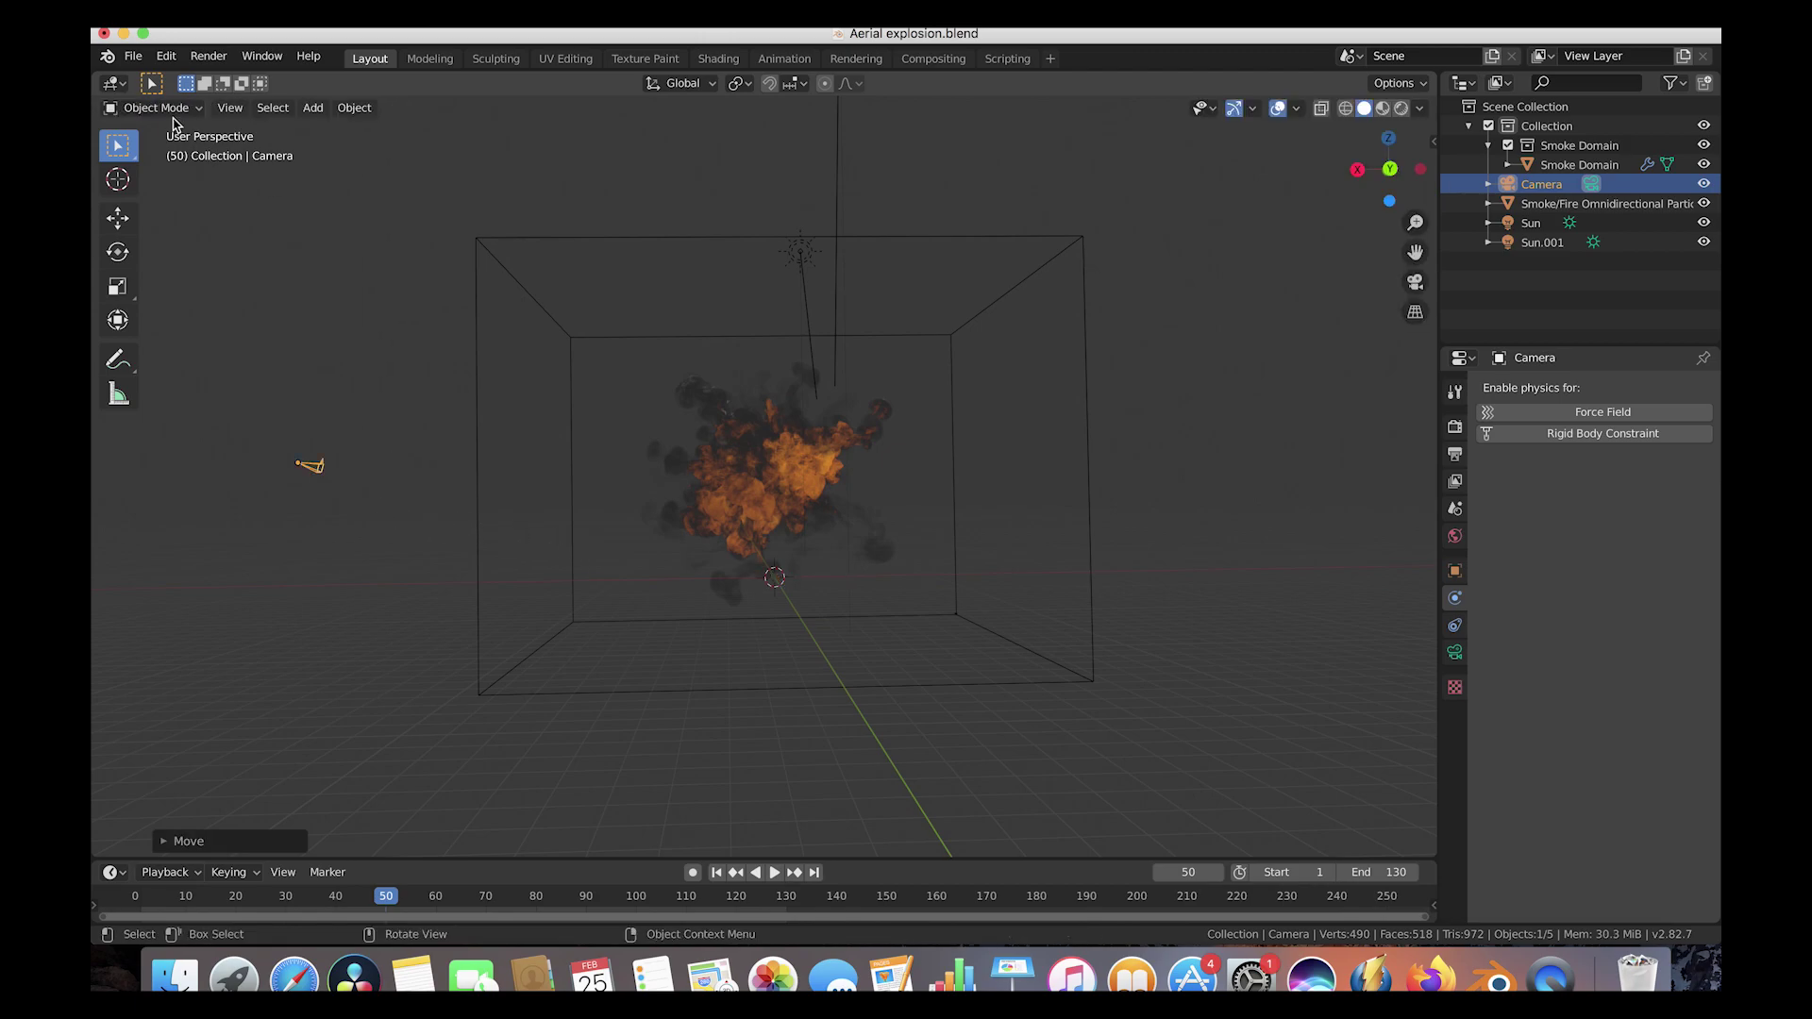
Step: Look through the camera and rotate it freely until it faces the explosion
left_click(230, 108)
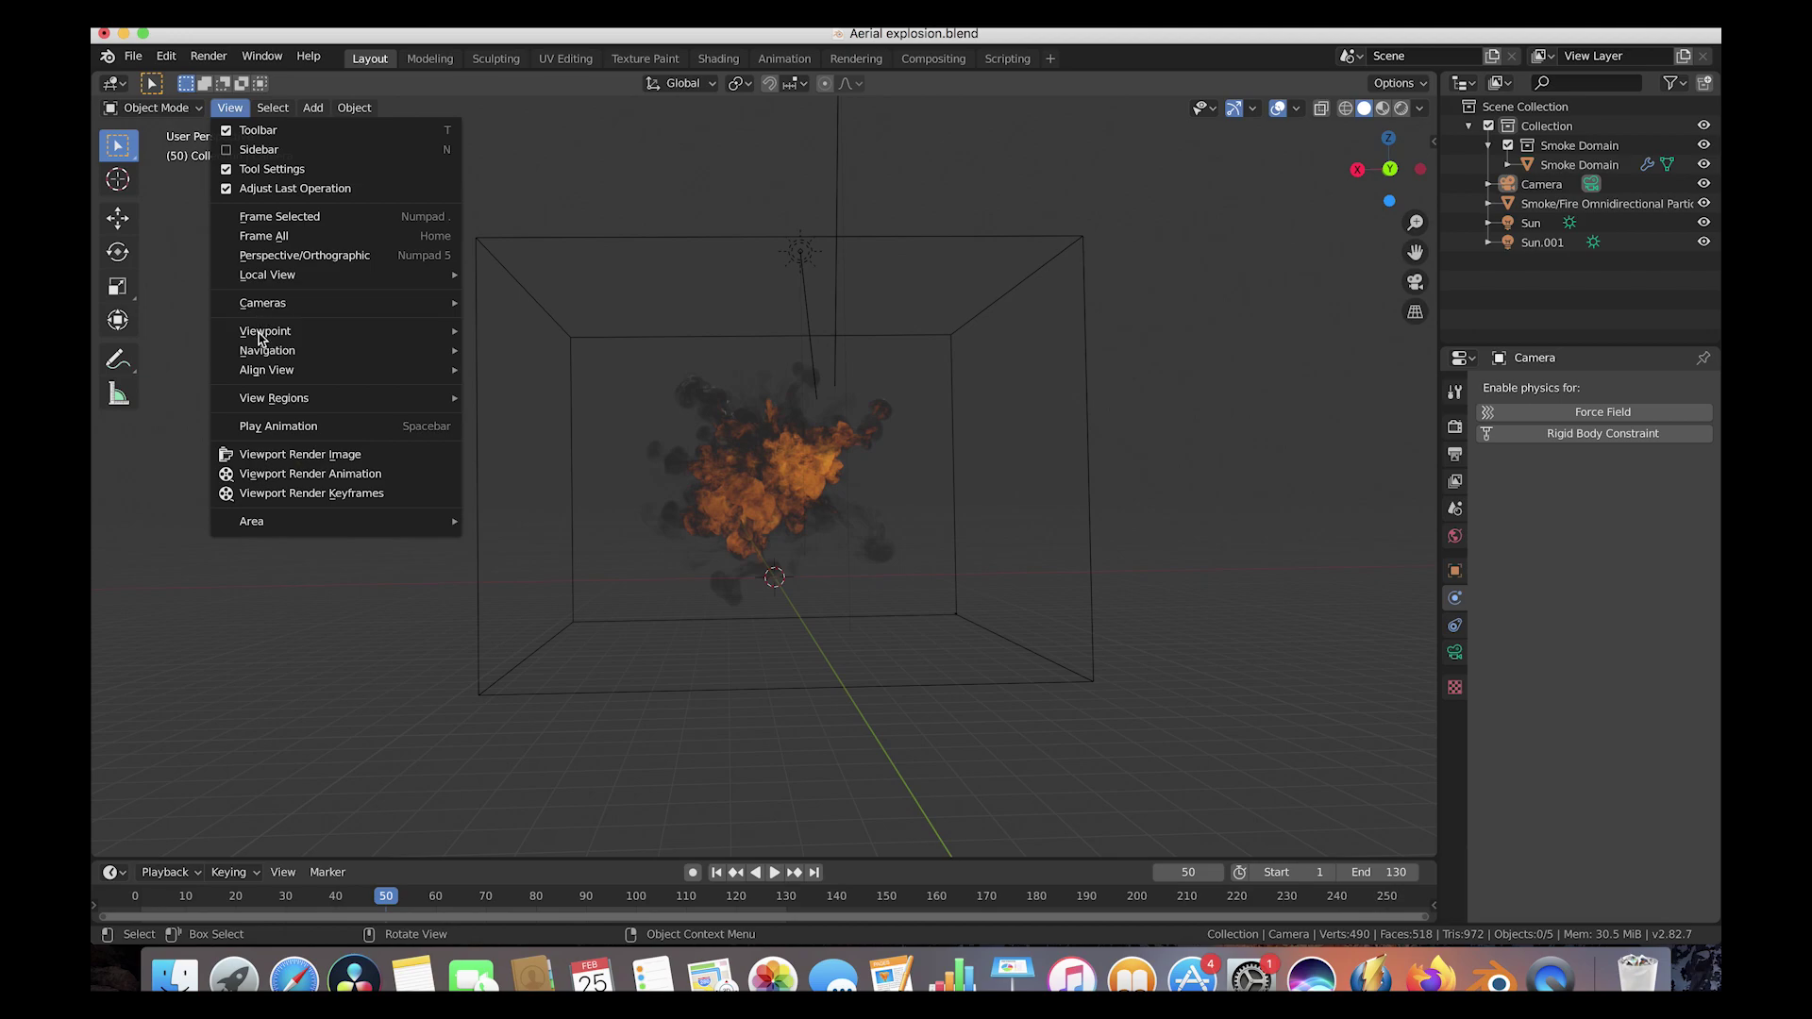
mouse_move(358, 332)
left_click(500, 331)
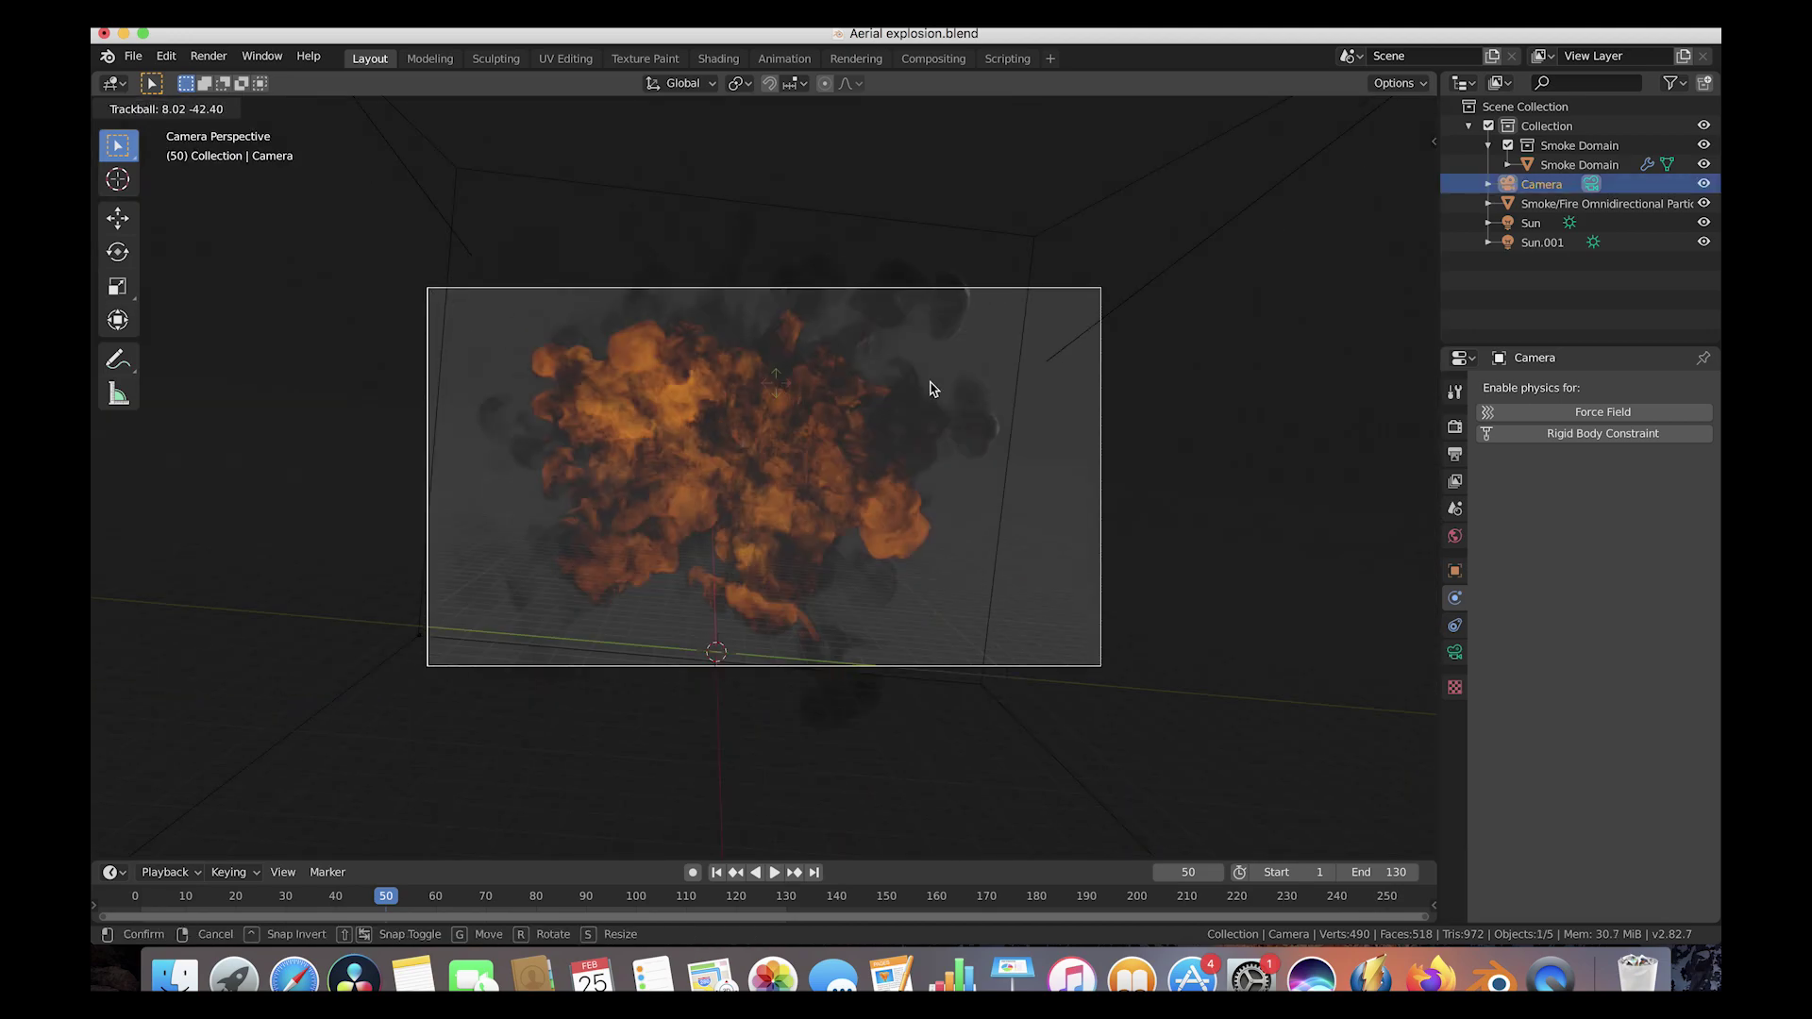
left_click(1161, 386)
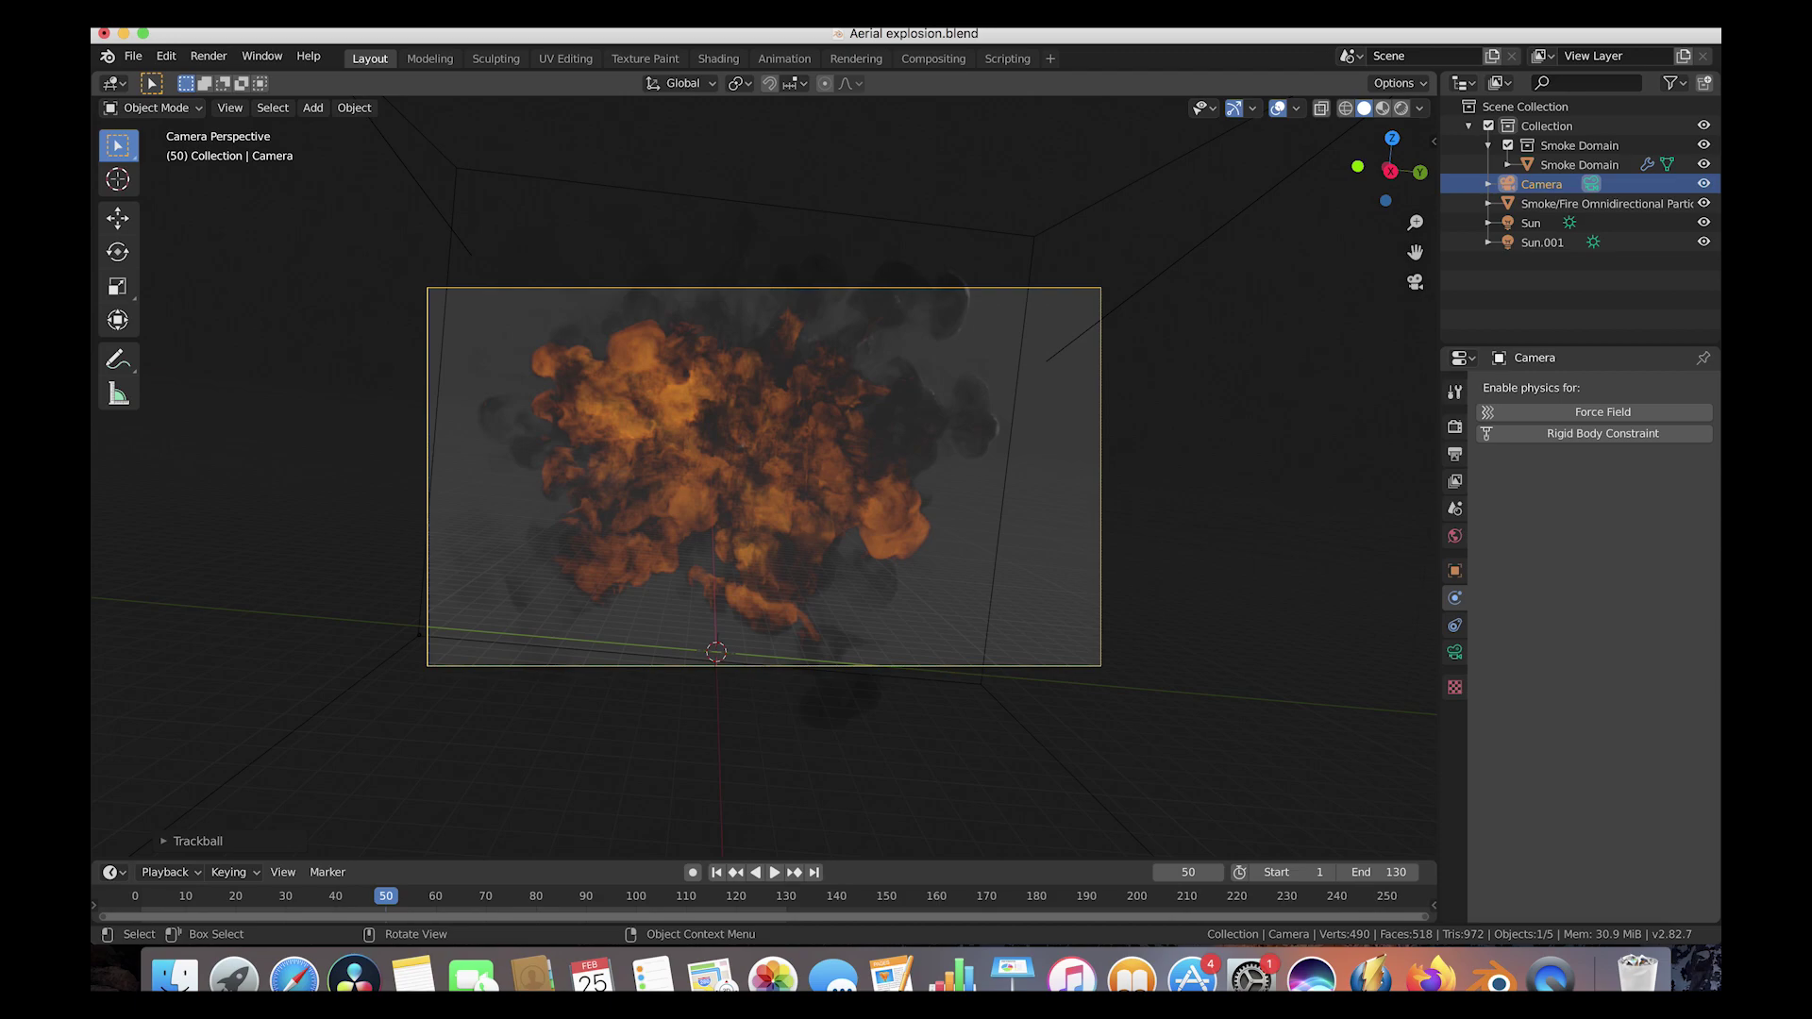
Step: Move the camera farther from the explosion and roll it about 0.8° to level the horizon in the frame
key("g")
key("r")
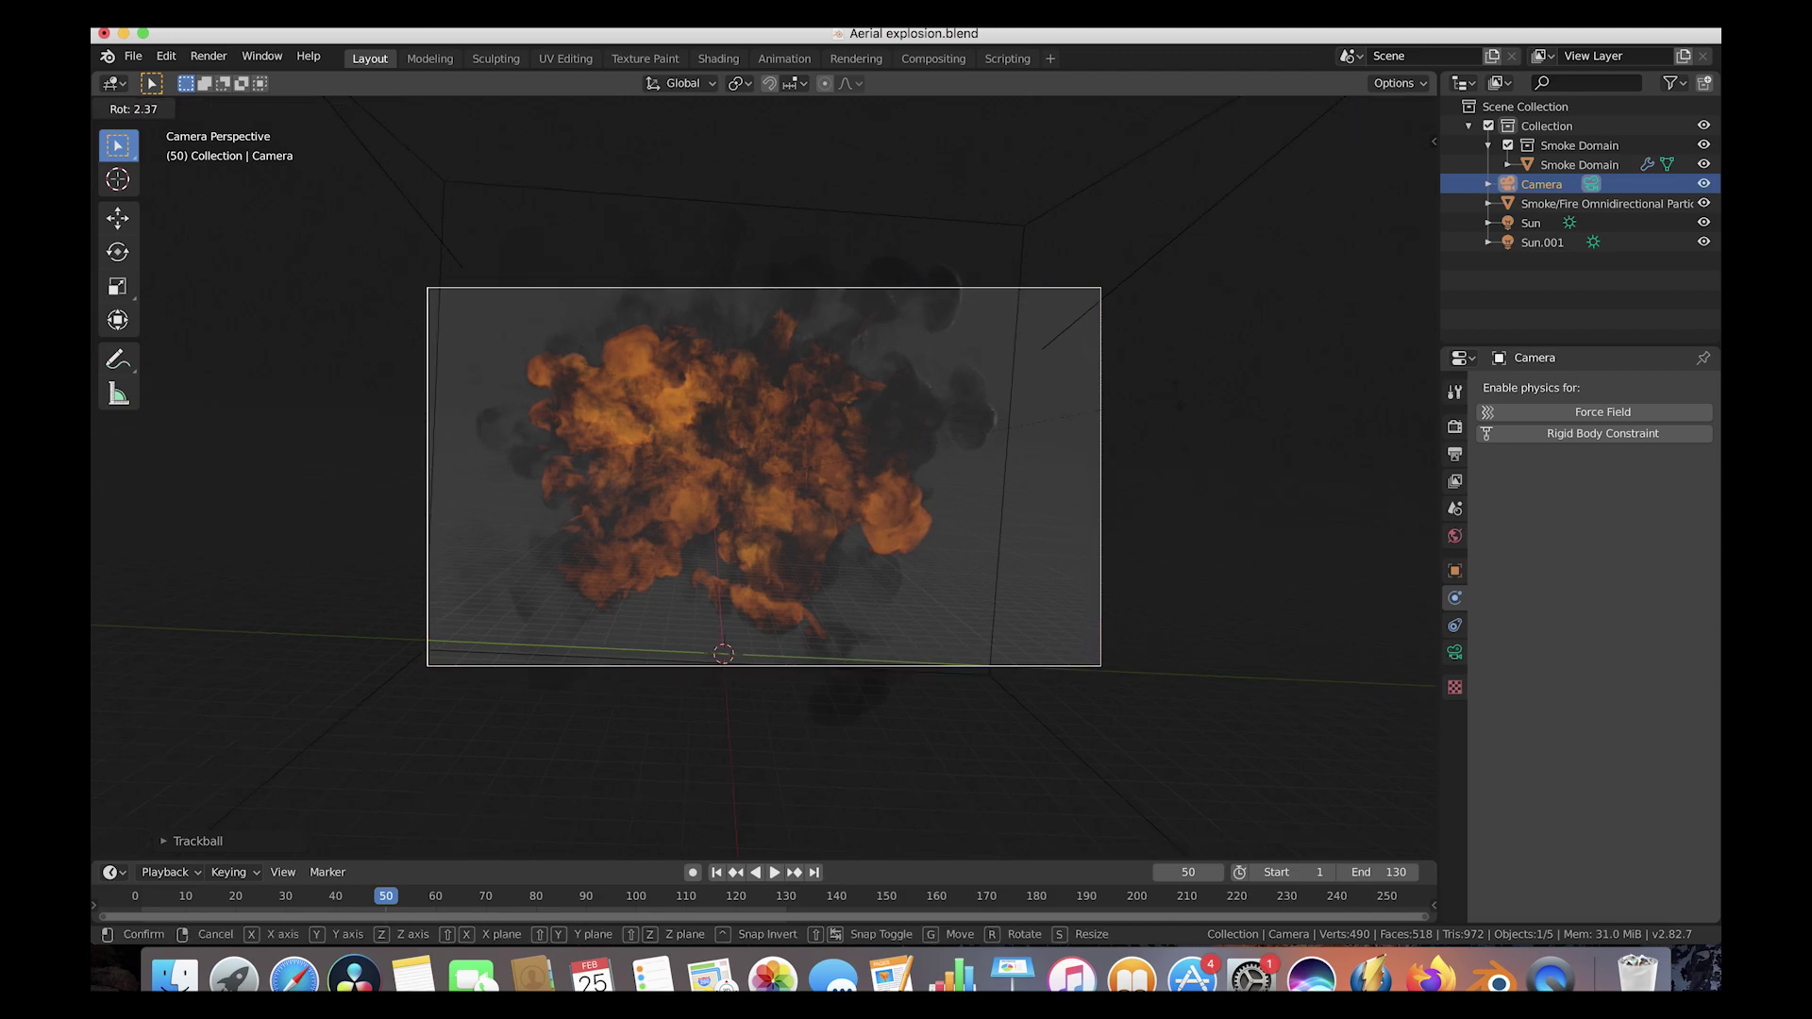
right_click(1015, 437)
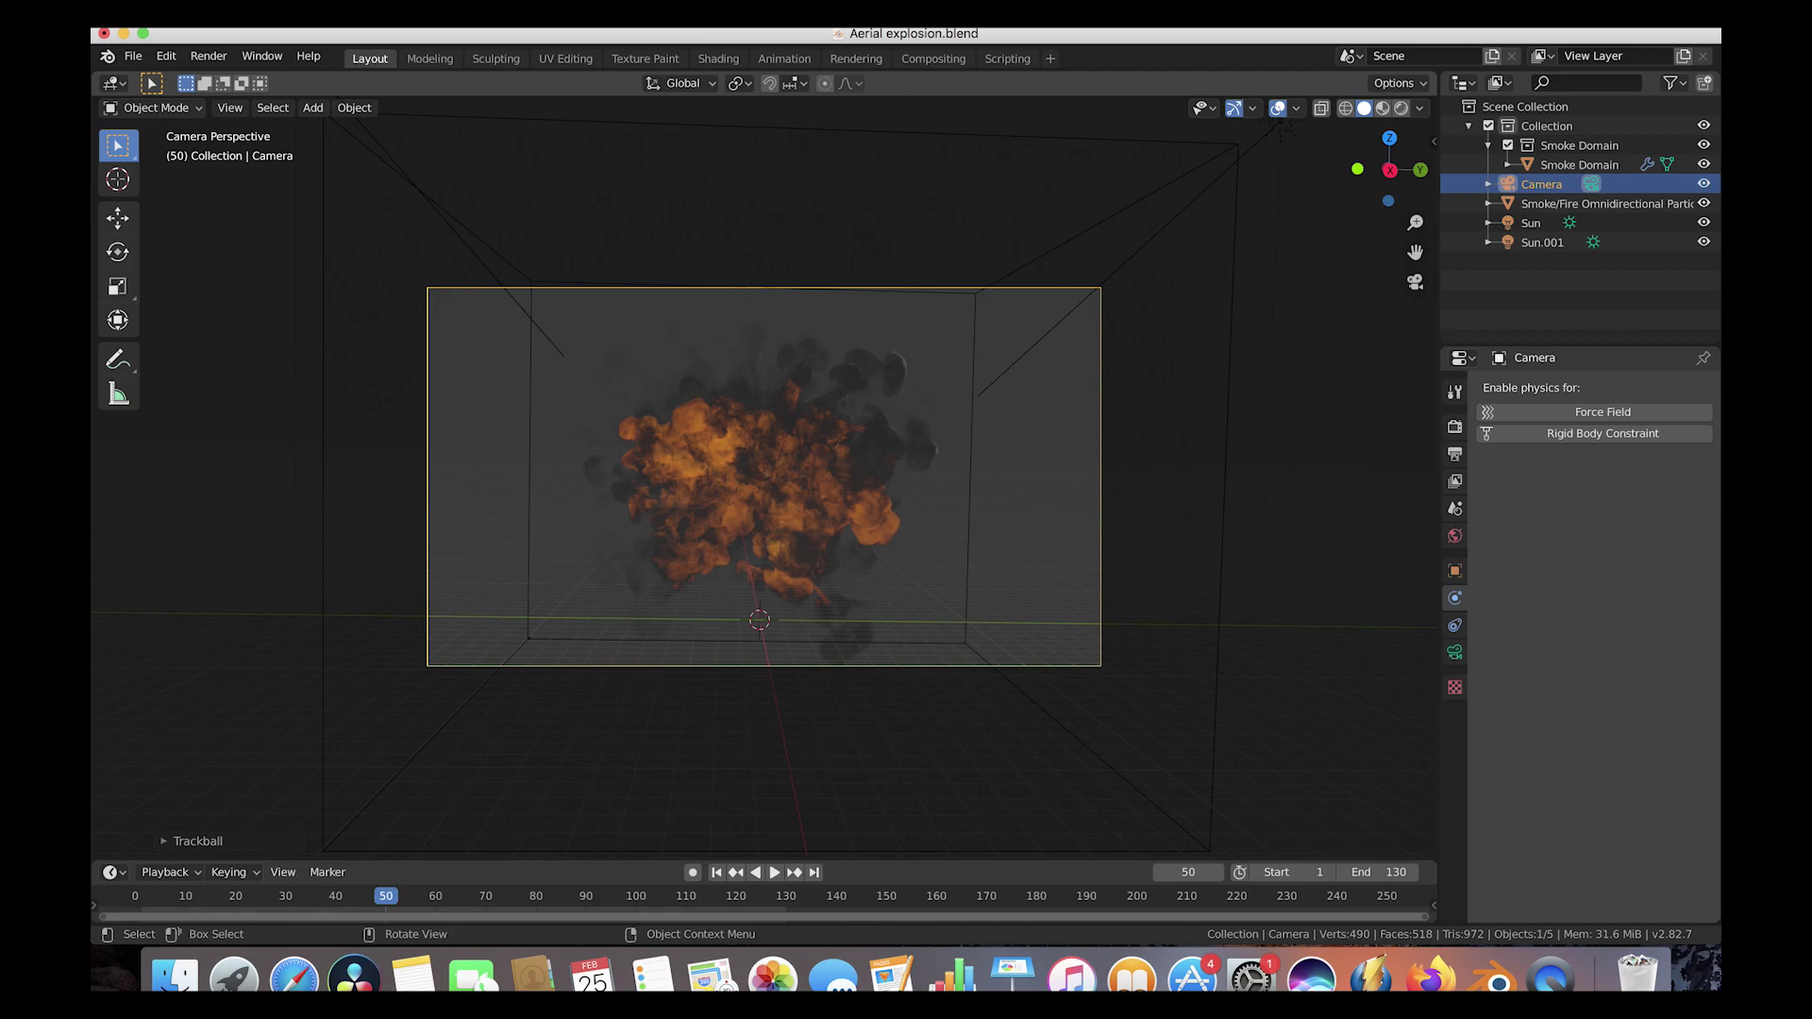
key("r")
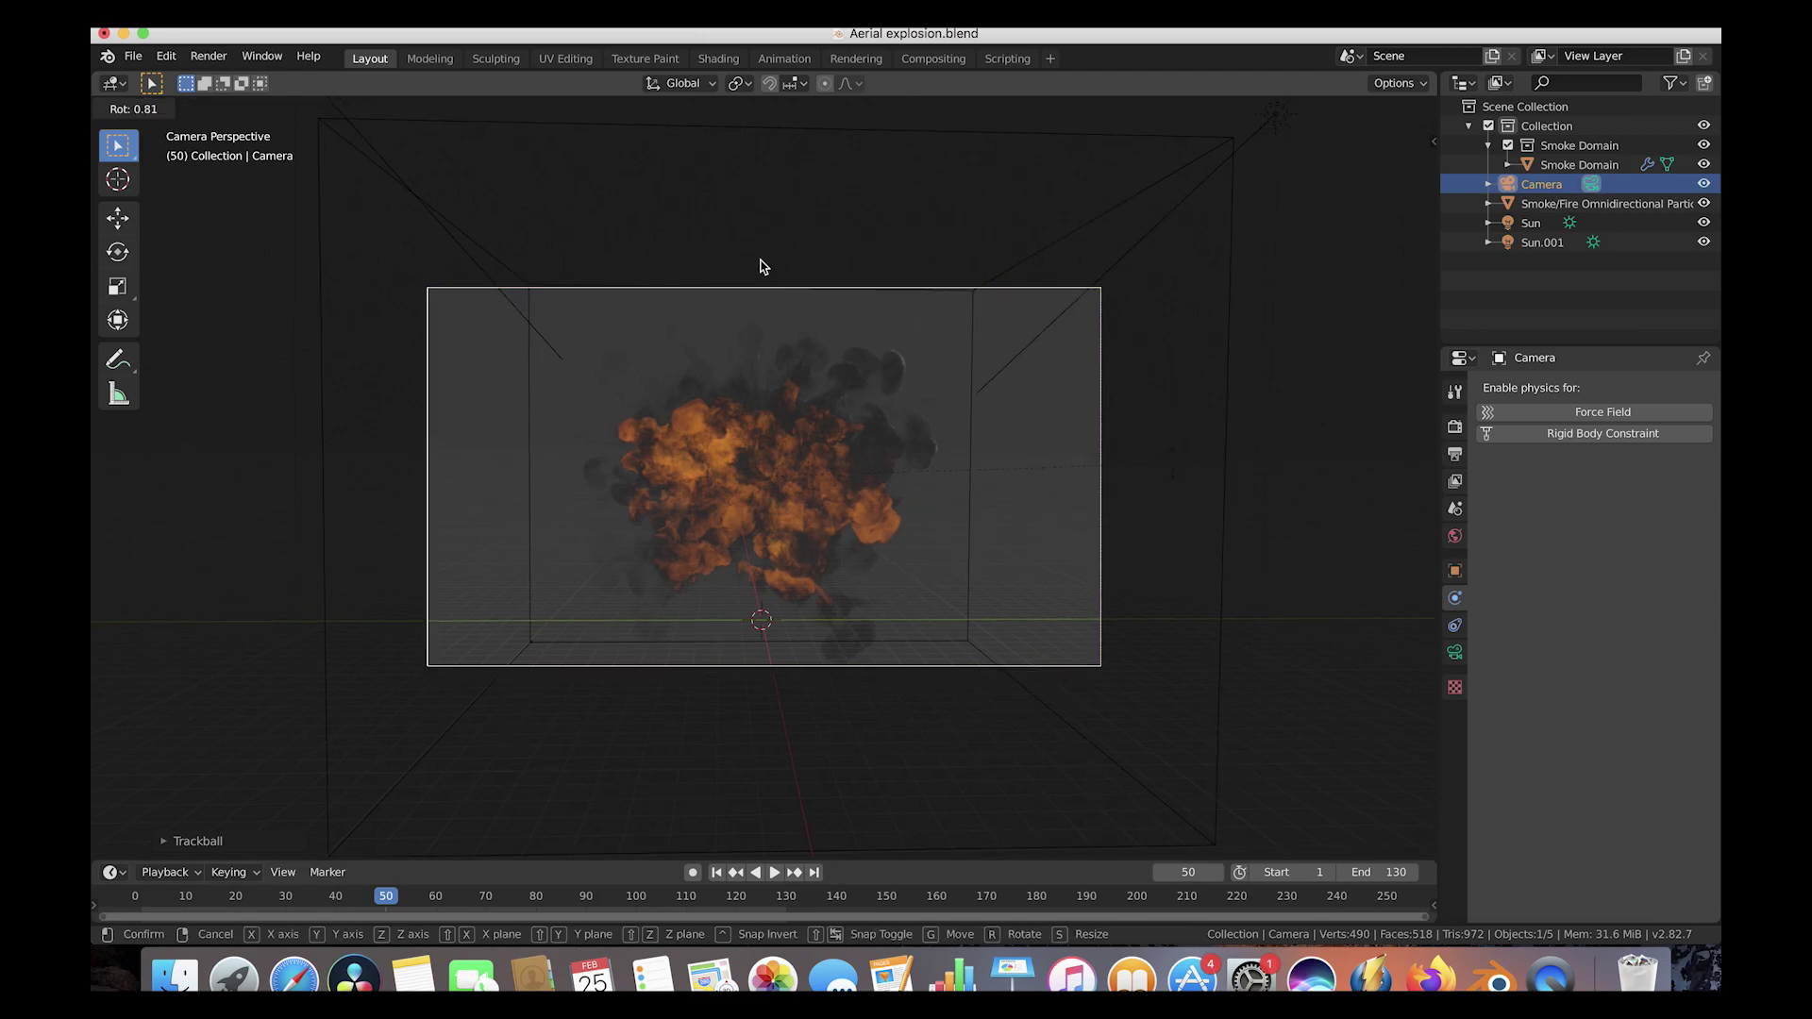
left_click(821, 235)
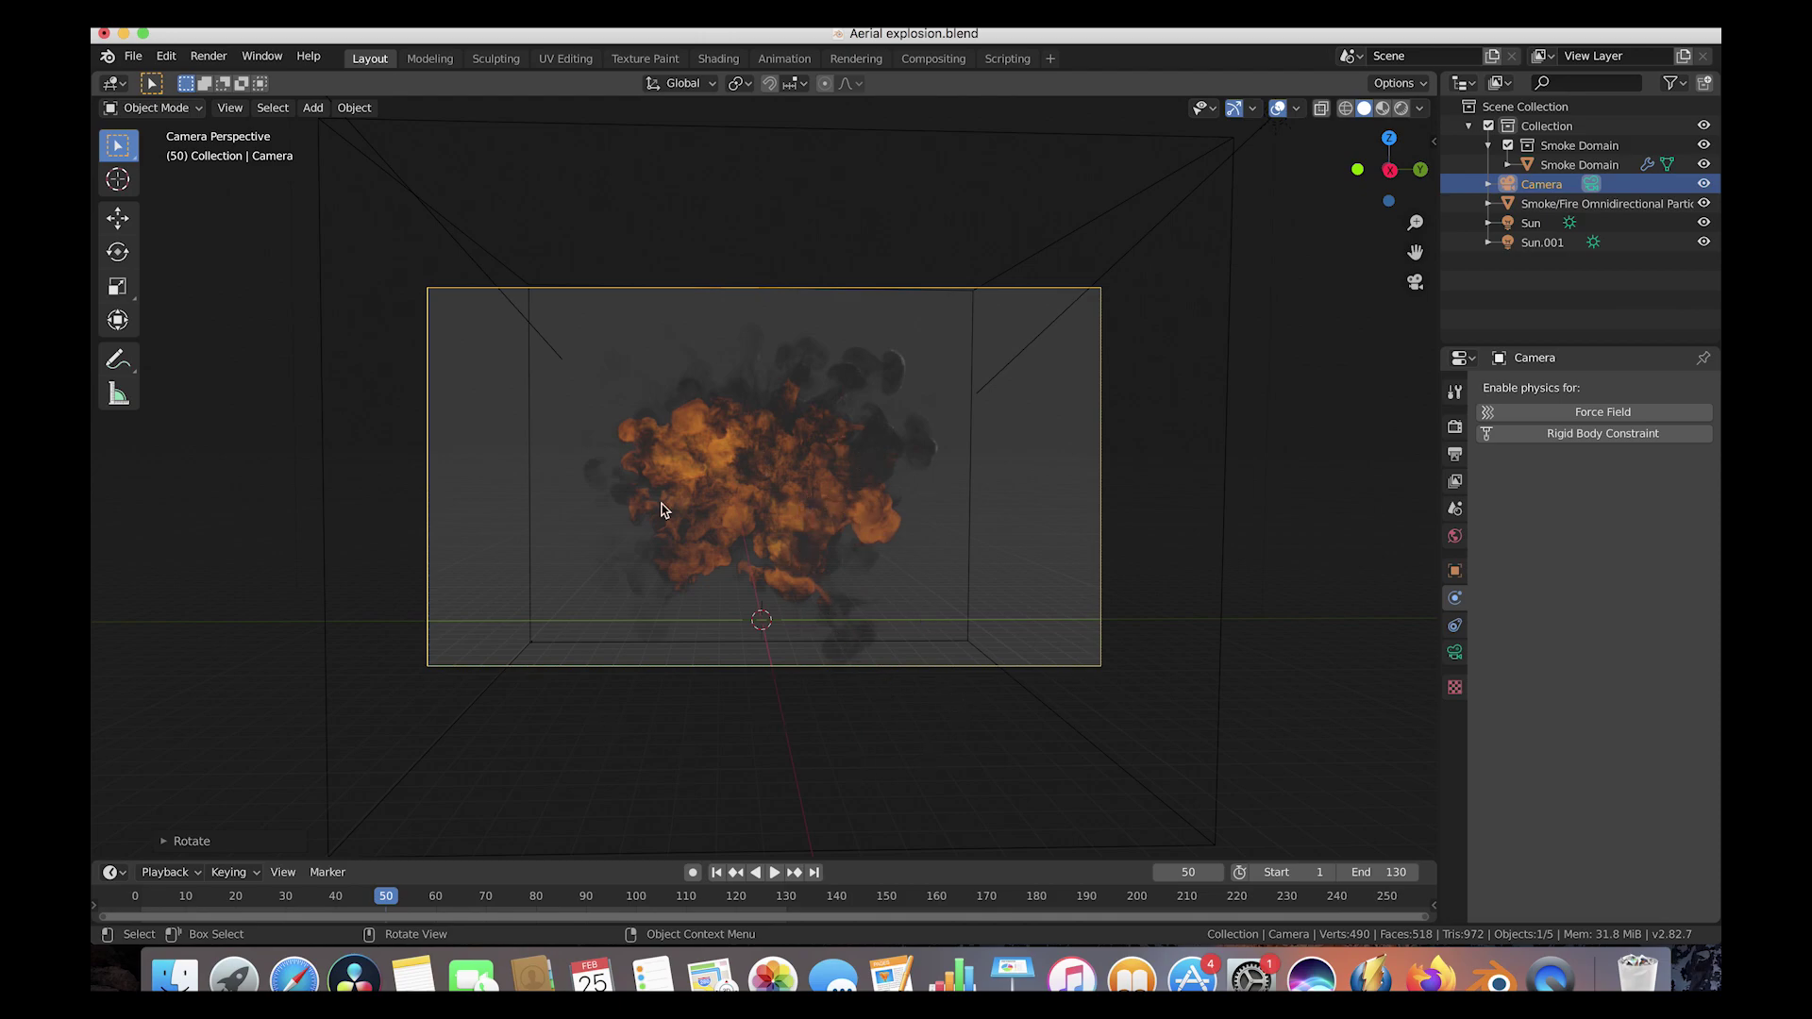
Step: Pull the camera slightly back along its local Z axis to leave more space around the explosion
scroll(526, 335, "up", 2)
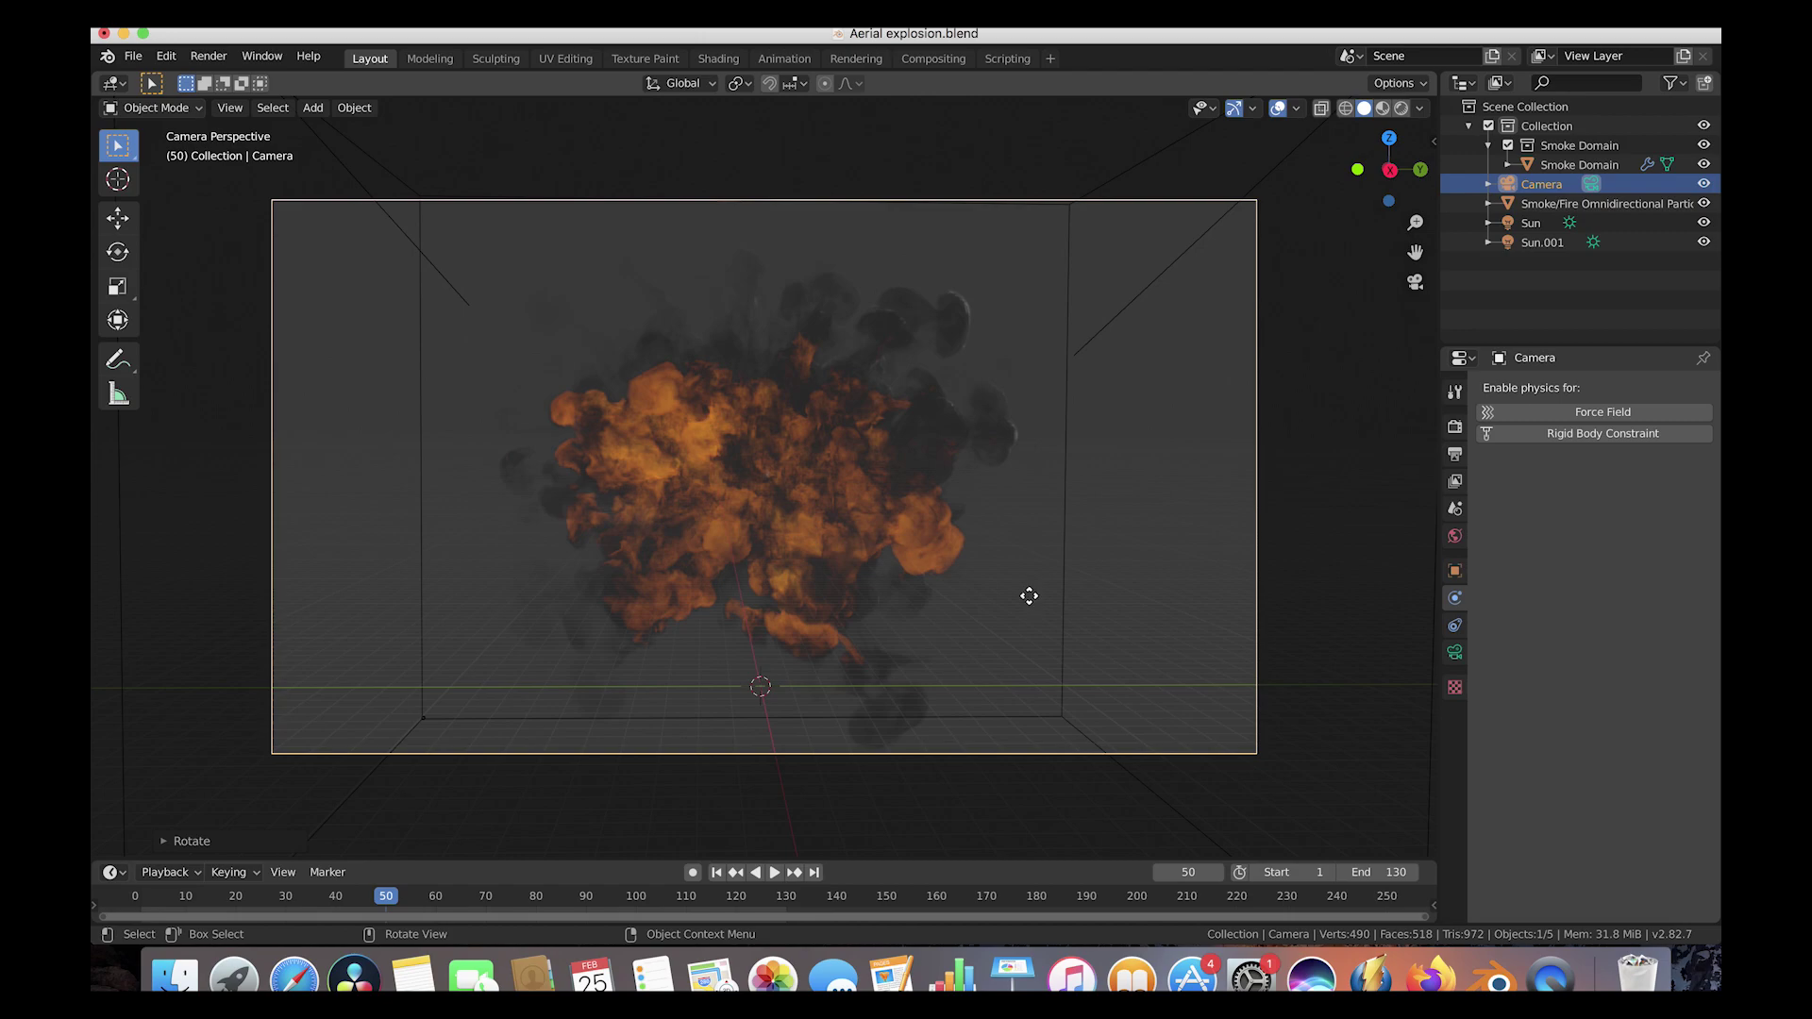
key("g")
key("z")
key("z")
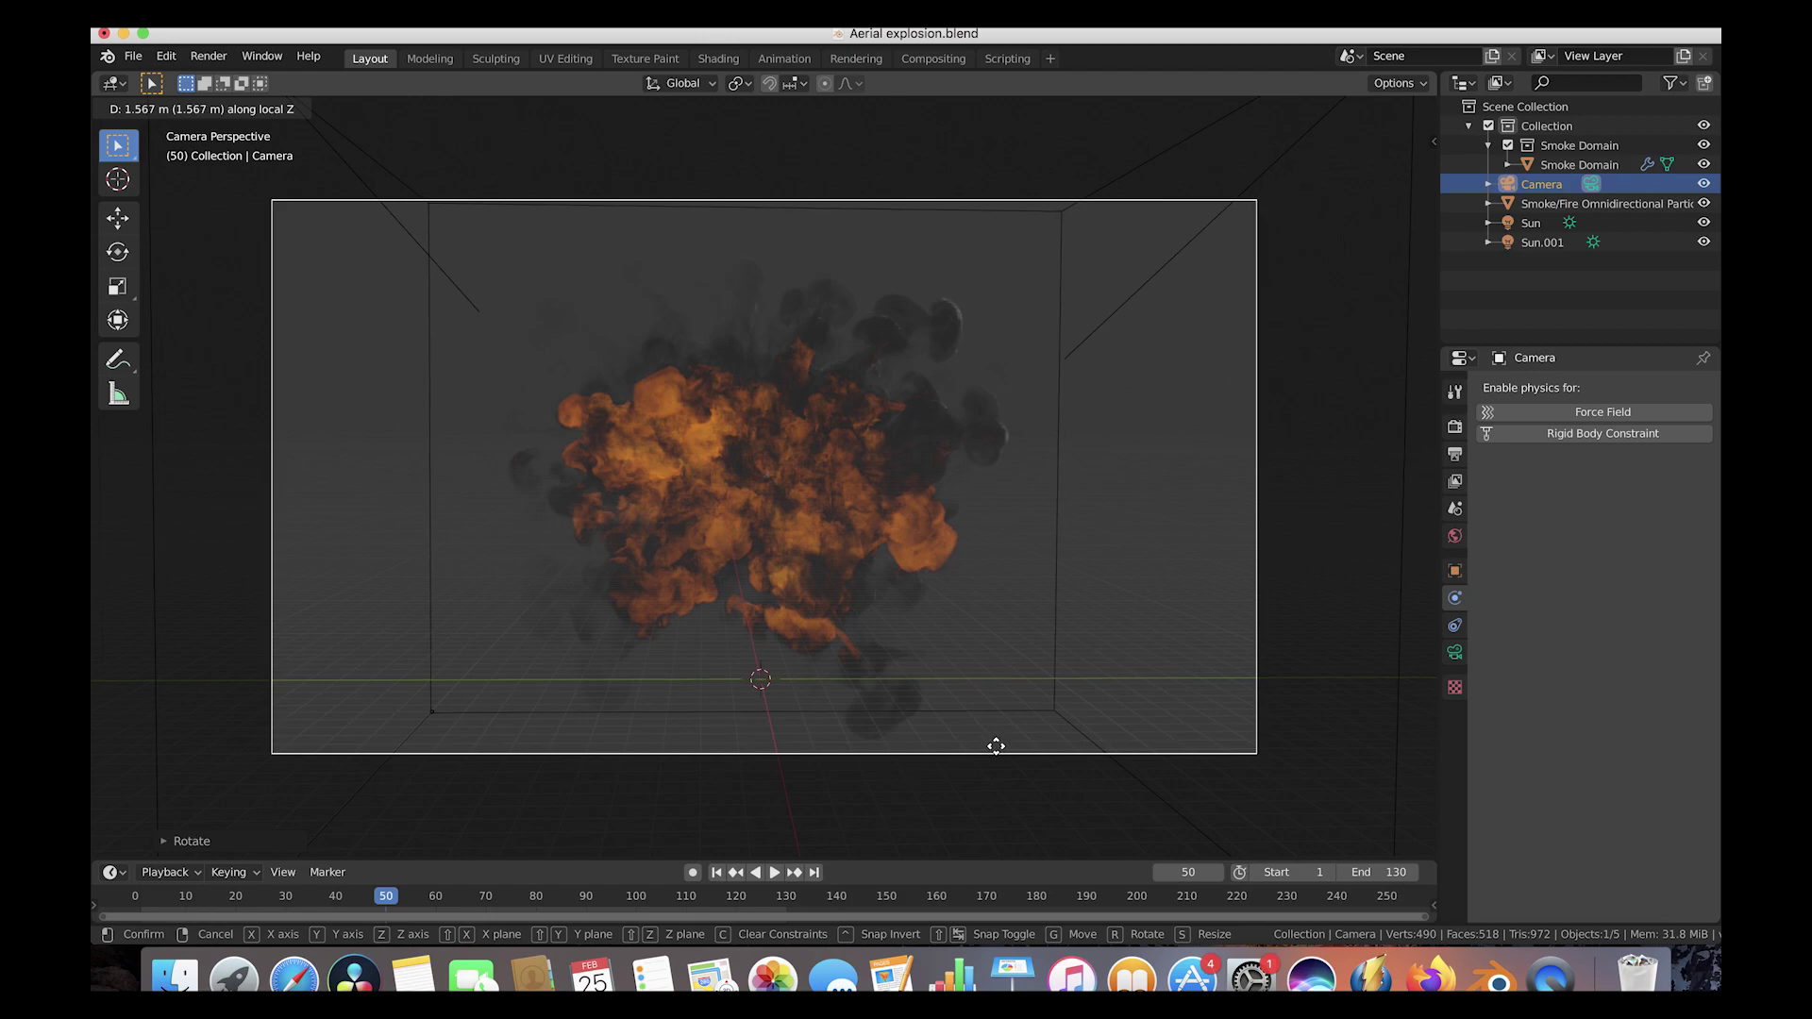
left_click(991, 745)
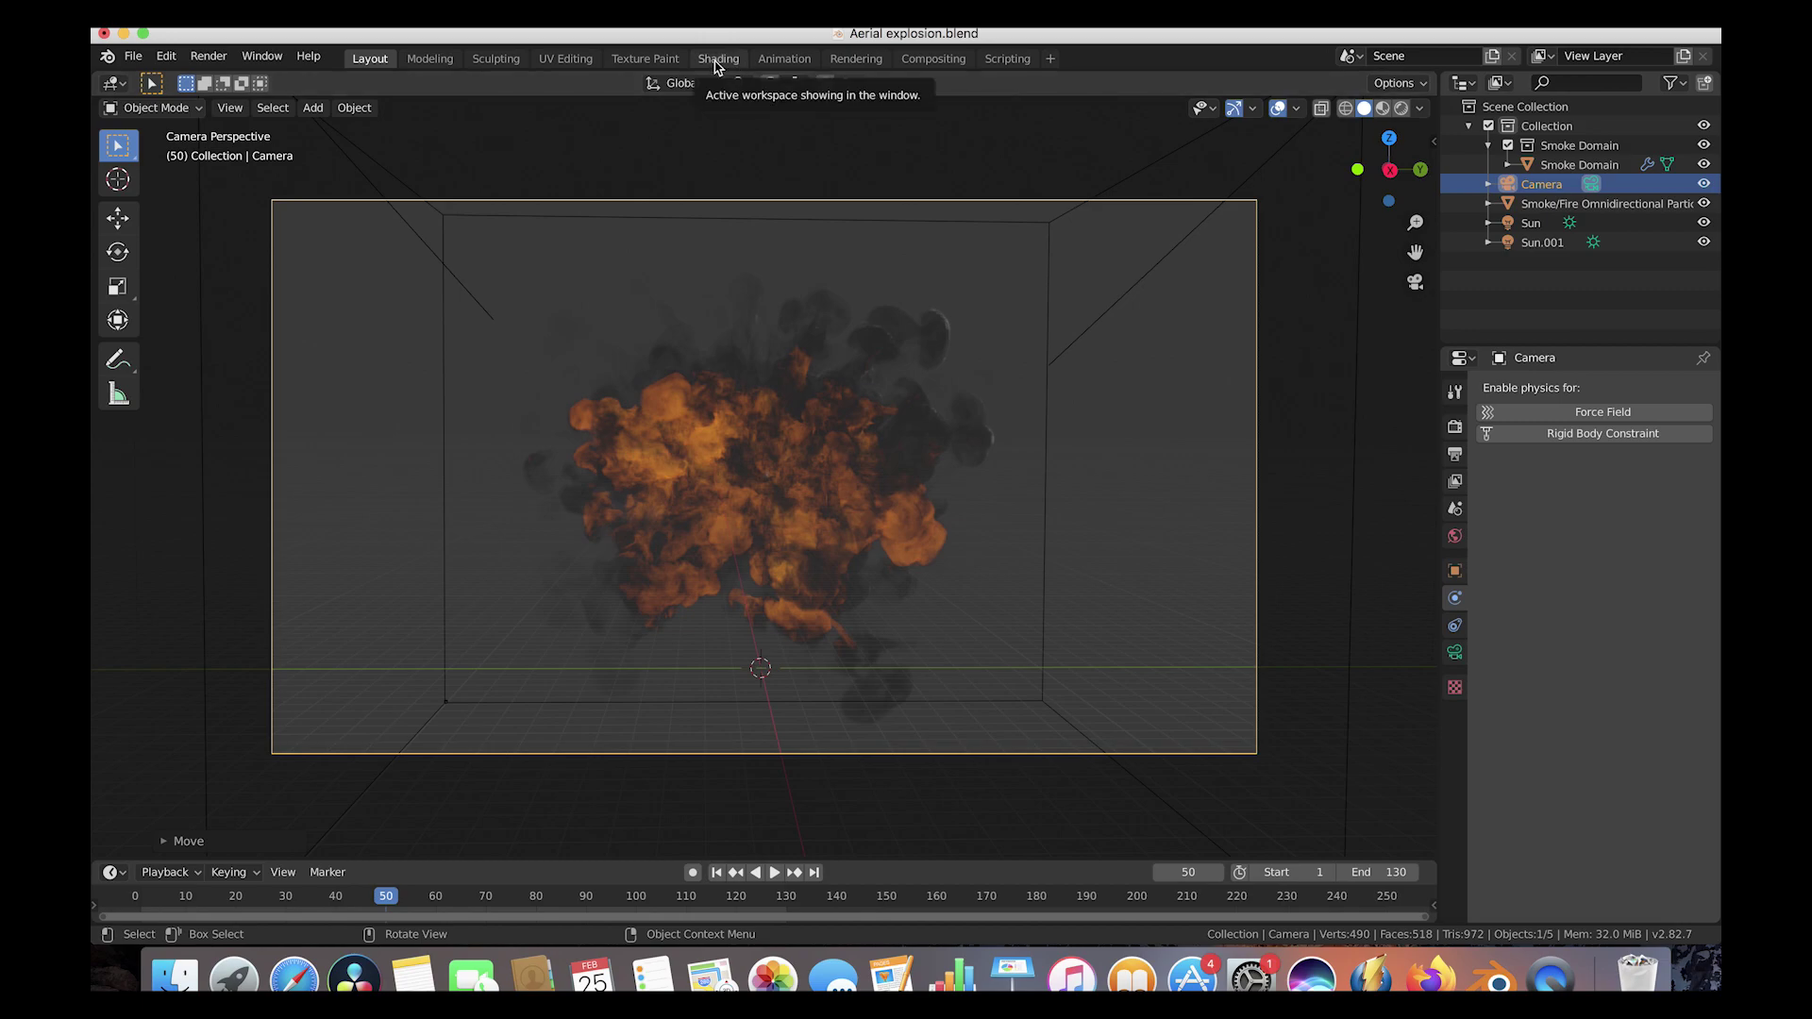
Step: Switch to the Shading workspace and show the explosion through the camera with rendered viewport shading
left_click(717, 61)
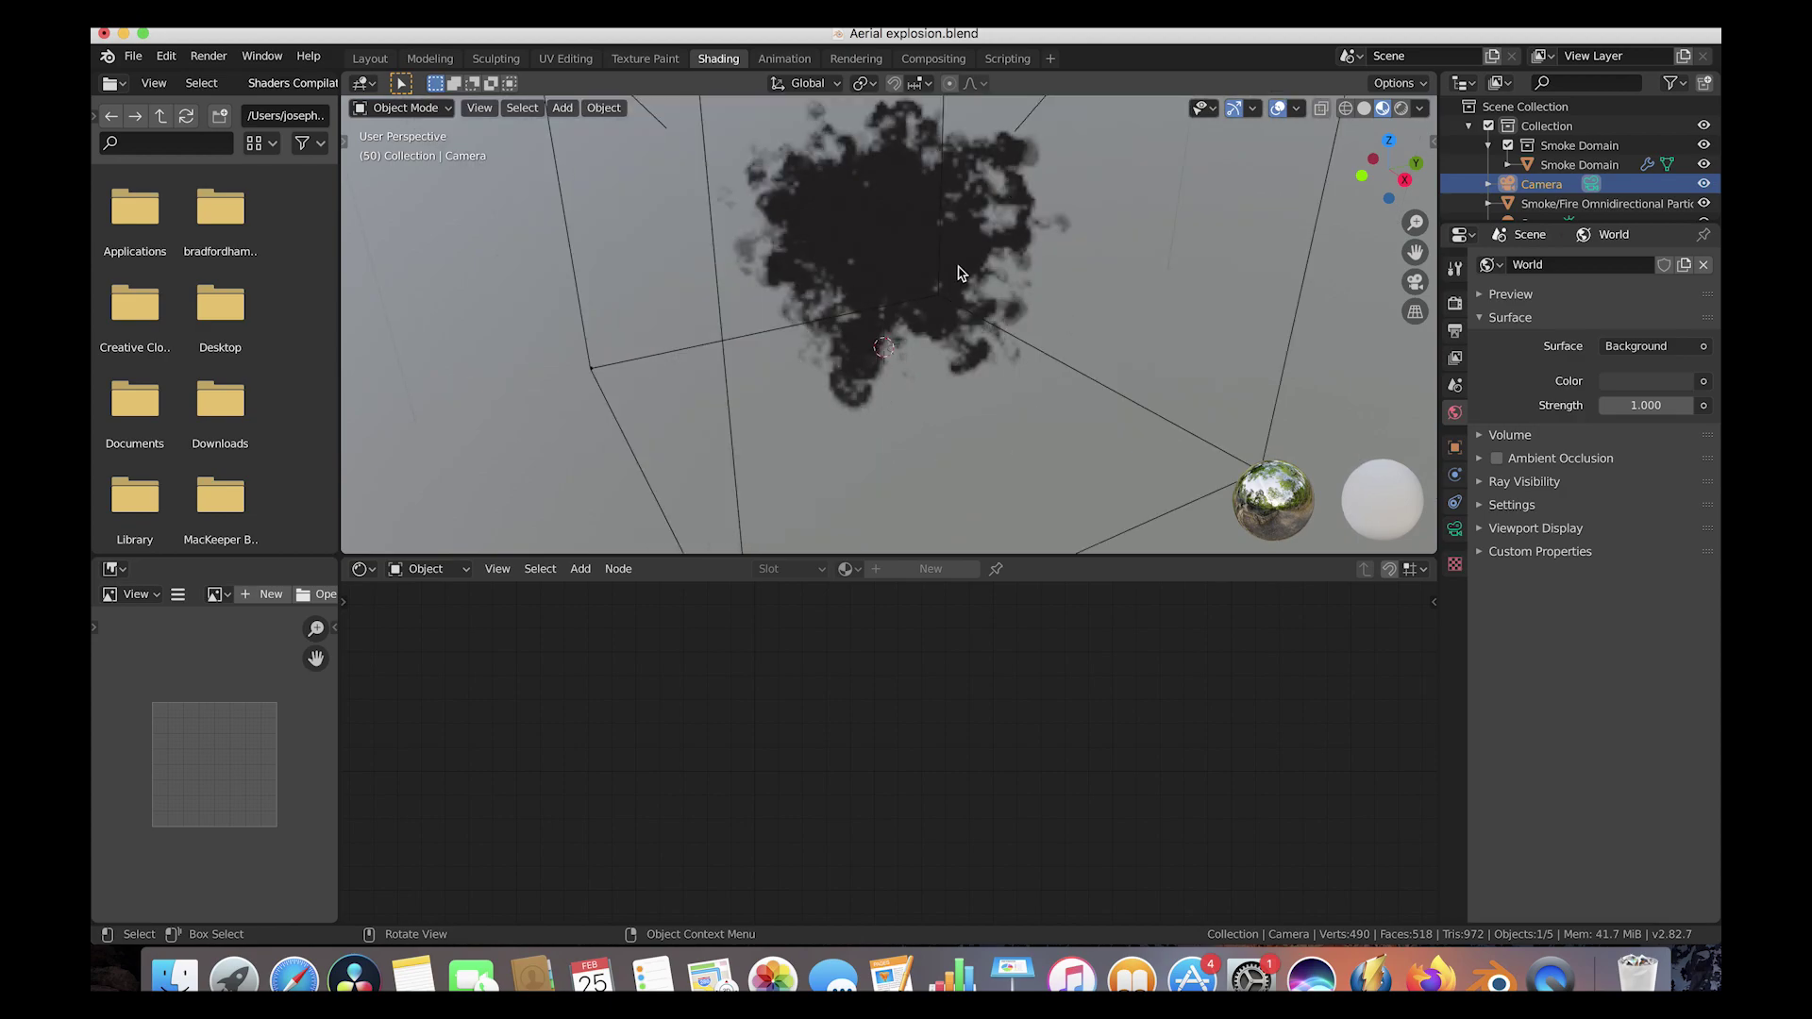
left_click(1401, 108)
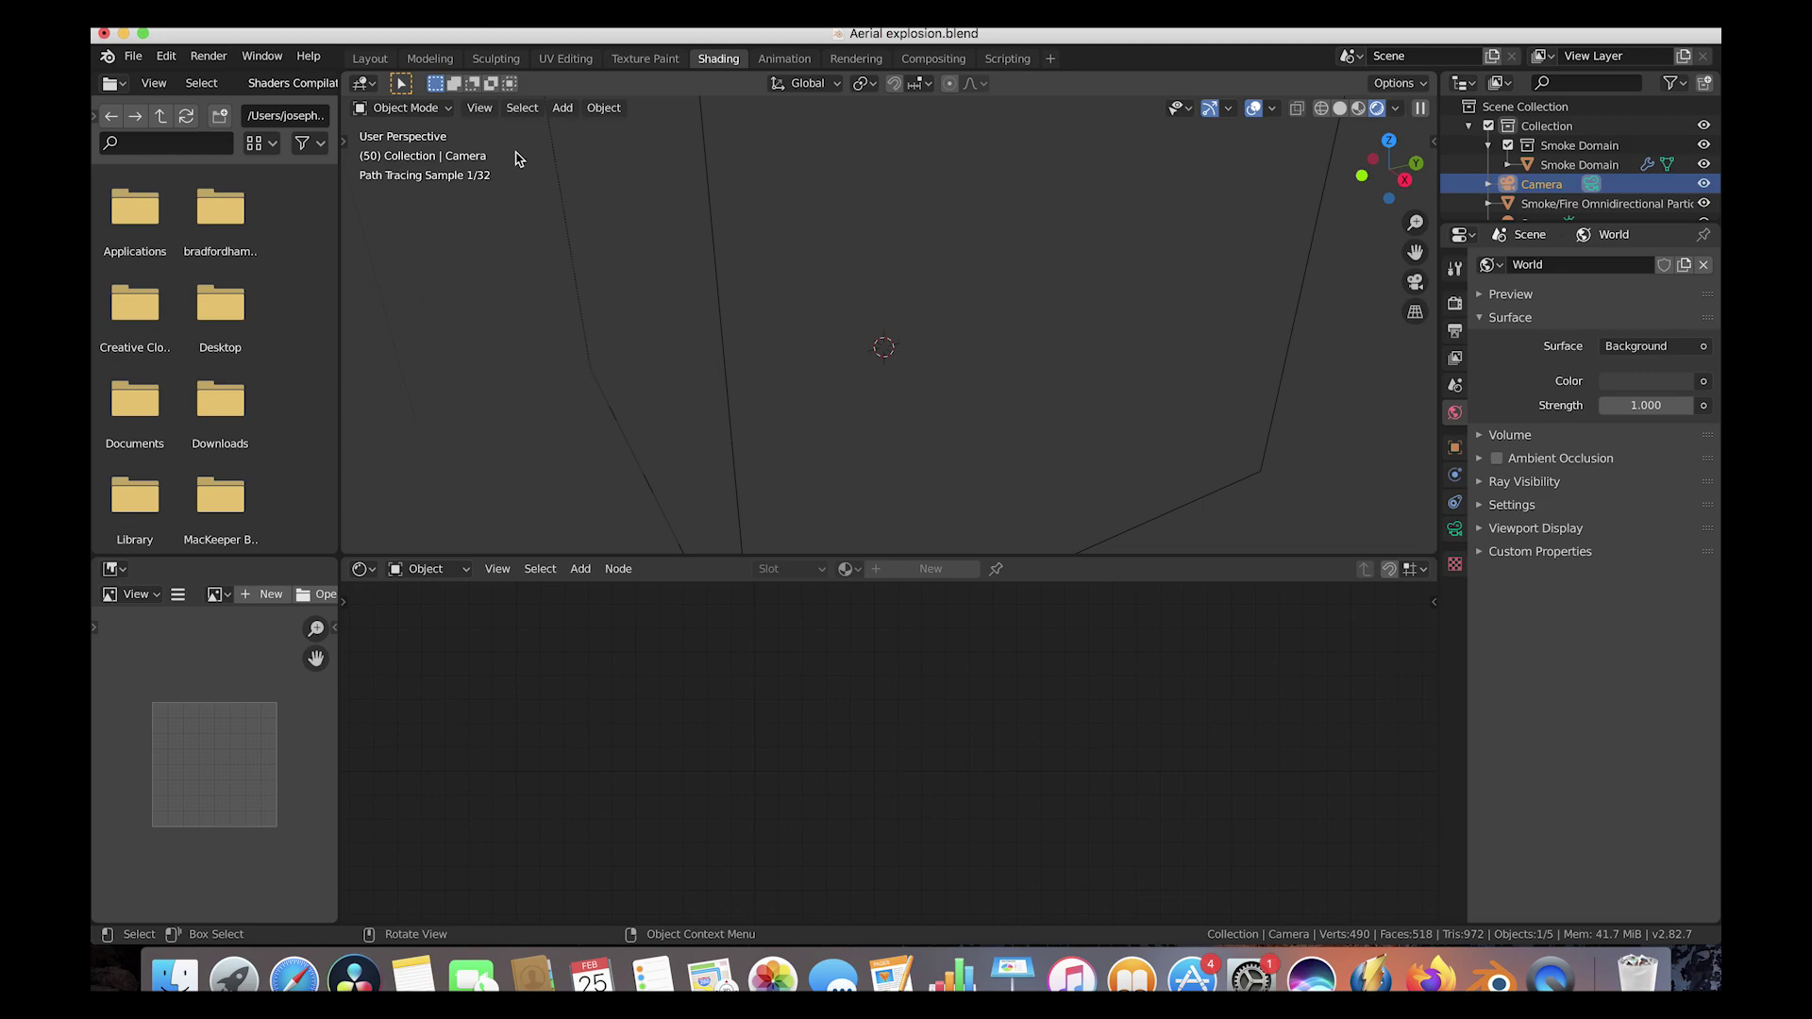
left_click(480, 108)
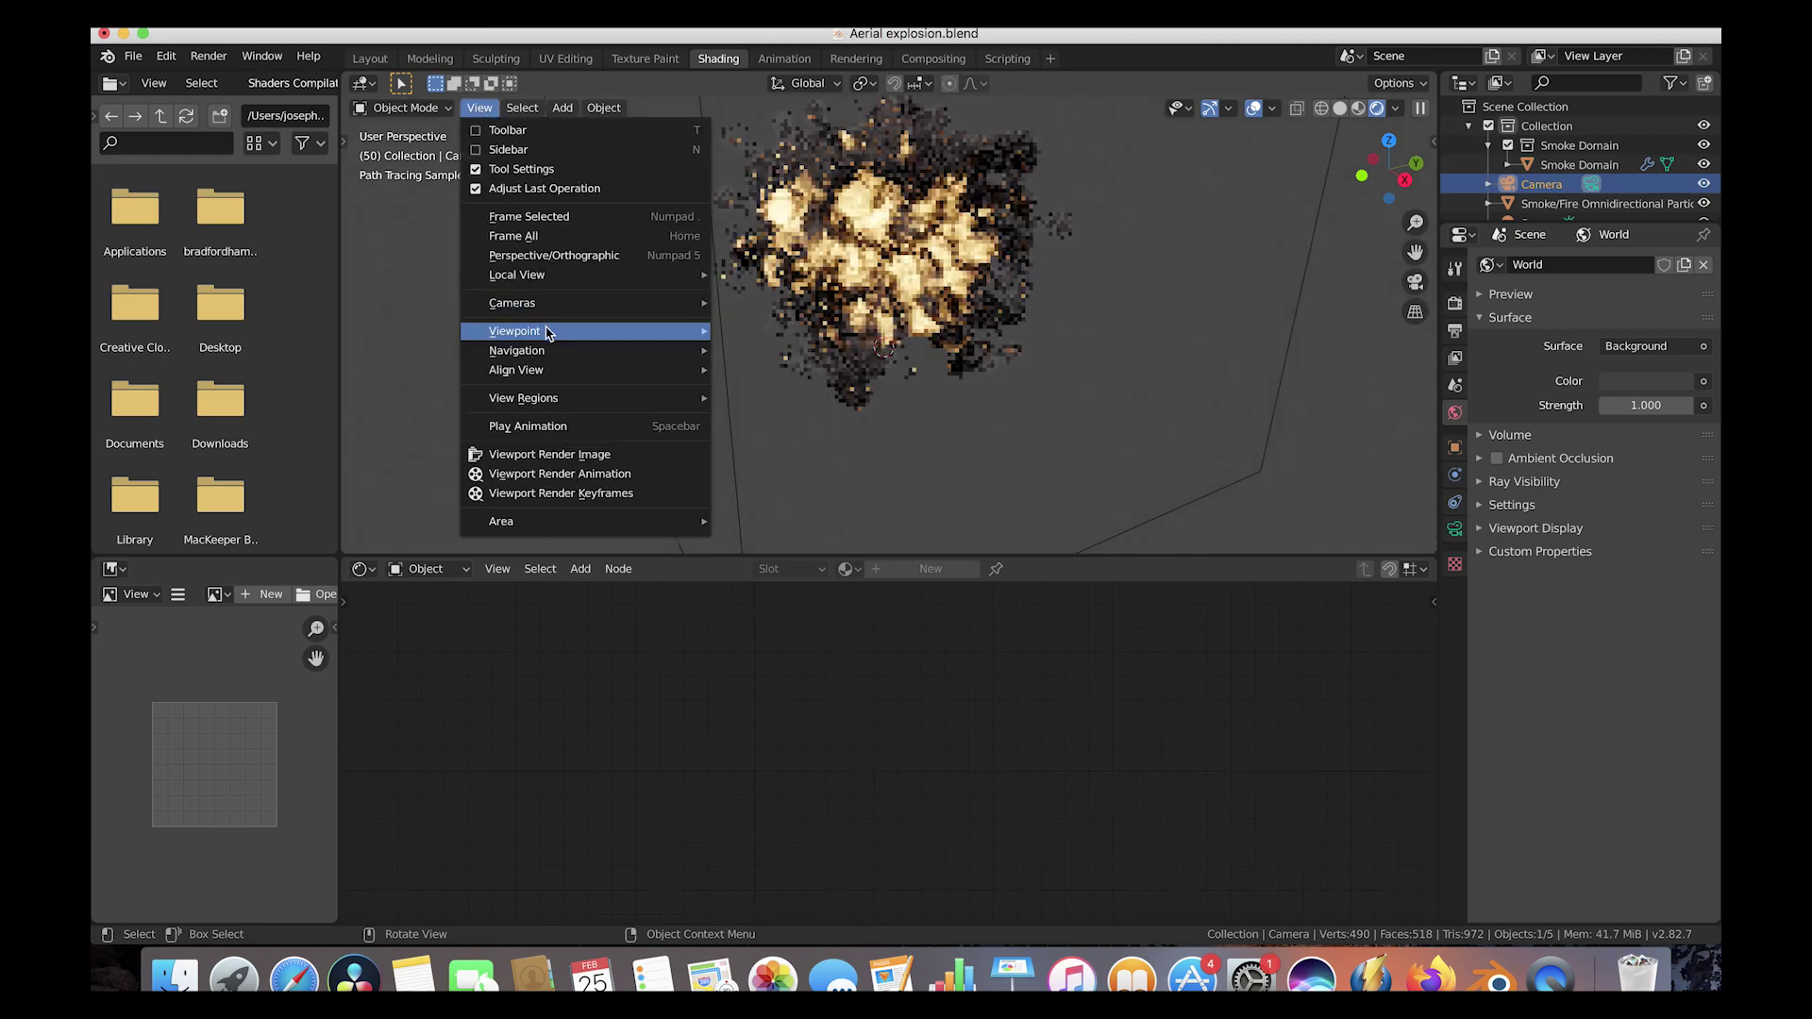
mouse_move(569, 331)
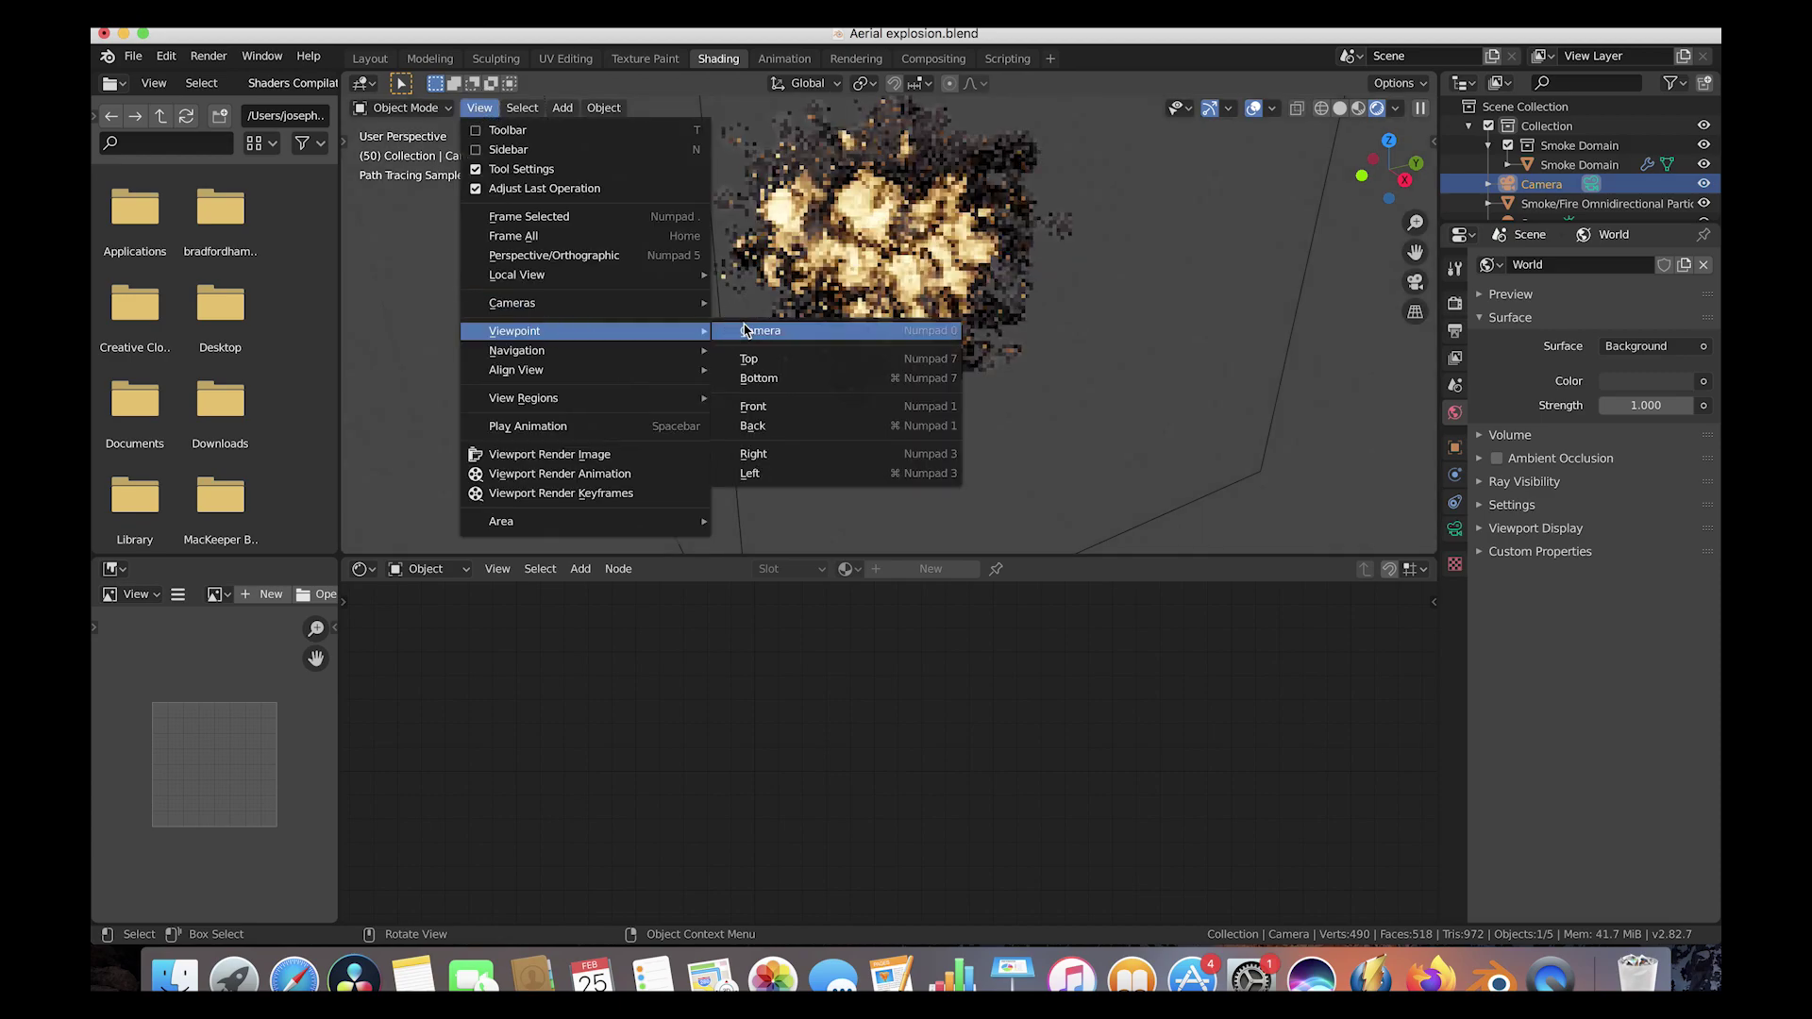
left_click(746, 330)
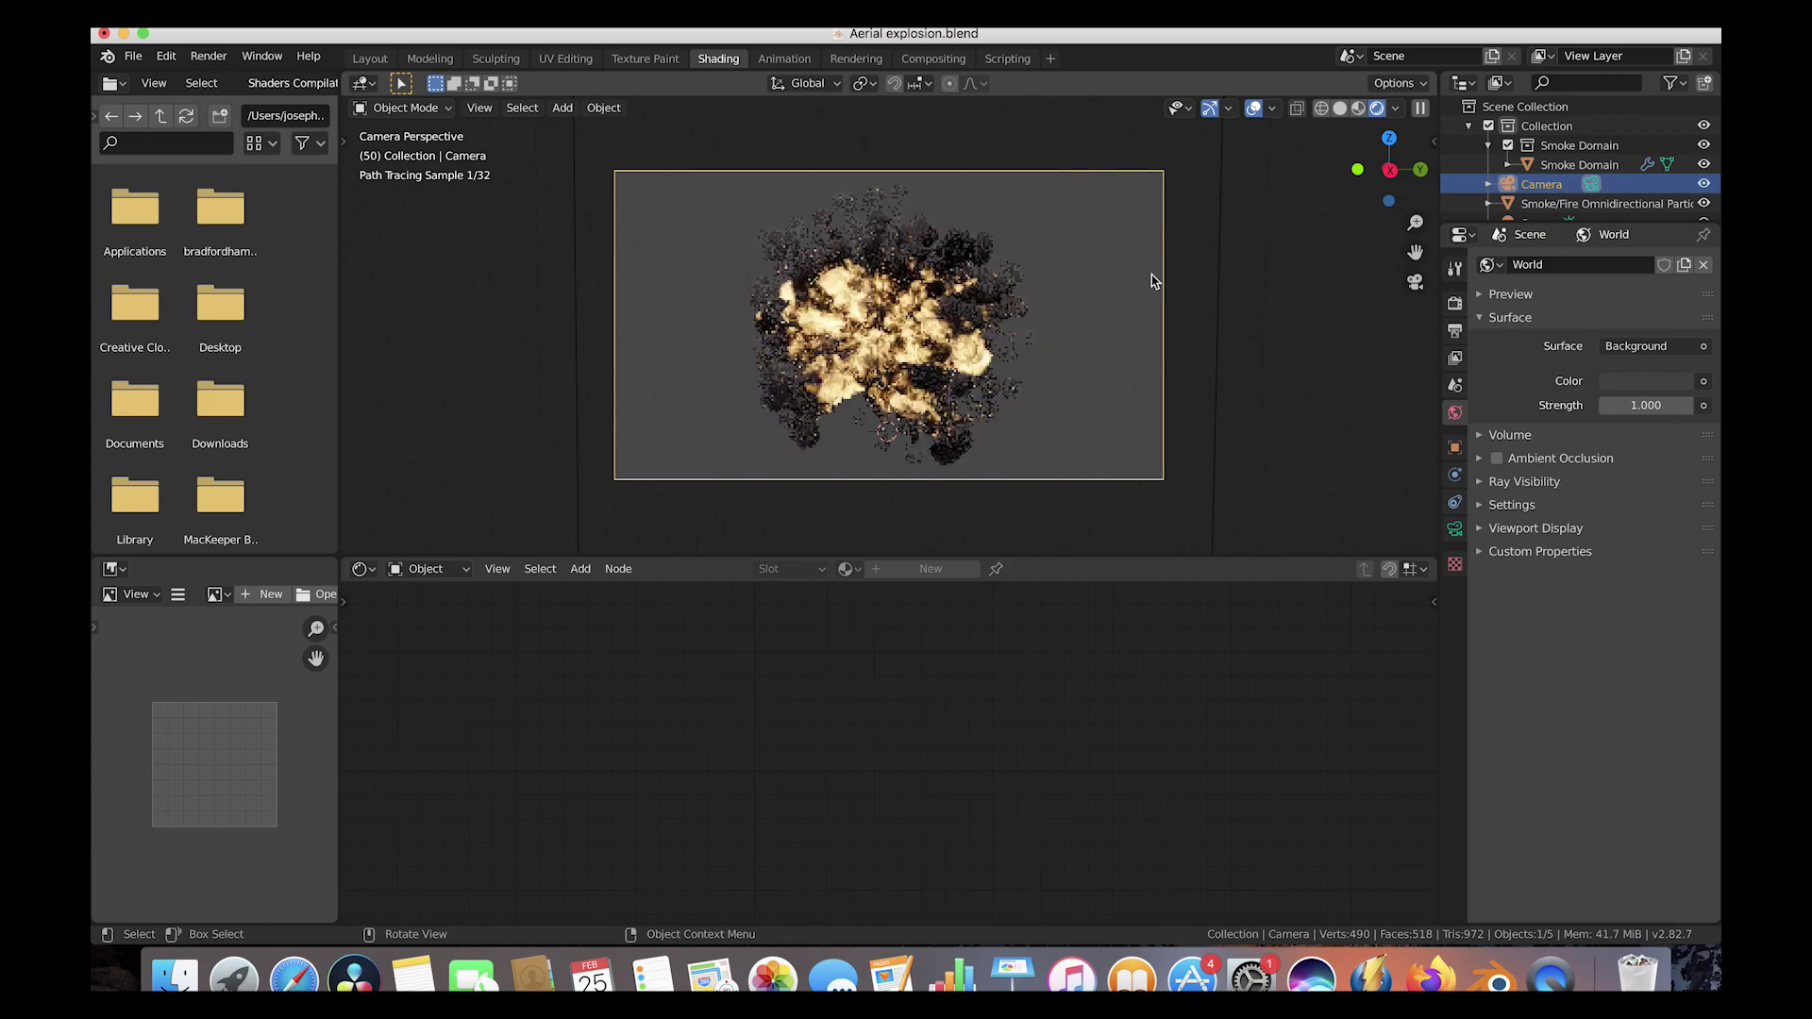
Step: Select the smoke domain and adjust the brightness of the RGB node that colours its smoke
left_click(1222, 255)
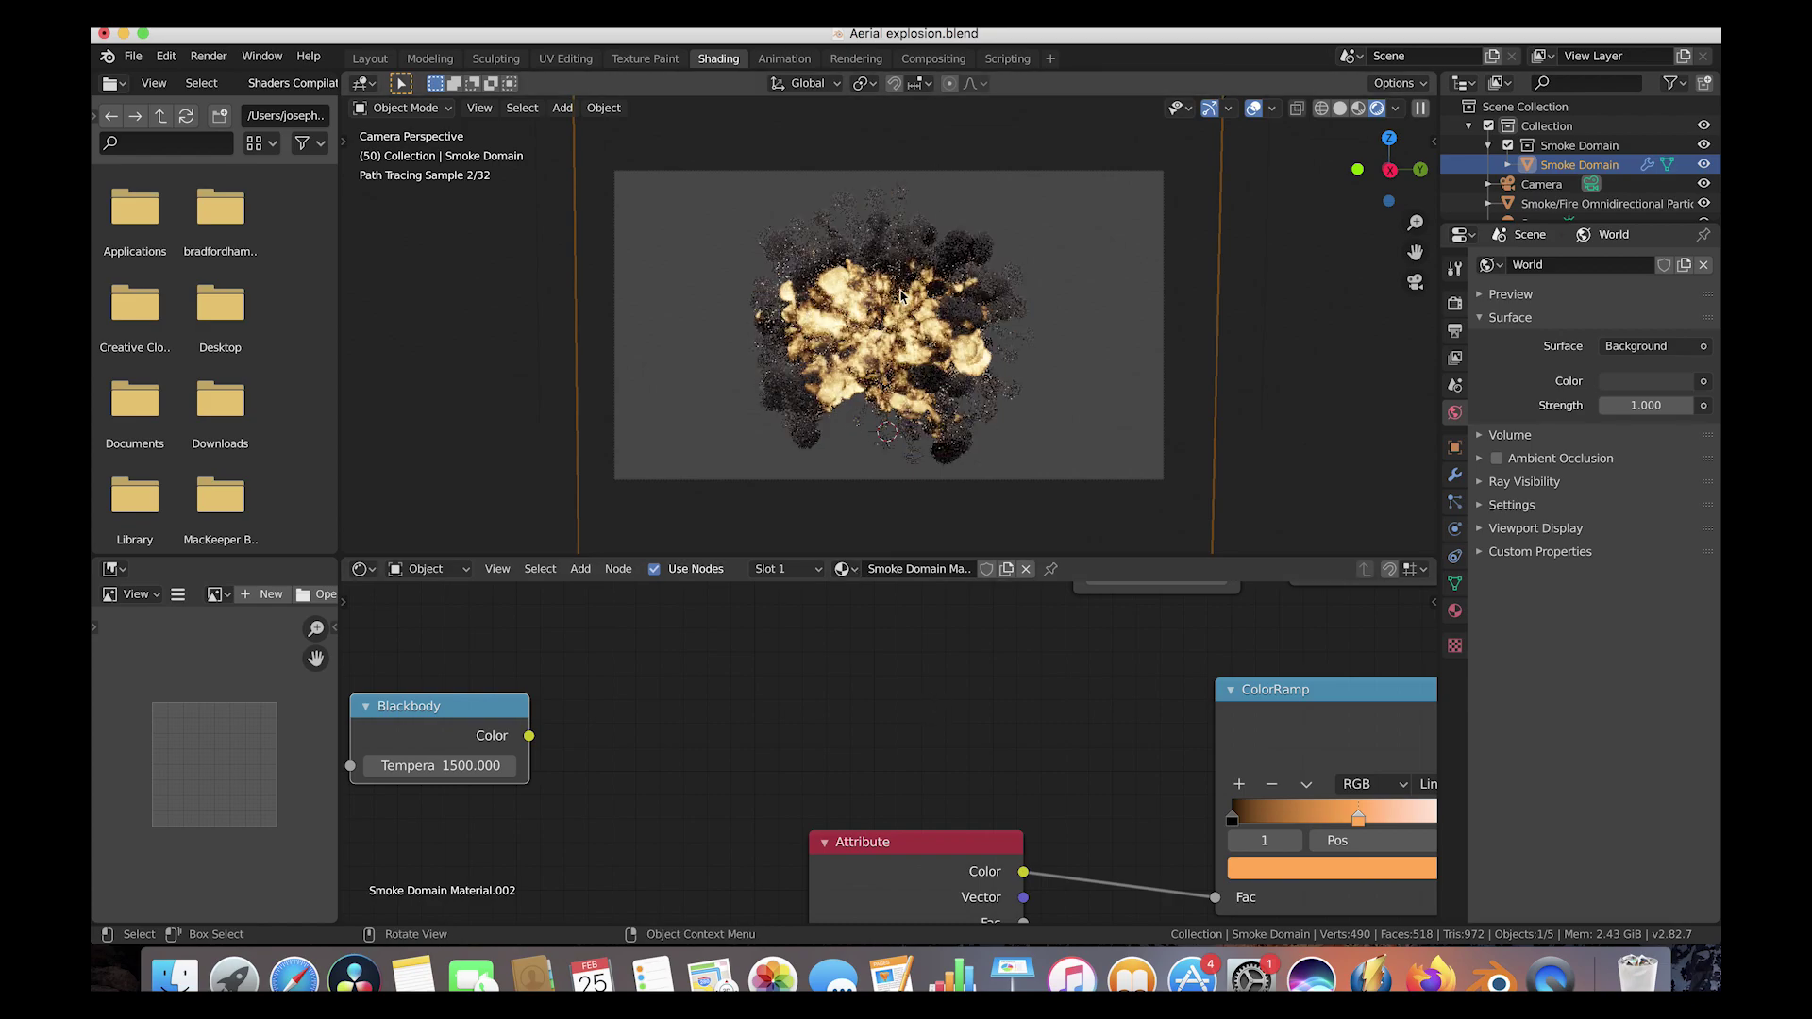
scroll(1071, 699, "down", 2)
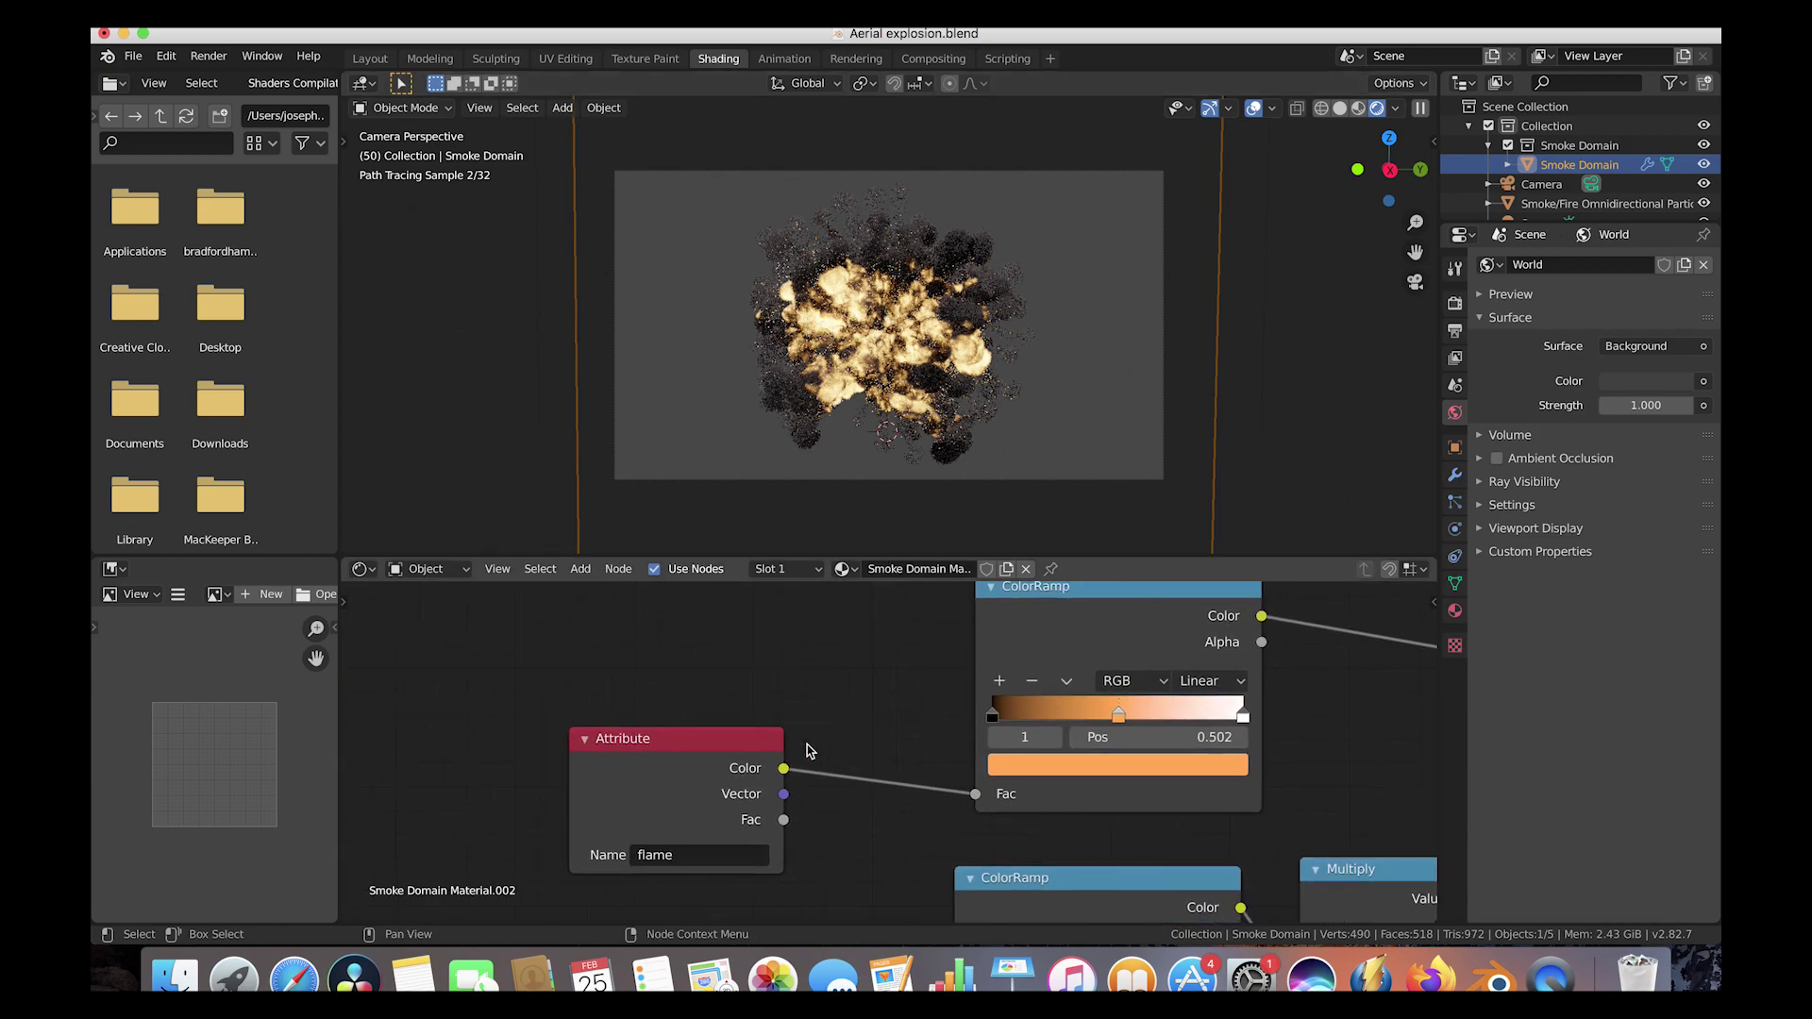
middle_click_drag(1071, 700, 809, 750)
scroll(809, 750, "down", 5)
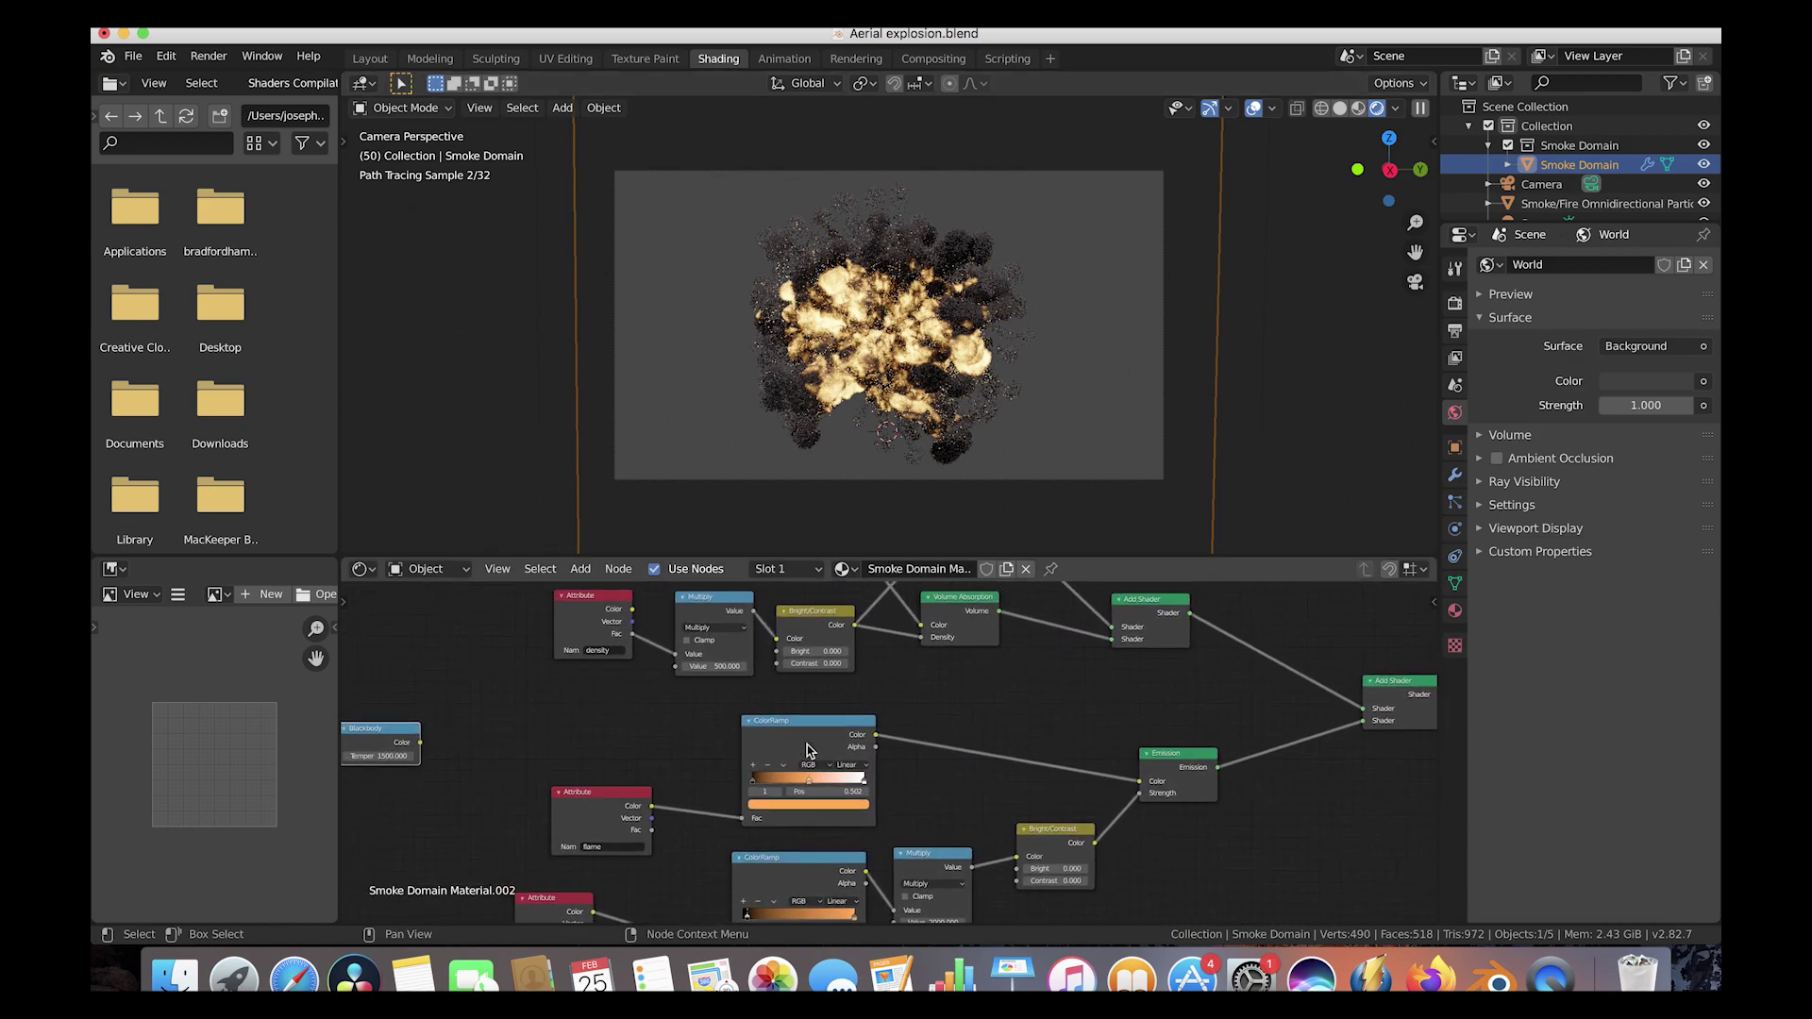
scroll(807, 746, "down", 2)
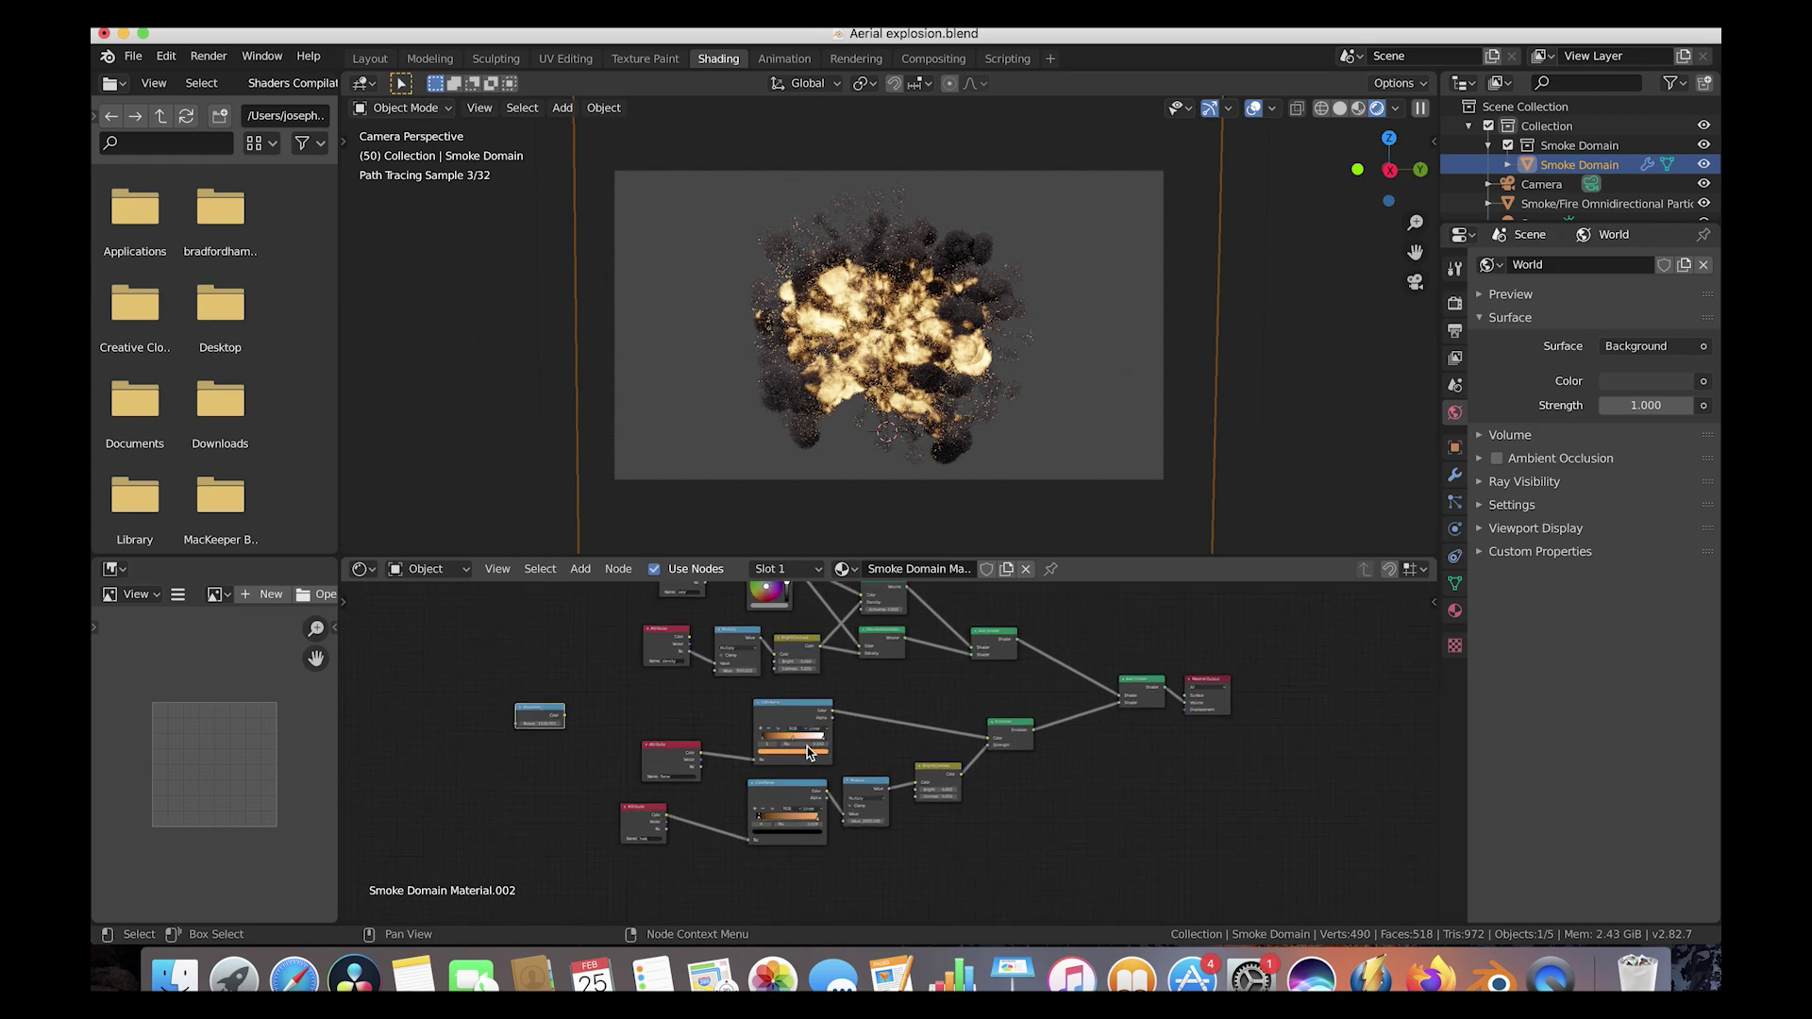
scroll(807, 745, "up", 1)
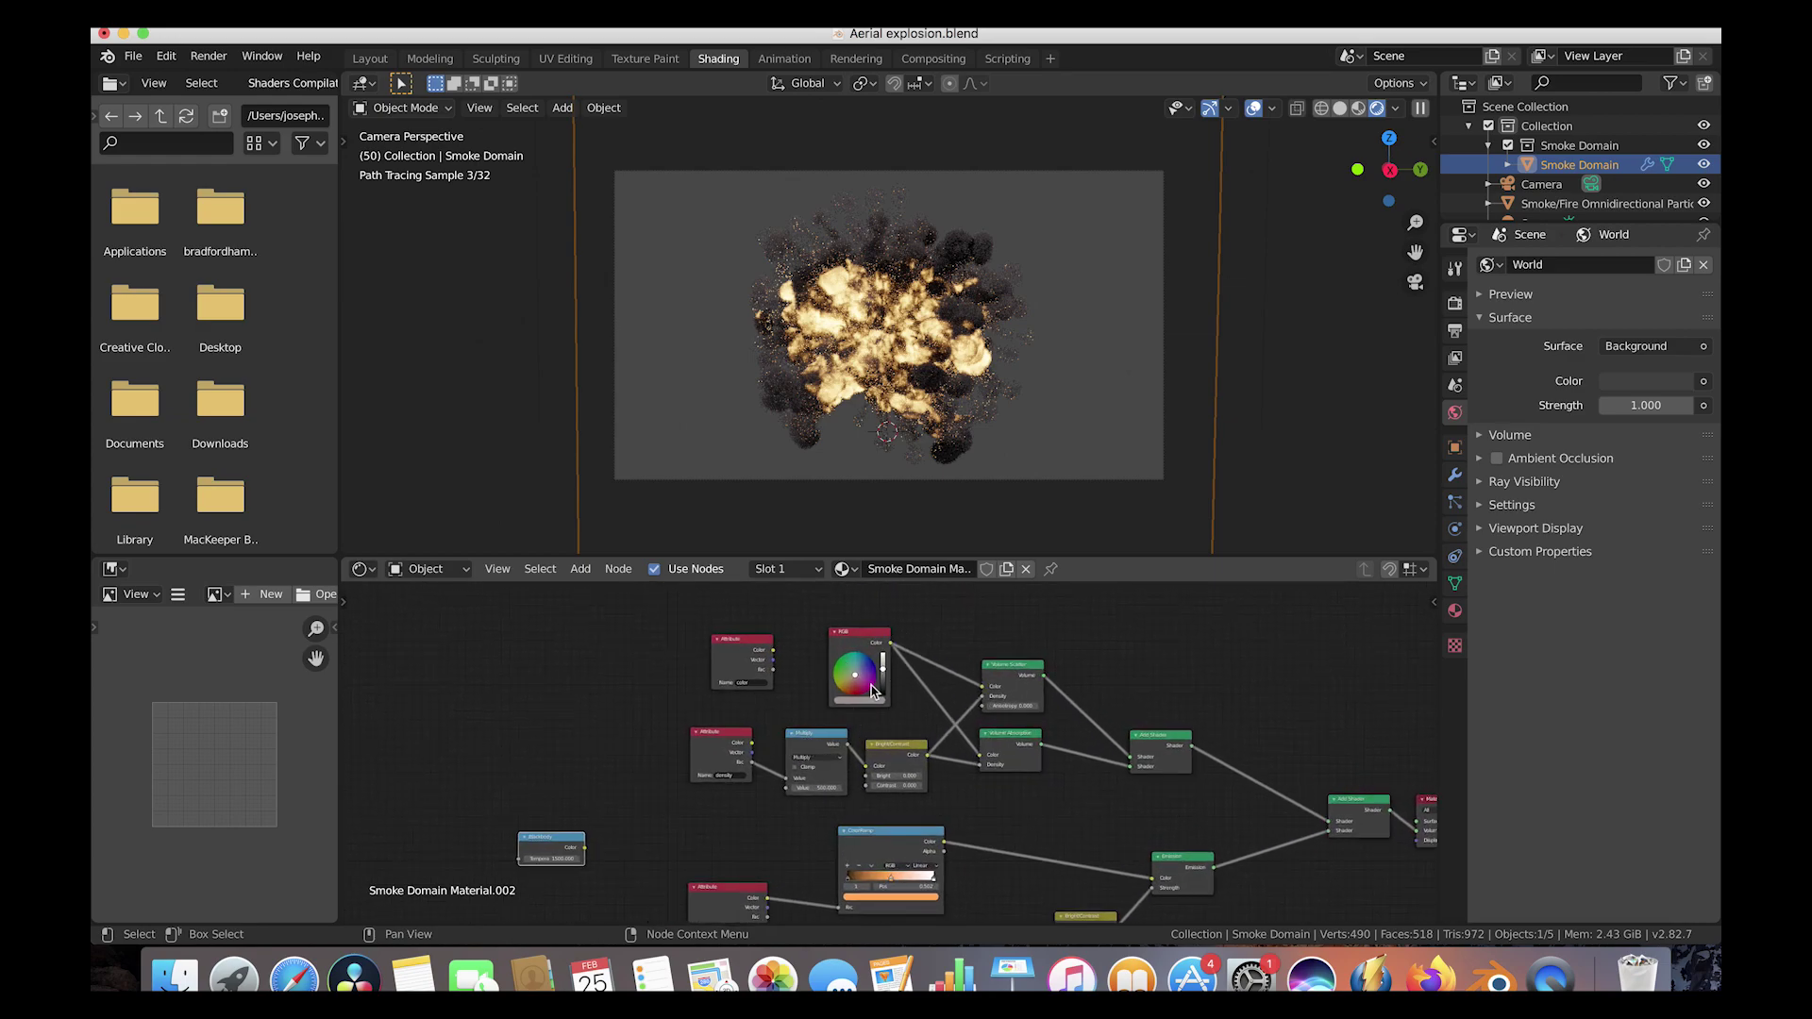
scroll(876, 672, "up", 1)
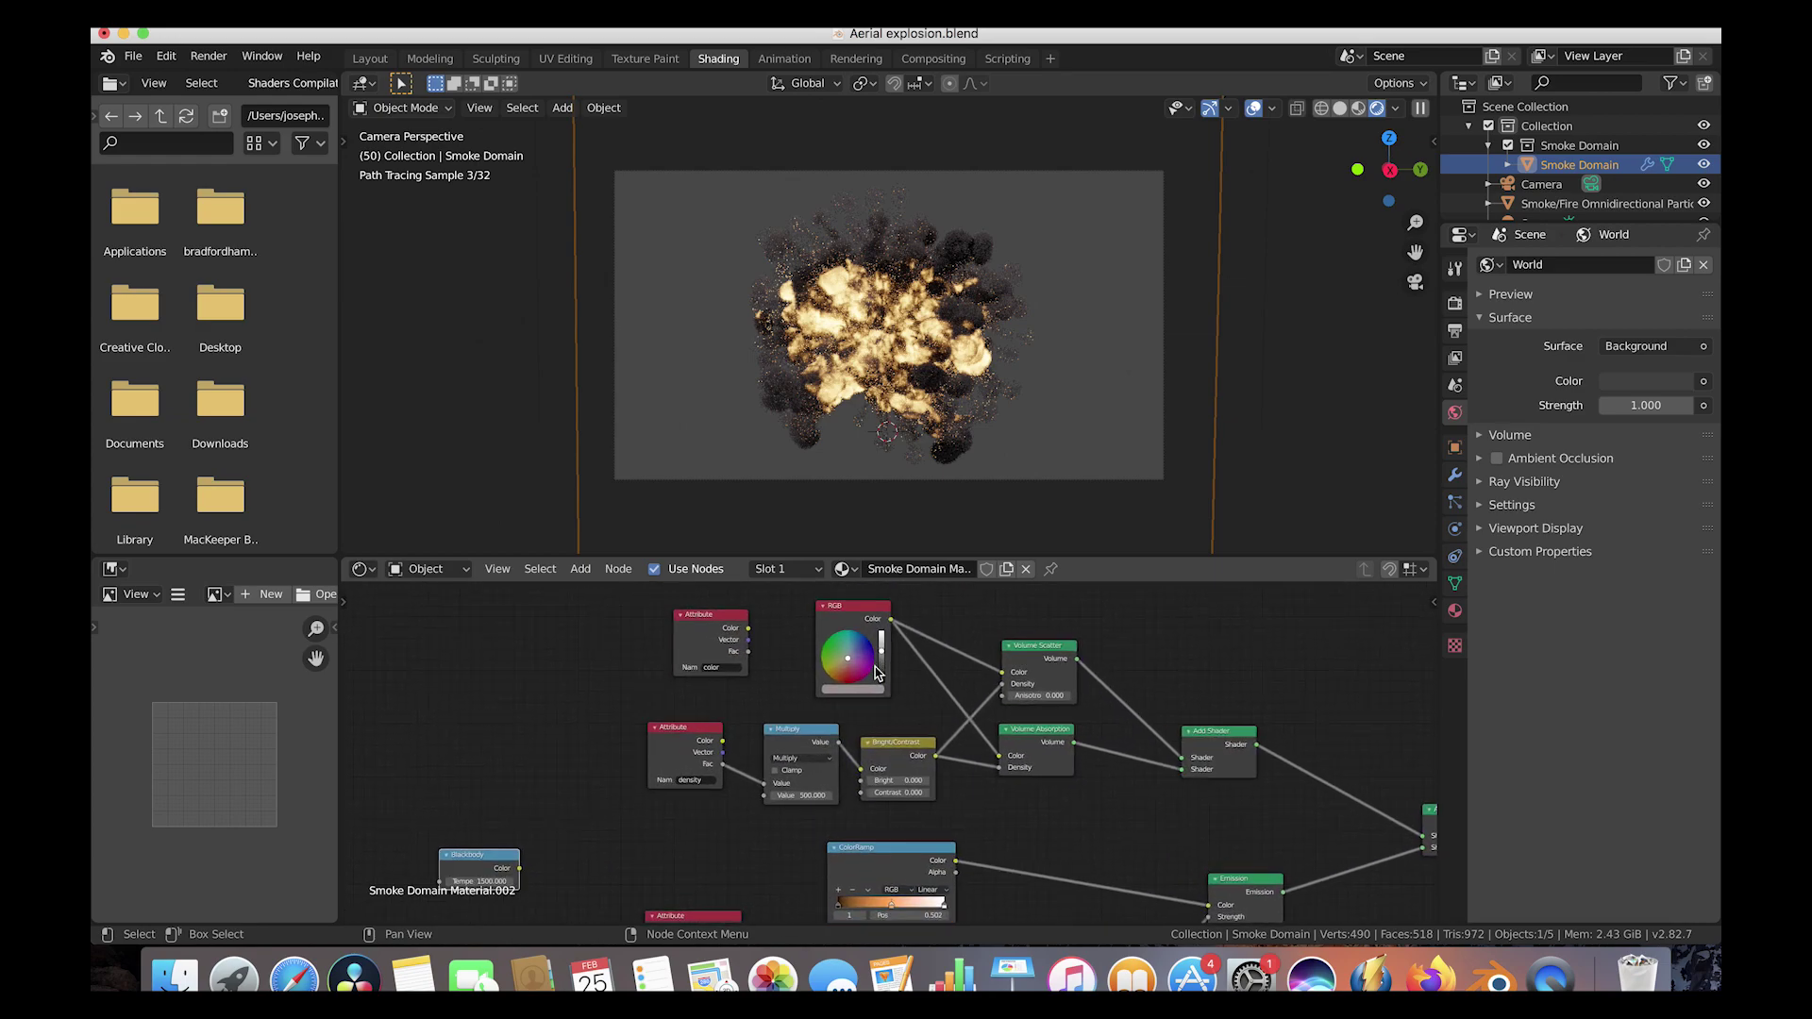
left_click(882, 652)
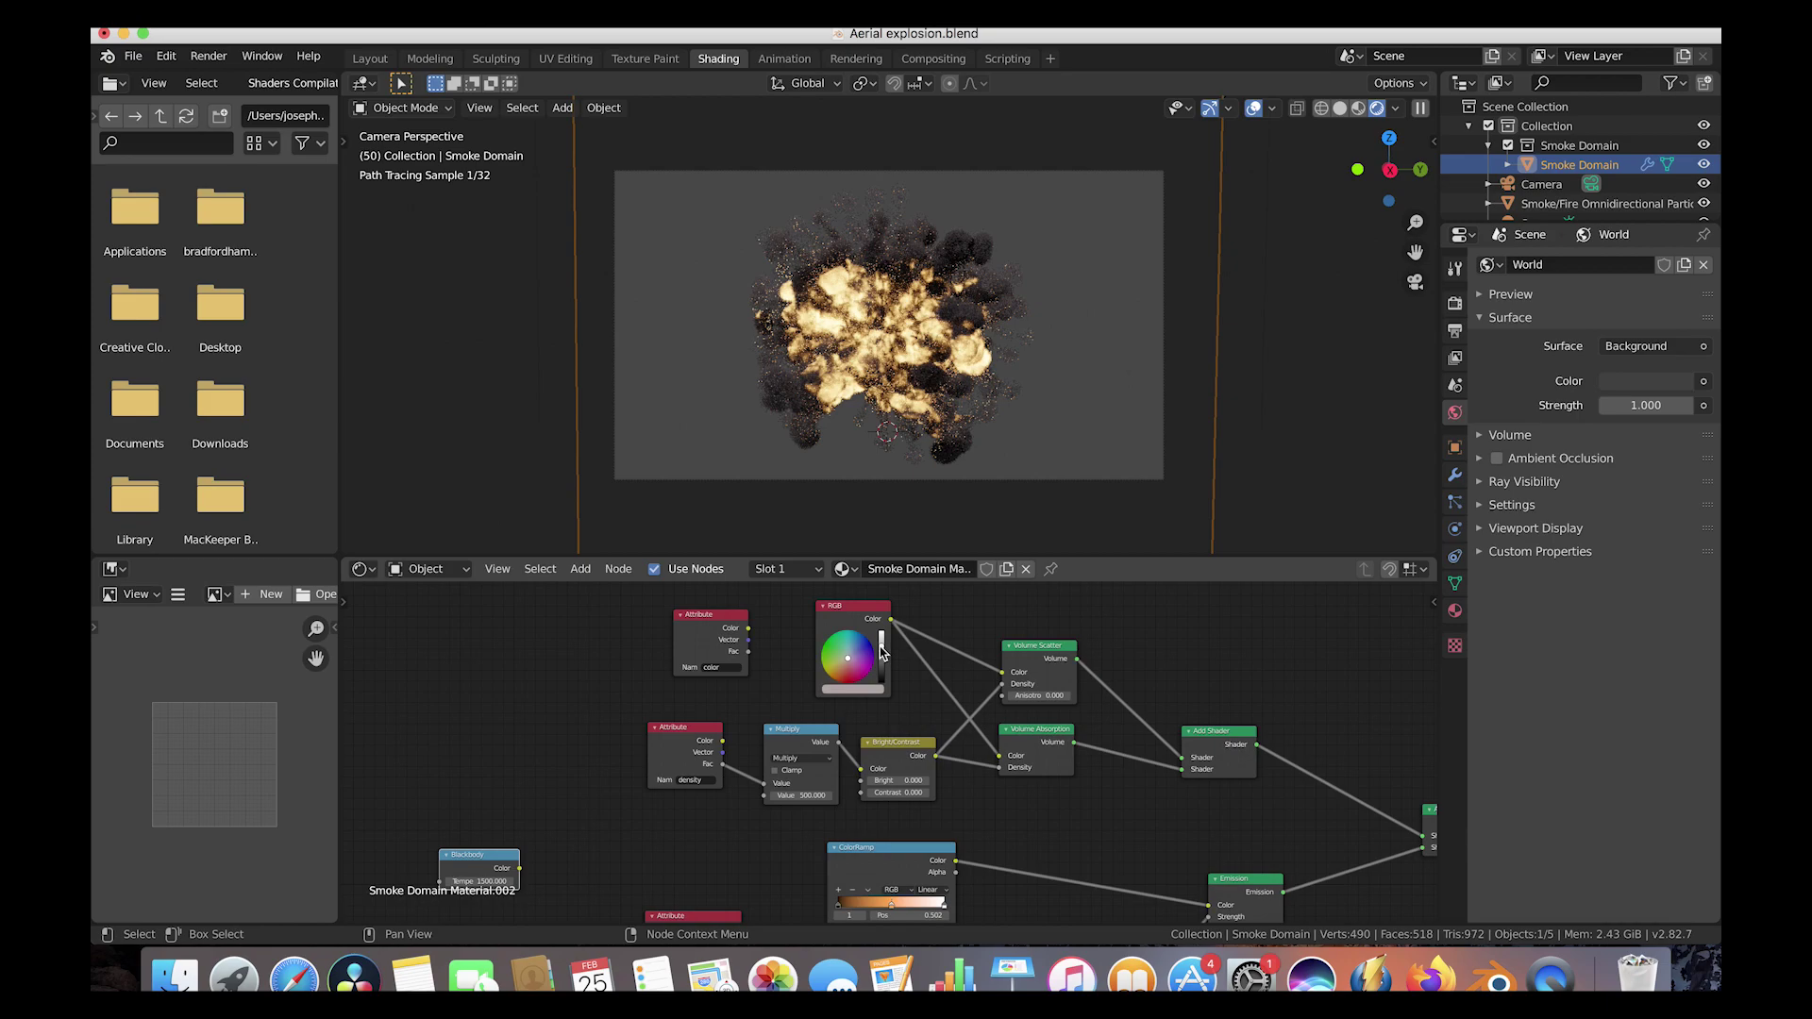
Step: Set the density branch's Multiply value to 280 and the contrast of its Bright/Contrast node to 1
scroll(802, 746, "down", 3)
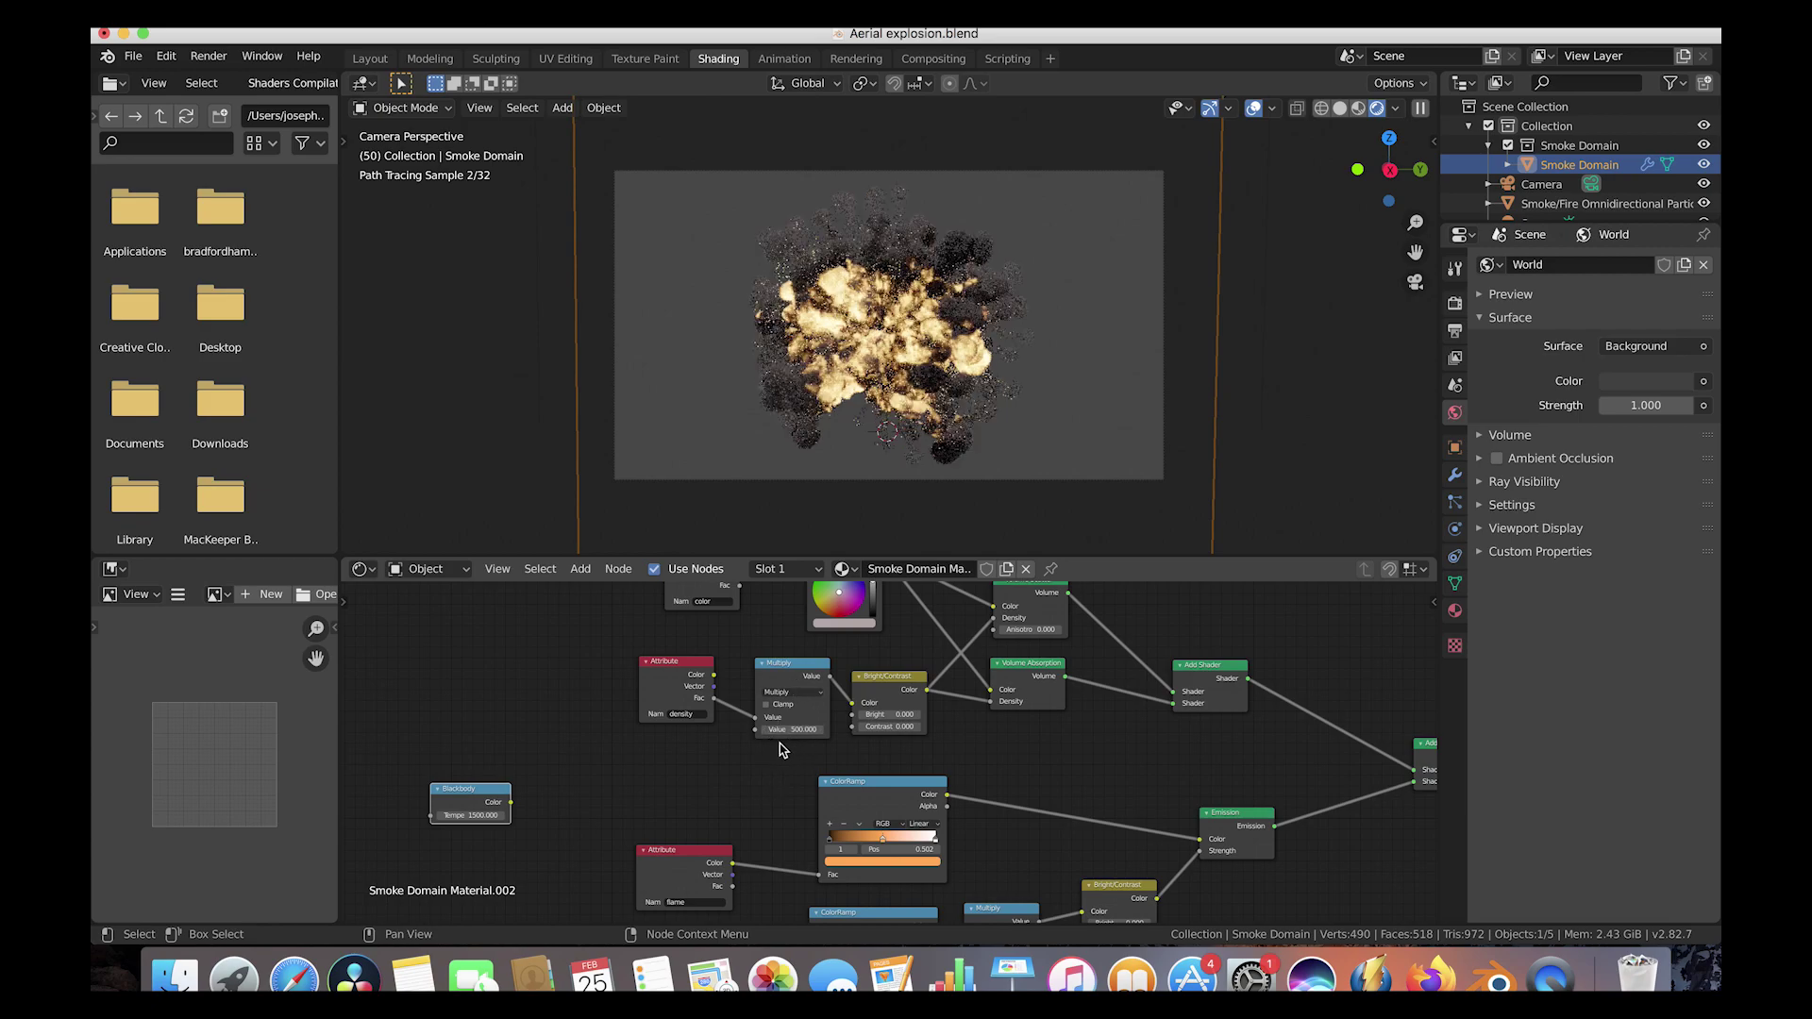
left_click(793, 729)
left_click(792, 729)
type("280")
key("Return")
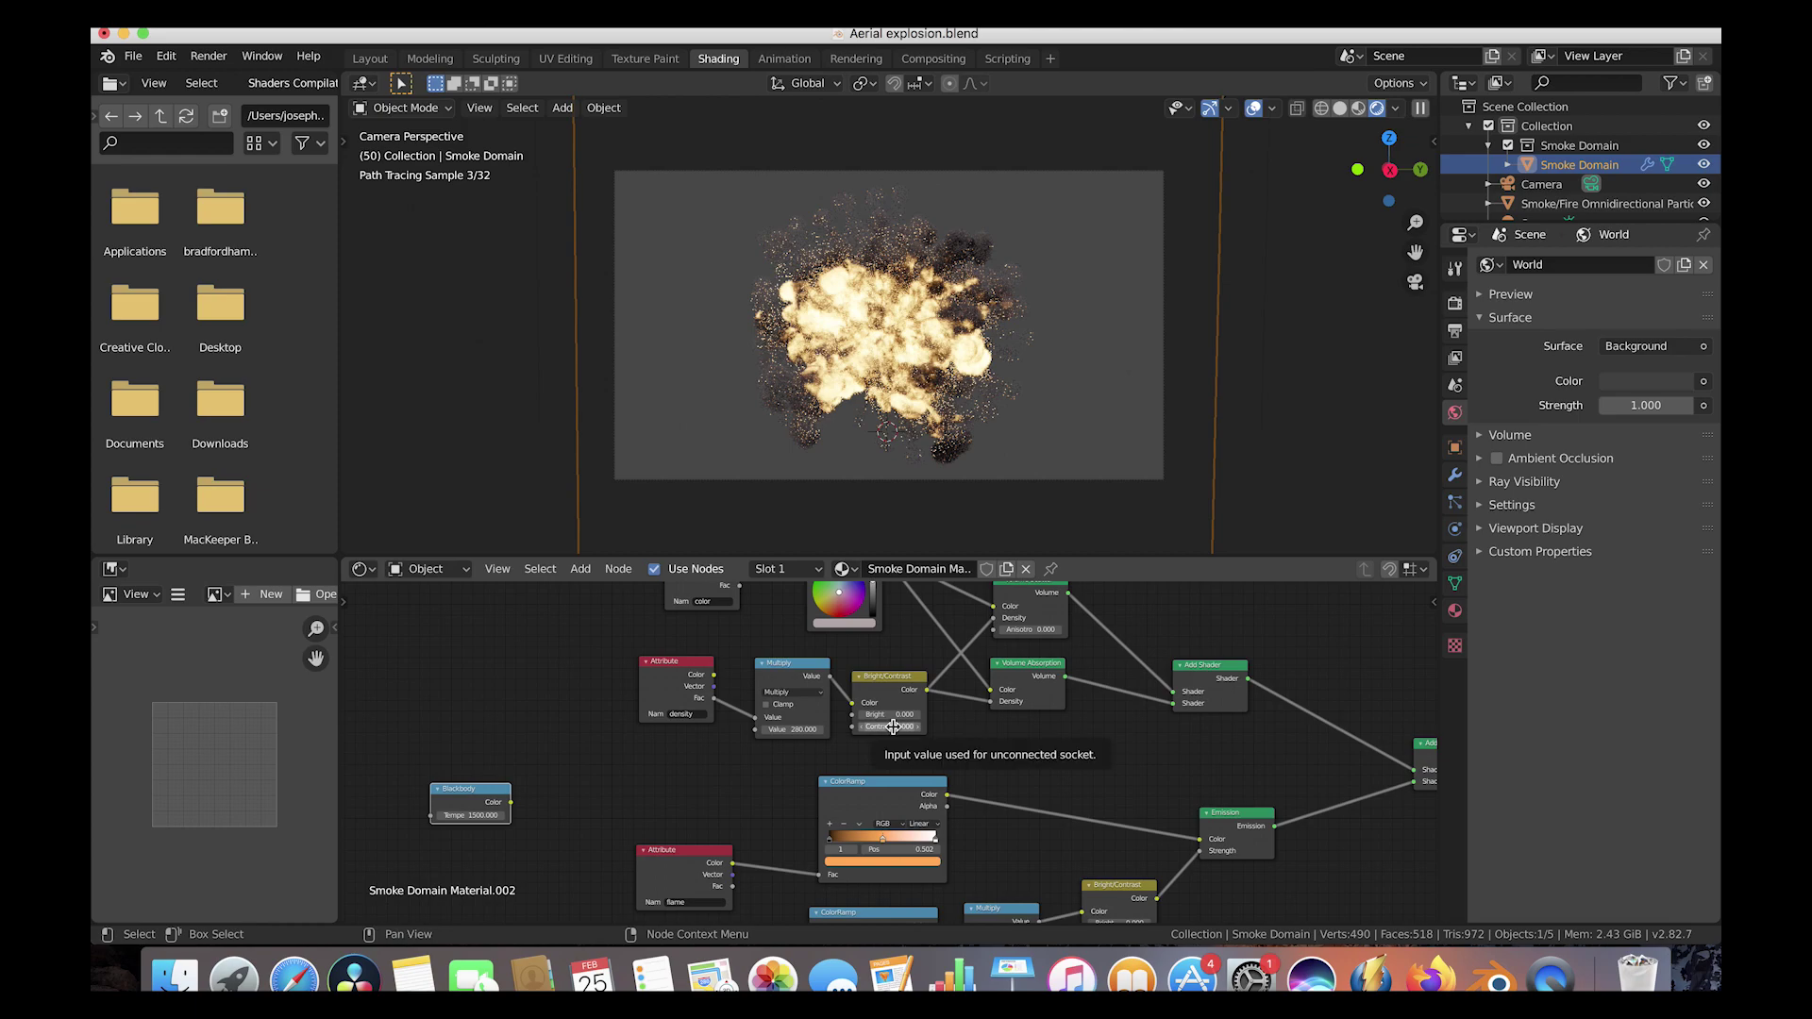
left_click(892, 726)
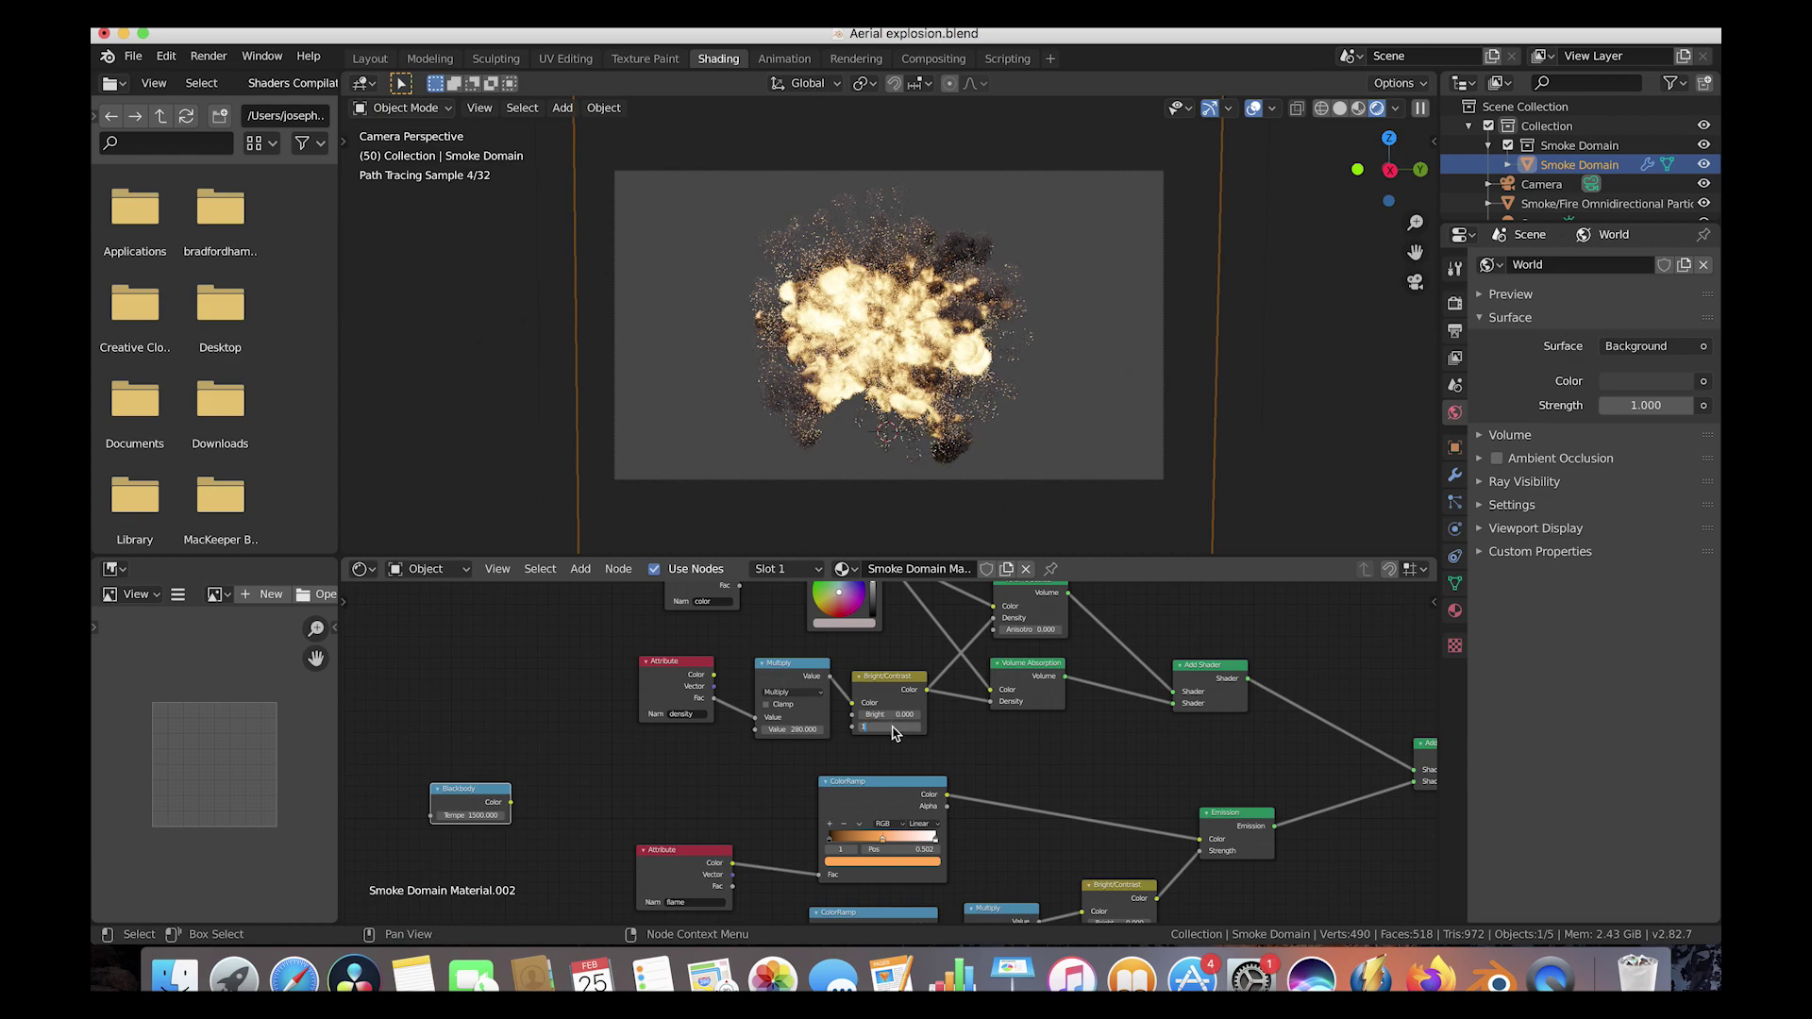
key("Return")
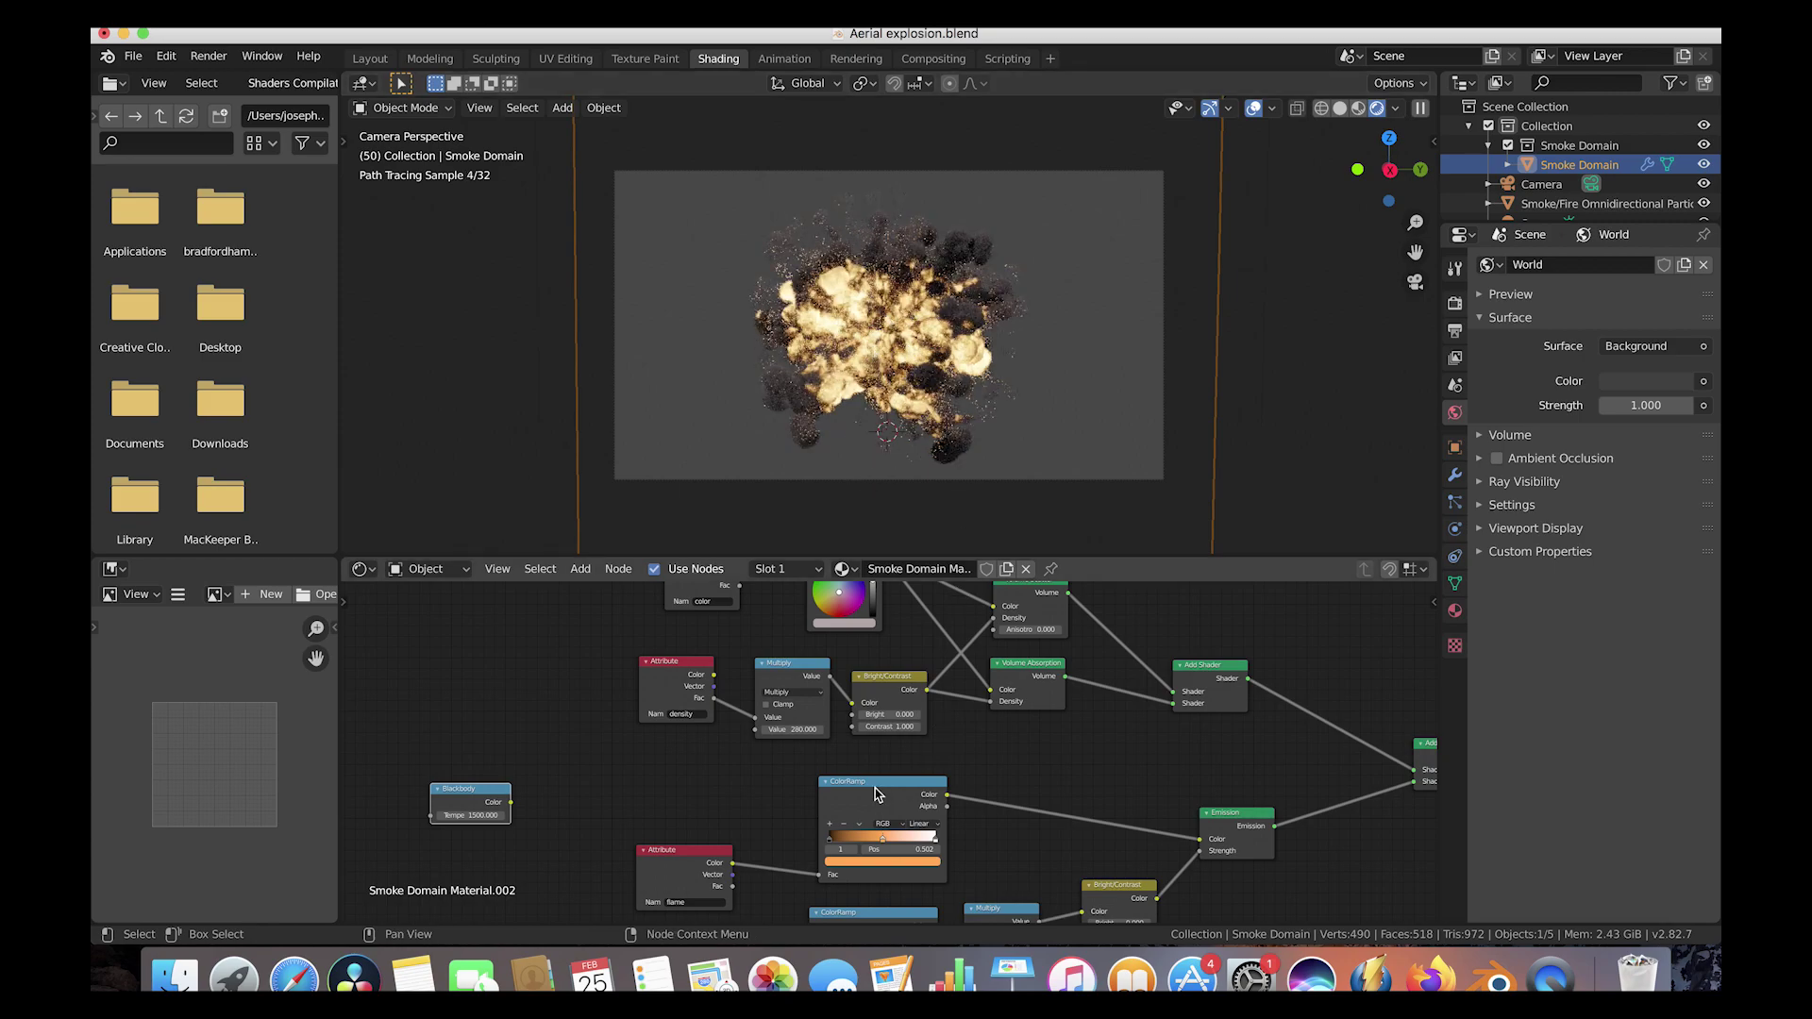
Step: Set the Multiply value in the heat branch that drives the emission strength to 120
scroll(906, 792, "down", 5)
scroll(906, 792, "right", 3)
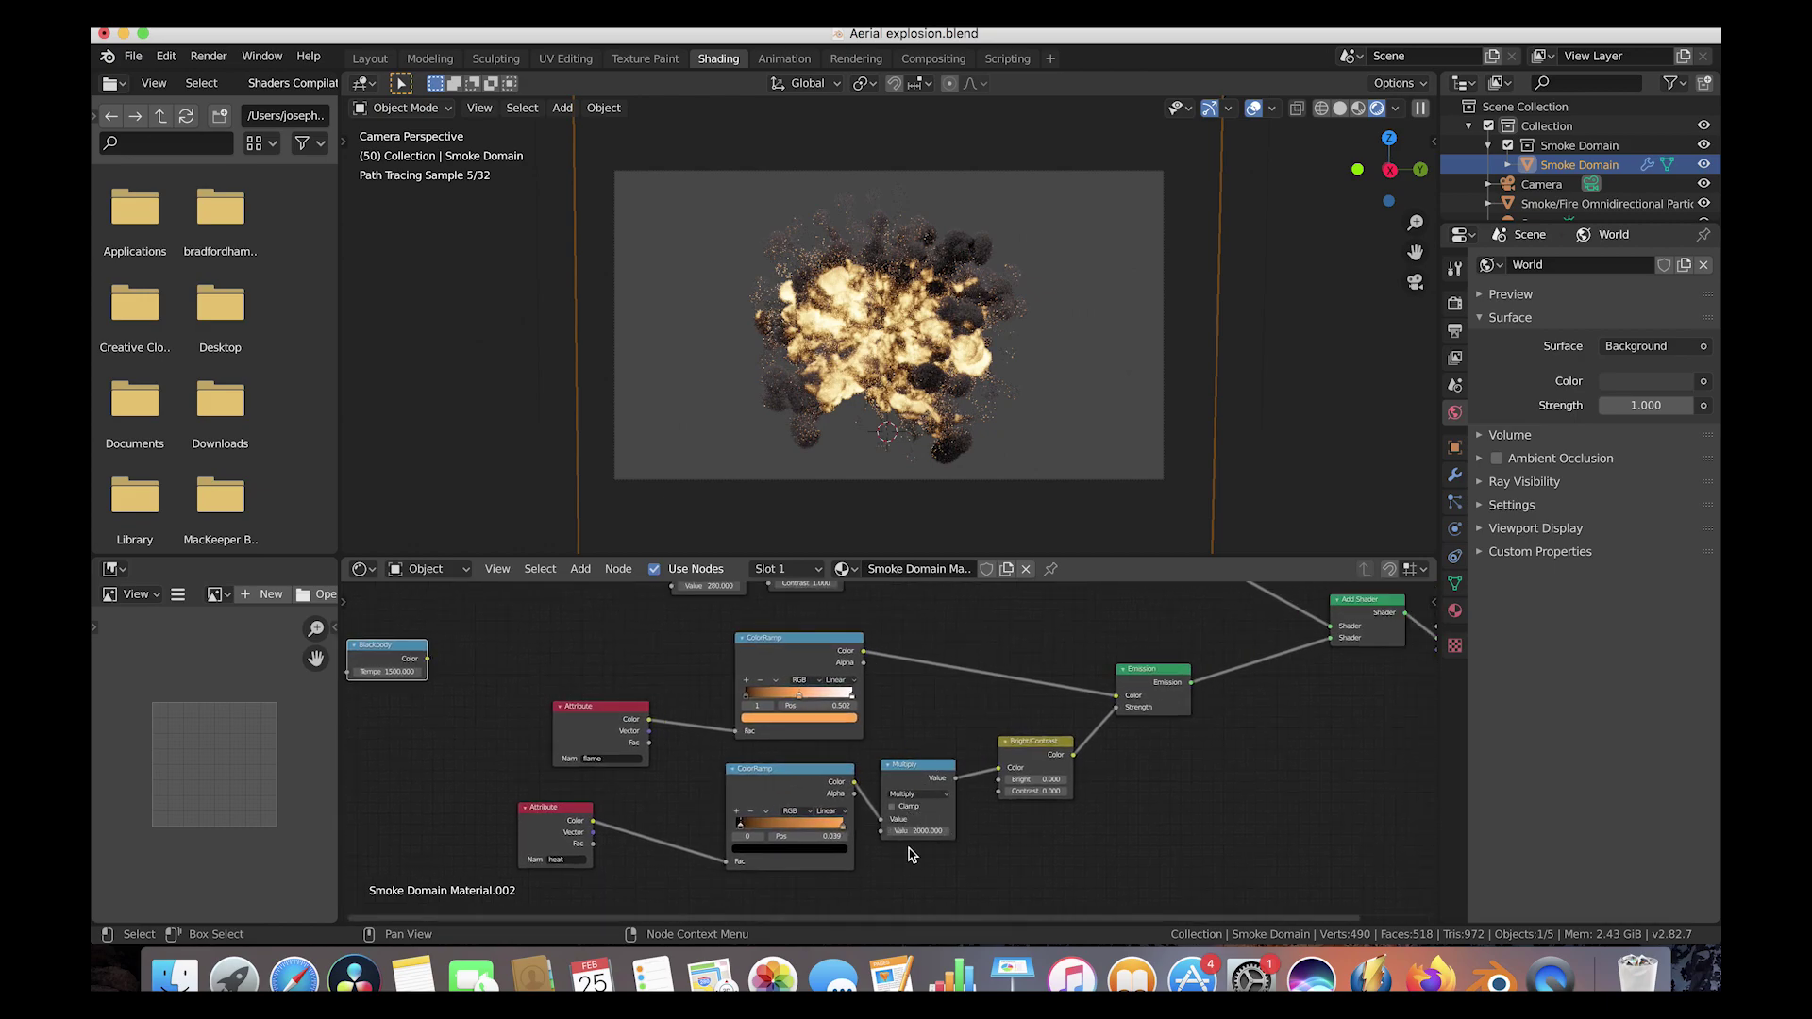
left_click(911, 830)
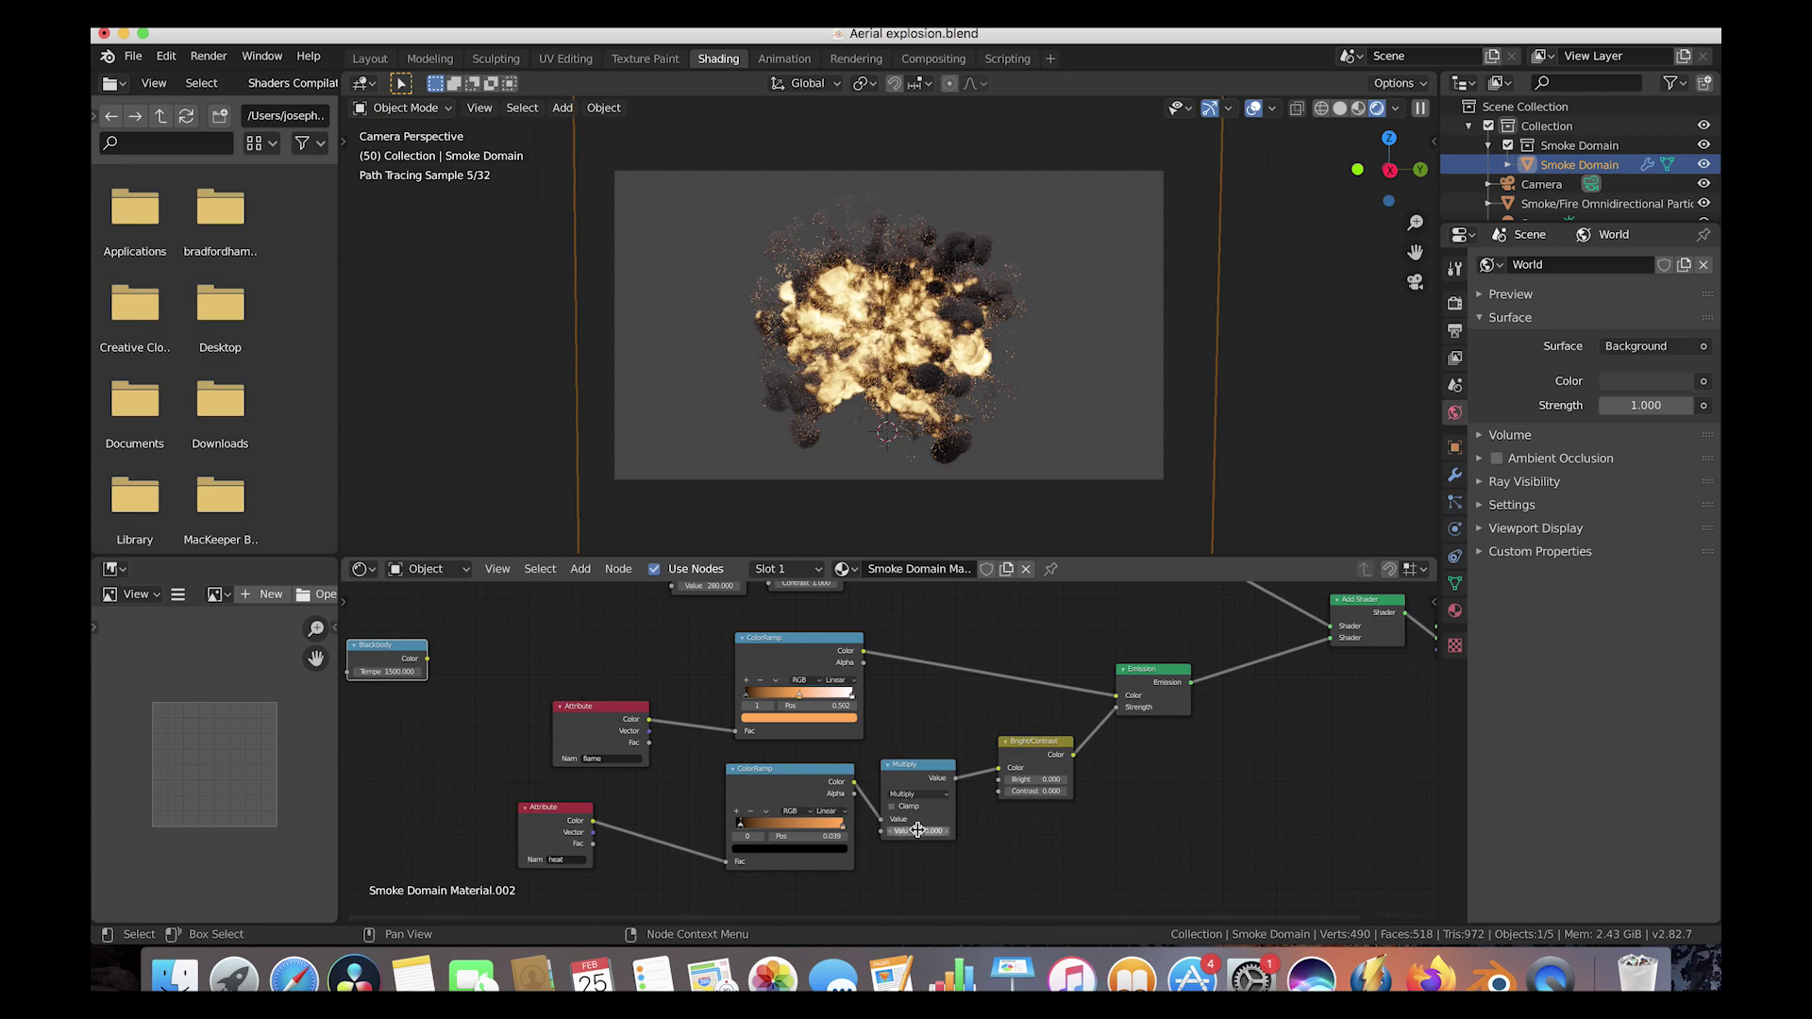
type("120")
key("Return")
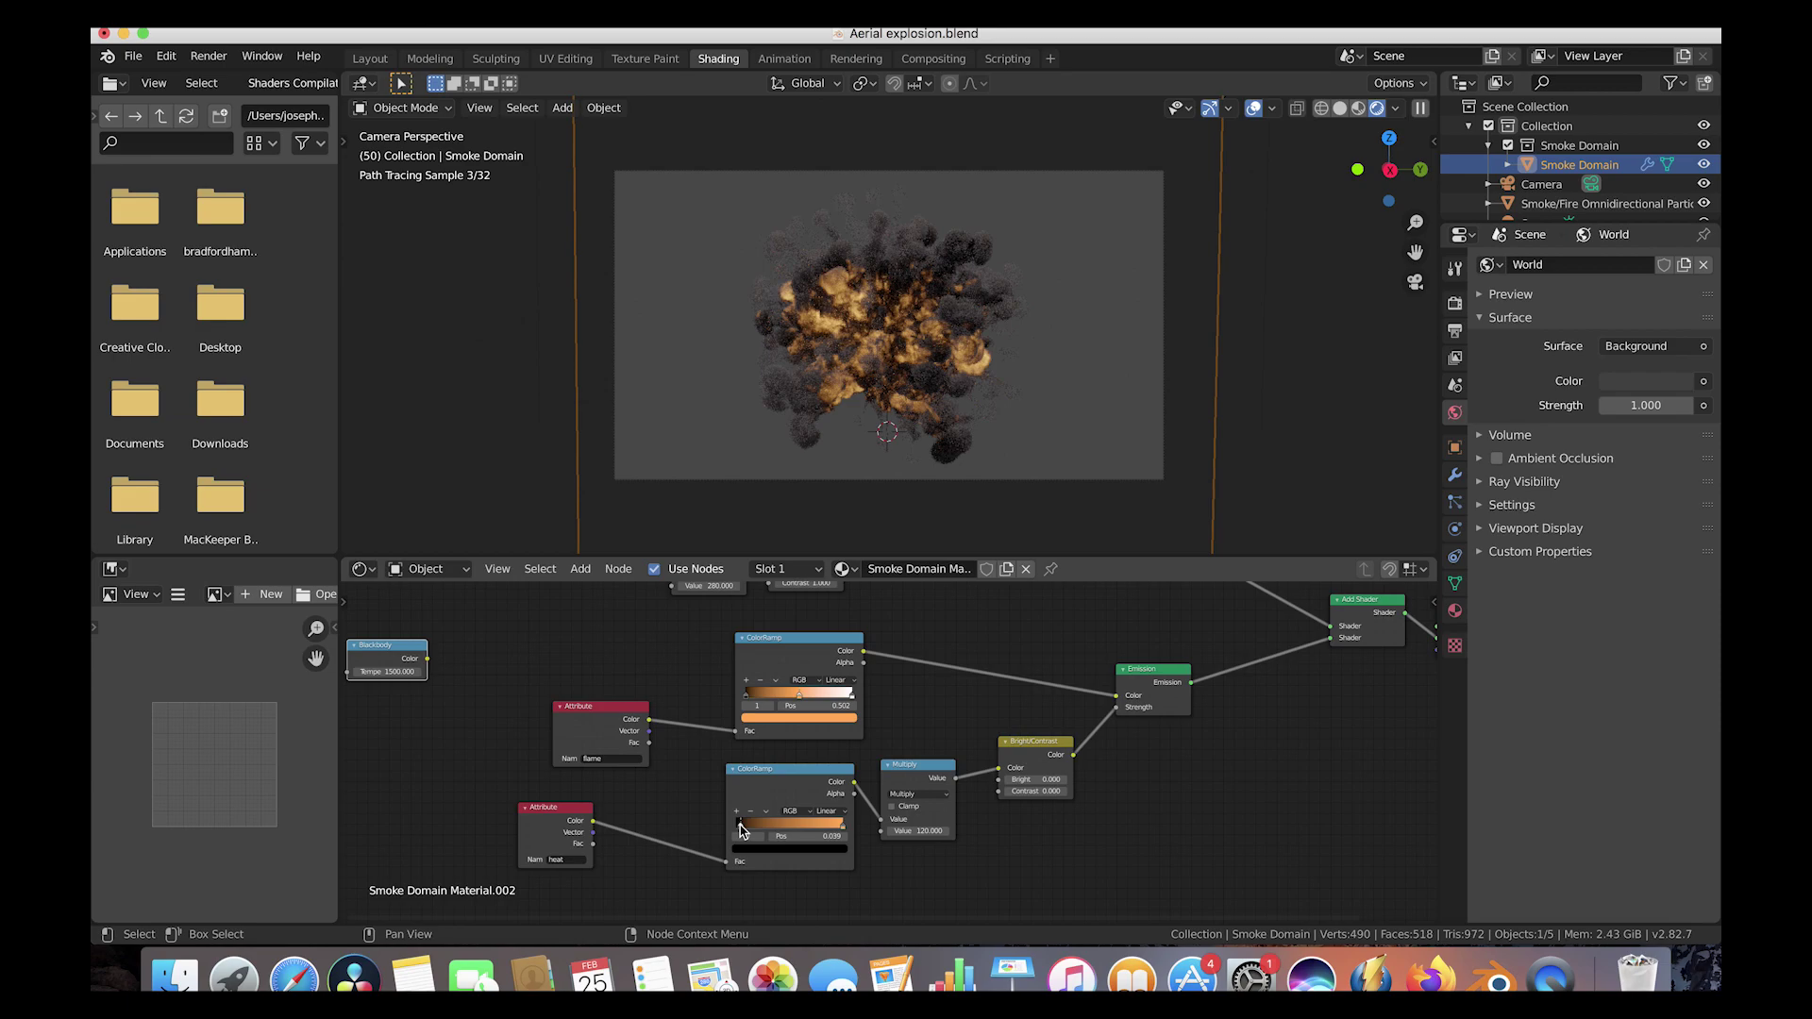
Step: Set the heat ColorRamp's dark stop to about 0.04 and the flame ColorRamp's orange stop to about 0.72
left_click_drag(741, 830, 788, 832)
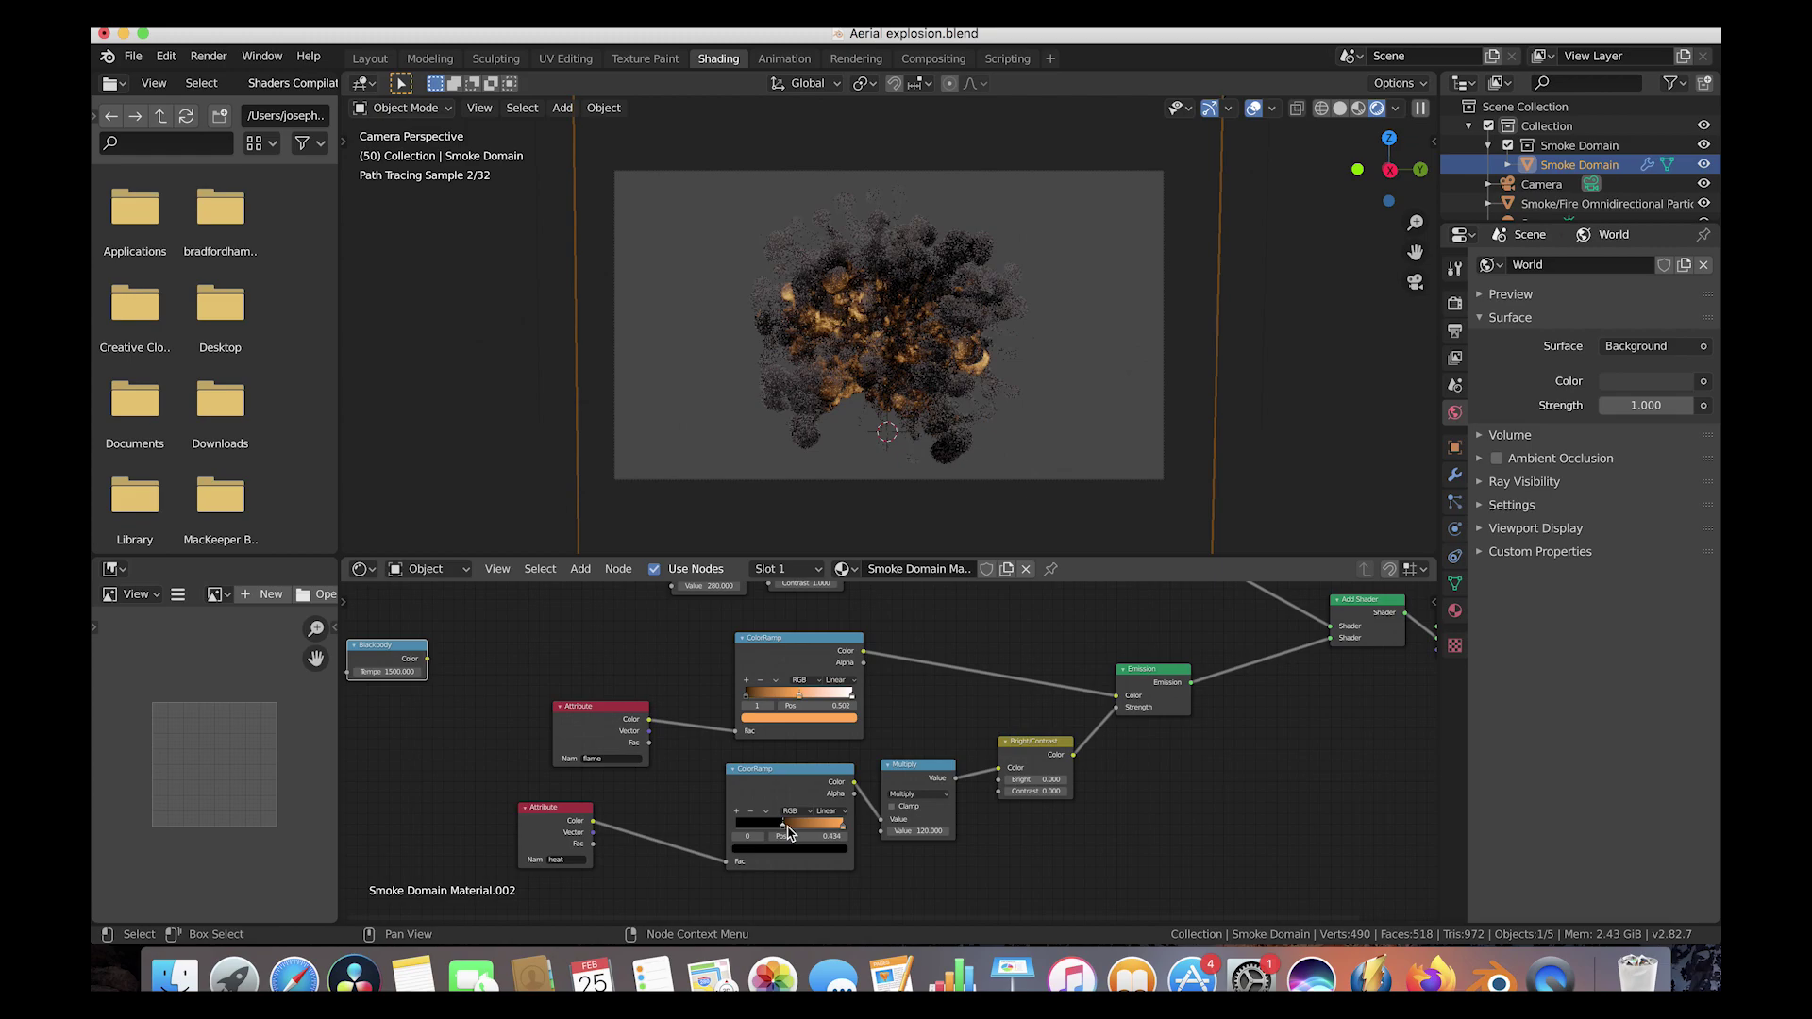
left_click_drag(783, 830, 738, 830)
scroll(789, 689, "up", 2)
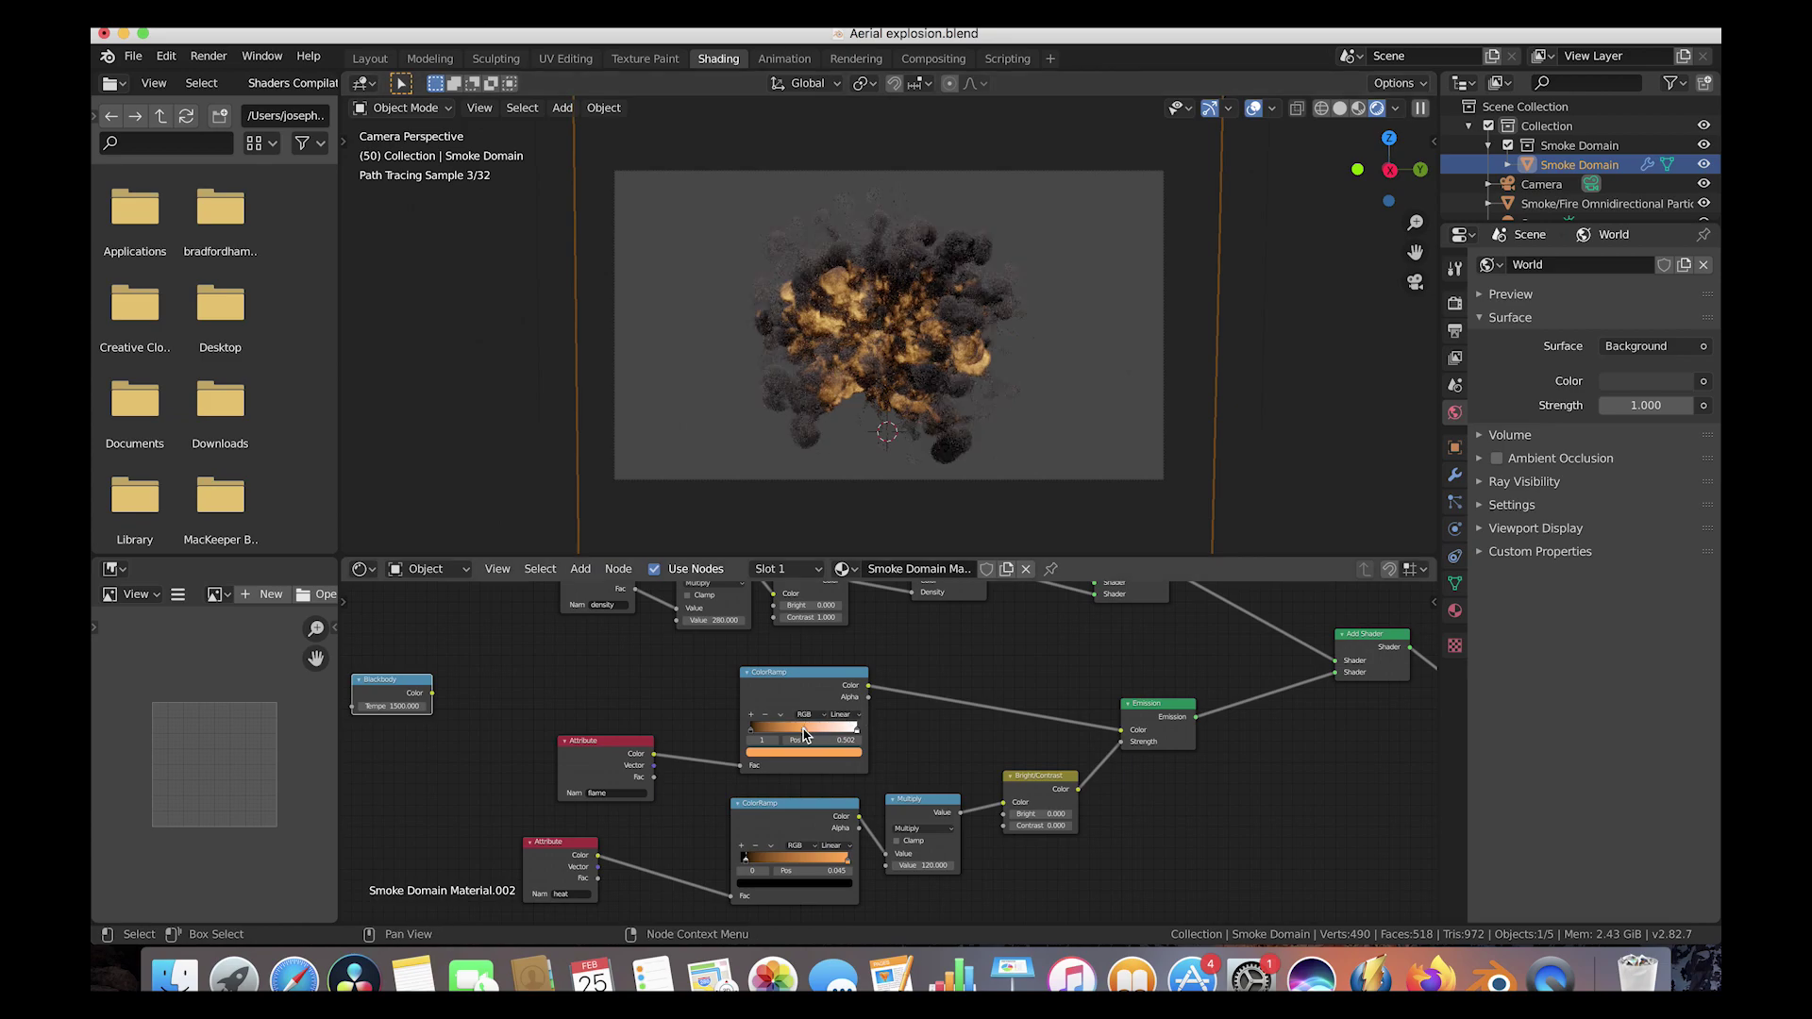
left_click_drag(805, 734, 832, 734)
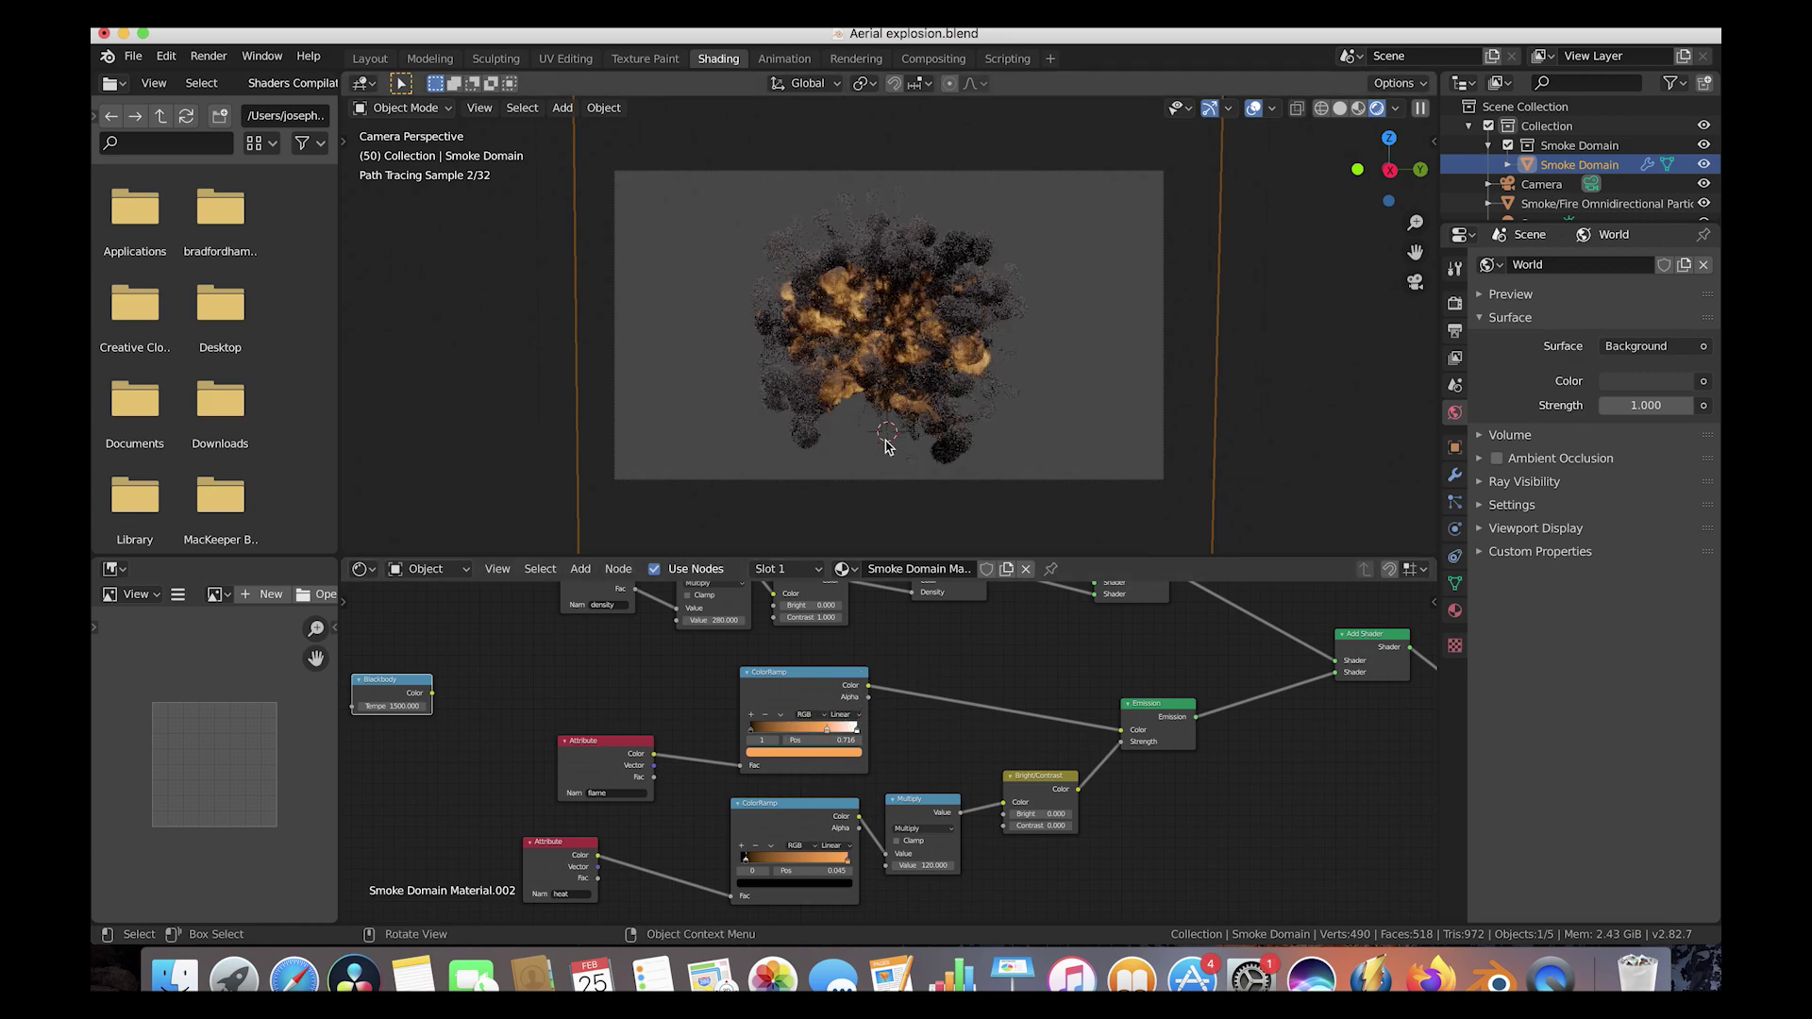
Step: Raise the heat branch's Multiply value to strengthen the fire's emission
middle_click_drag(928, 867, 943, 745)
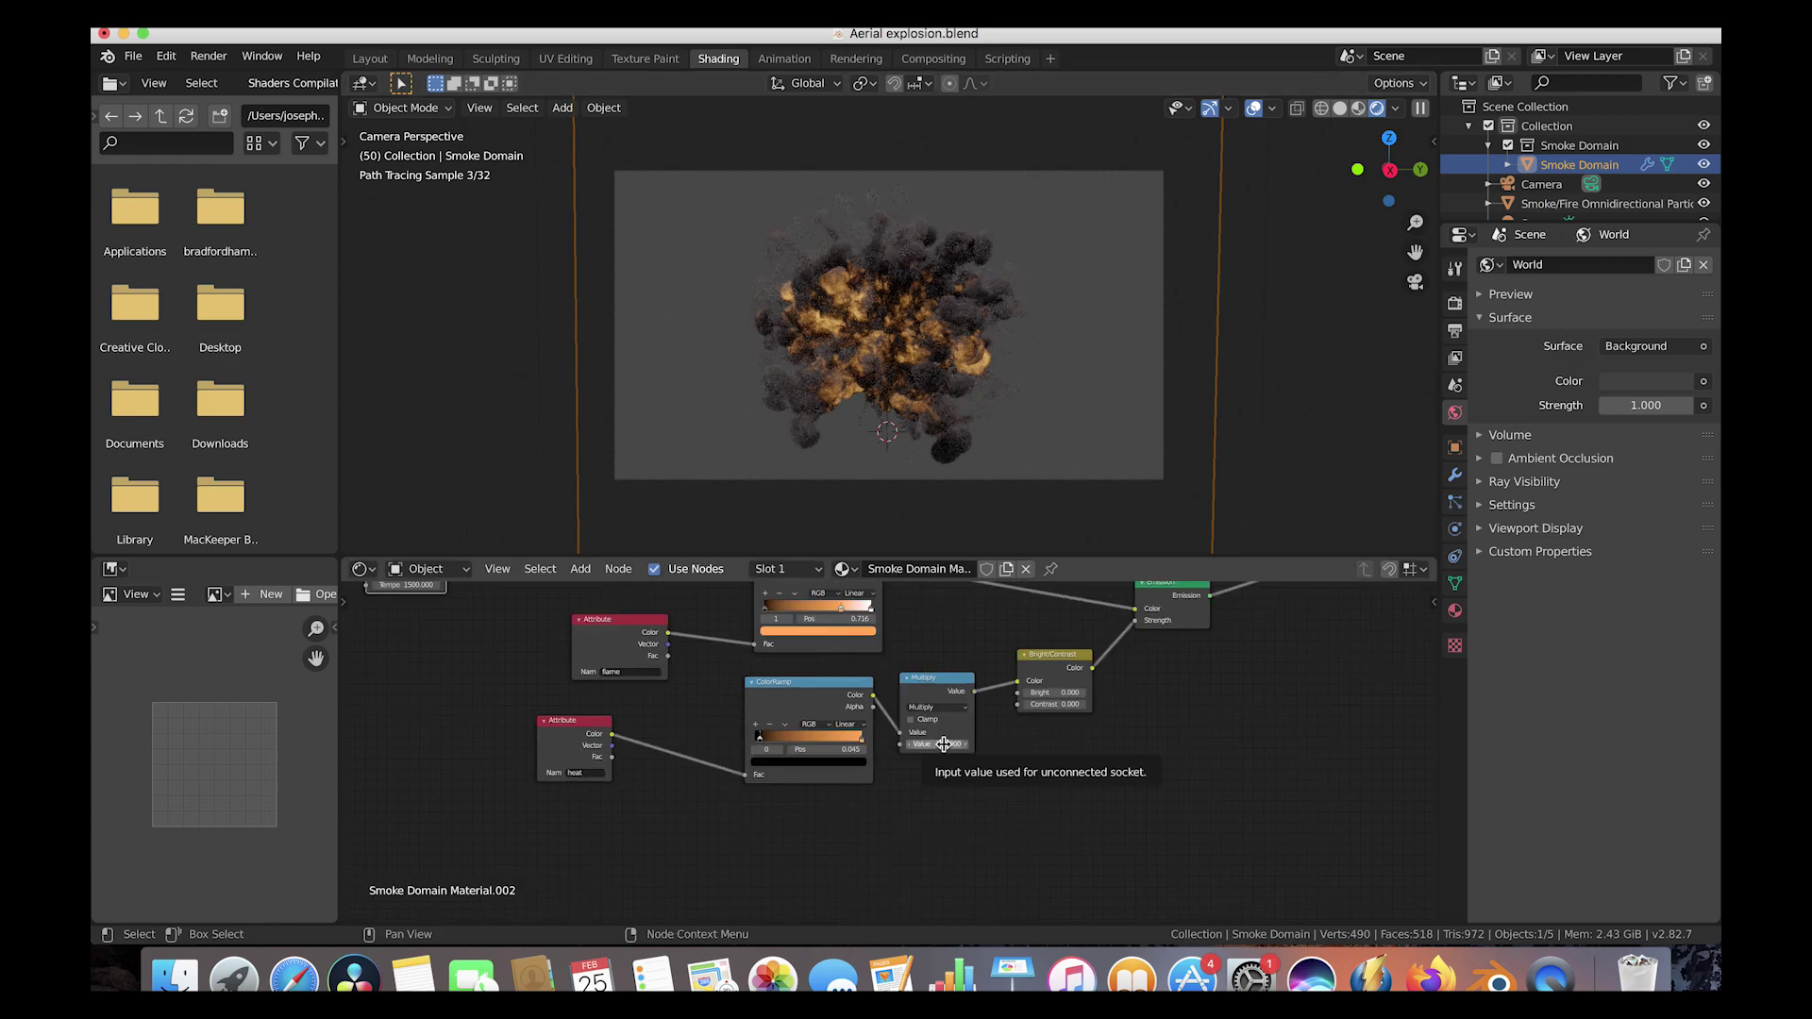
left_click(943, 744)
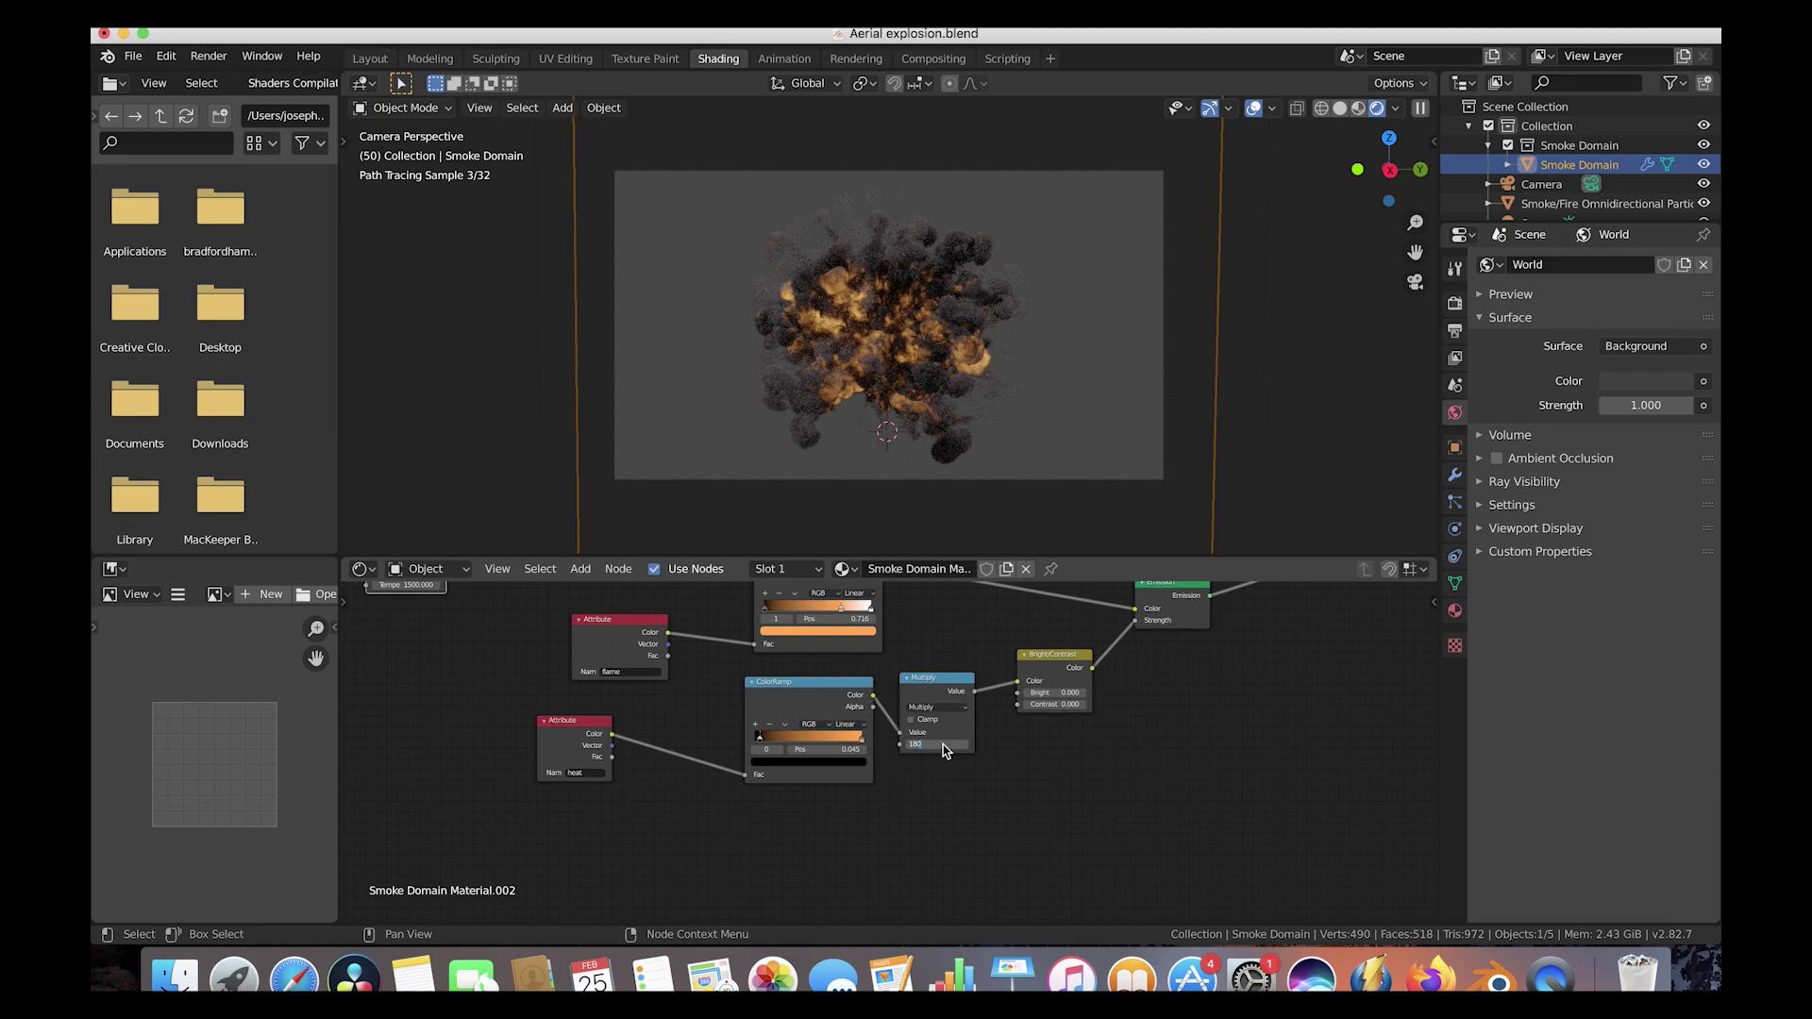
key("Return")
Step: Try a contrast of 0 on the density branch's Bright/Contrast node
scroll(944, 750, "up", 5)
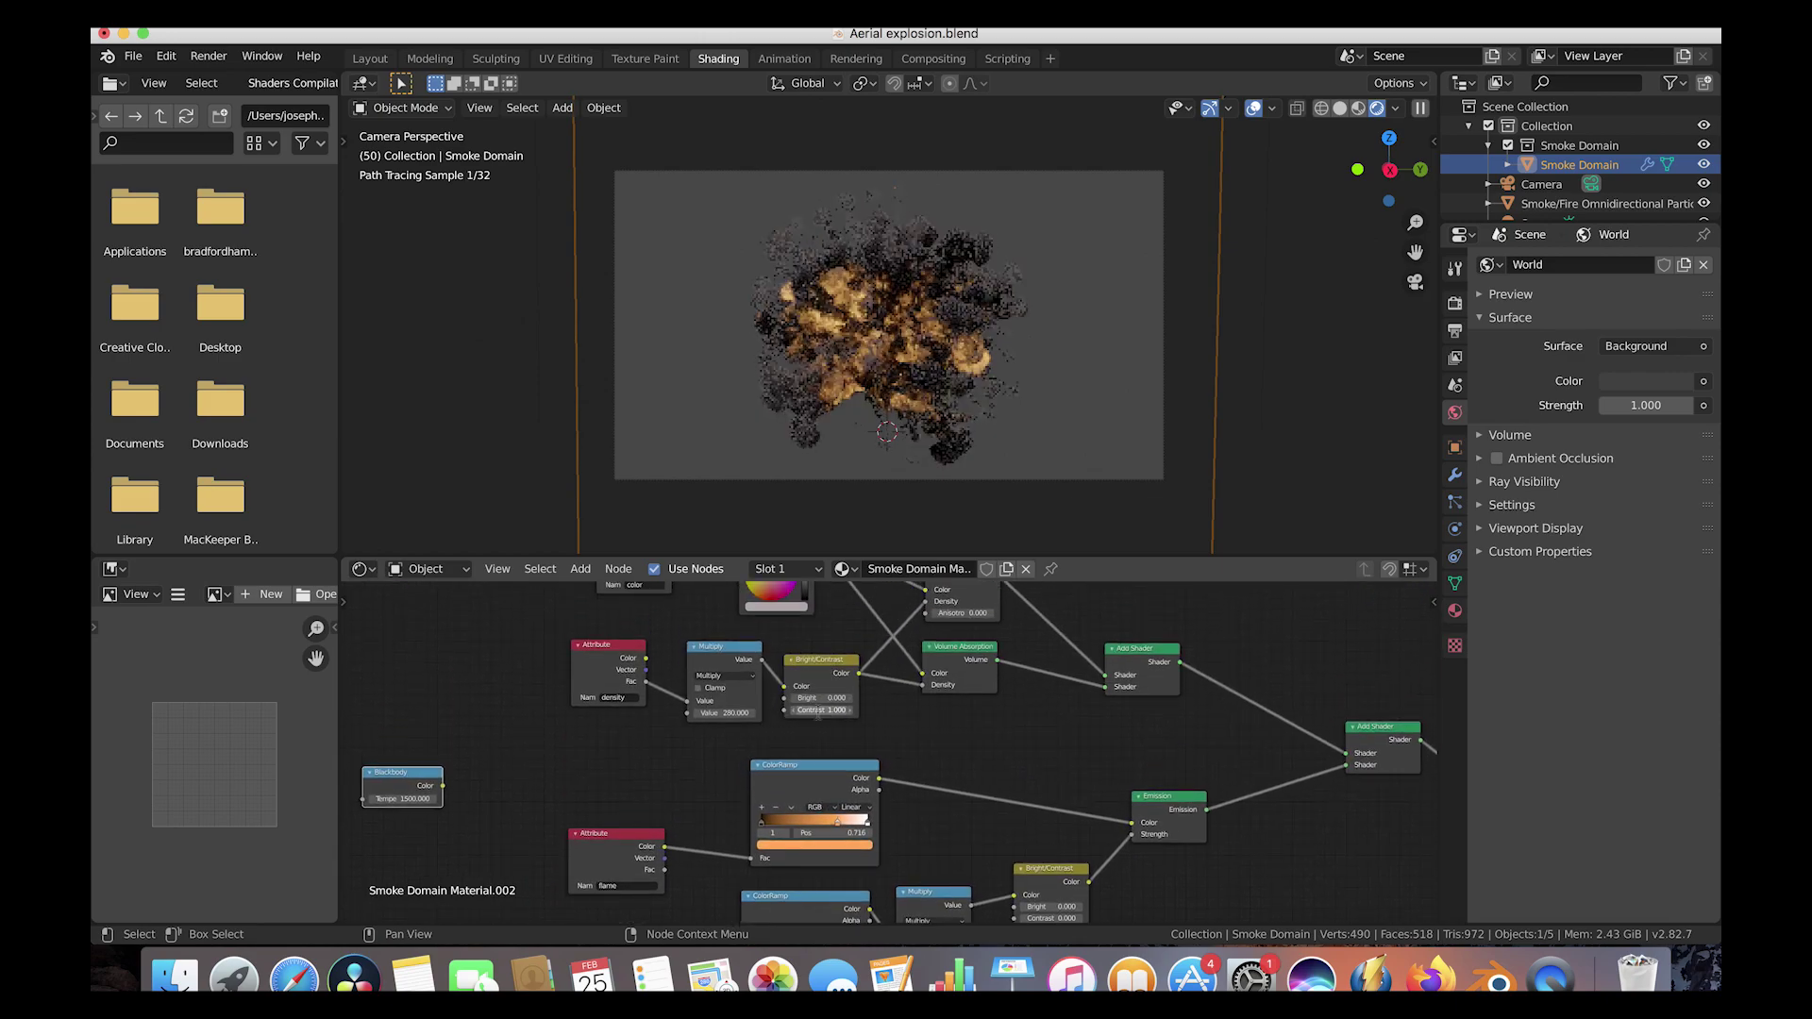
left_click(817, 711)
key("Return")
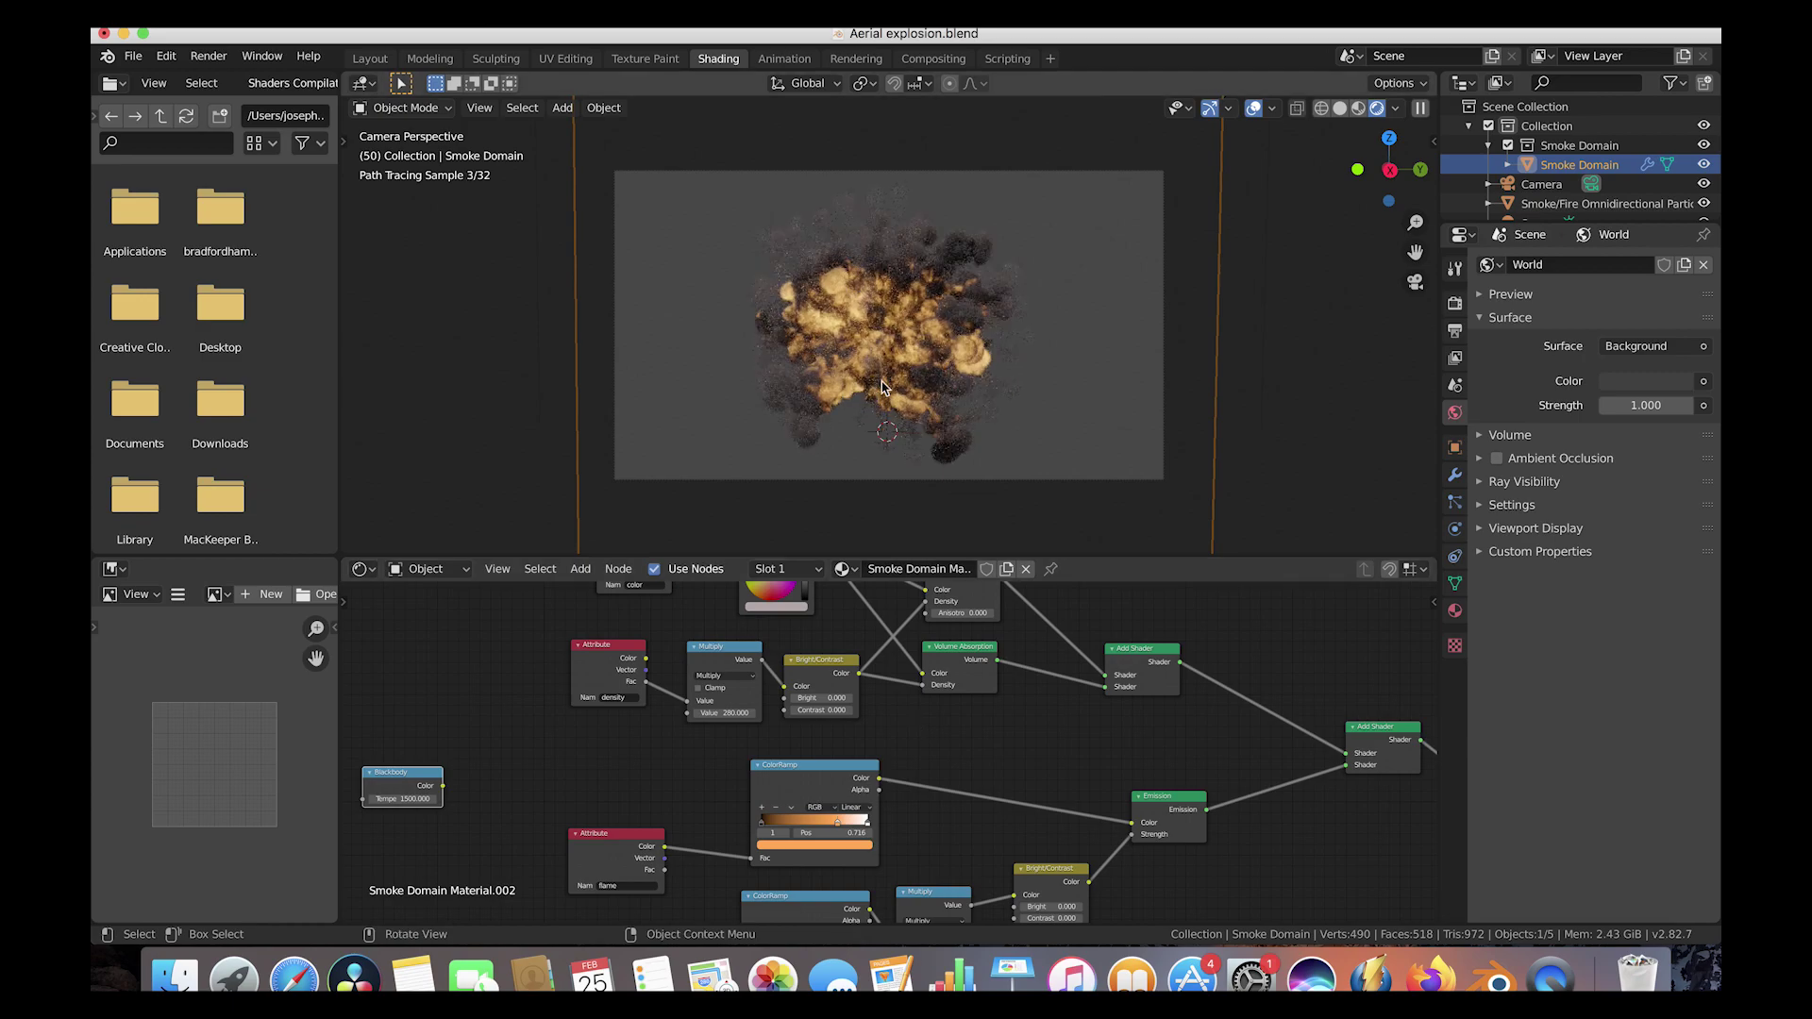
Step: Set the density branch's Multiply value to 320 and its Bright/Contrast node's contrast to 1
left_click(719, 712)
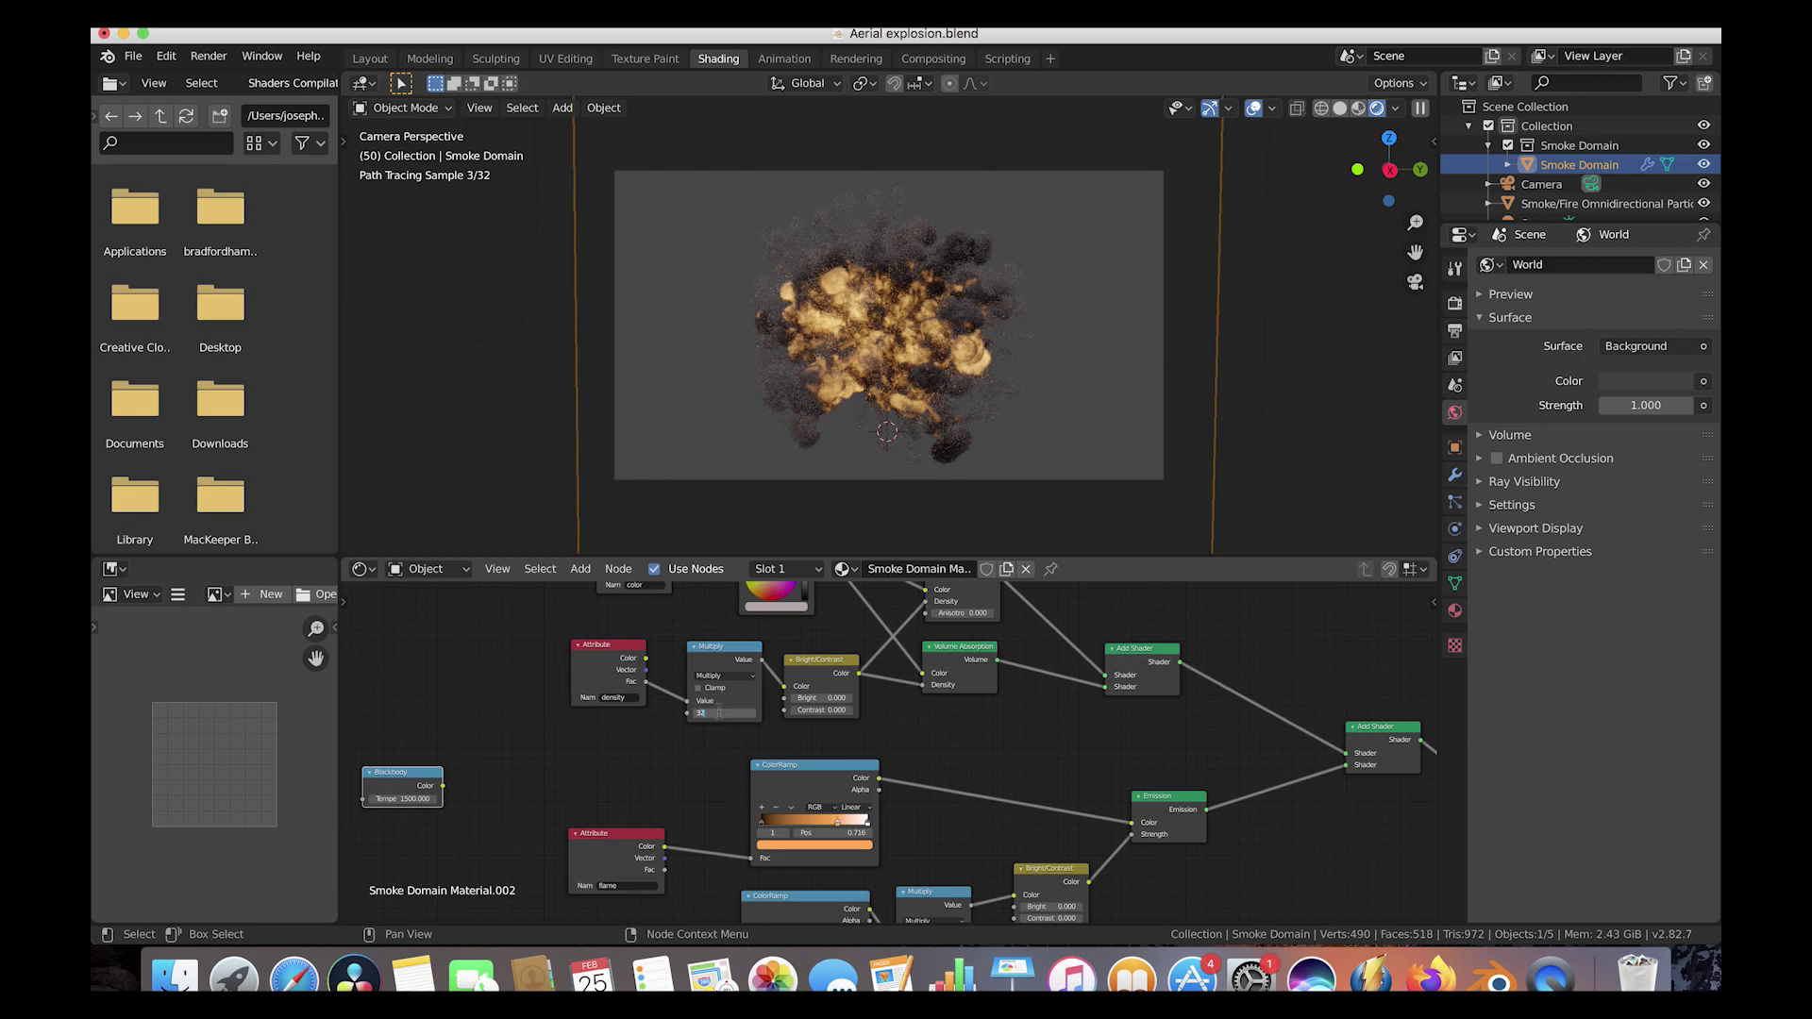
type("320")
key("Return")
left_click(823, 709)
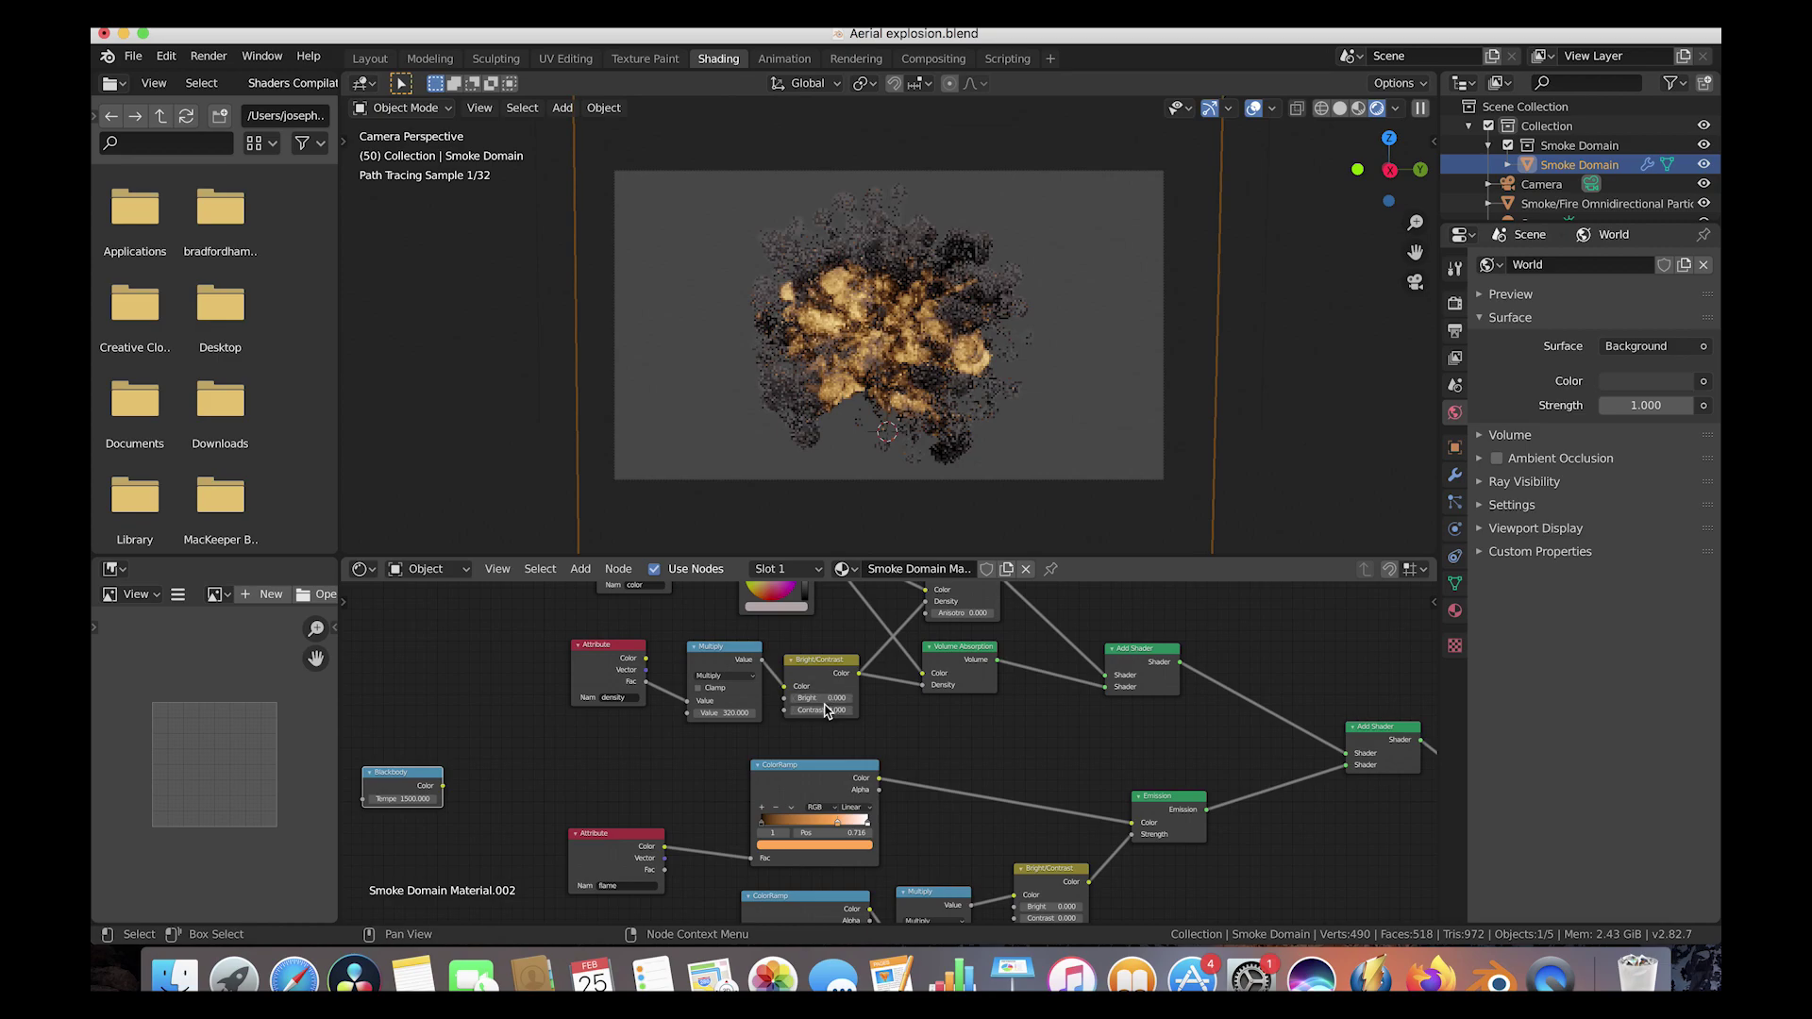
type("1")
key("Return")
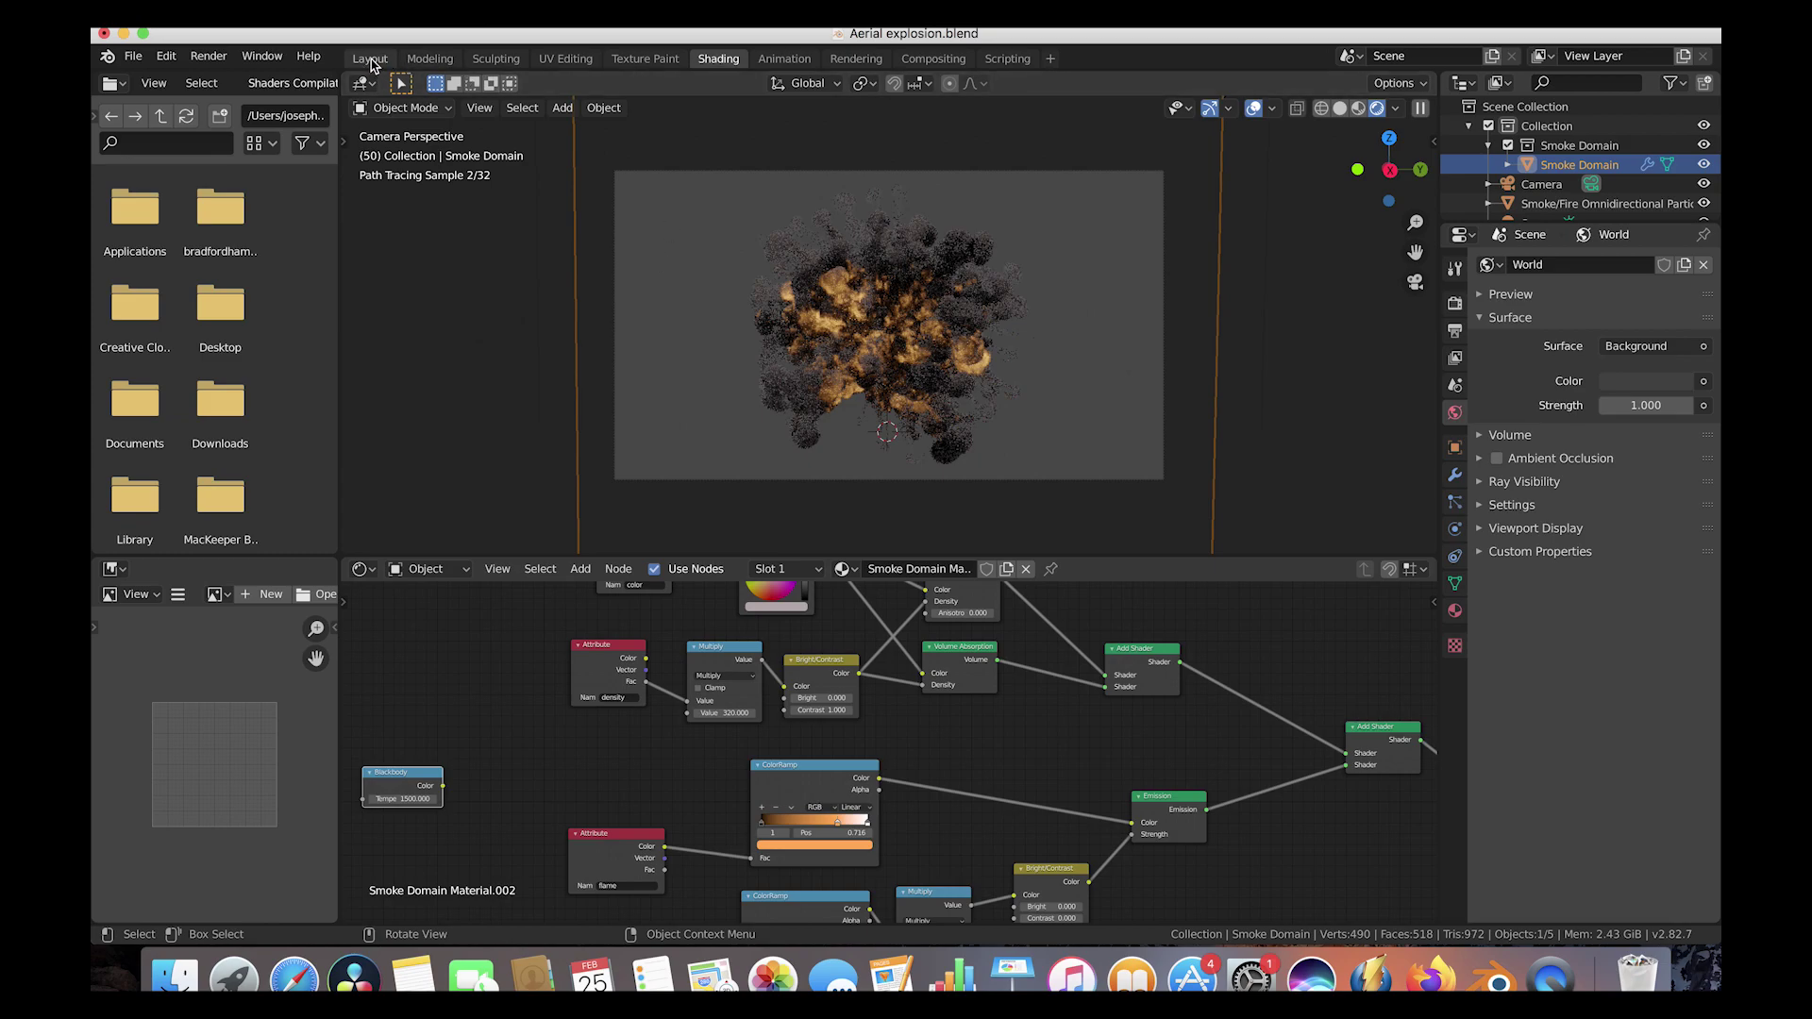
Step: Preview the rendered explosion through the camera at frame 38 and advance to frame 46
left_click(370, 59)
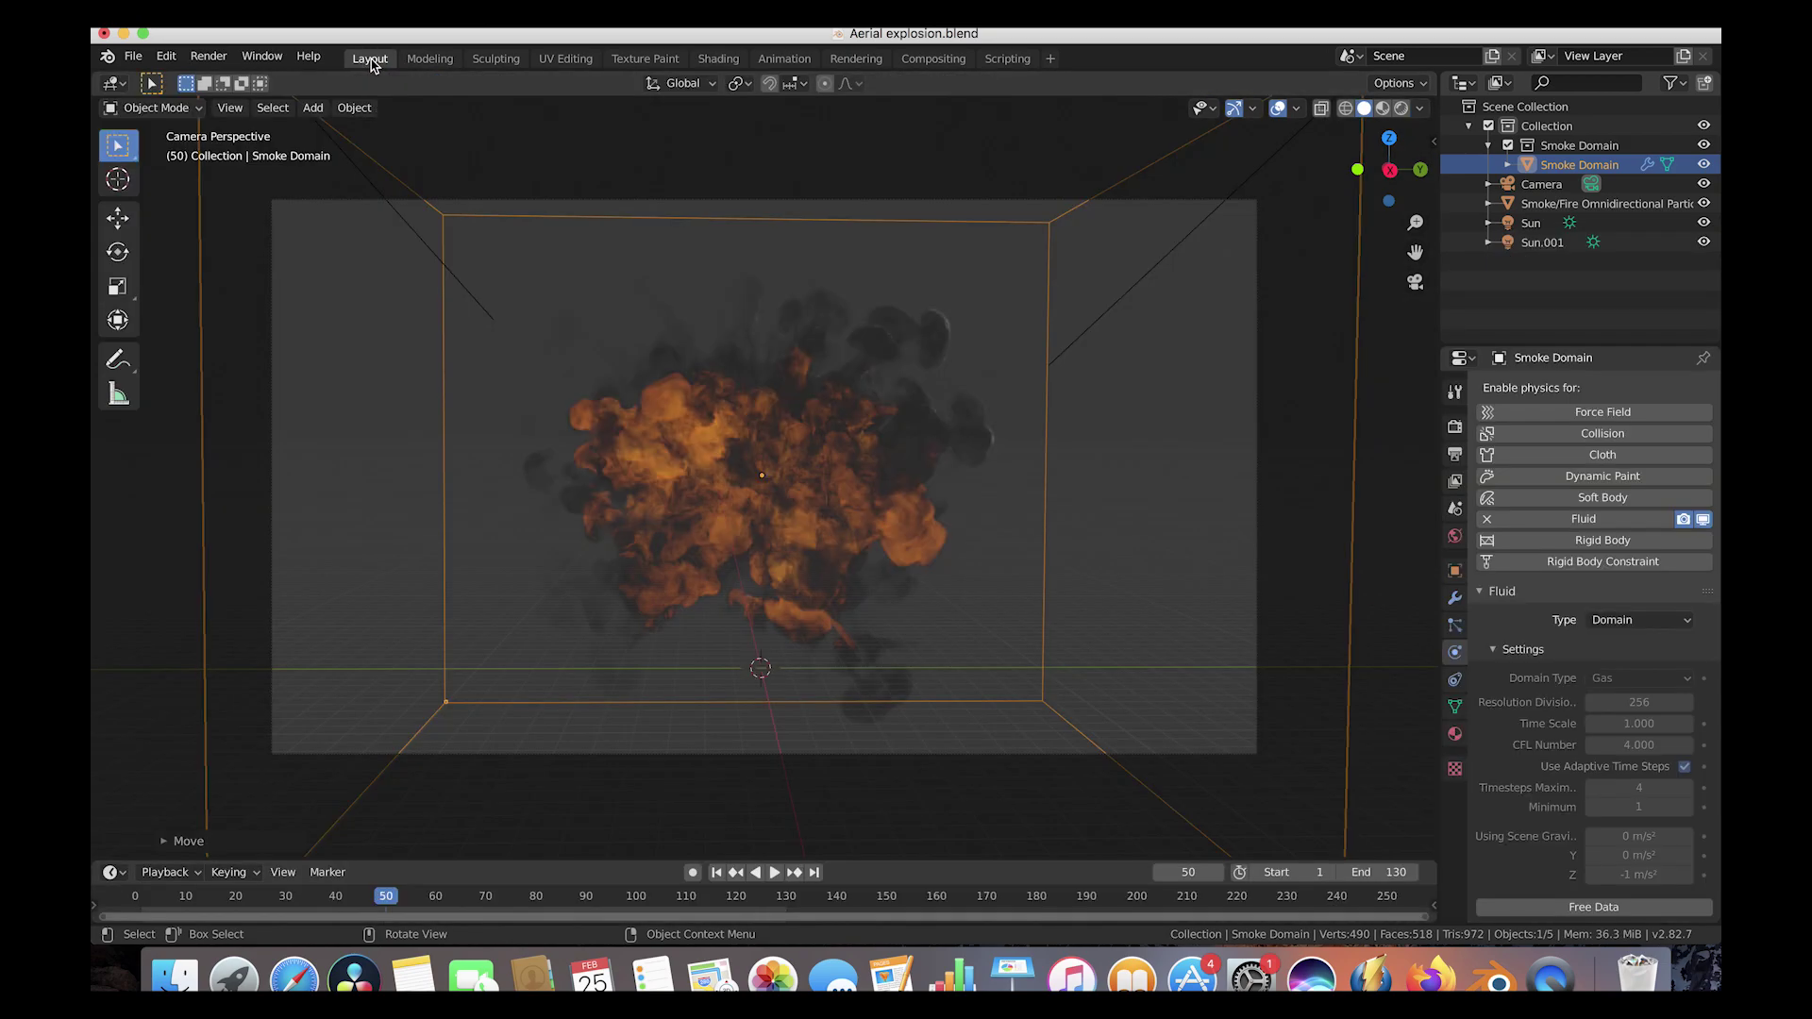
left_click(329, 906)
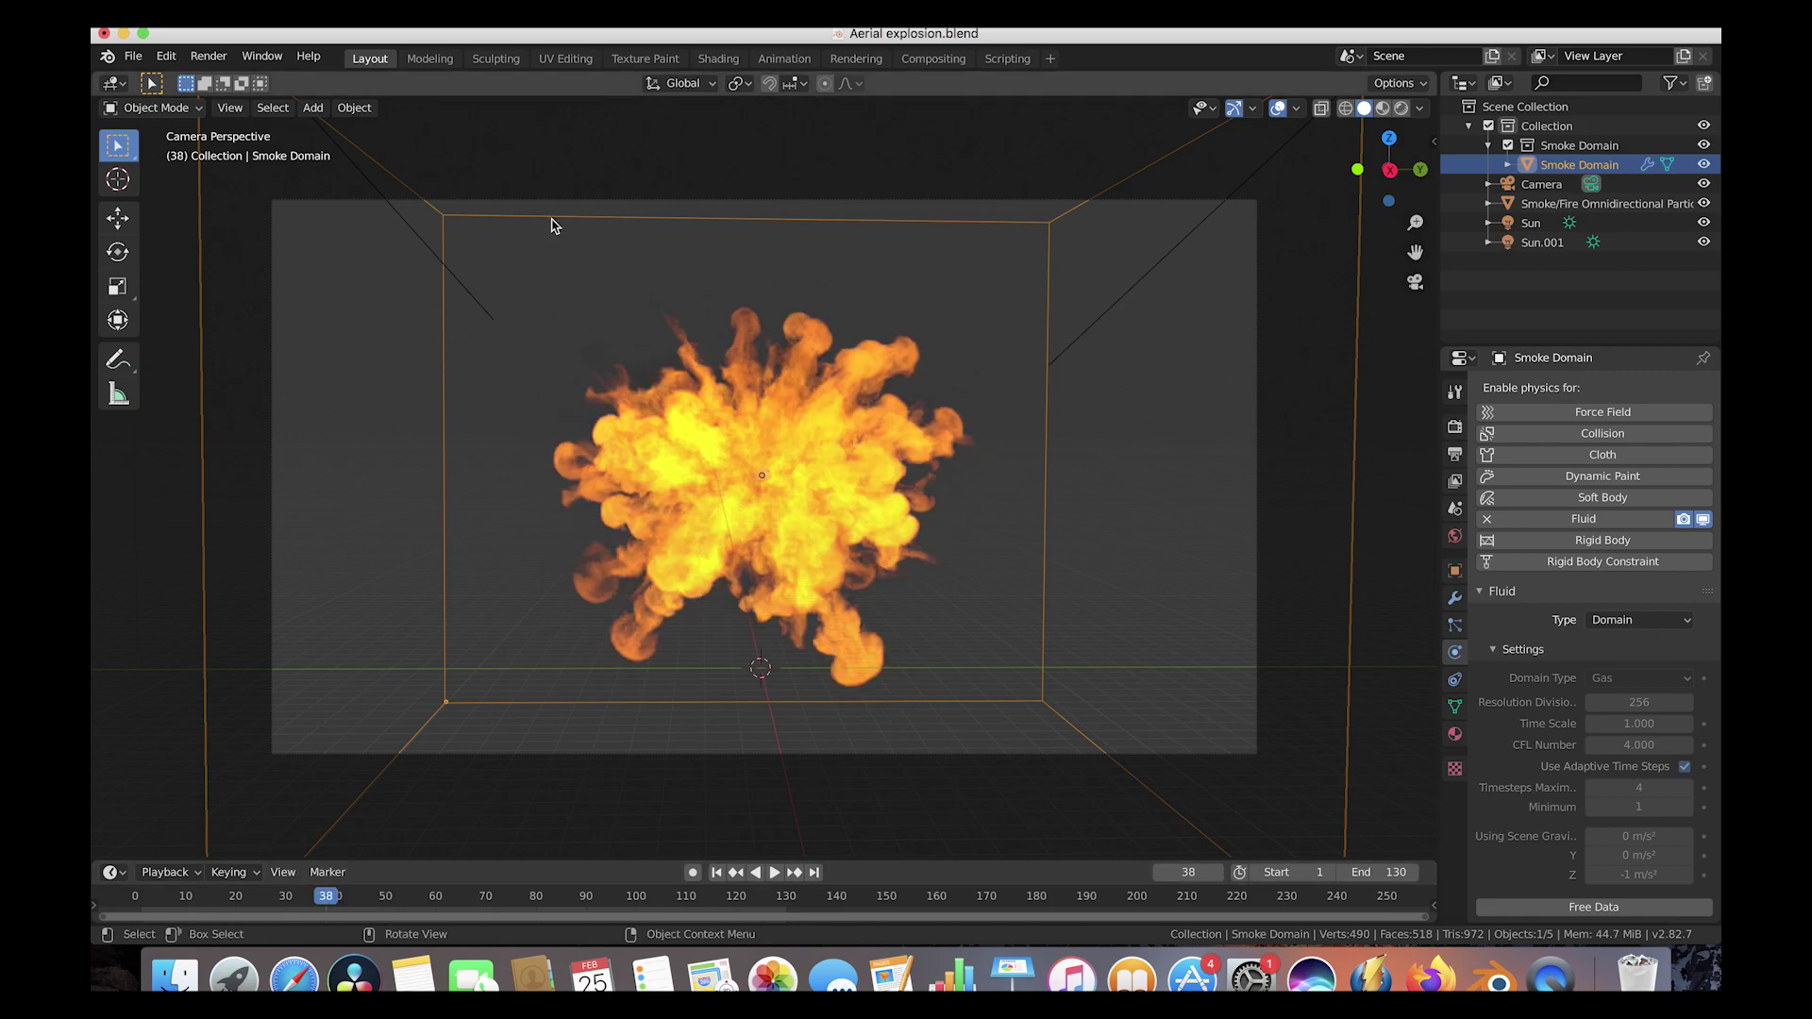
left_click(717, 58)
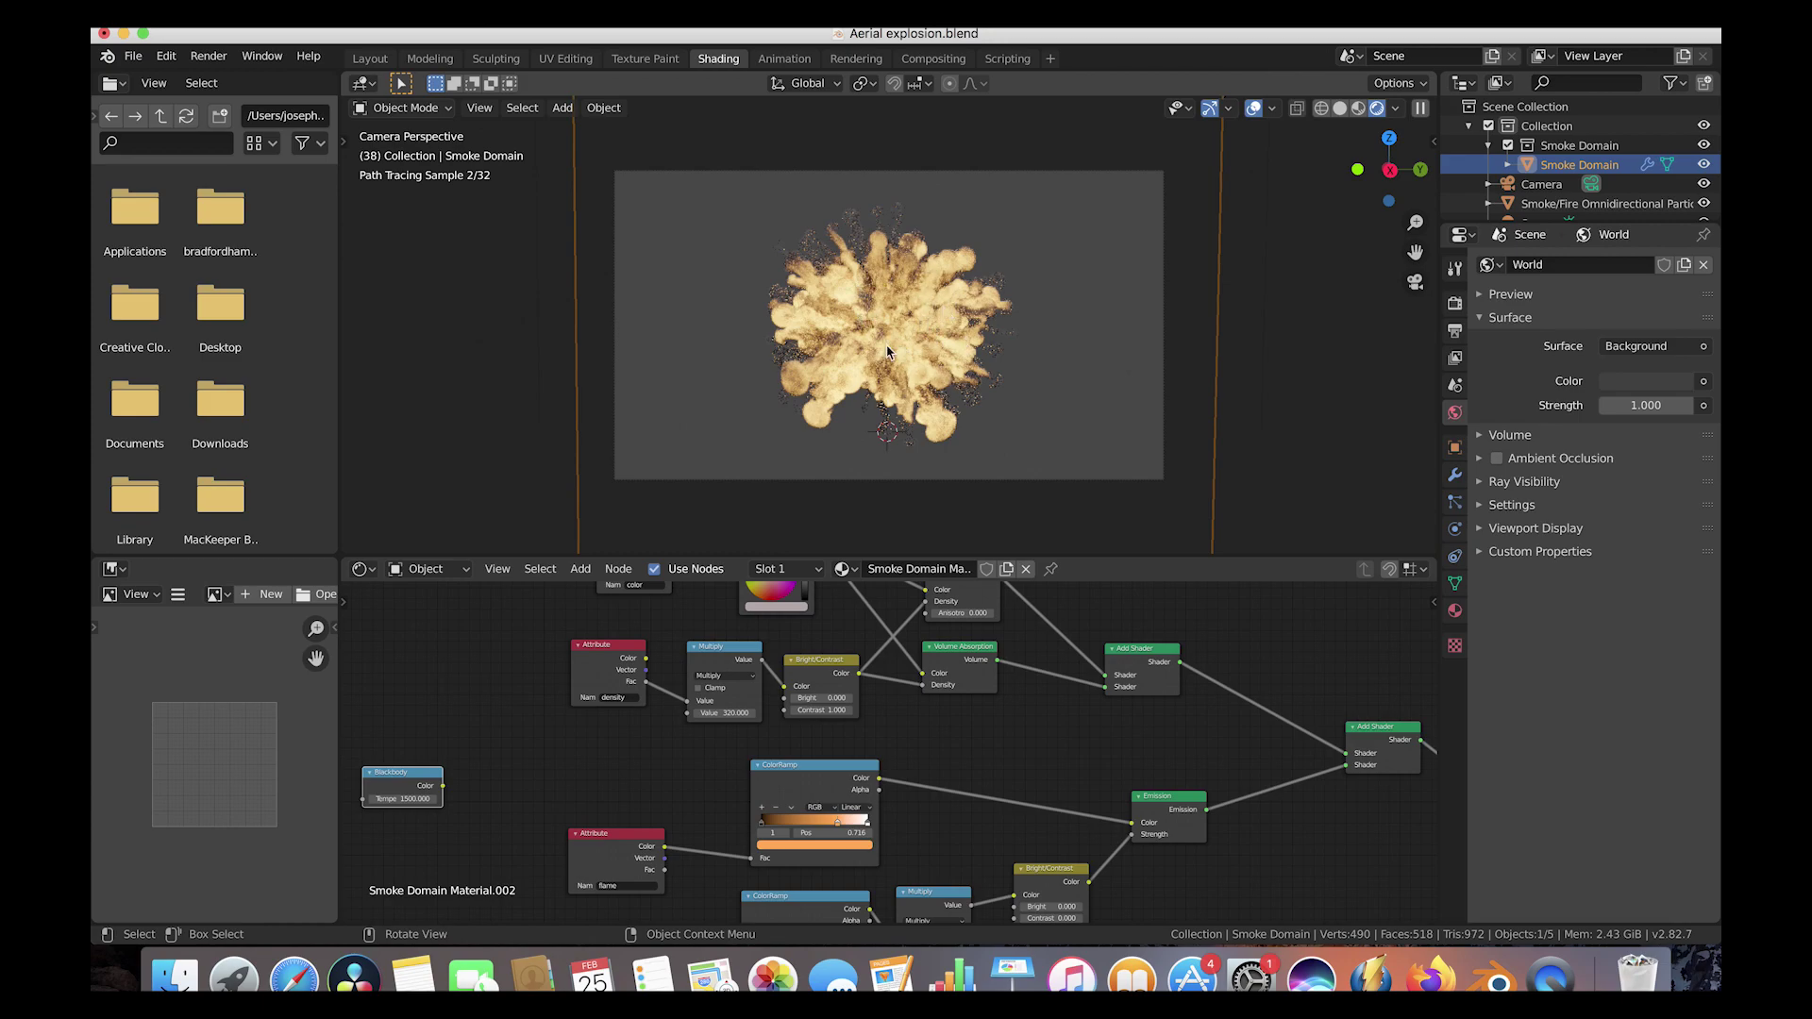
key("Up")
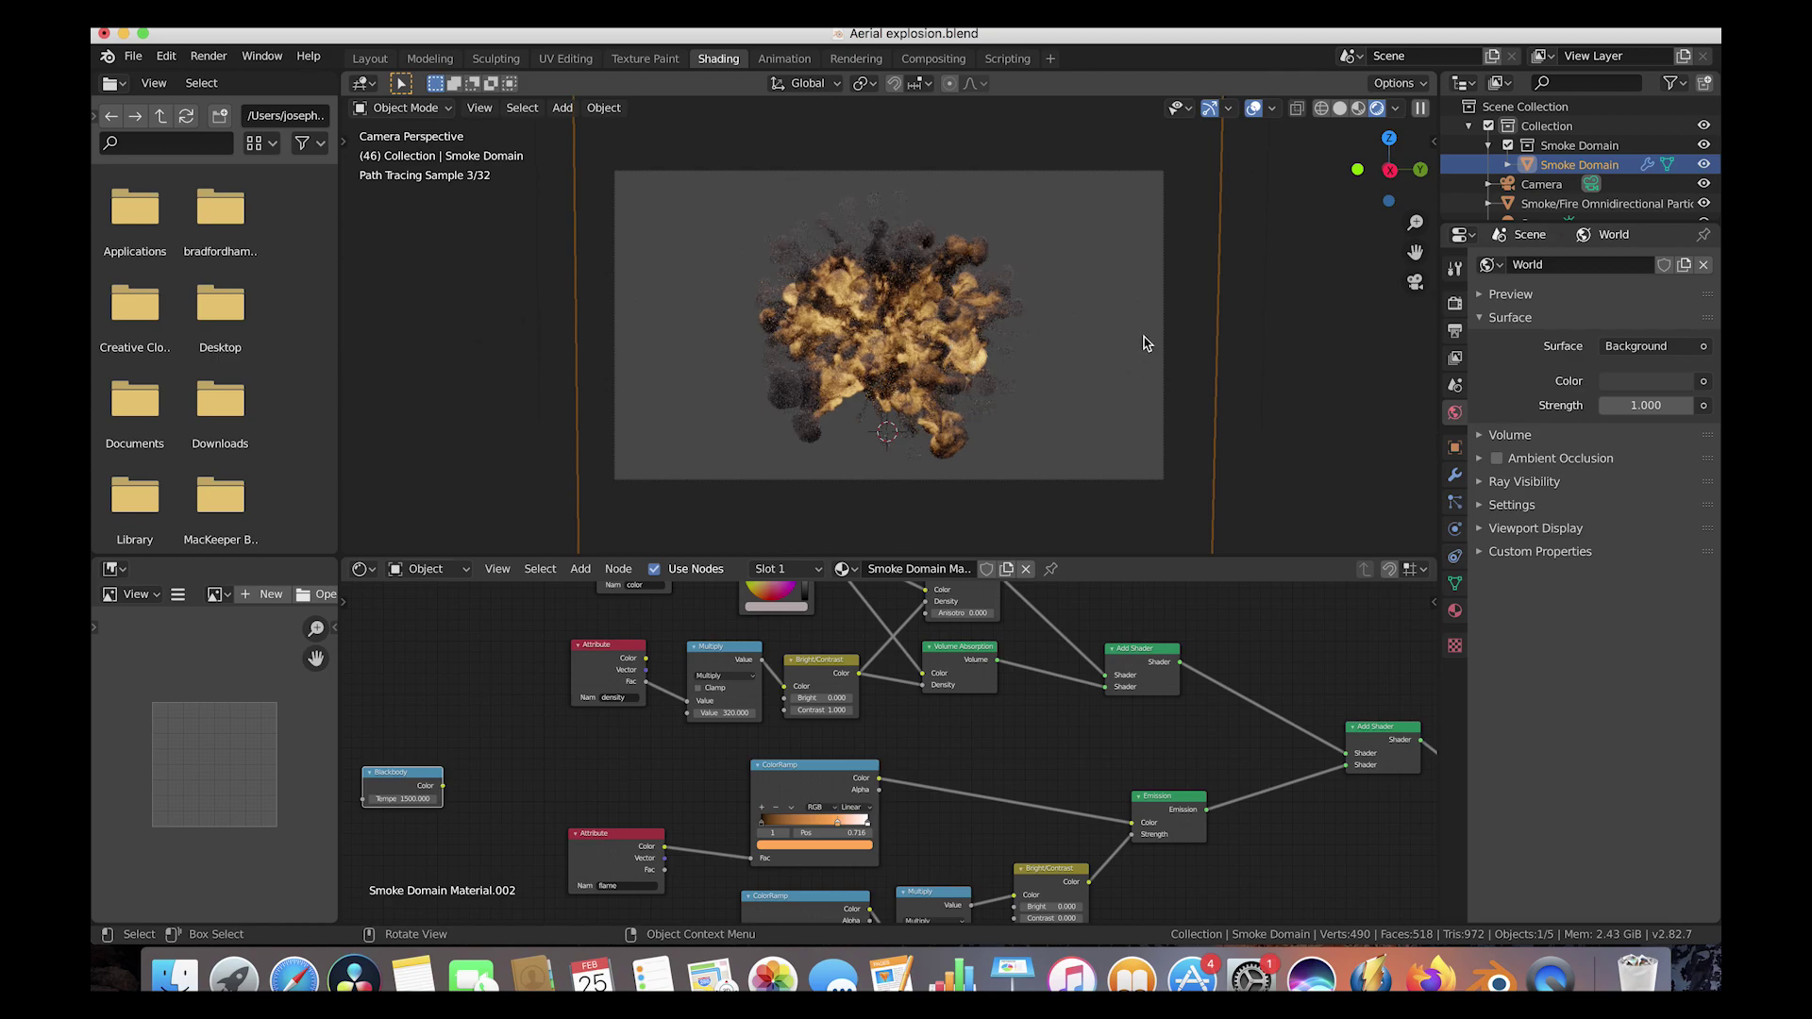
Step: Move to frame 55 in the Layout workspace and set the Cycles render samples to 40
left_click(369, 61)
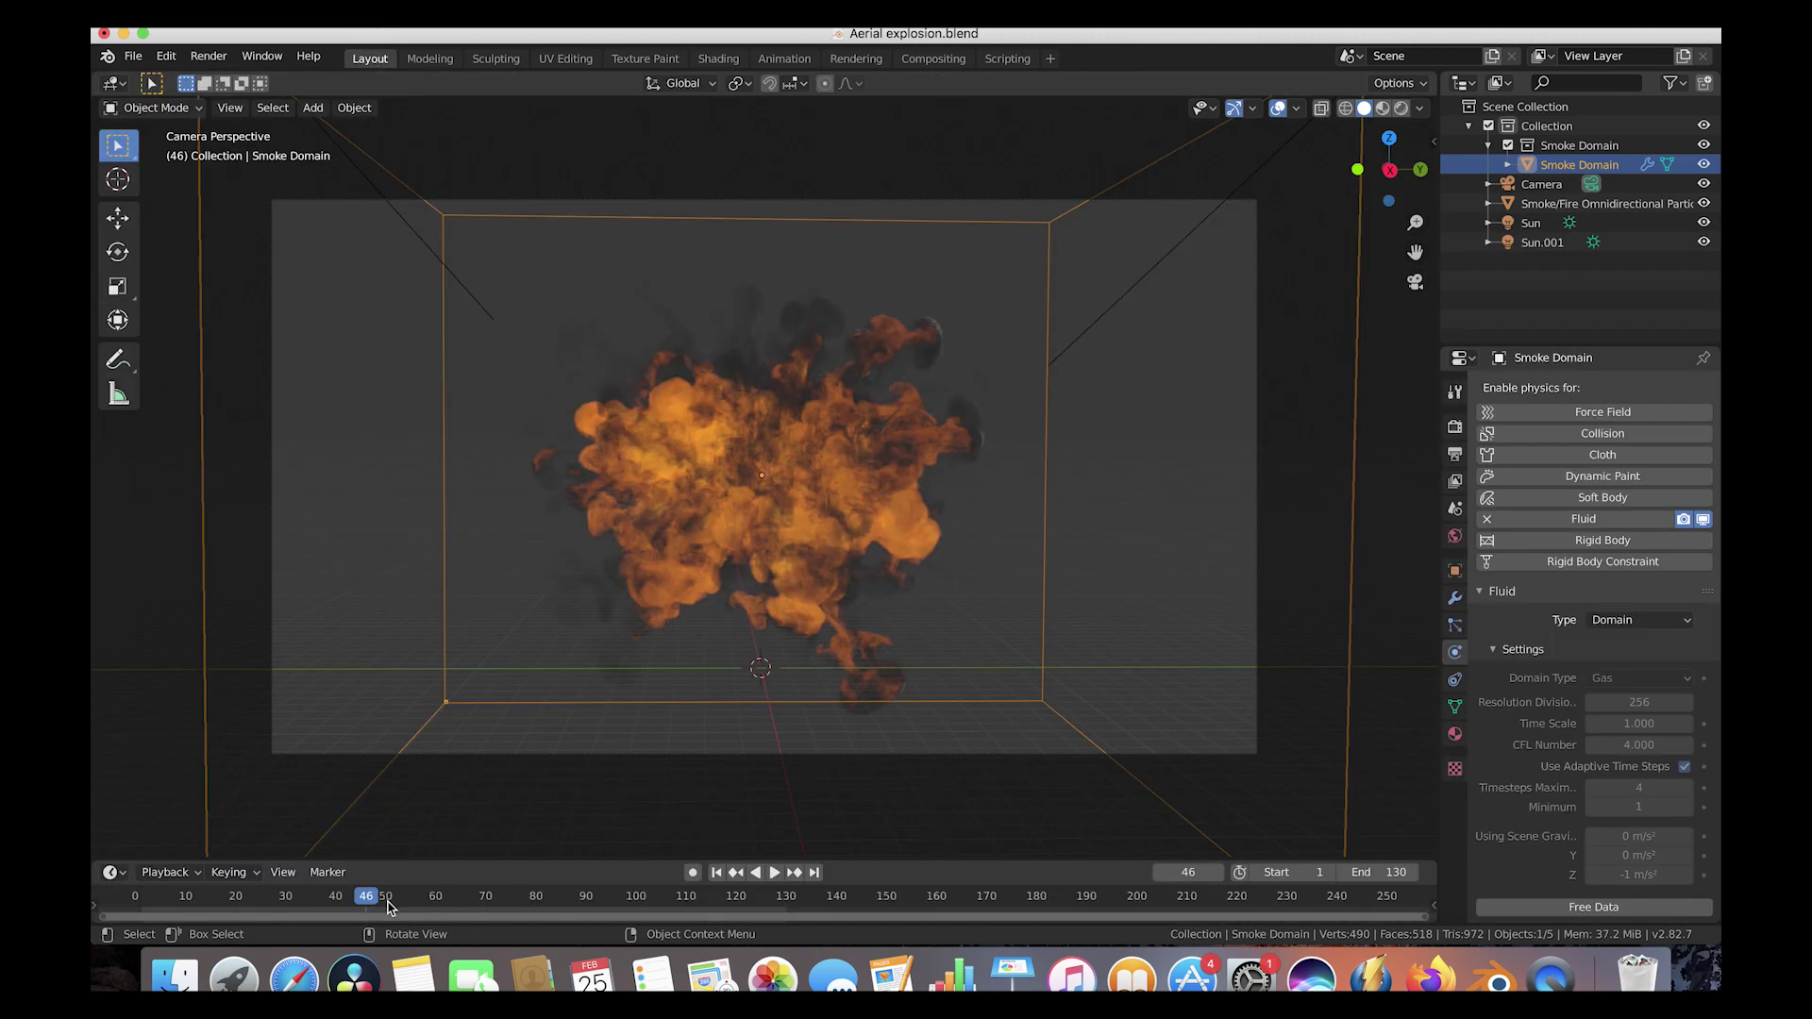
left_click(411, 902)
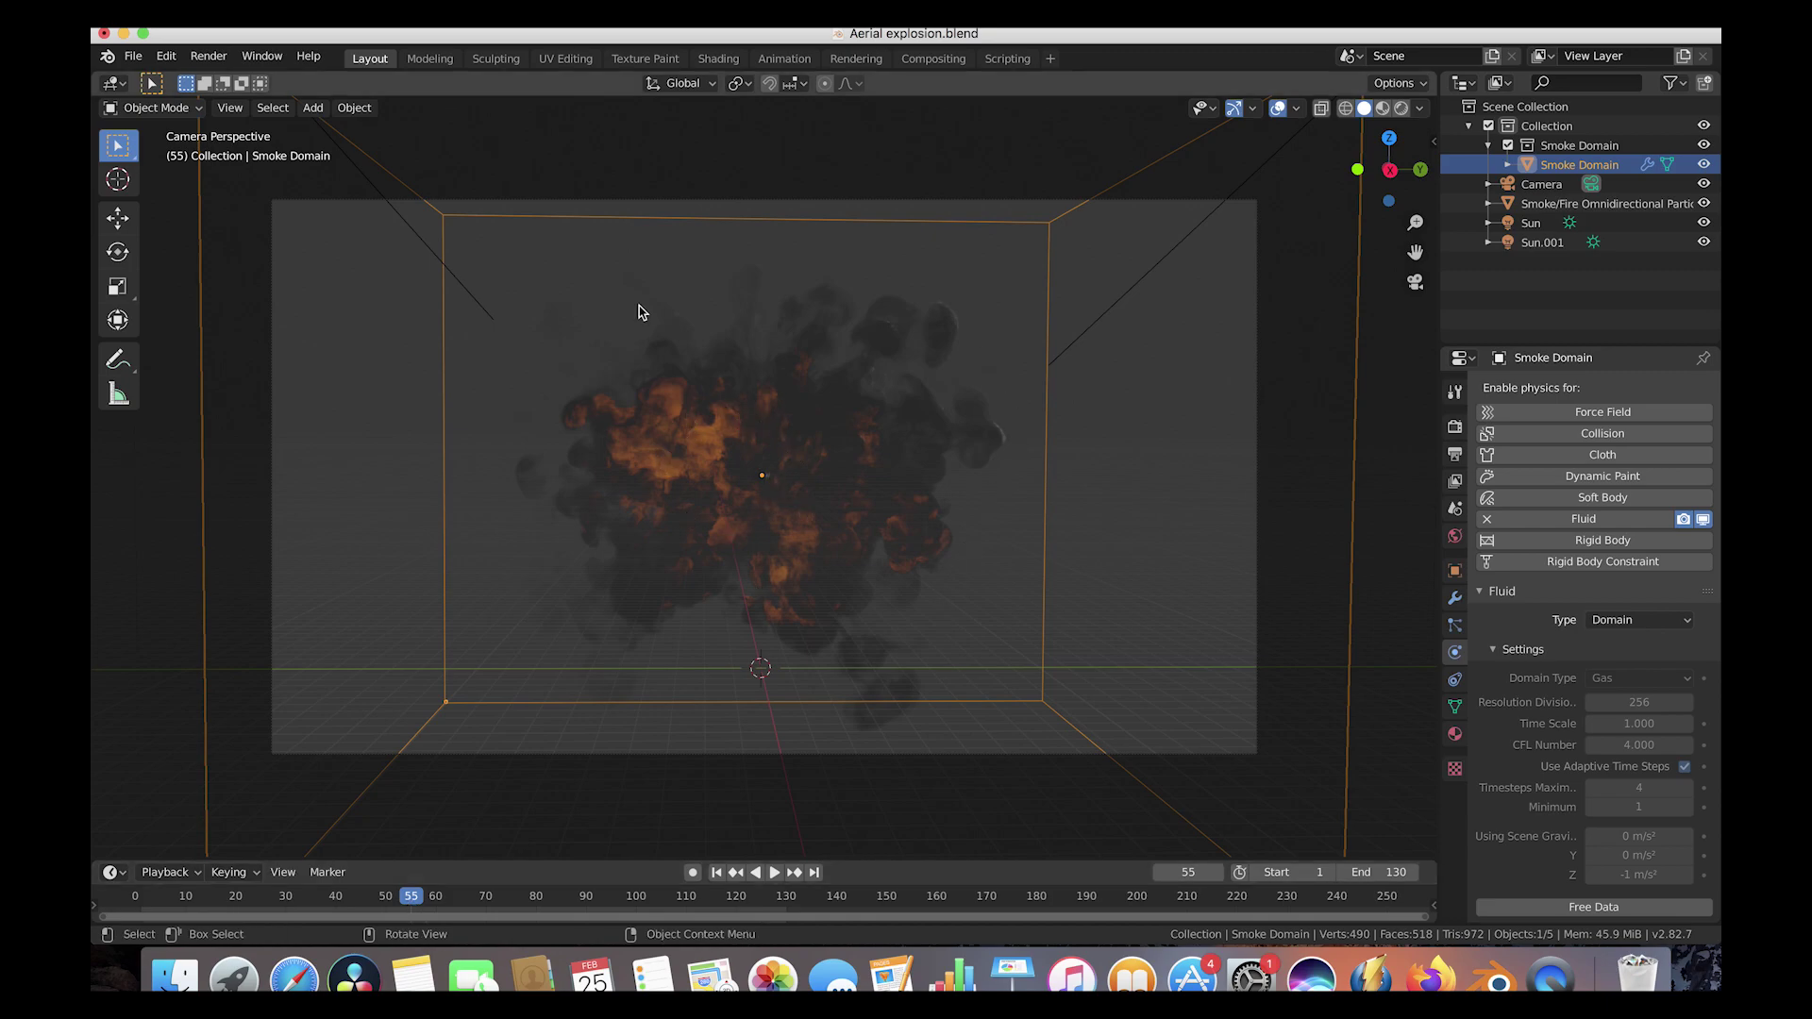
left_click(1454, 429)
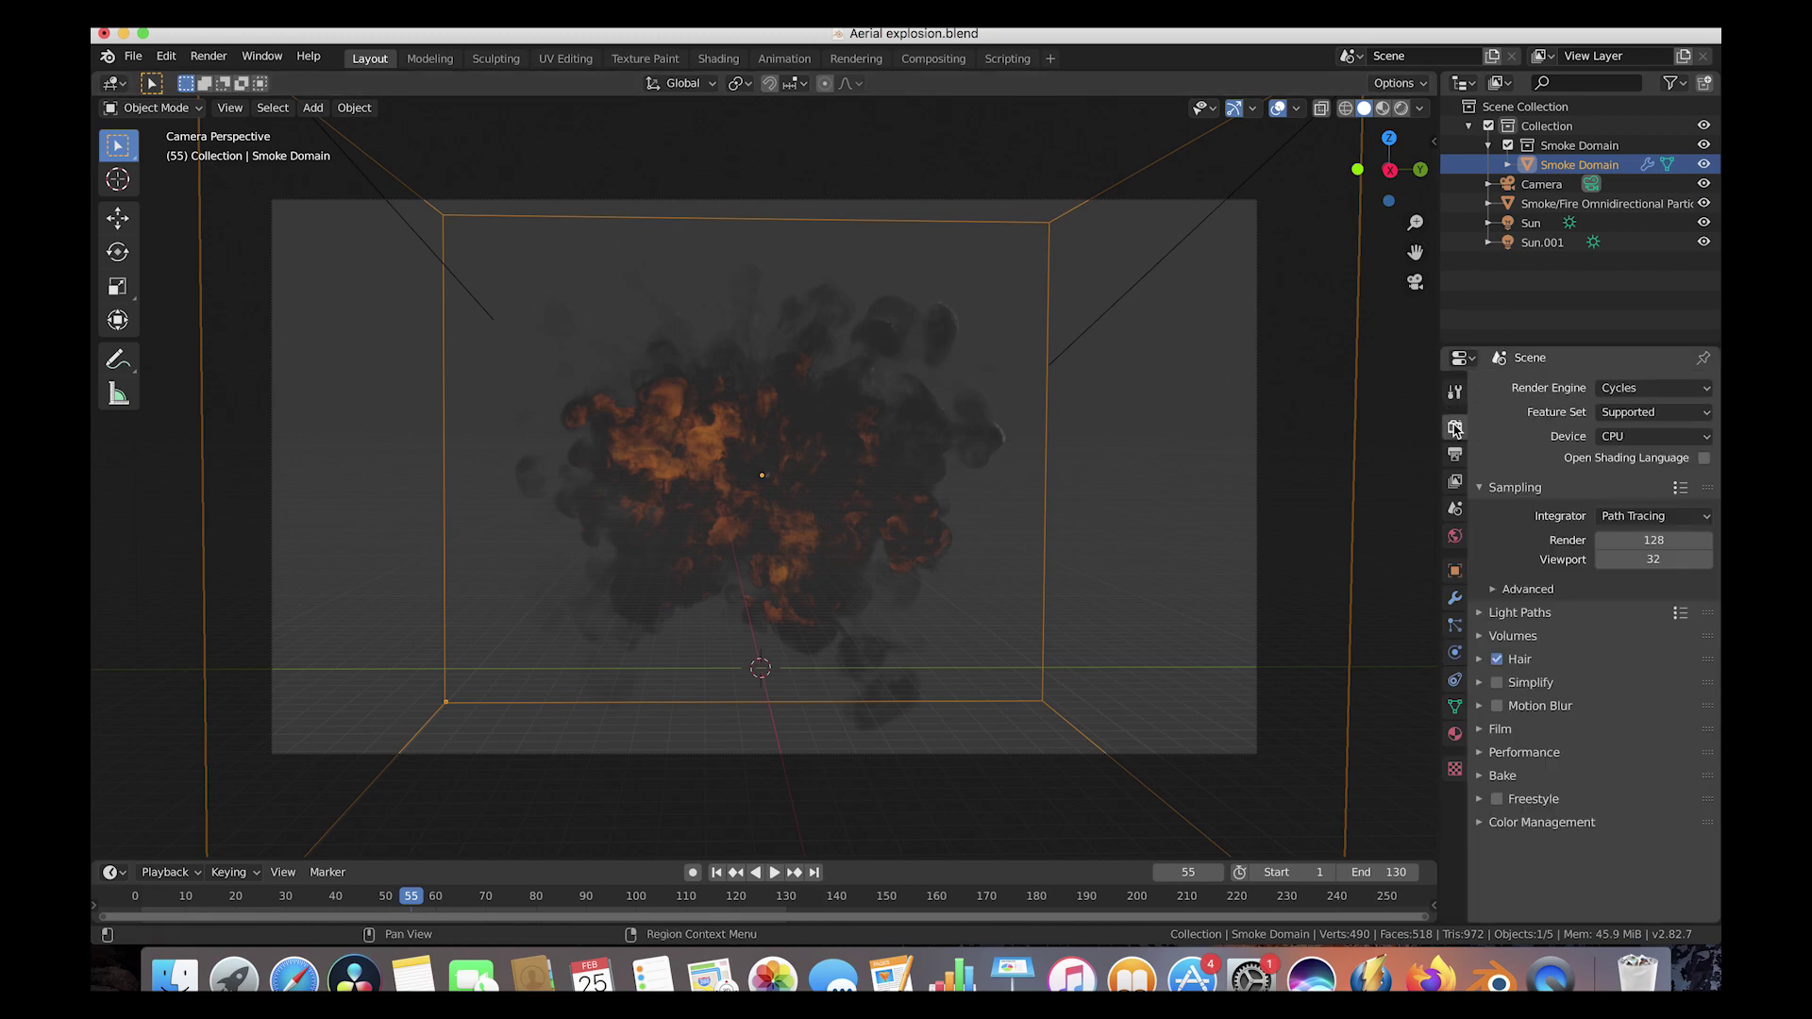
left_click(1653, 538)
type("40")
key("Return")
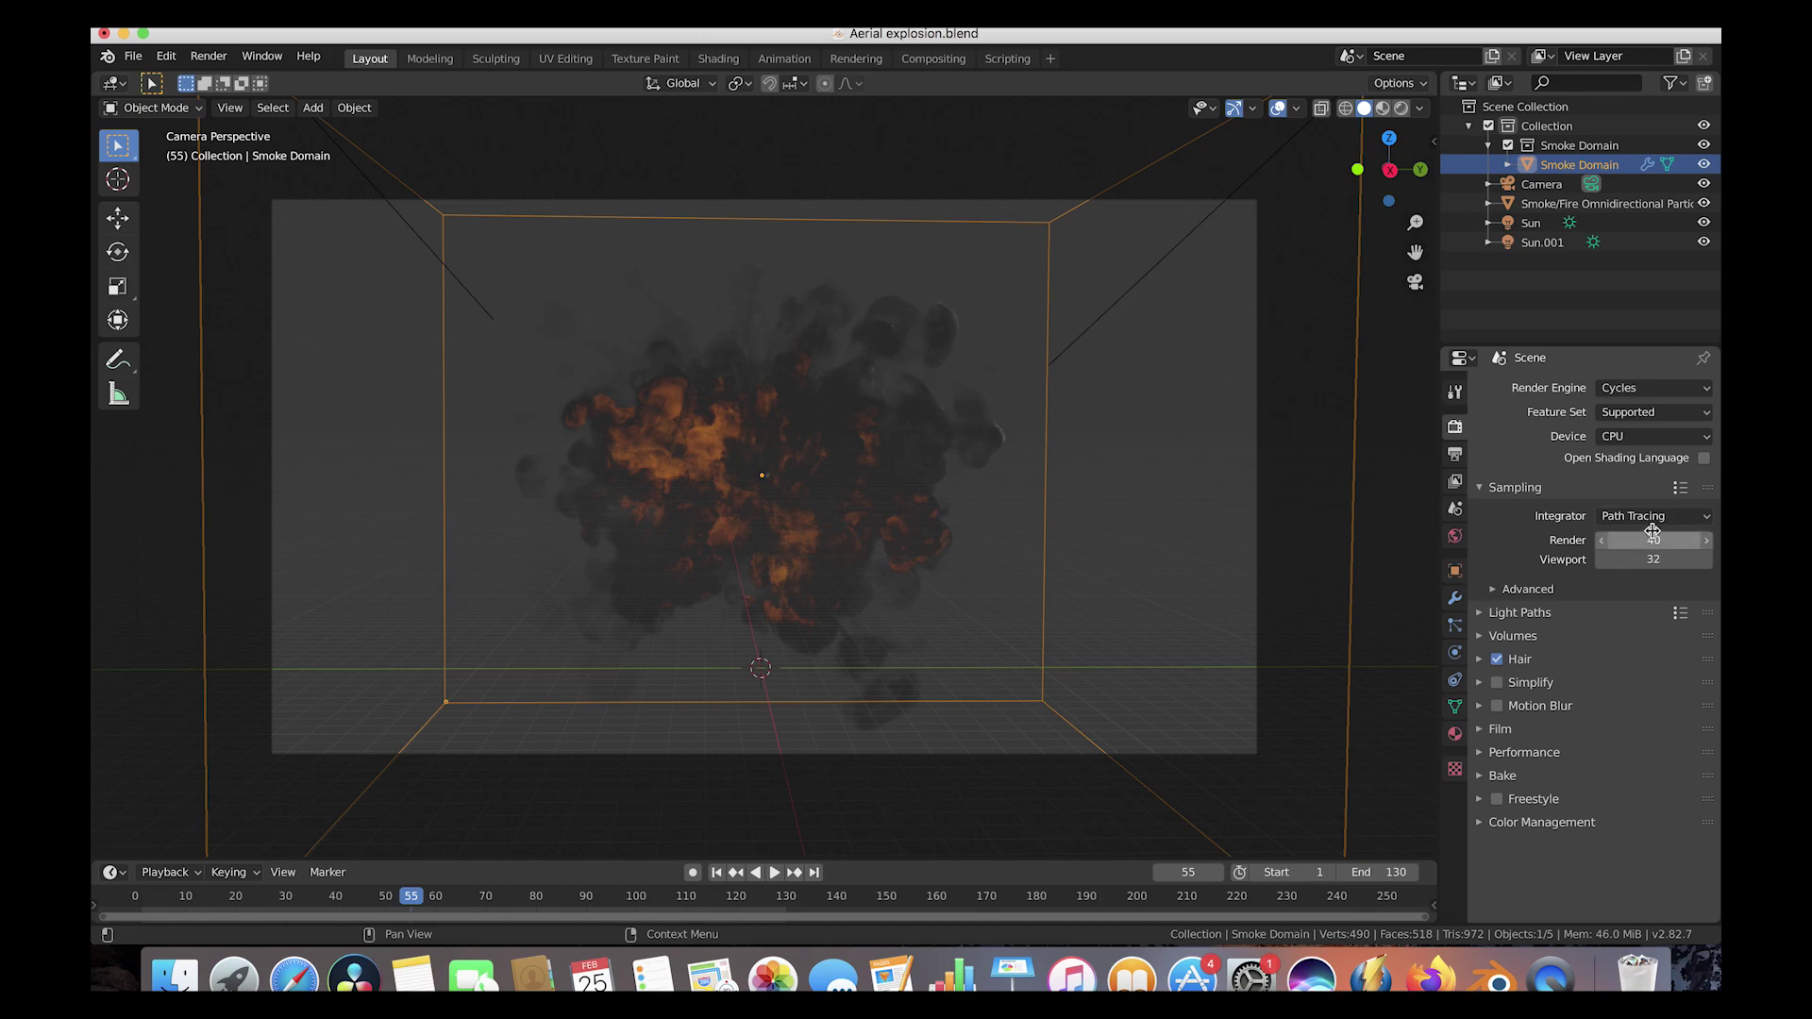
Step: Check the advanced sampling settings and change the maximum volume bounces under Light Paths
left_click(1494, 590)
left_click(1493, 592)
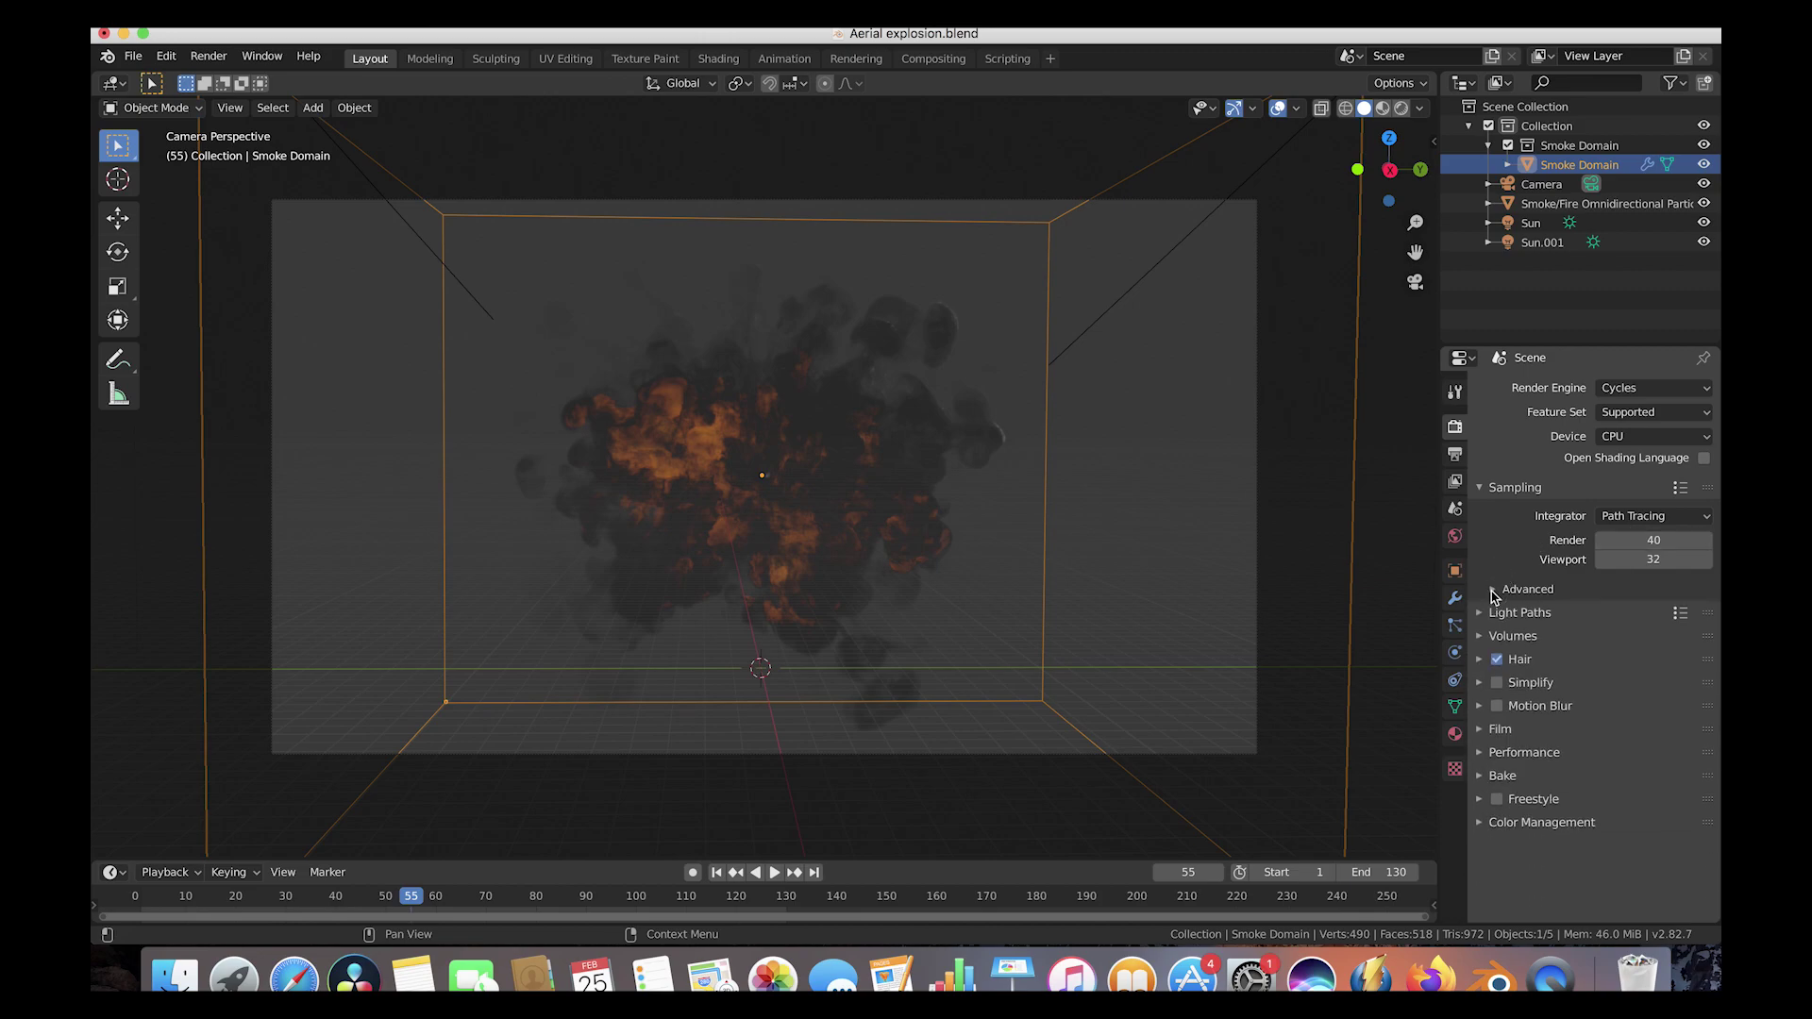
left_click(1493, 592)
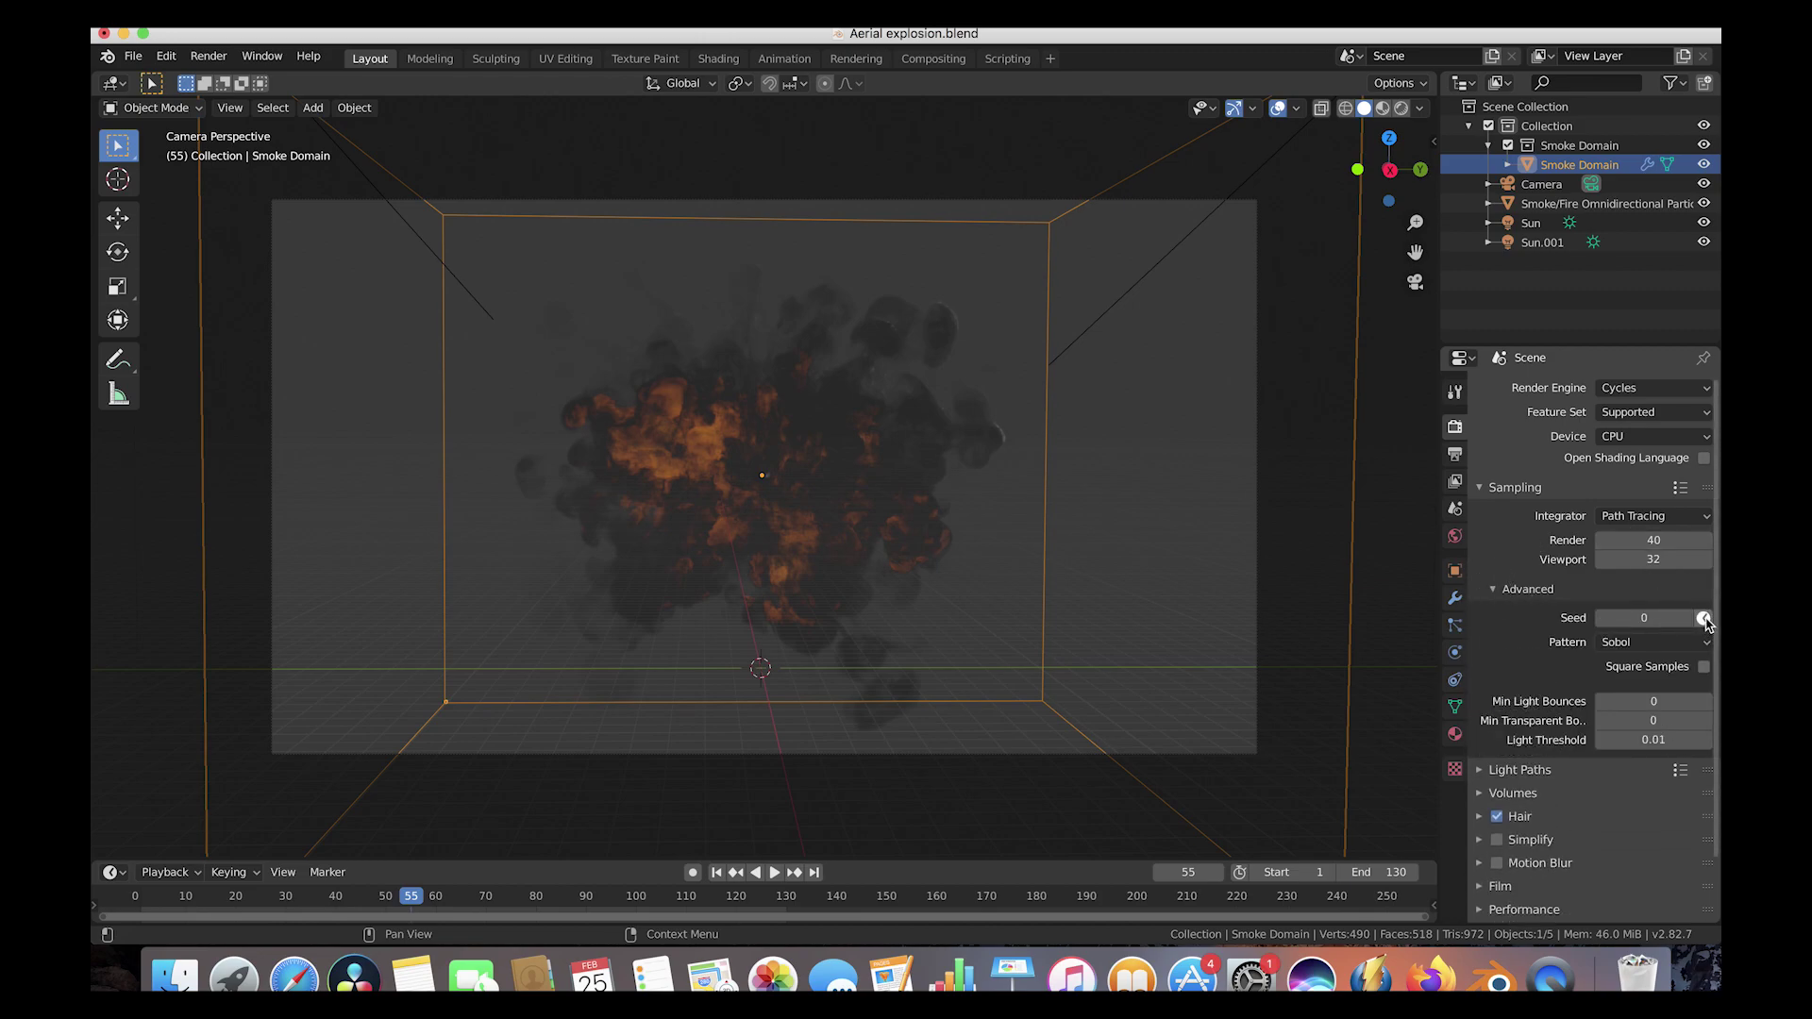
left_click(1495, 593)
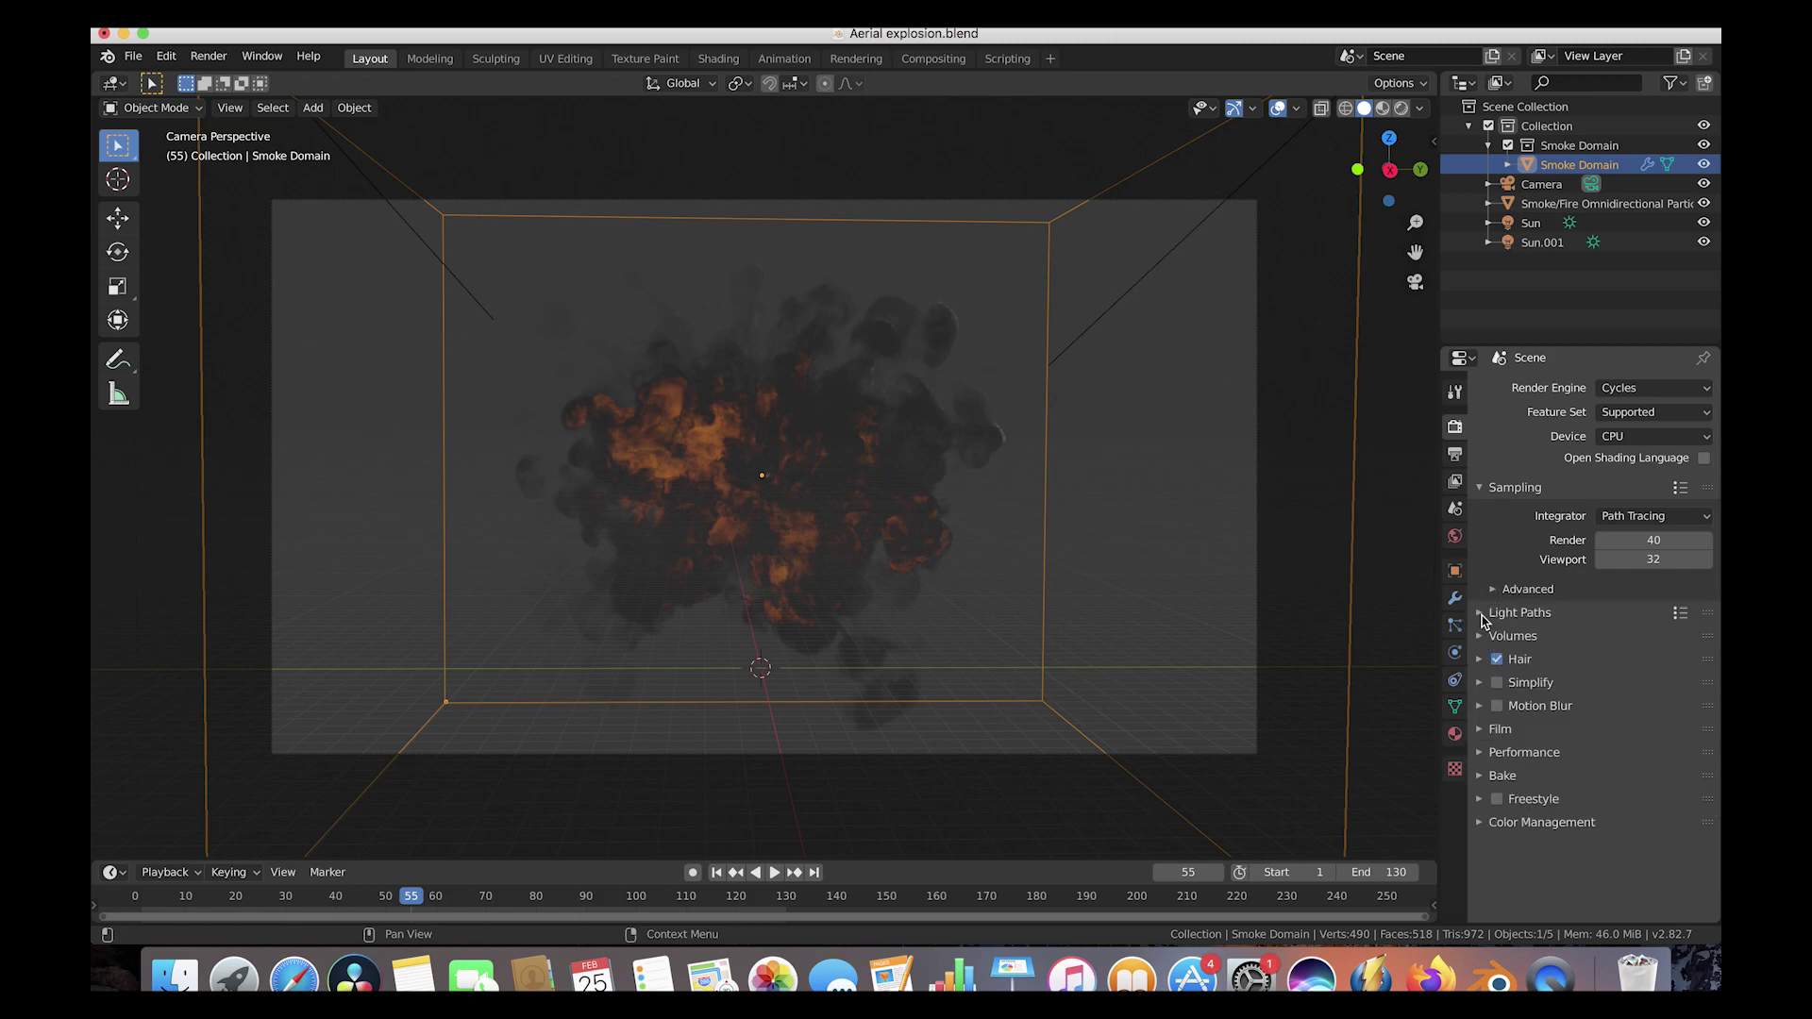
left_click(1482, 615)
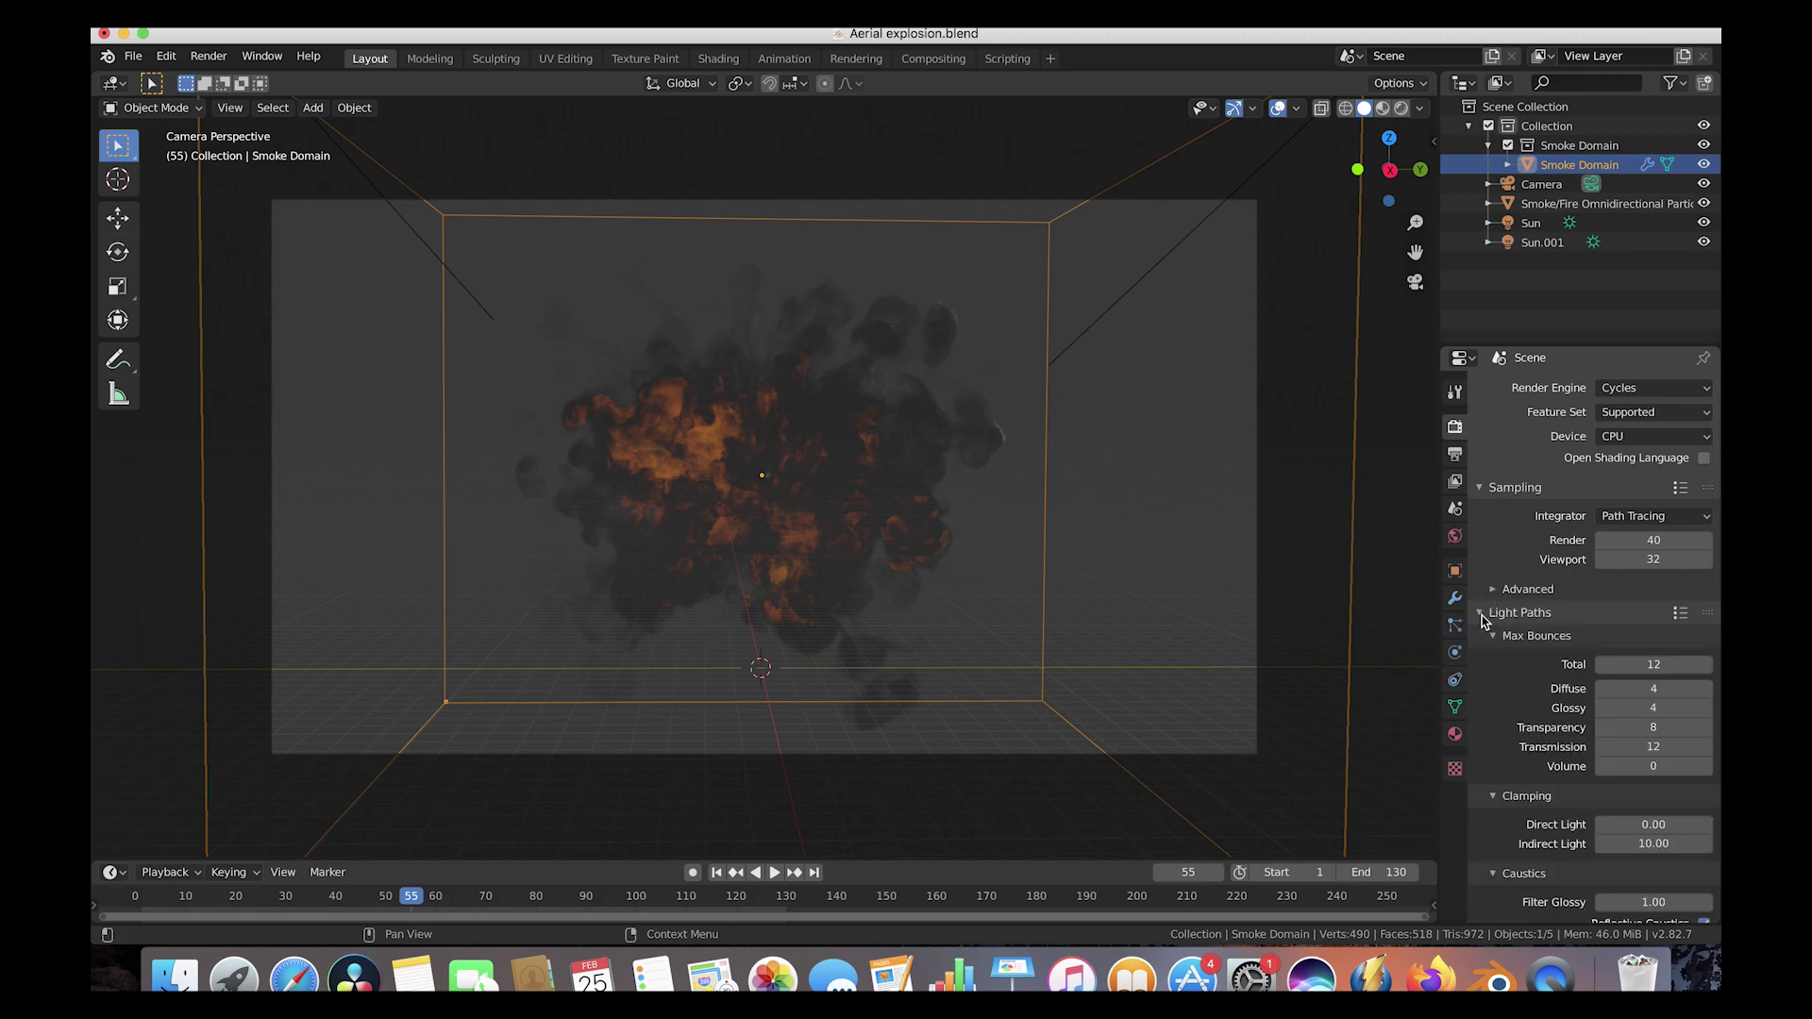
left_click(1643, 766)
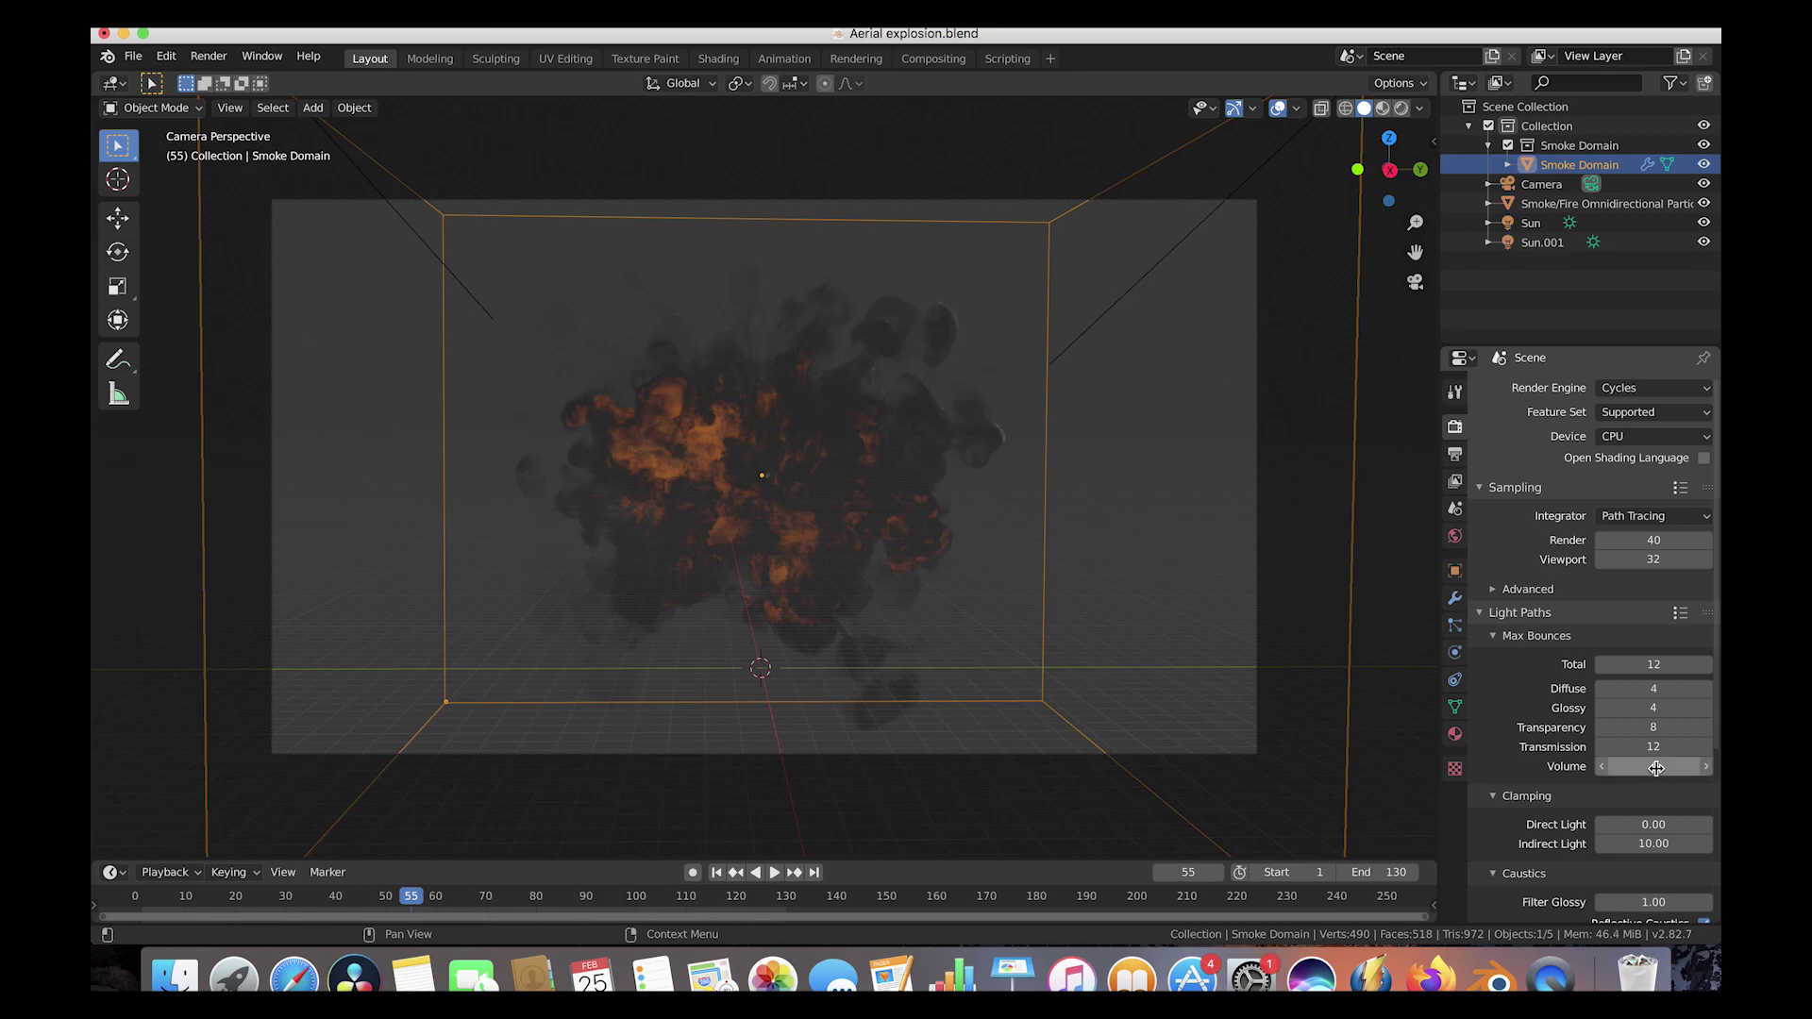
left_click(1506, 635)
Step: Set the render's volume step size to 0.05 m and its maximum steps to 260
scroll(1500, 714, "down", 3)
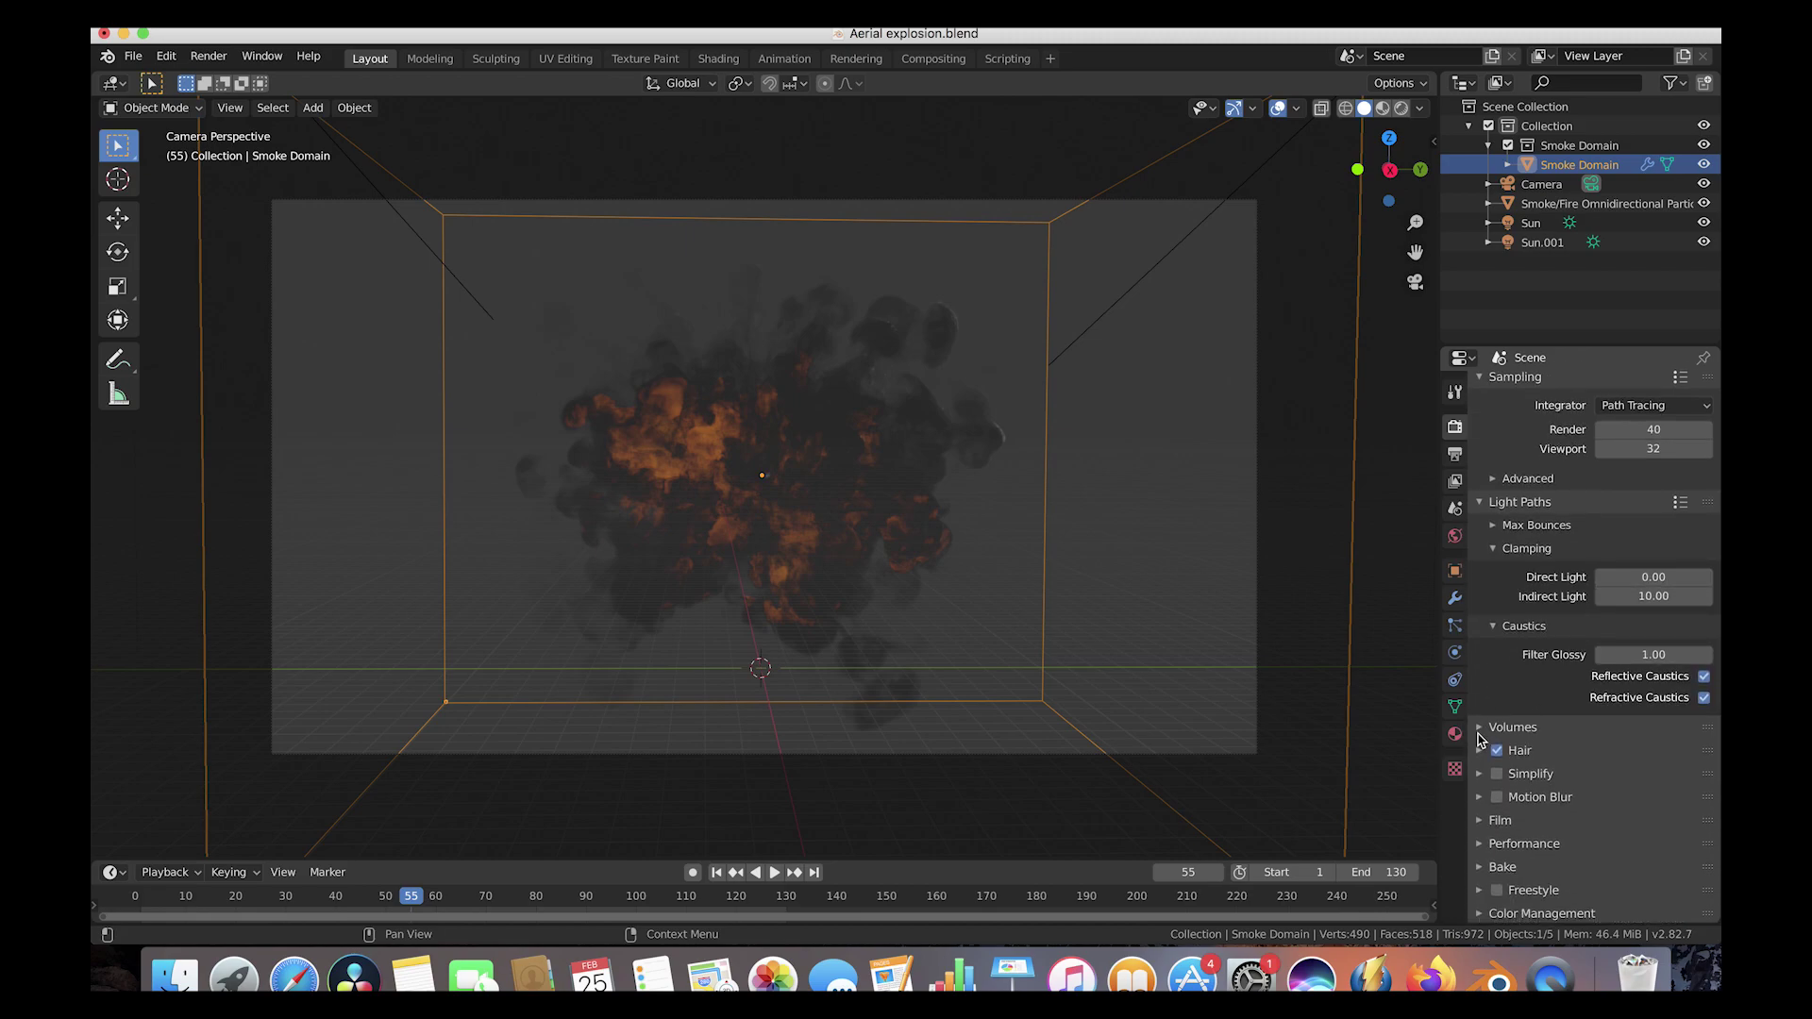
left_click(1480, 728)
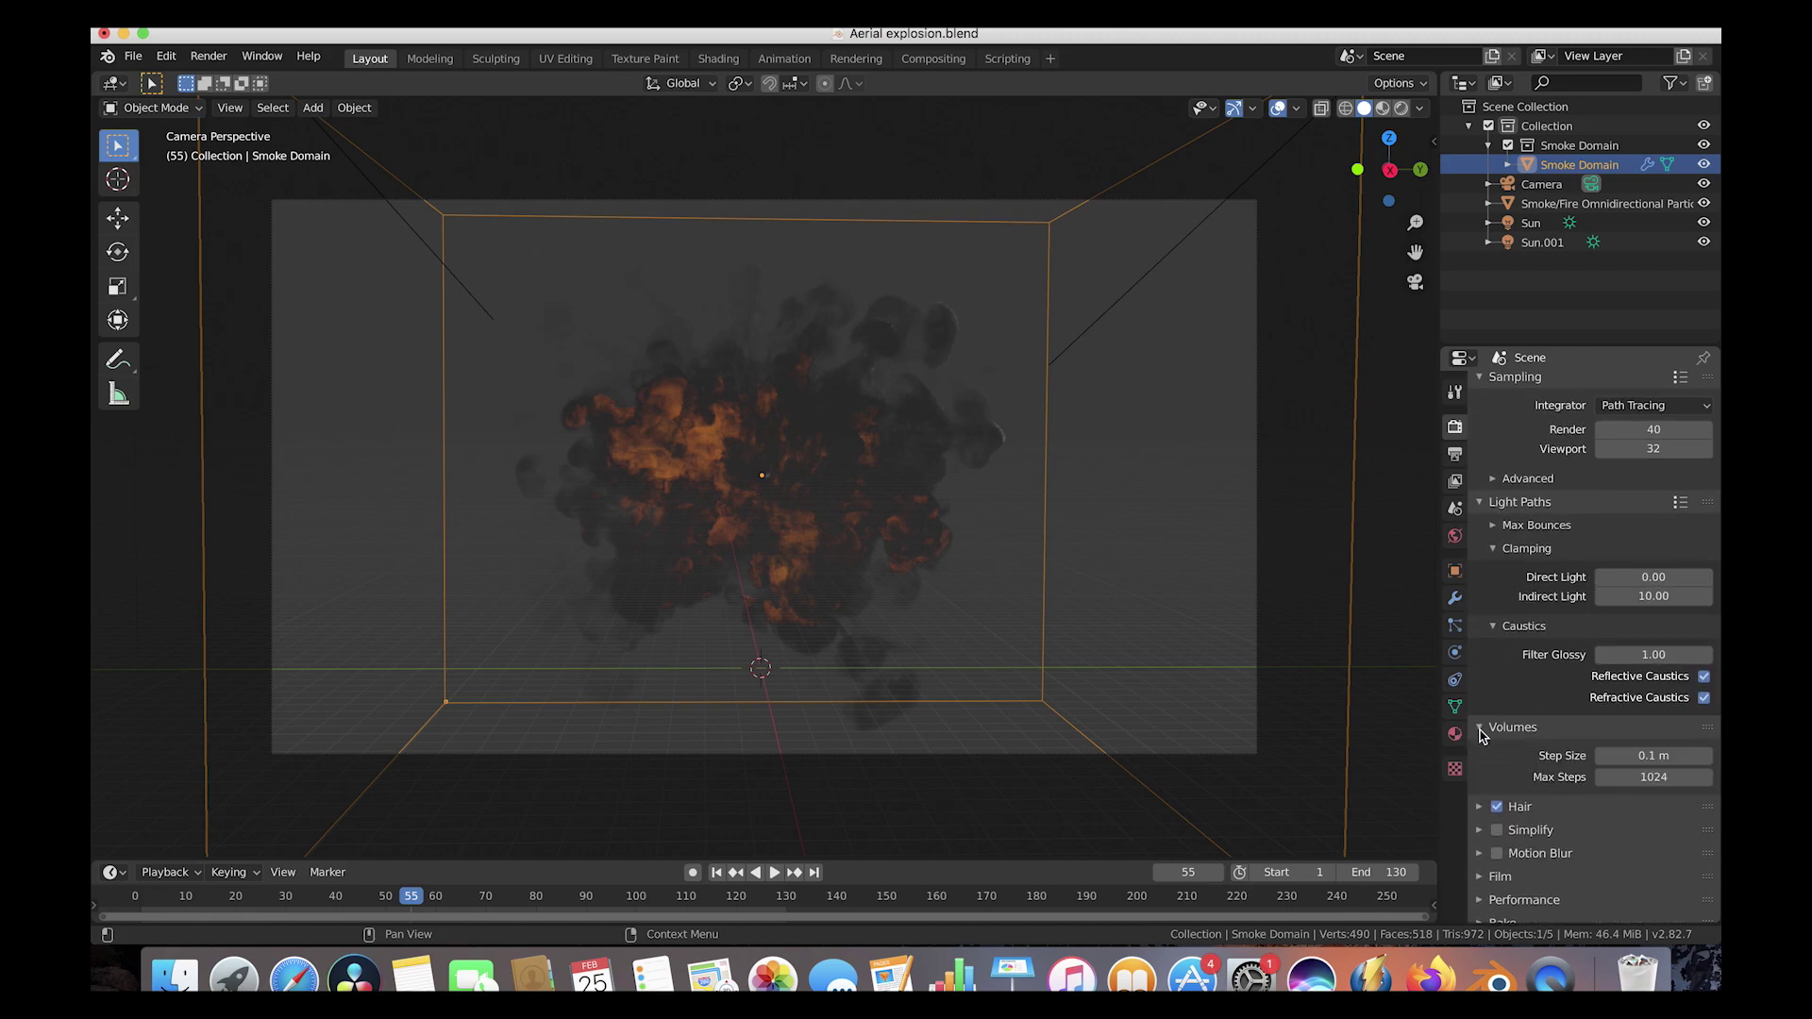
left_click(1646, 757)
key("BackSpace")
type(".05")
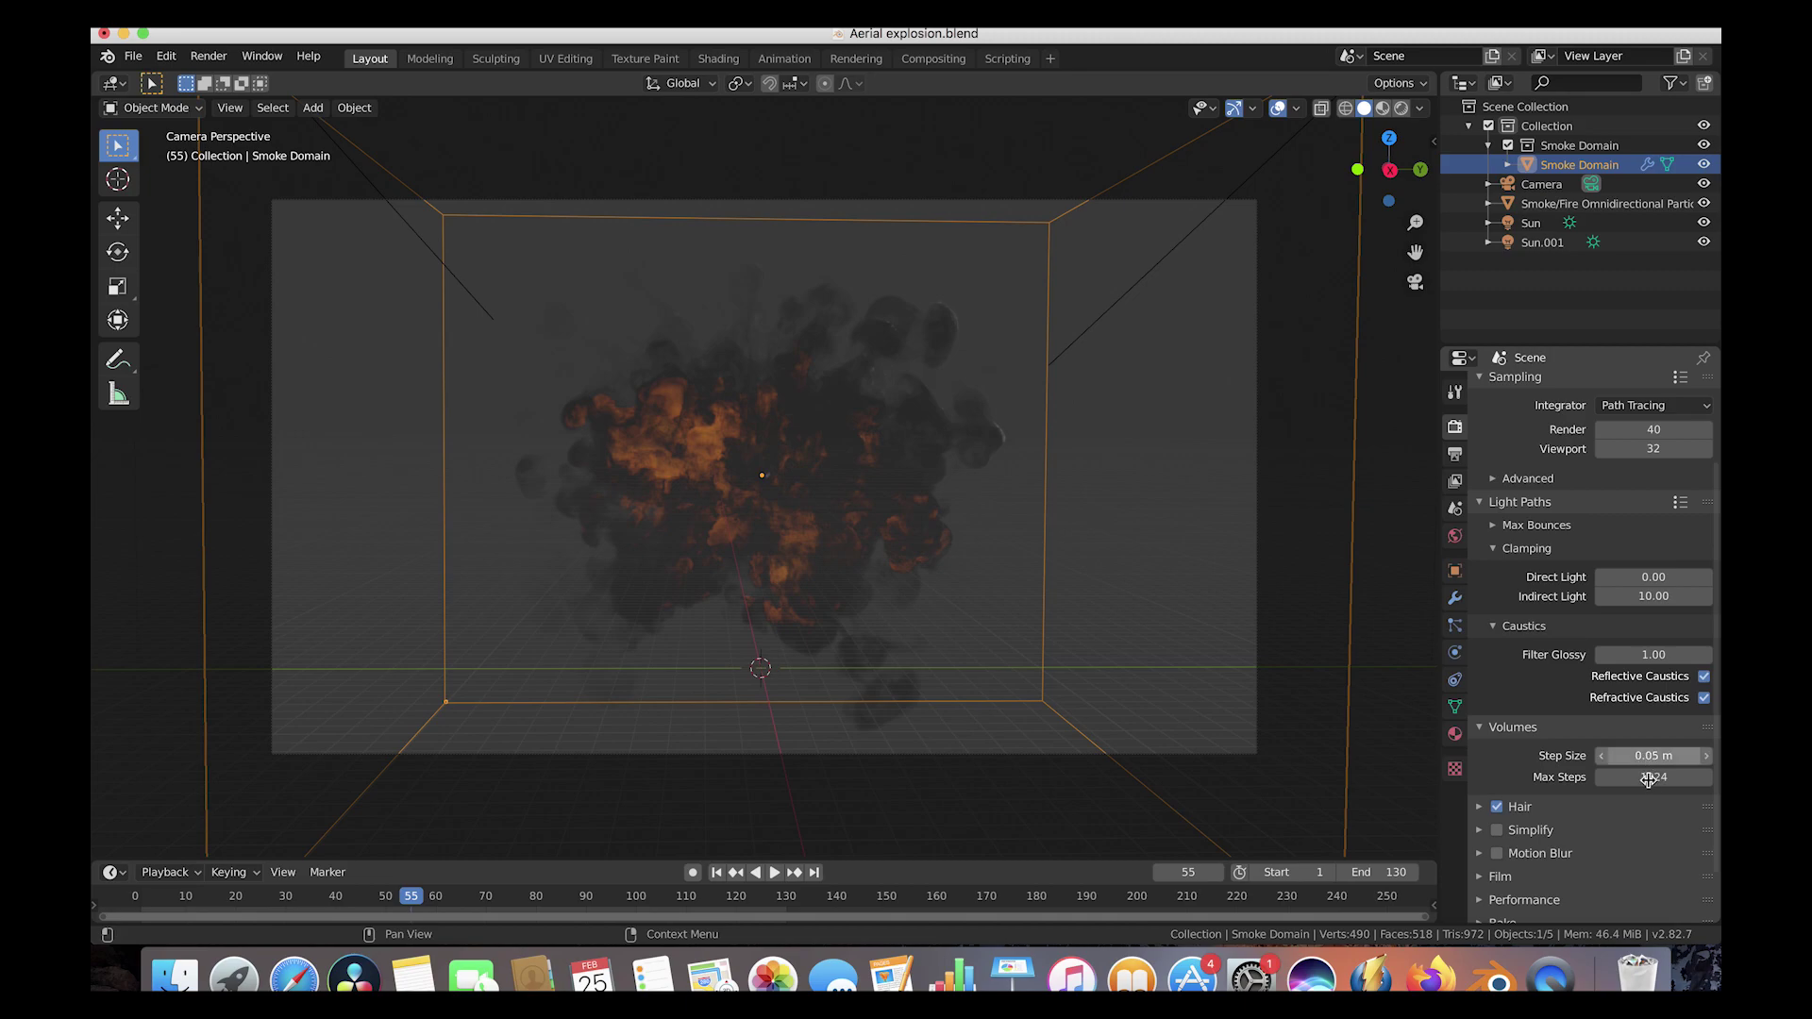
left_click(1652, 775)
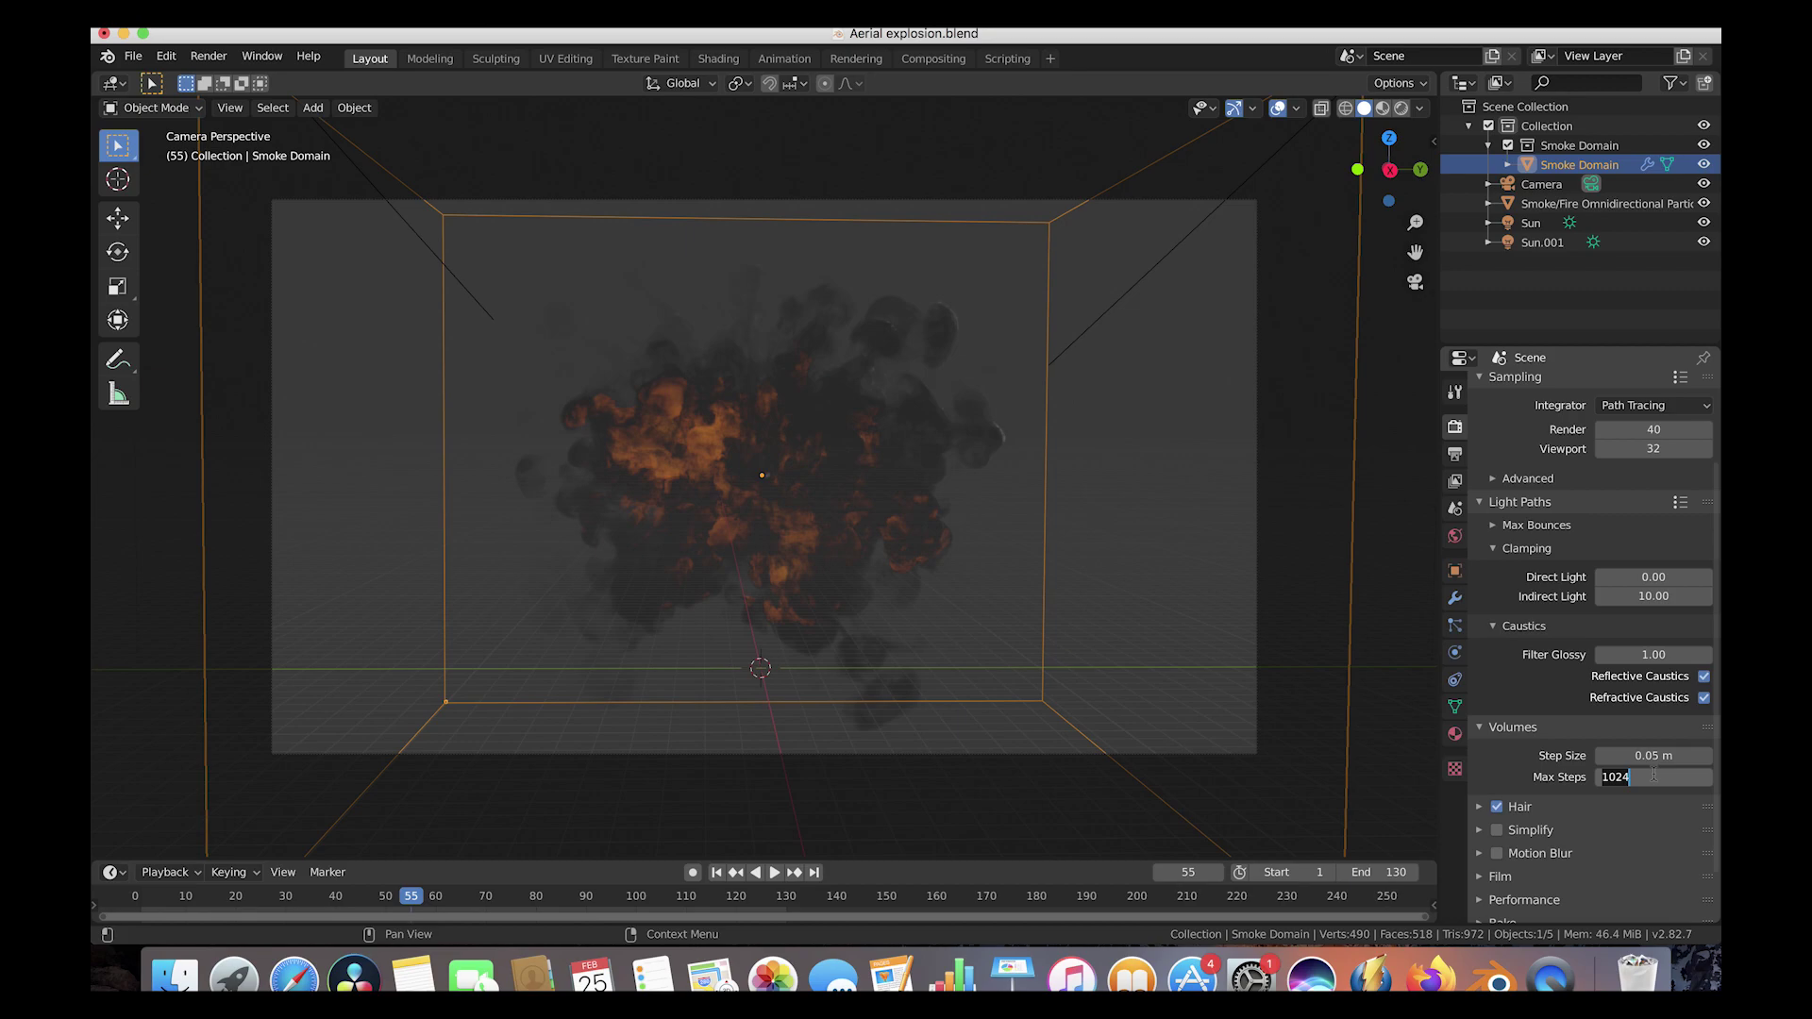
type("300")
key("Return")
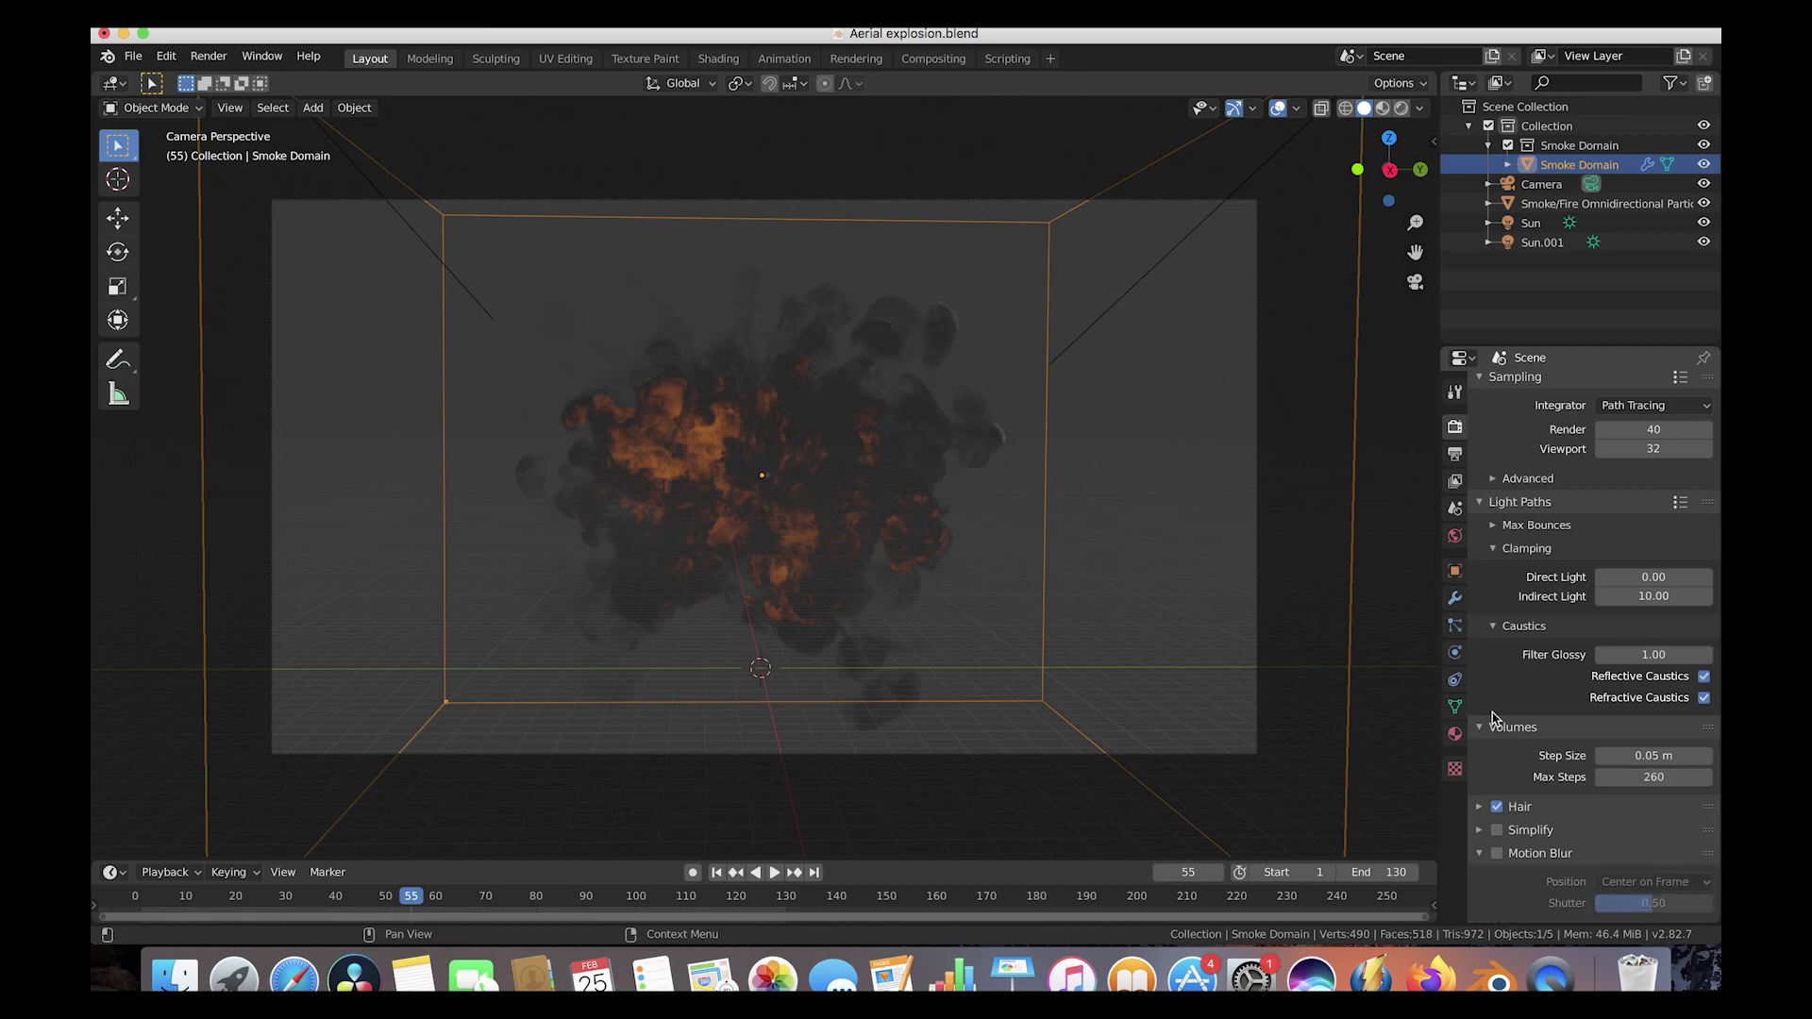
Step: Enable the transparent film background in the render settings
scroll(1479, 830, "down", 5)
left_click(1481, 819)
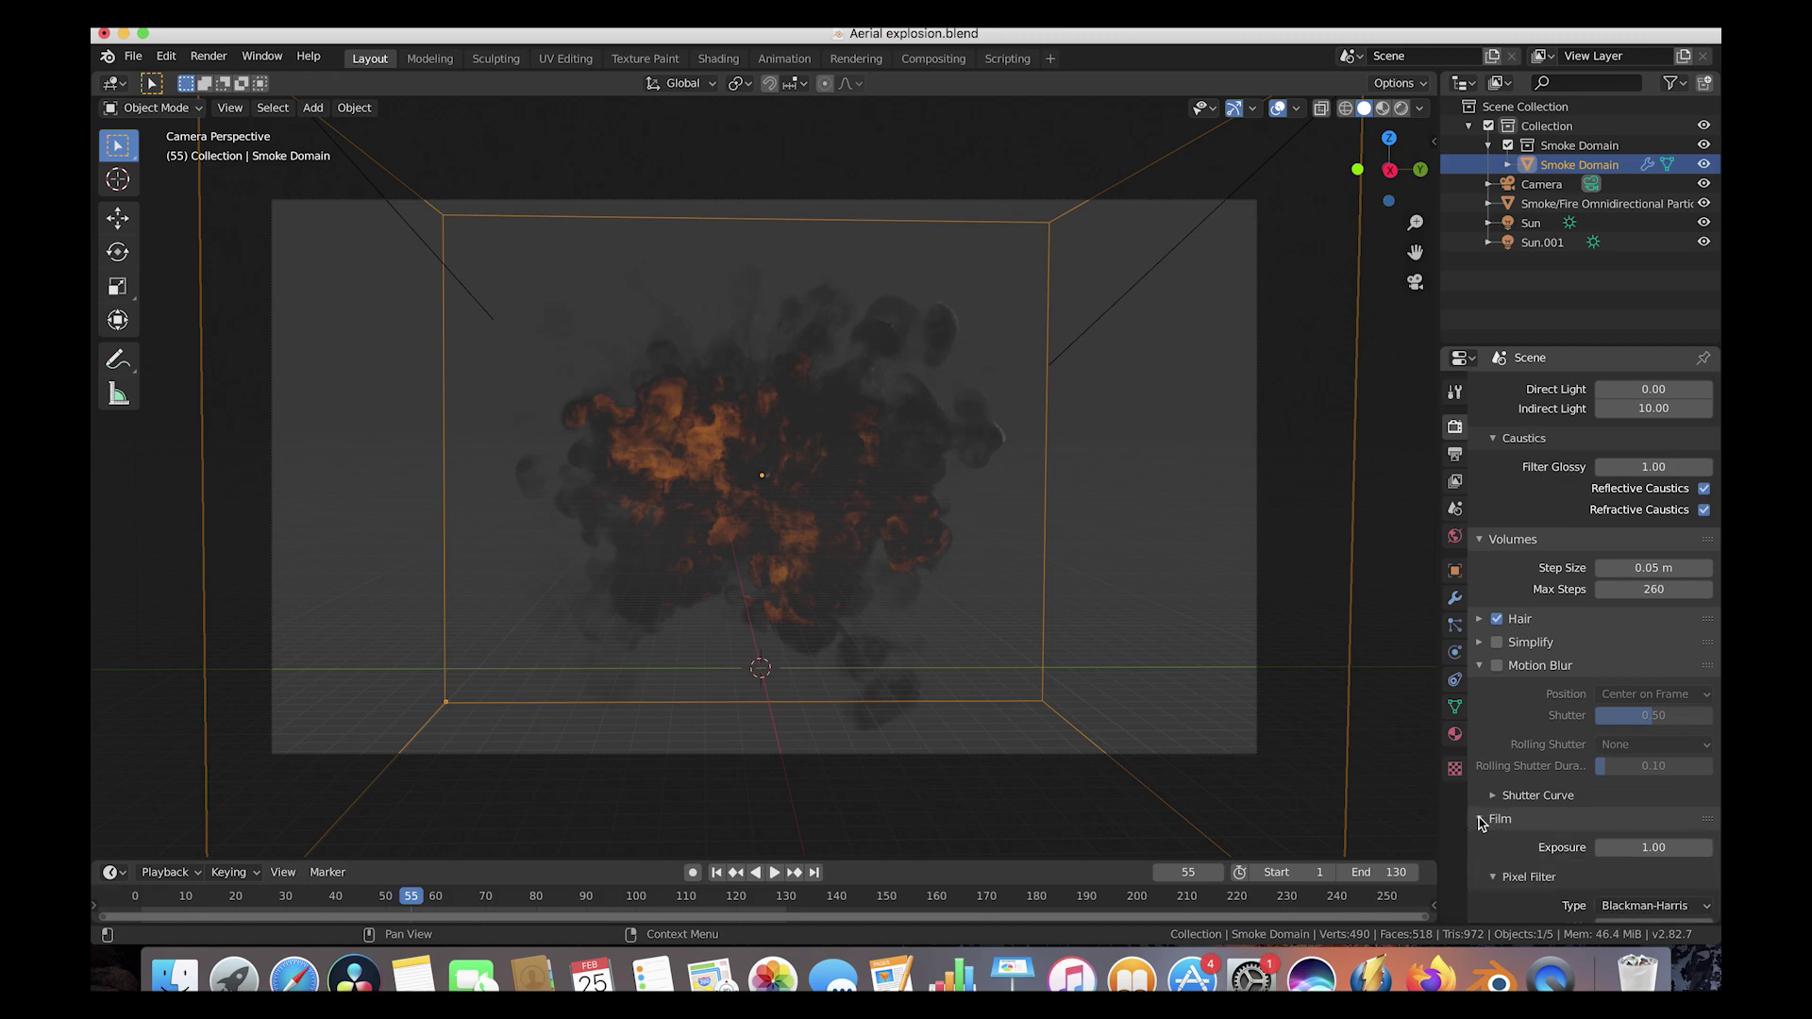
scroll(1481, 823, "down", 4)
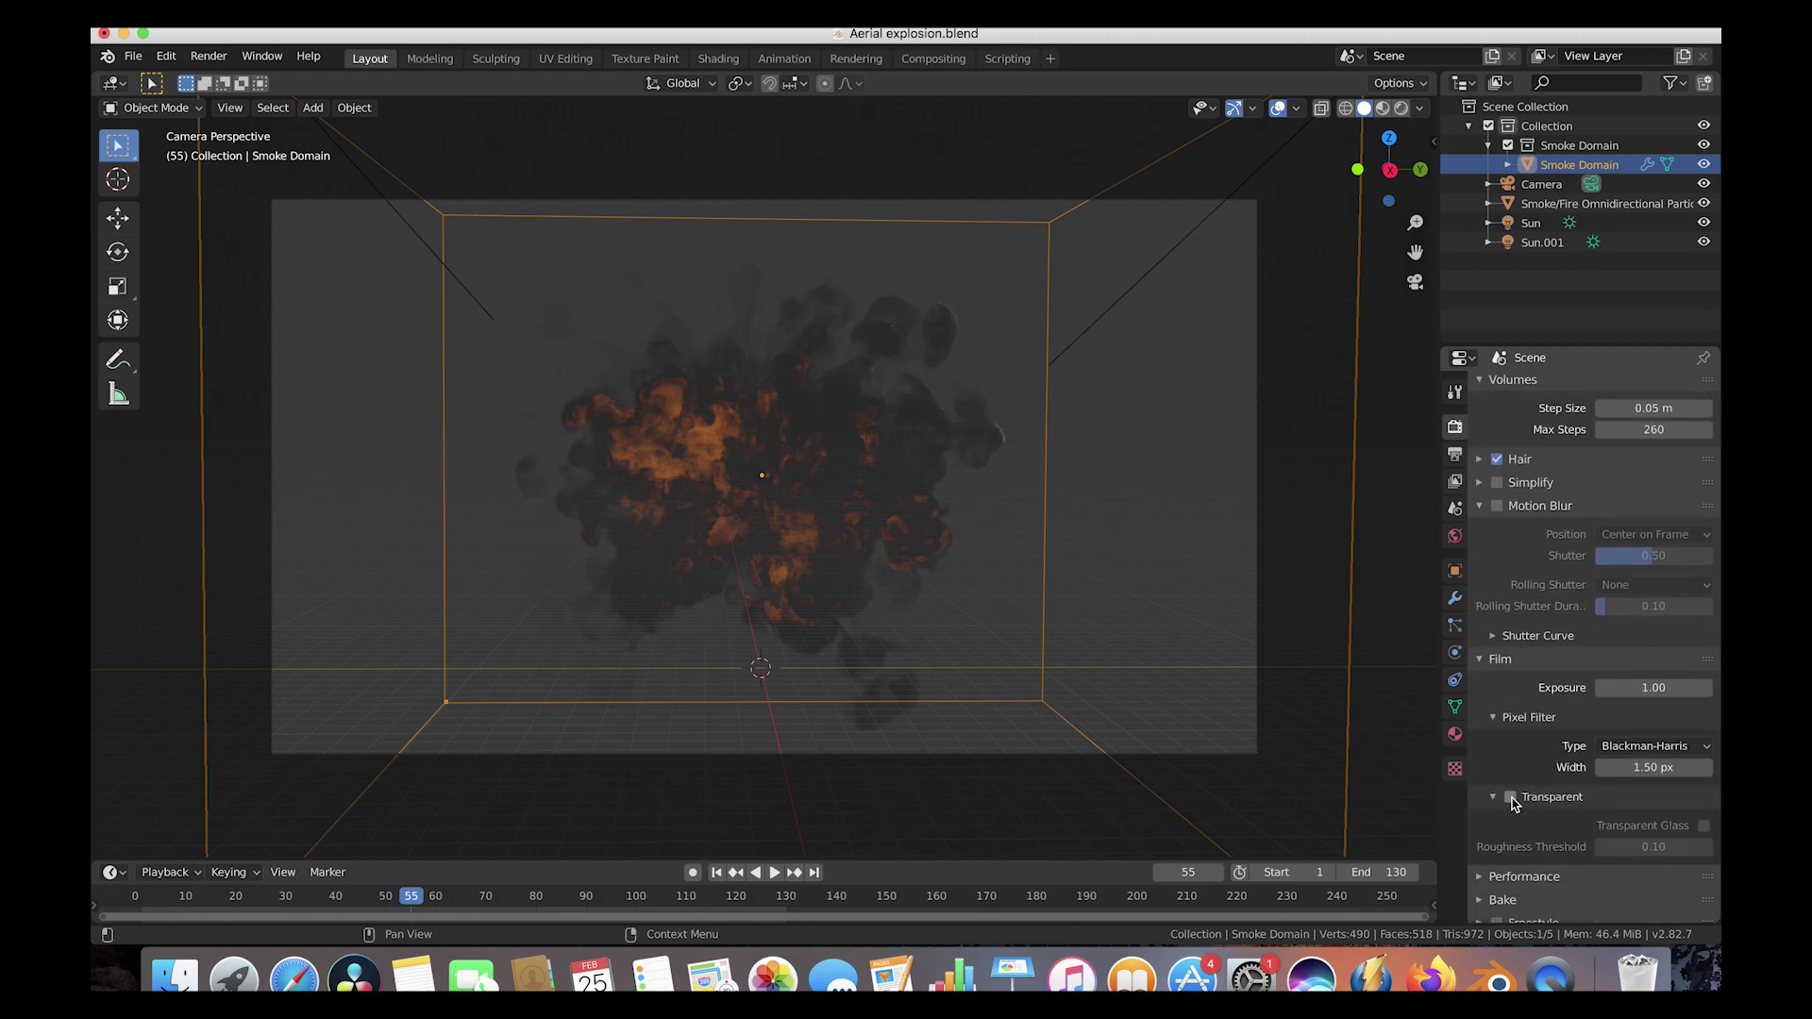
left_click(1509, 797)
Step: Set the output resolution percentage to 86% and render a still image of frame 55
left_click(1455, 460)
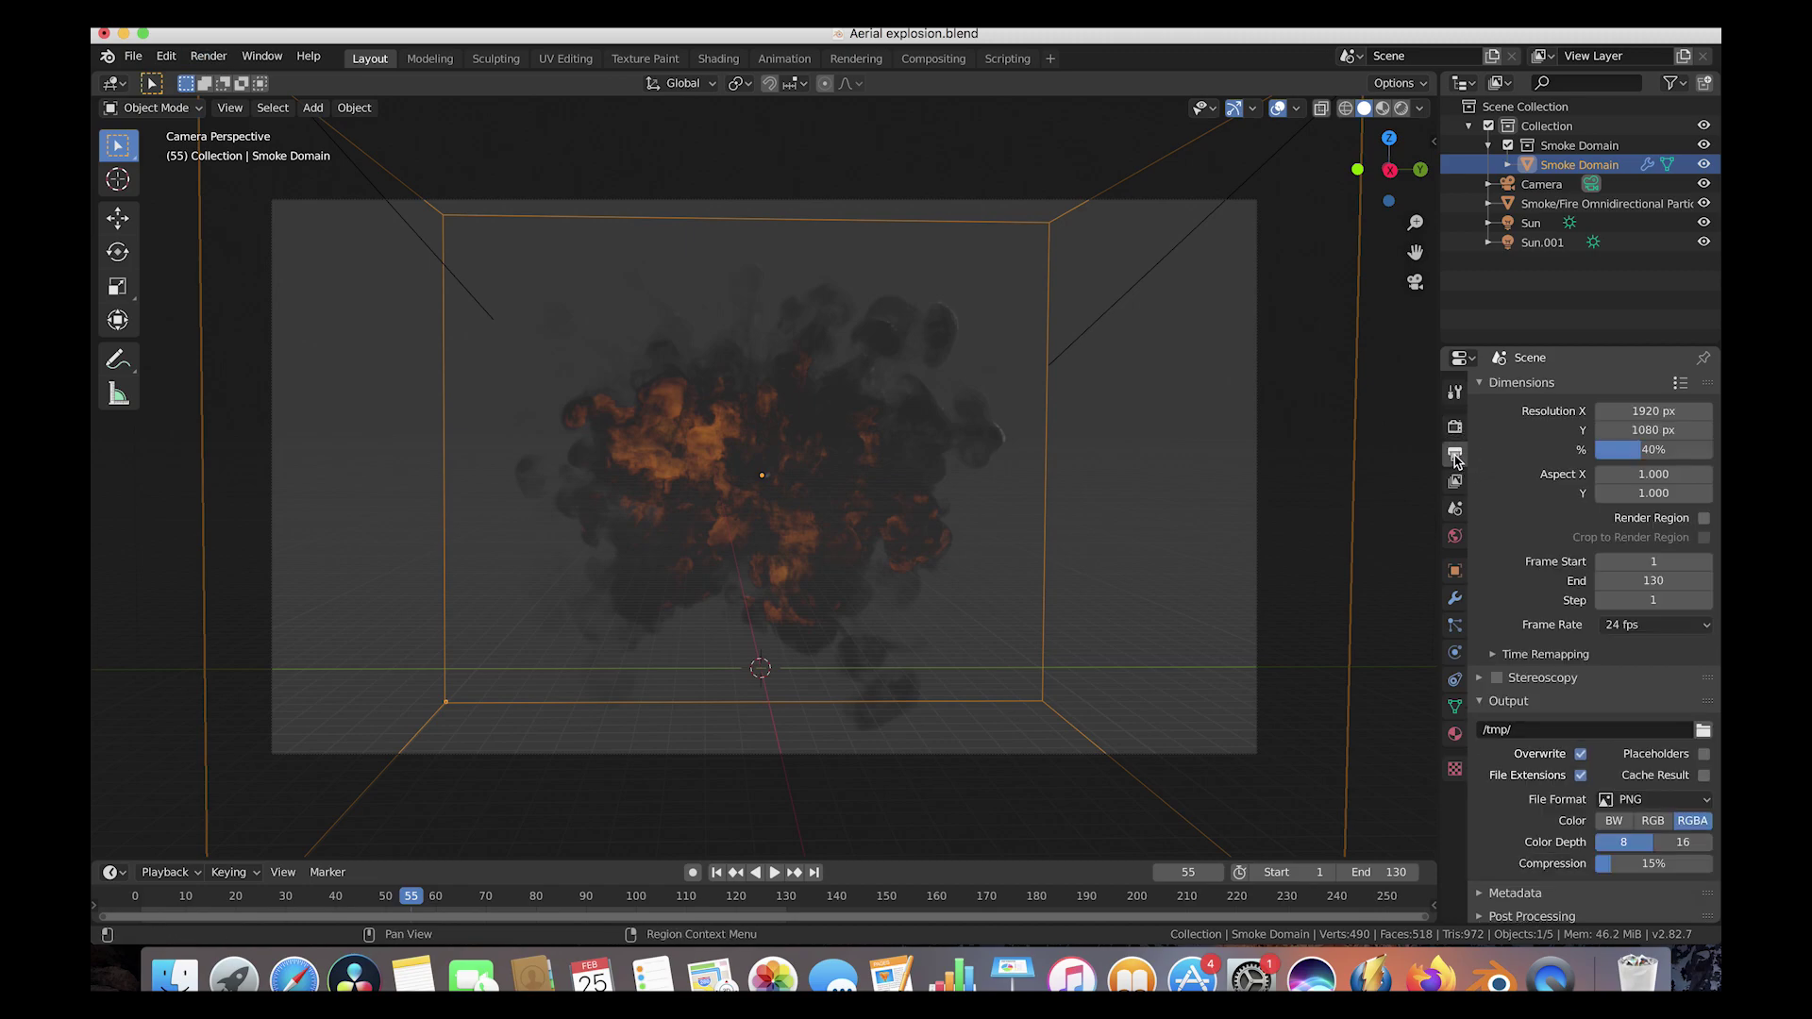
left_click(1645, 451)
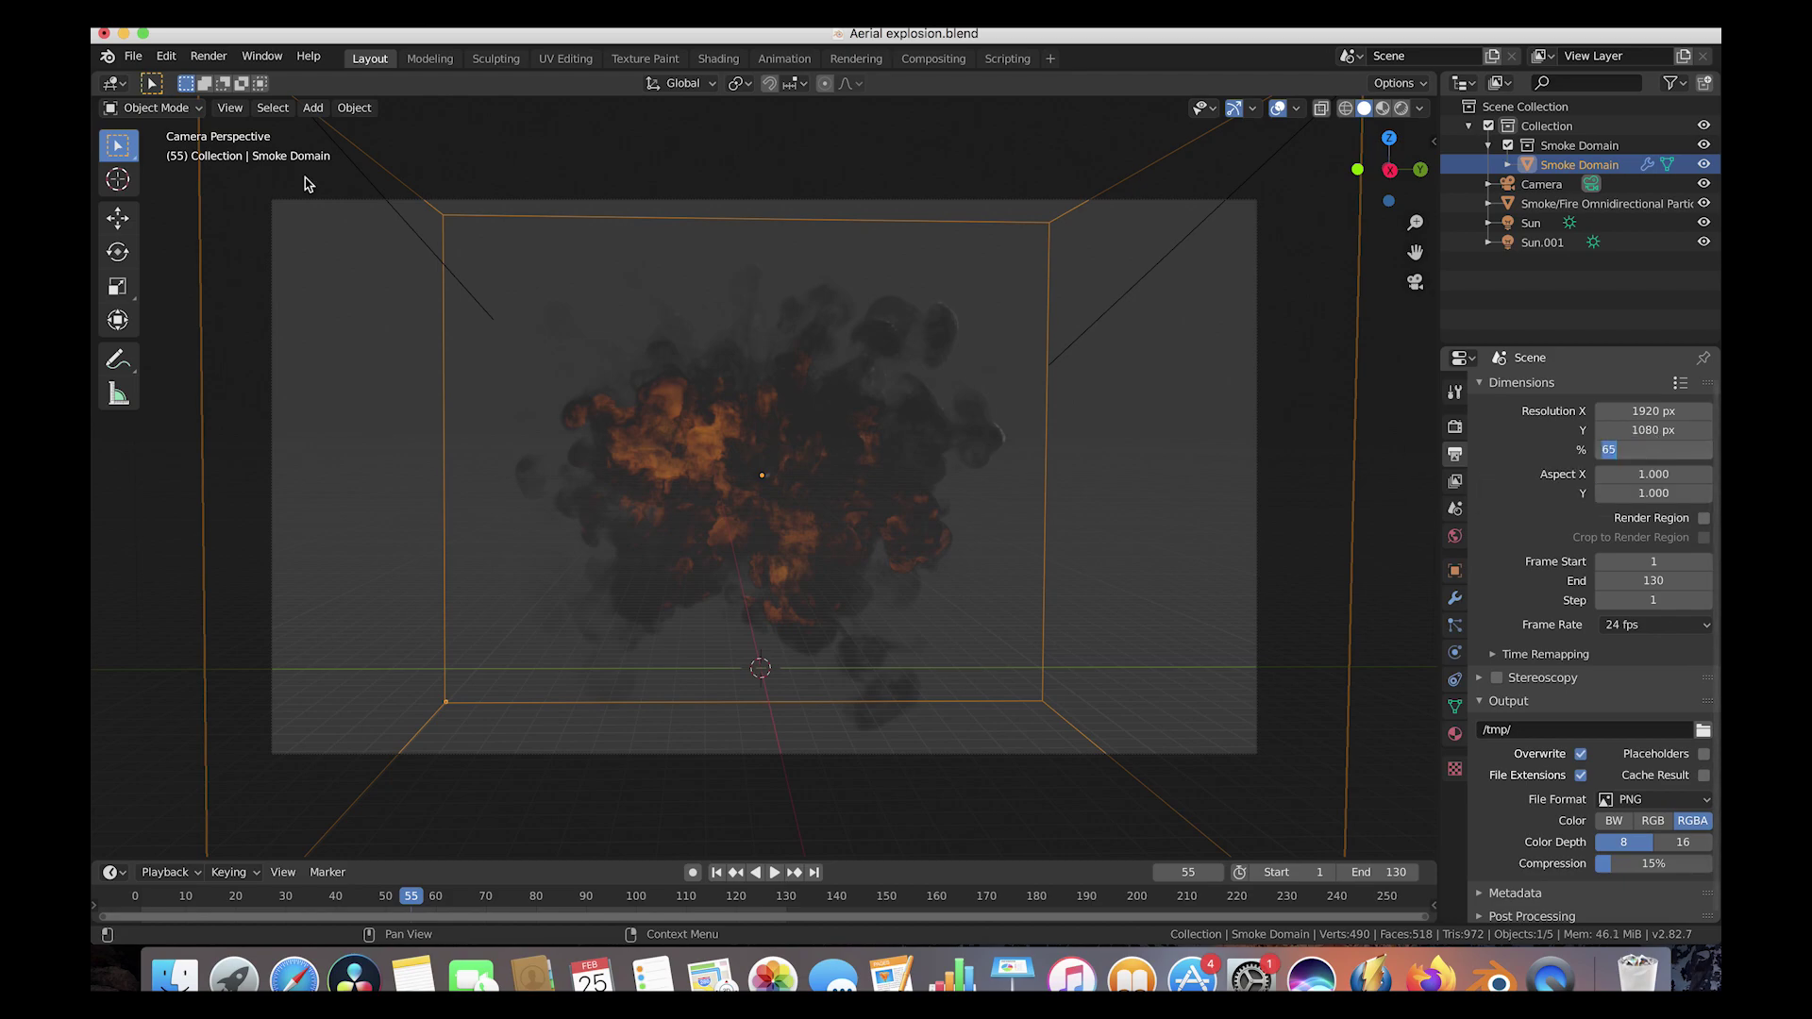
key("Escape")
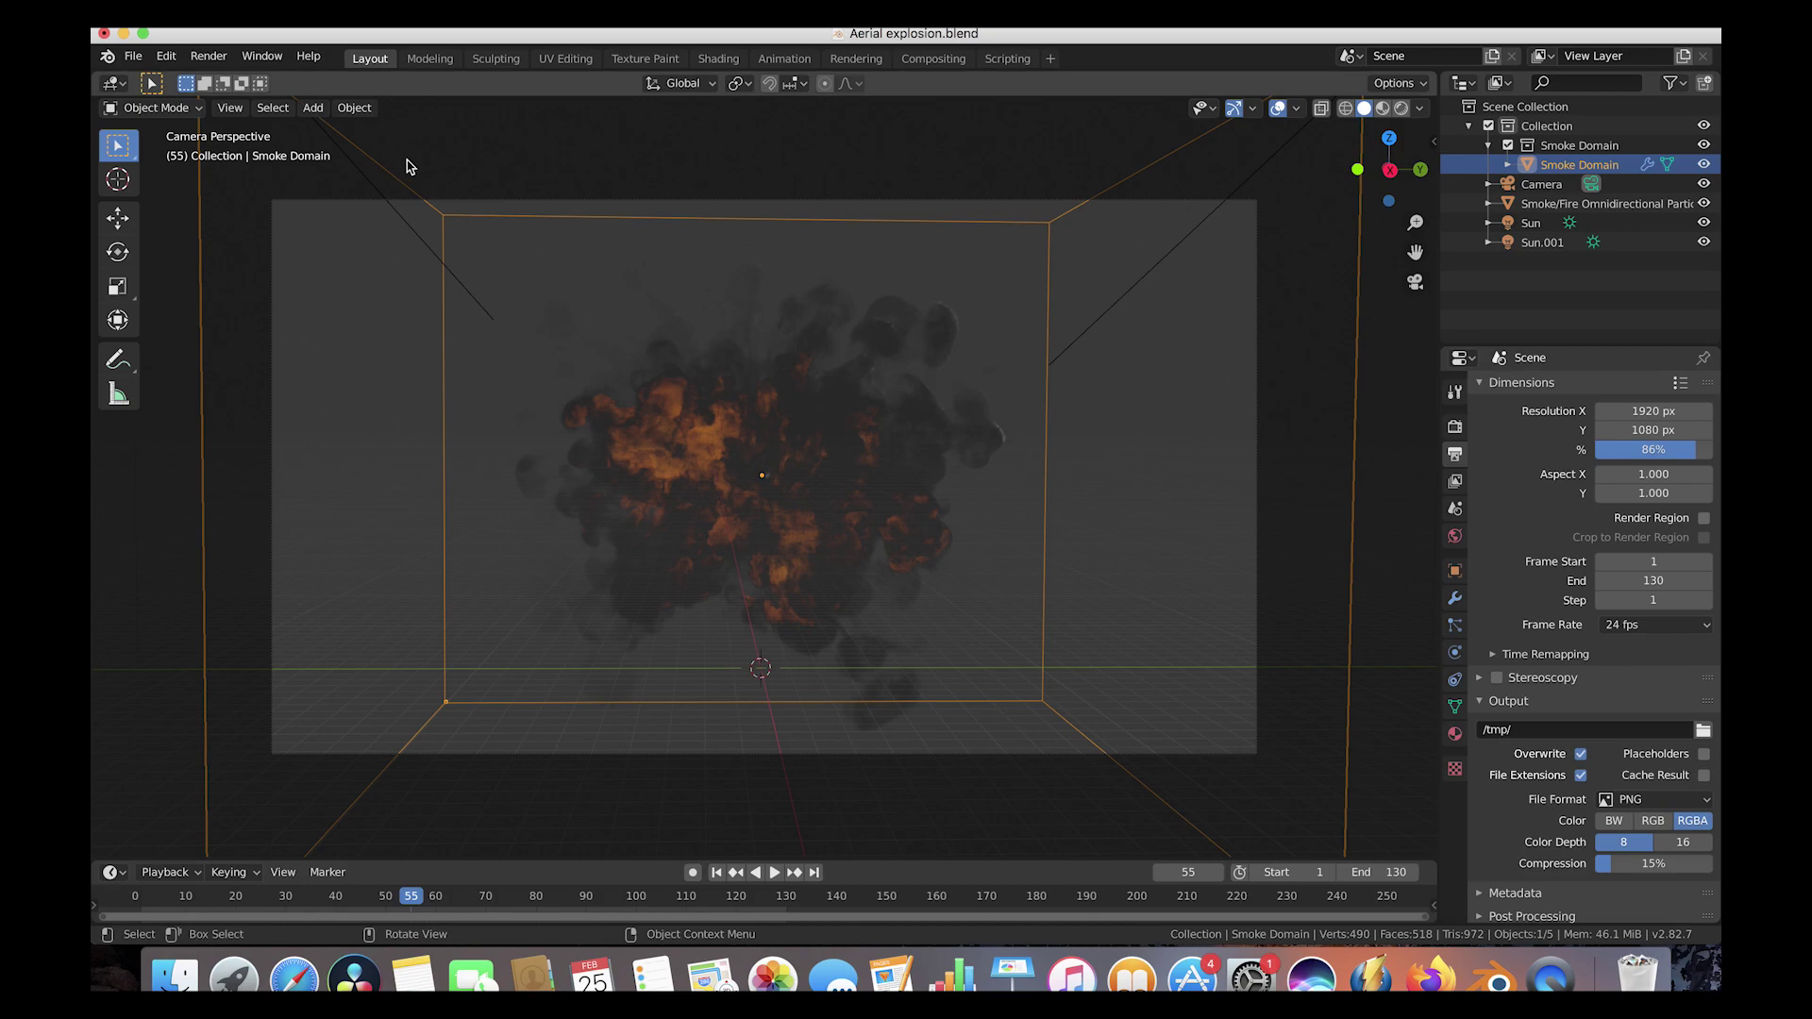
left_click(208, 58)
left_click(224, 80)
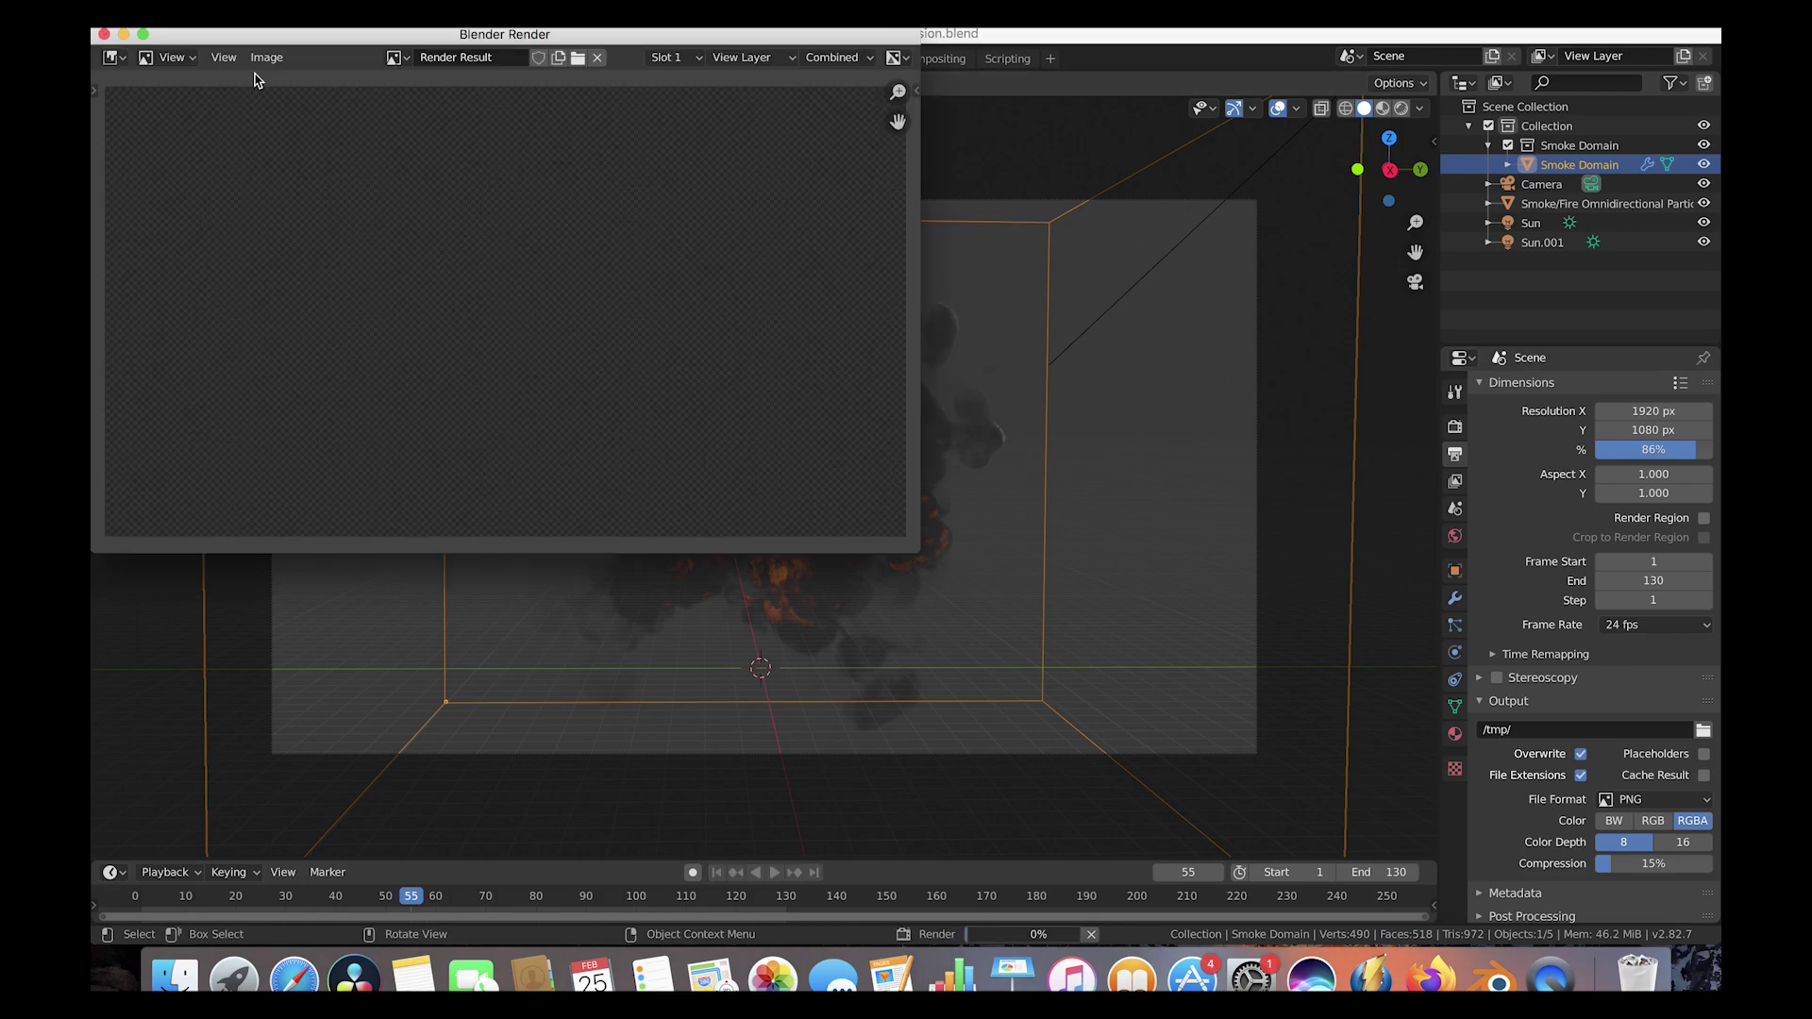
left_click_drag(442, 55, 769, 223)
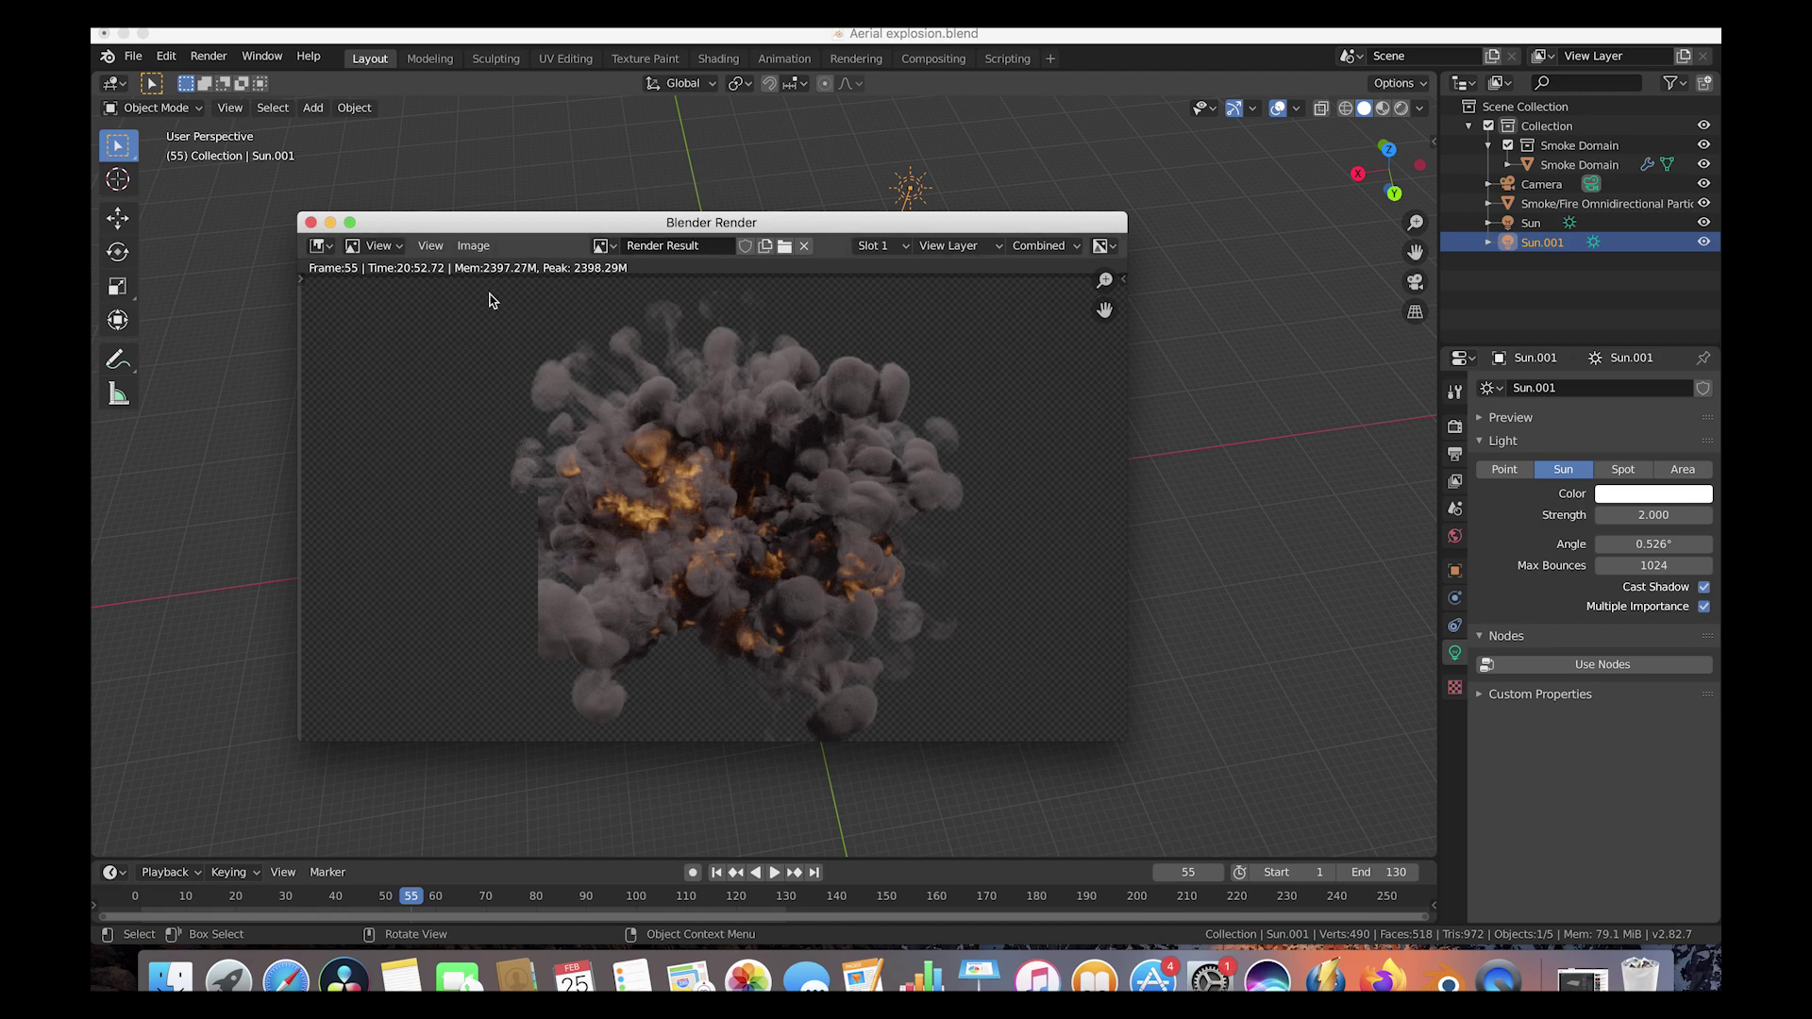
Step: Close the render result and examine the explosion through the camera at frame 108
key("Escape")
left_click_drag(1389, 167, 1376, 200)
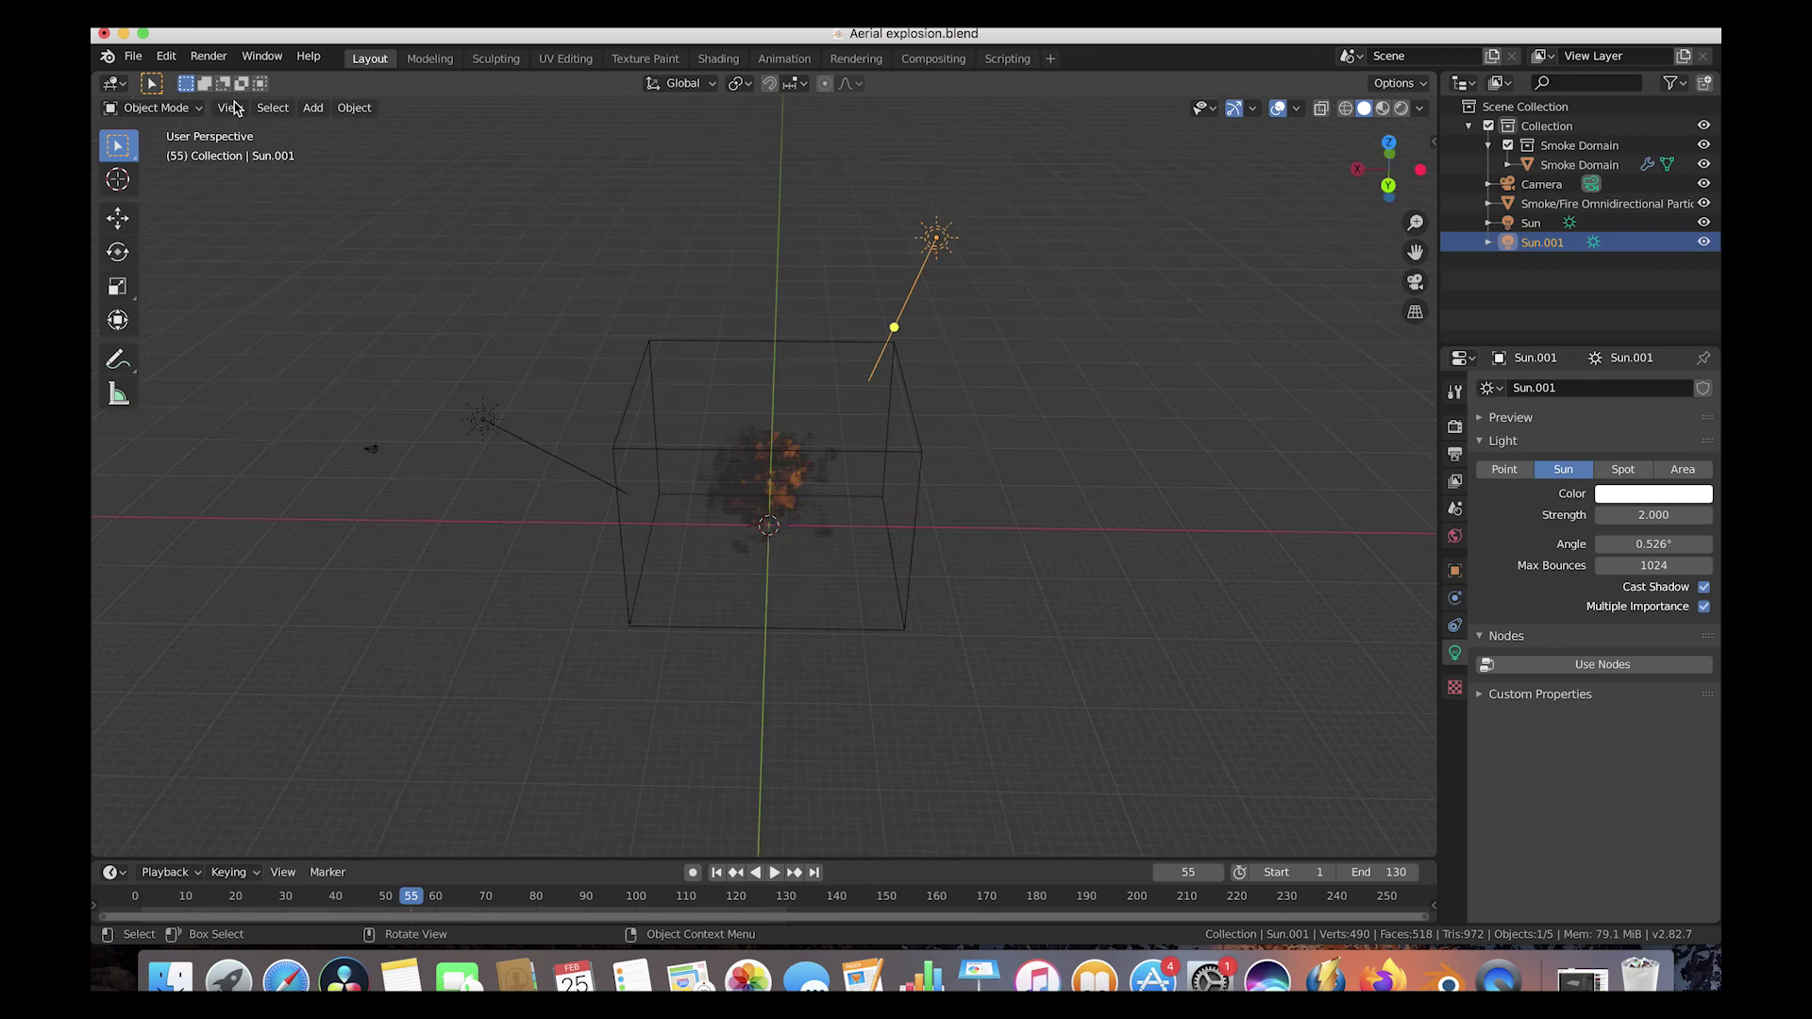
left_click(230, 108)
mouse_move(290, 337)
key("Escape")
key("KP_0")
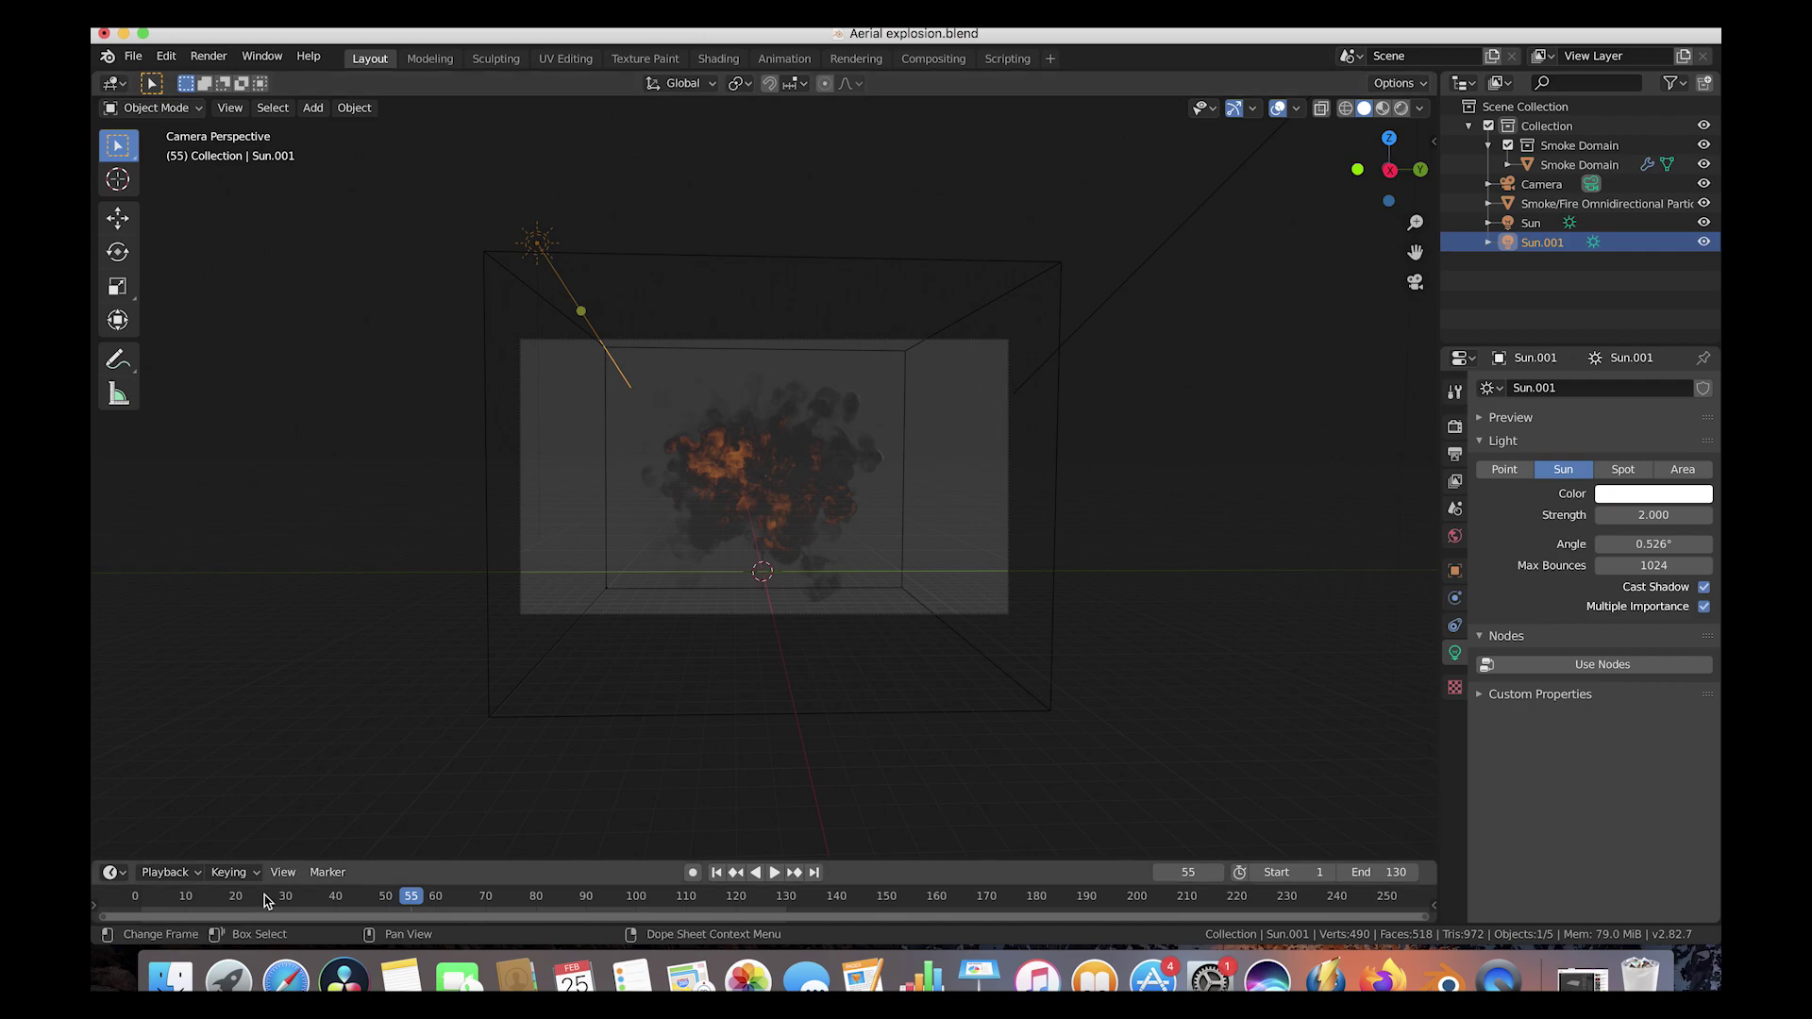
left_click(676, 907)
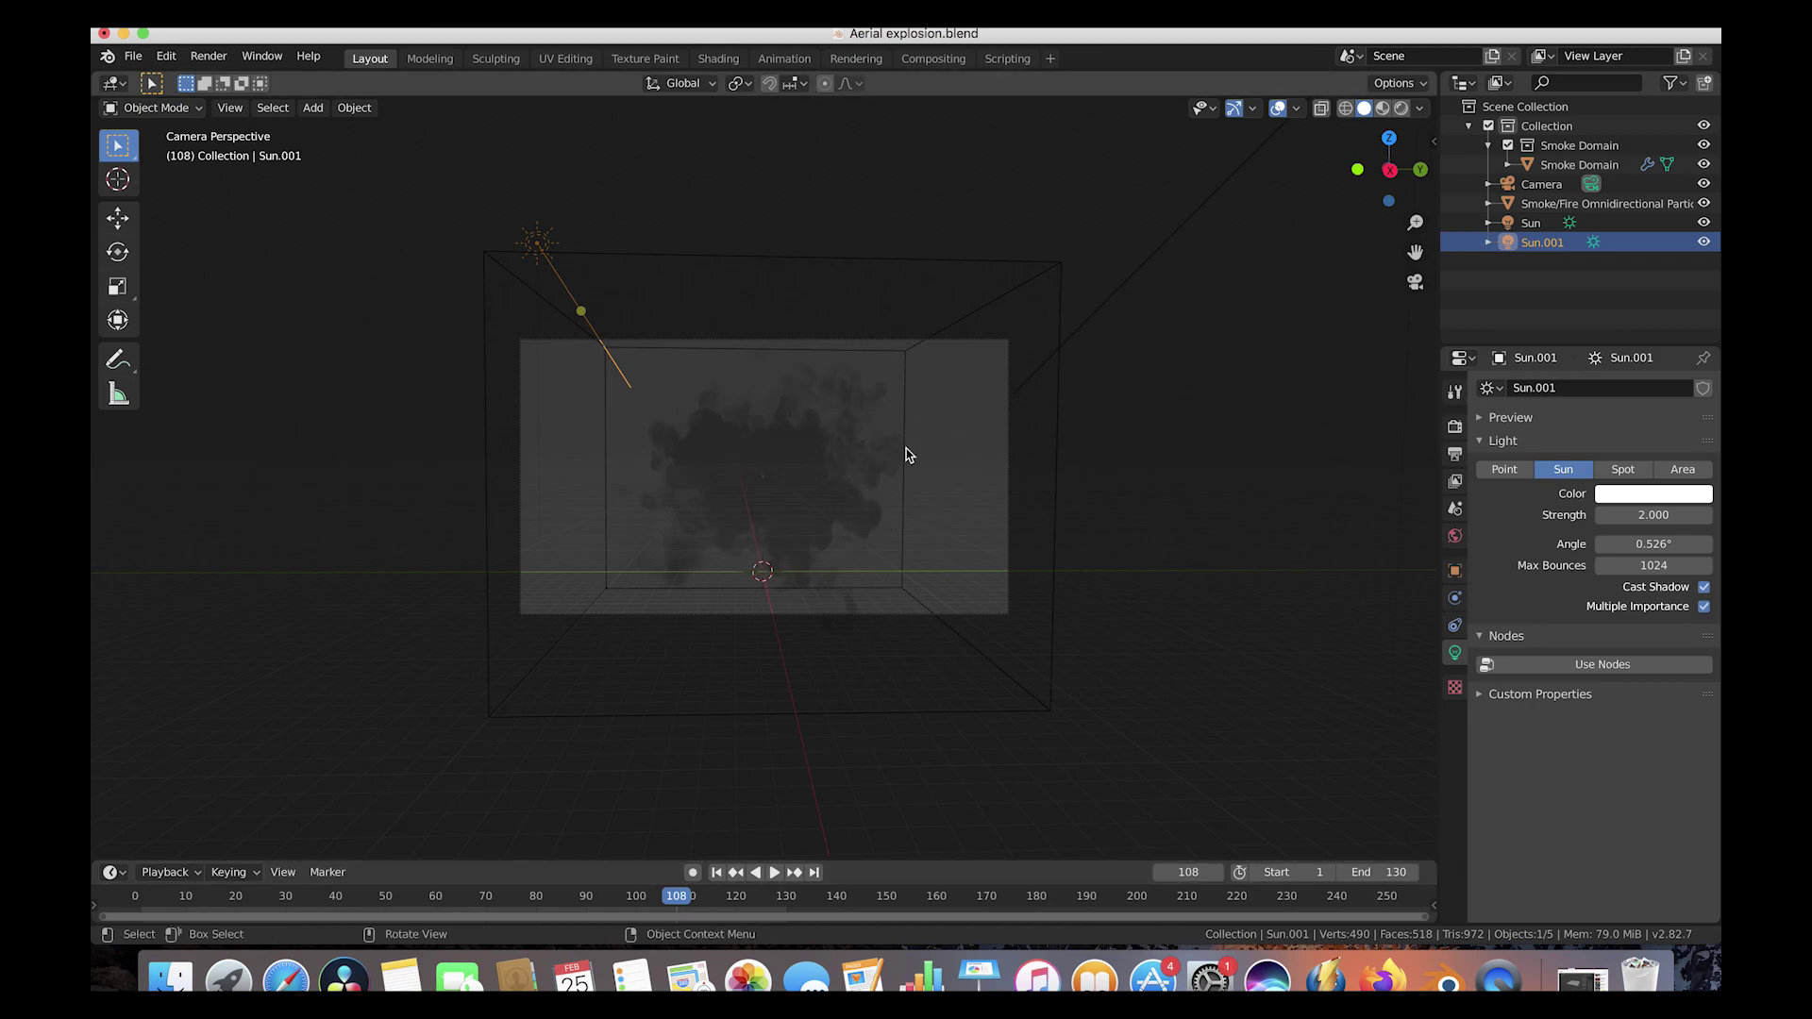
Step: Change the render output's file format to OpenEXR
left_click(1454, 456)
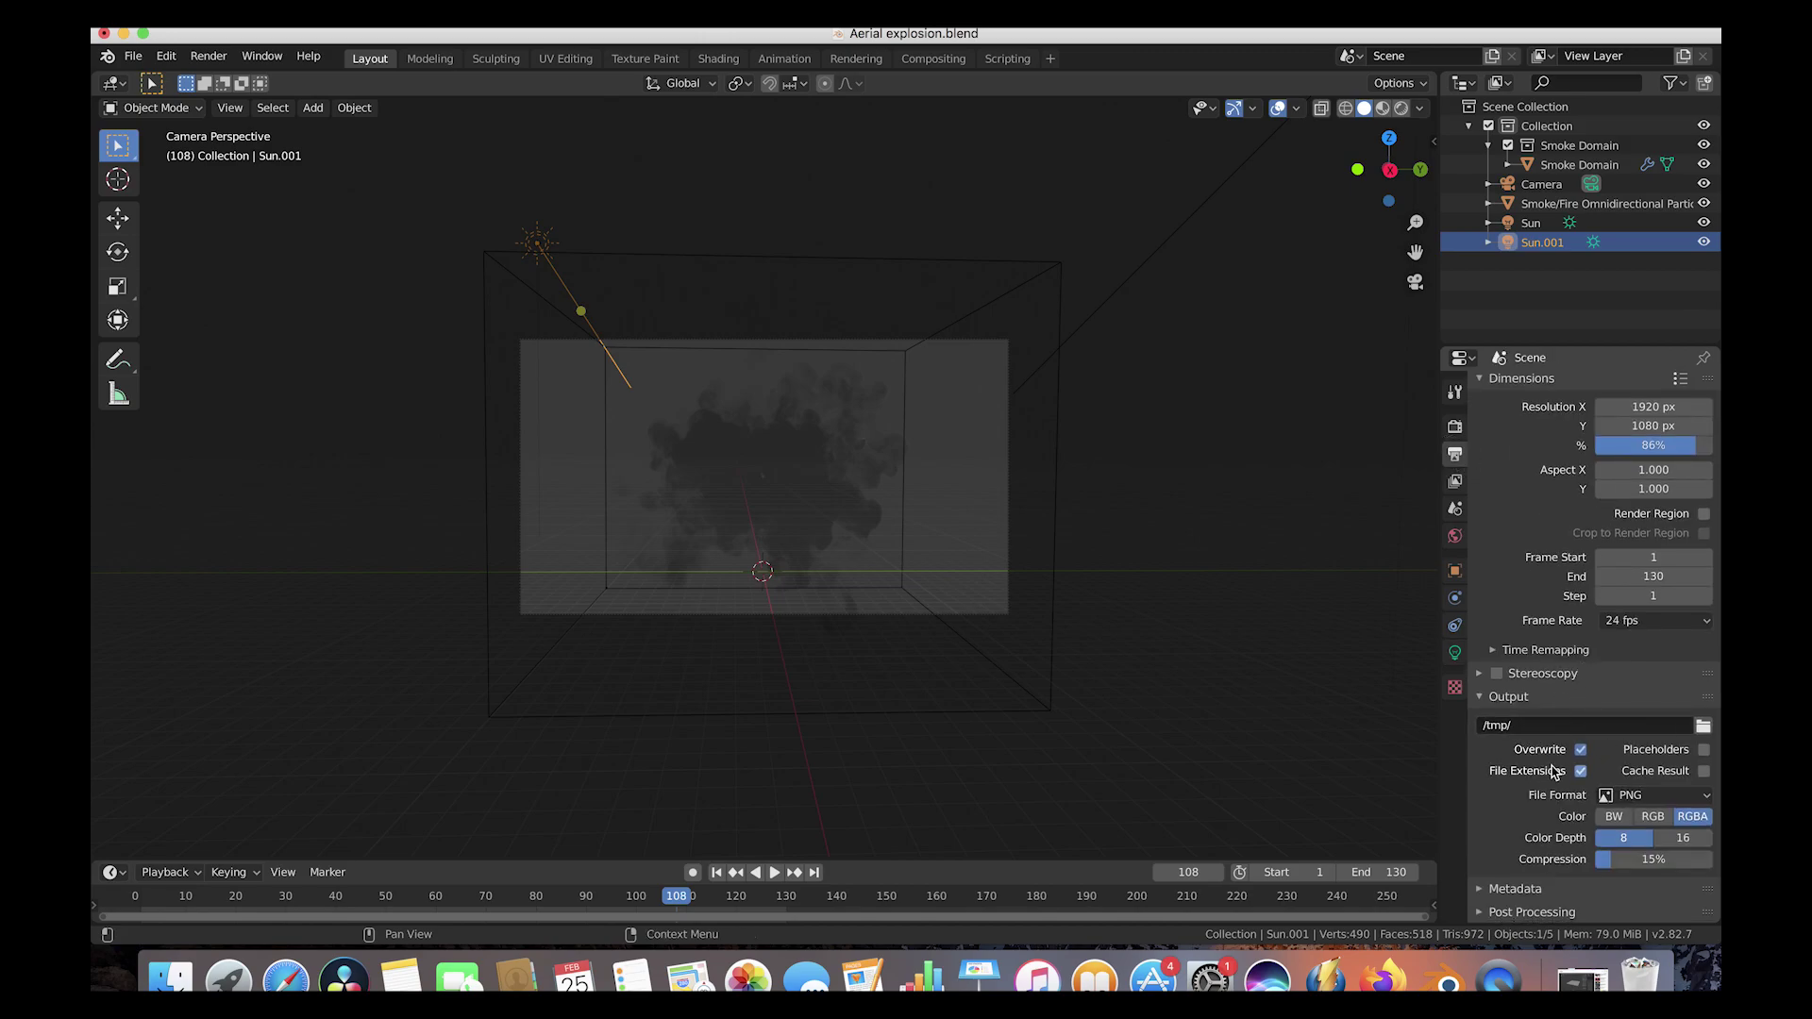
left_click(1663, 798)
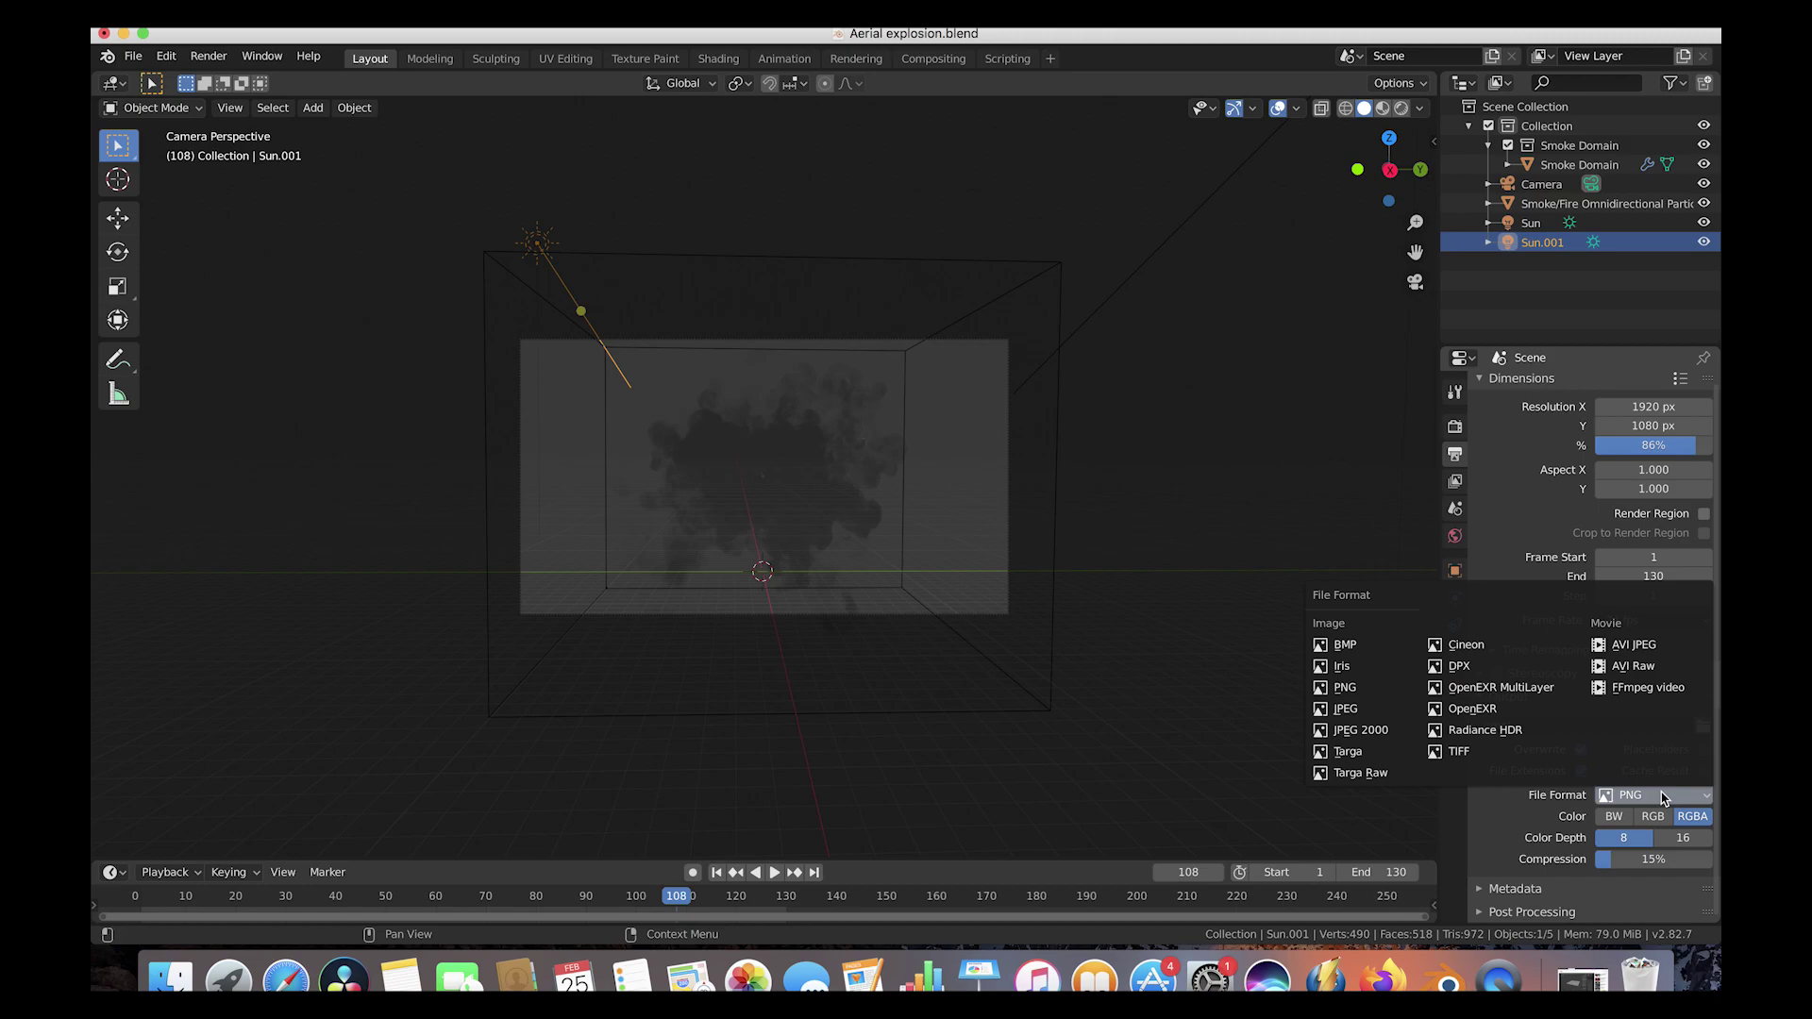
left_click(1469, 707)
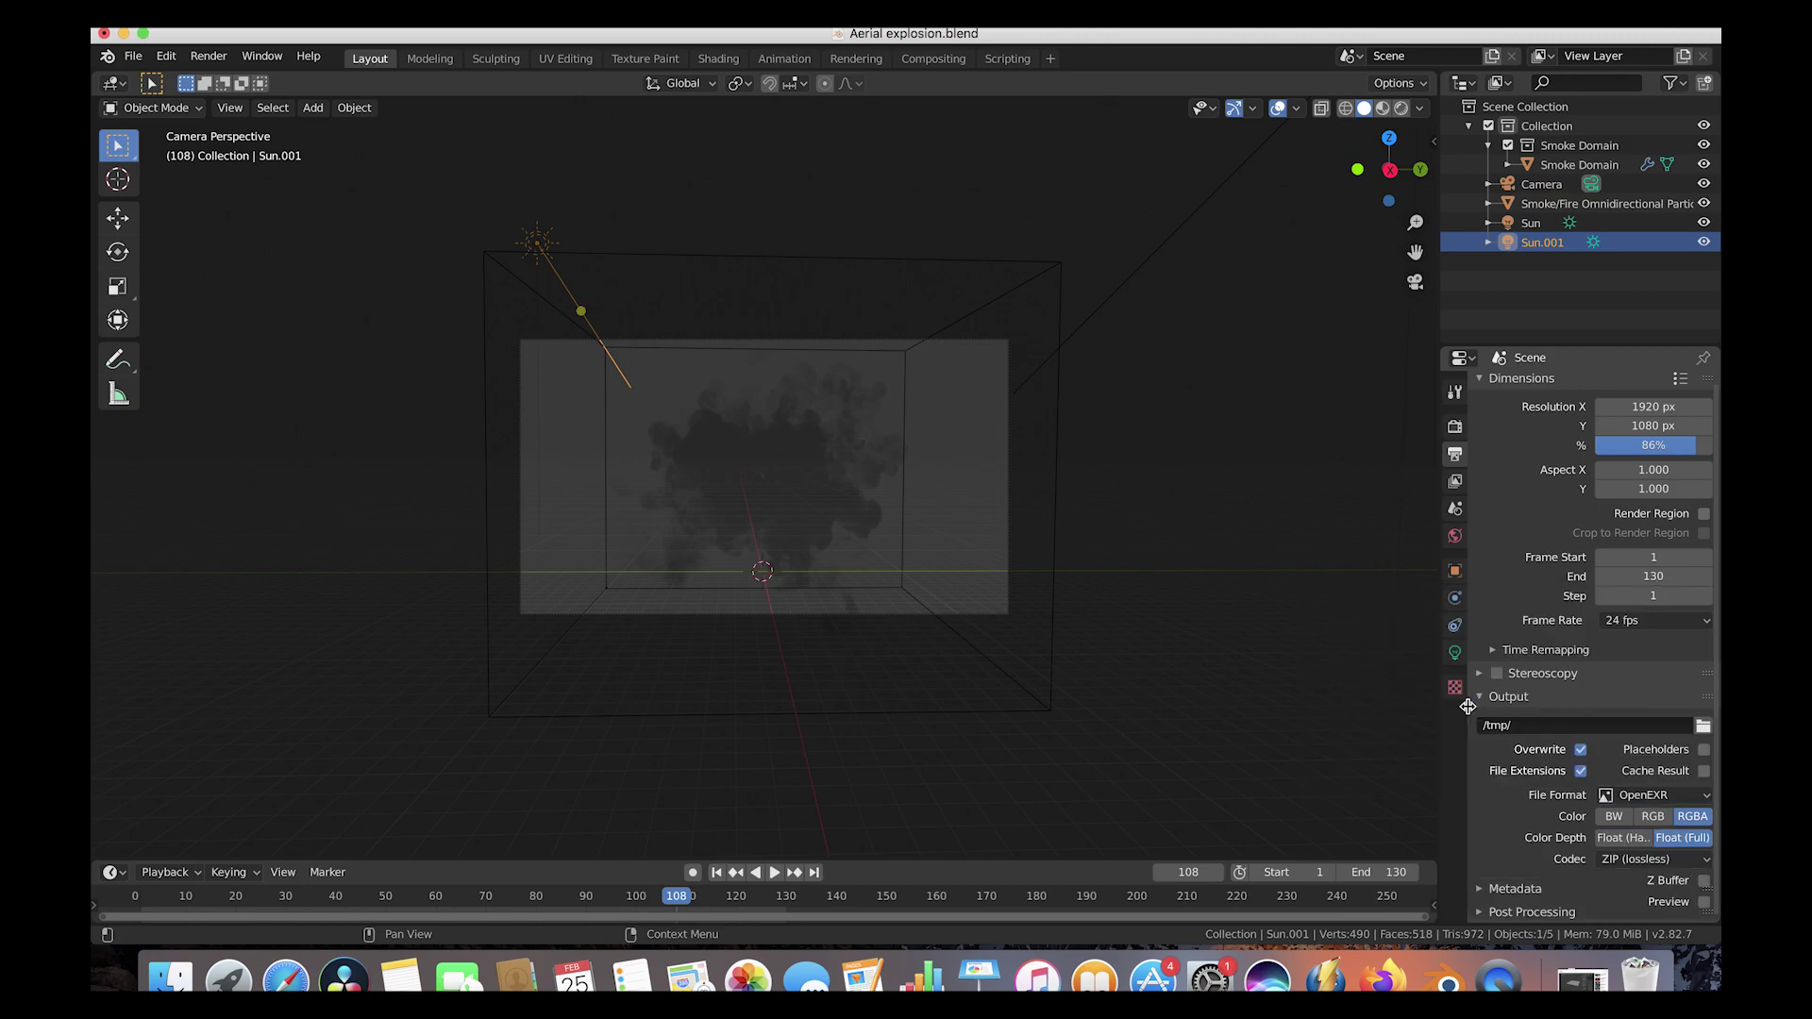
Step: Create an output folder named "Aerial explosion beauty render" inside the Aerial explosion tutorial folder on the external volume
left_click(1703, 727)
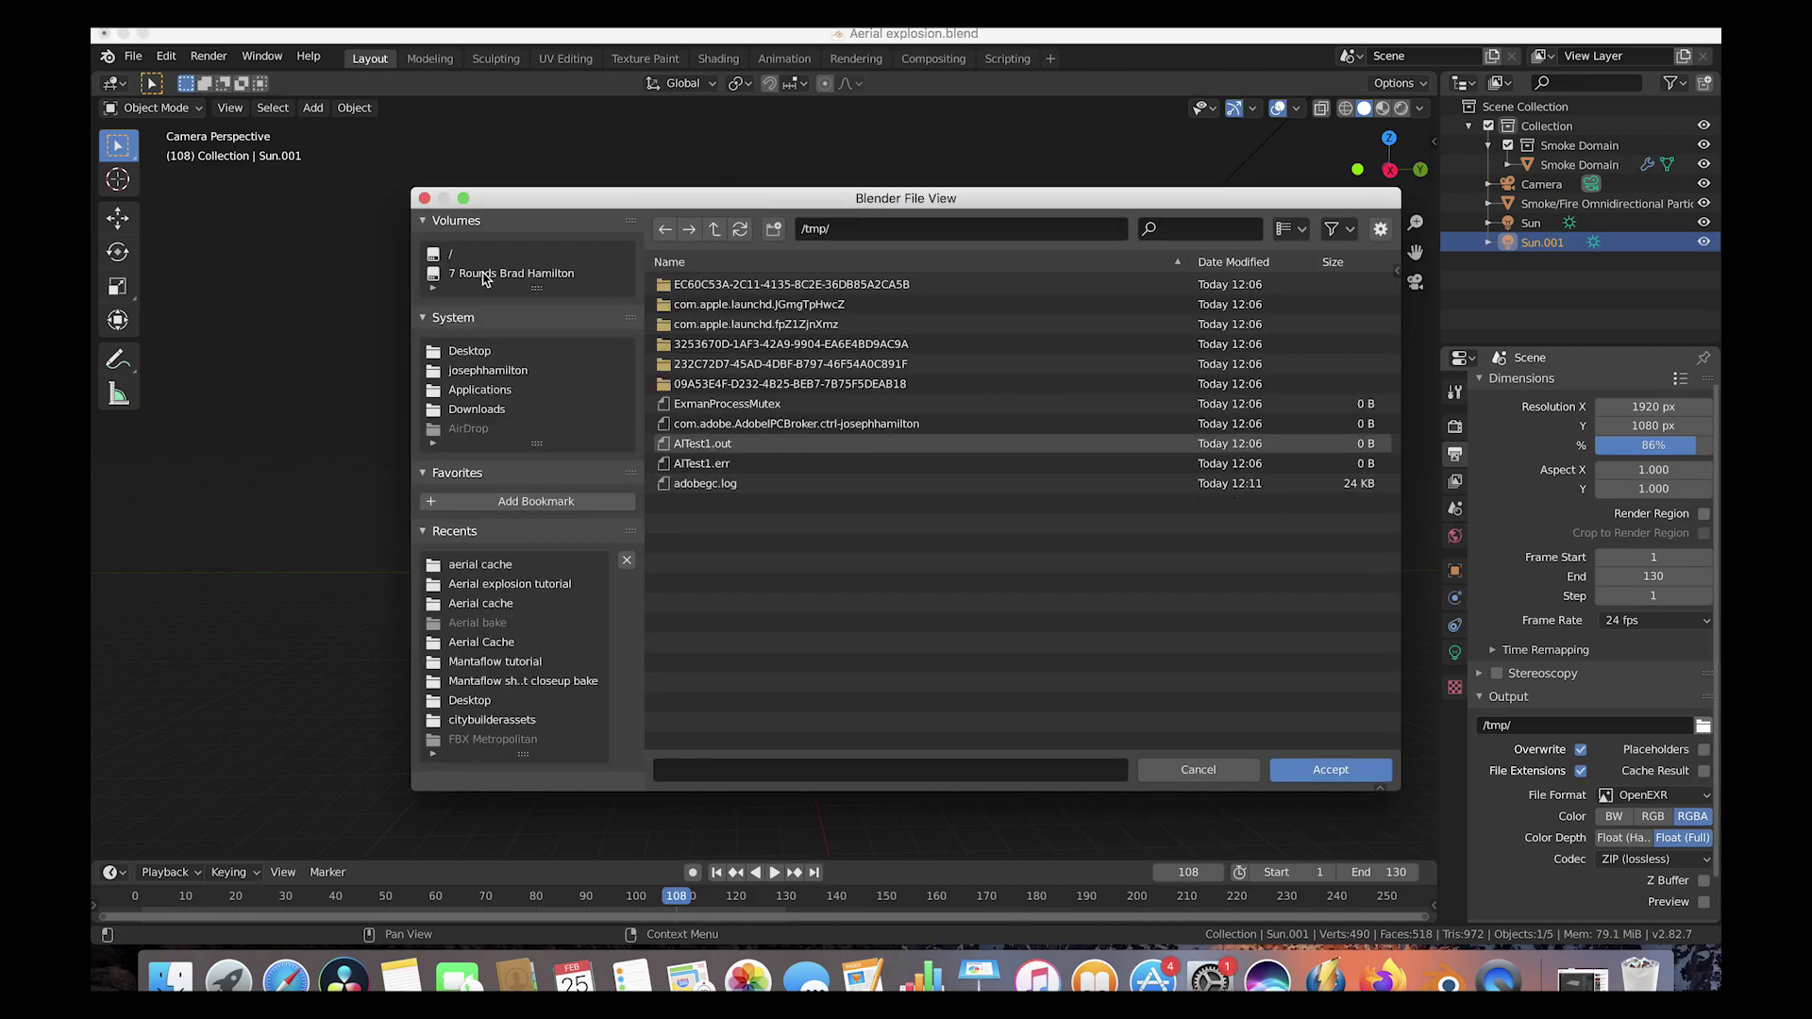
left_click(484, 273)
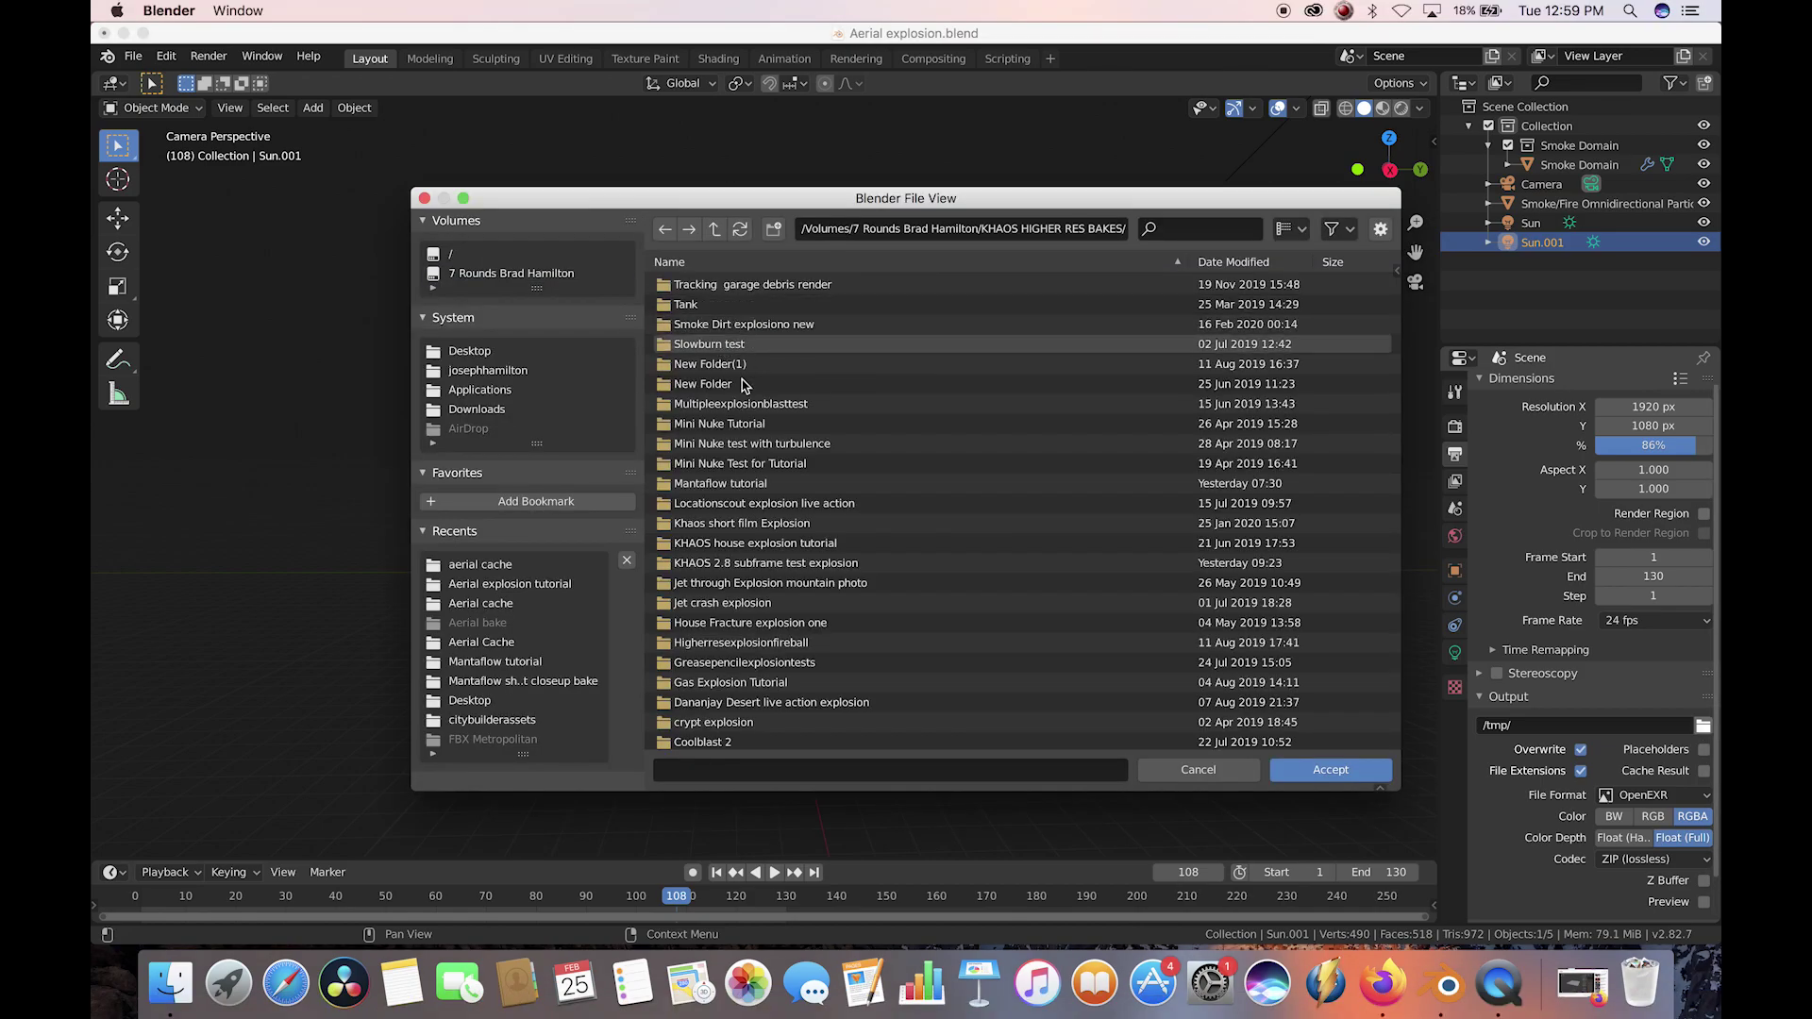
scroll(722, 472, "down", 5)
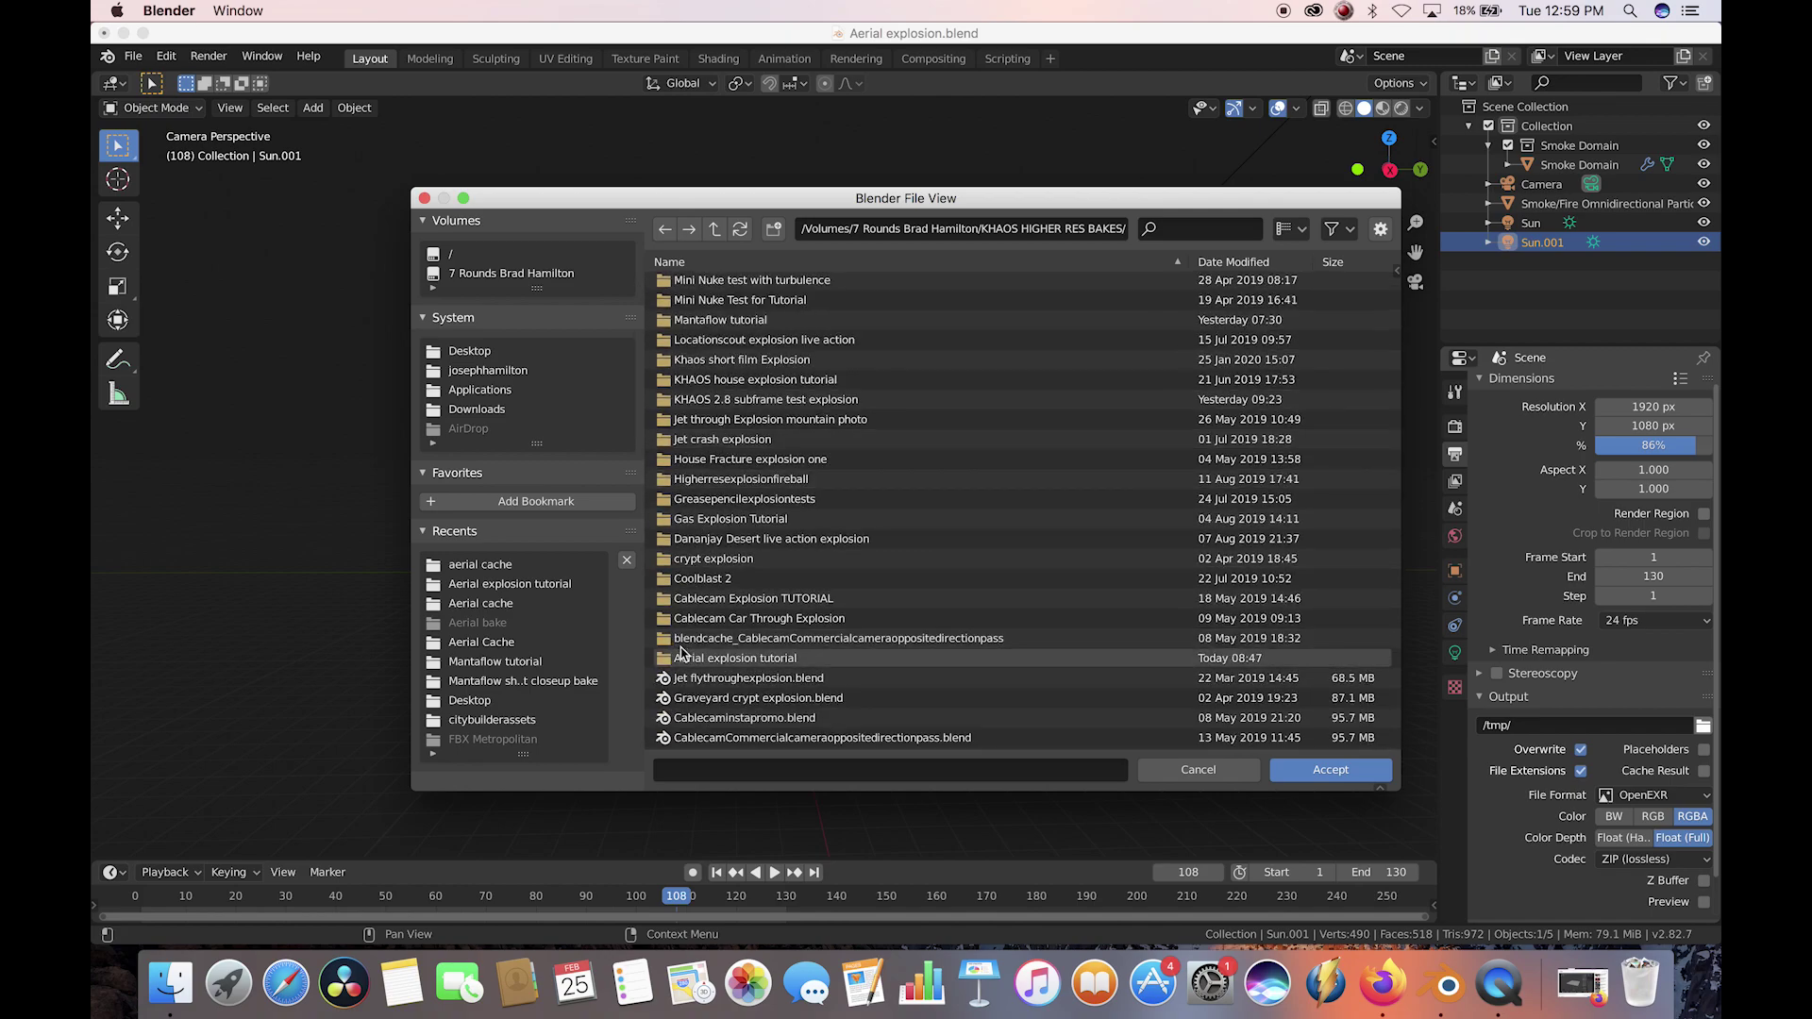
left_click(686, 658)
double_click(686, 659)
type("iAerial explosion be")
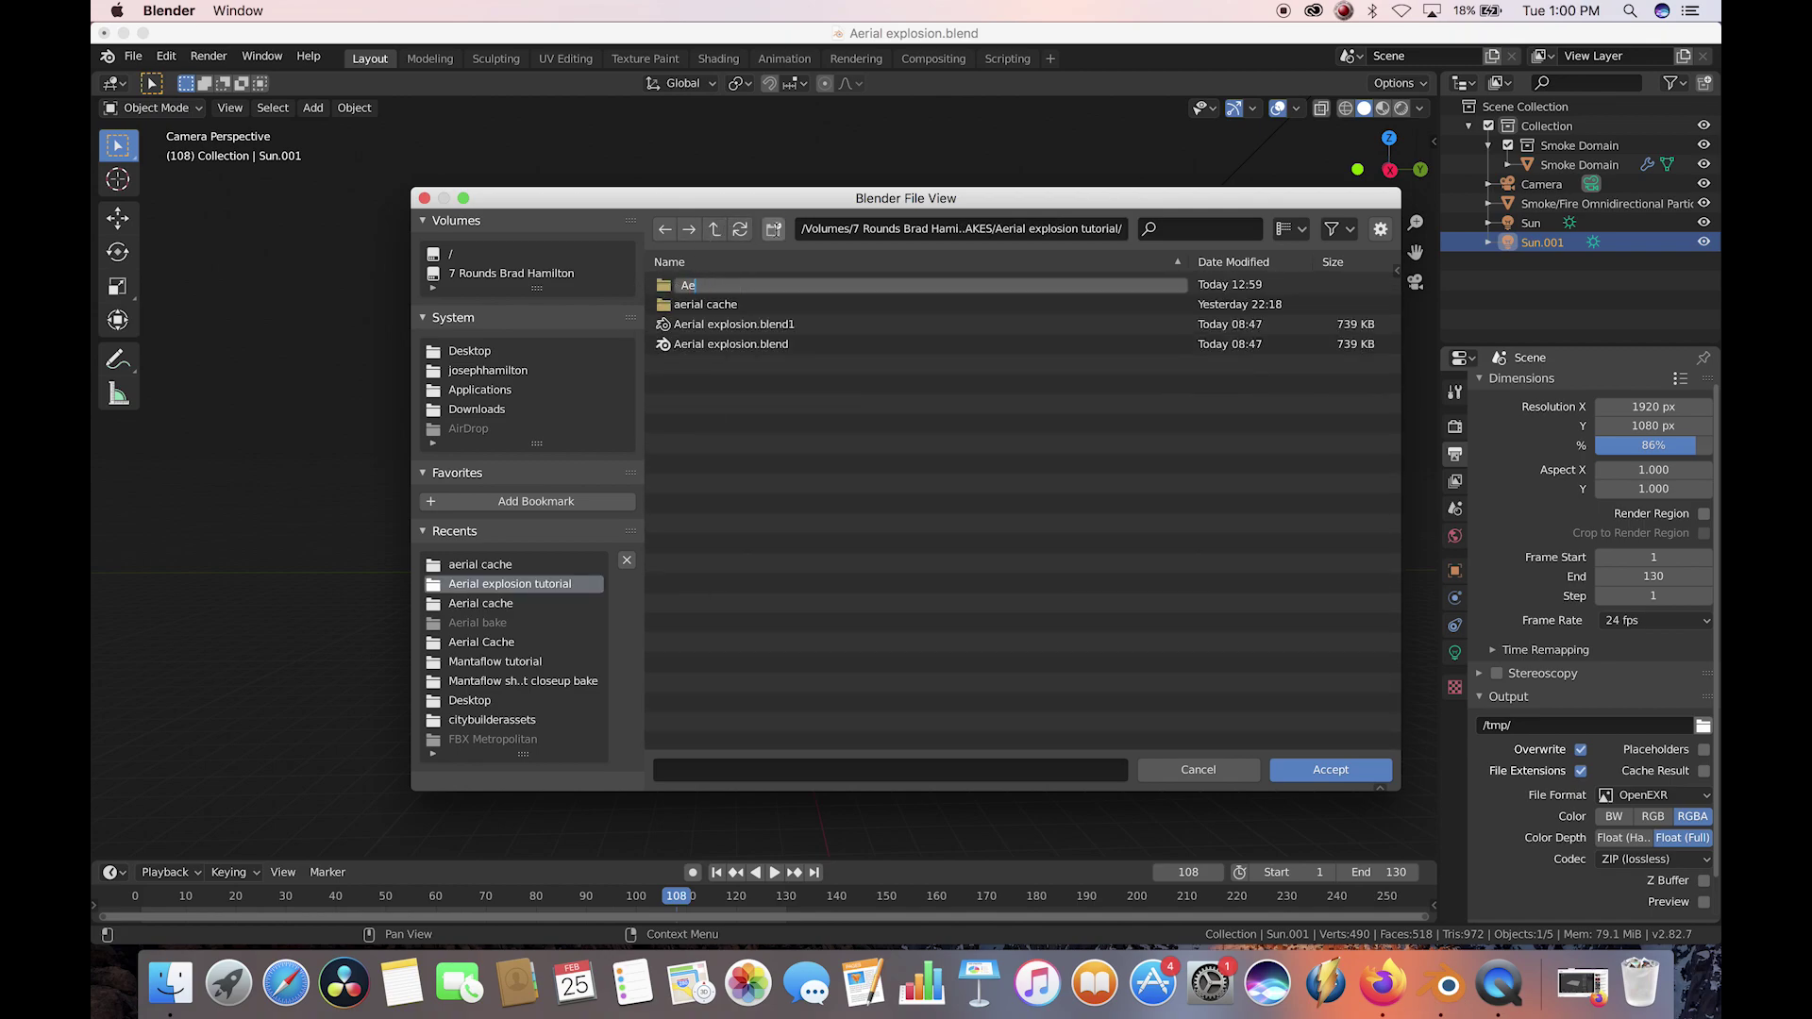
type("auty render")
key("Return")
Step: Set the render output path inside the new folder with the file name "Aerial explosion beauty render"
double_click(733, 285)
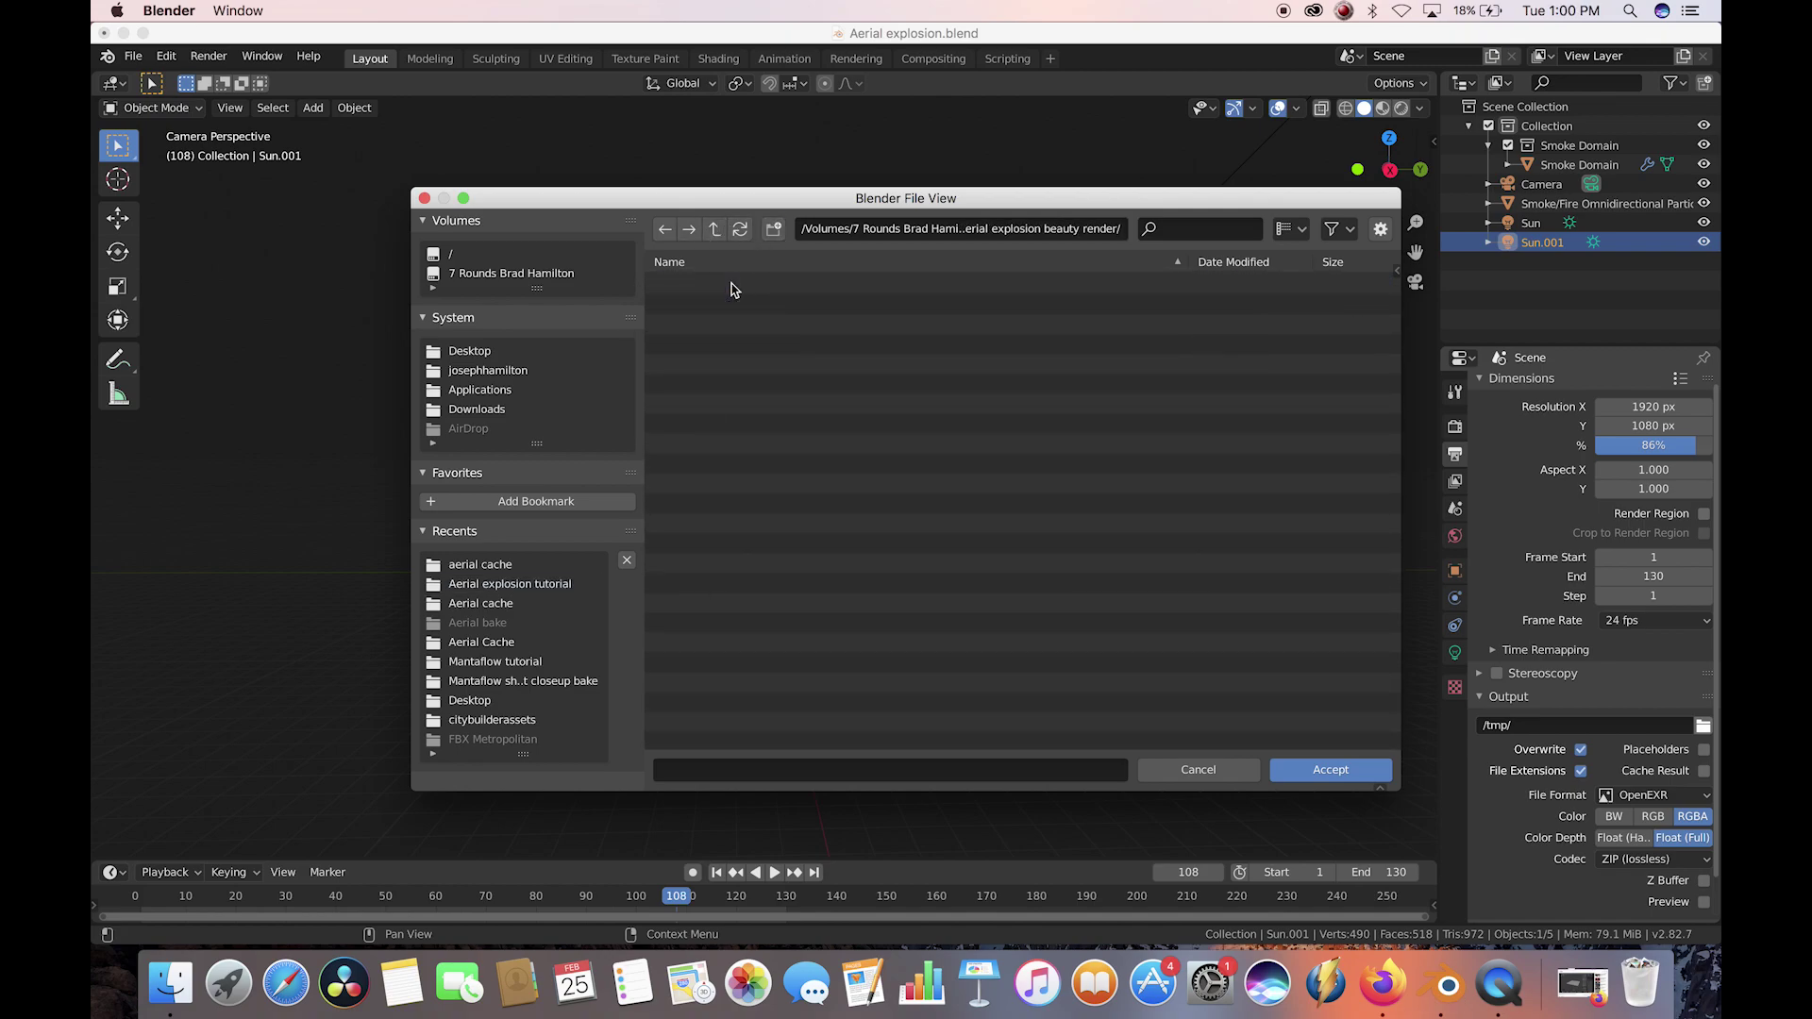
left_click(698, 776)
type("Aerial explosion beauty render")
left_click(1321, 771)
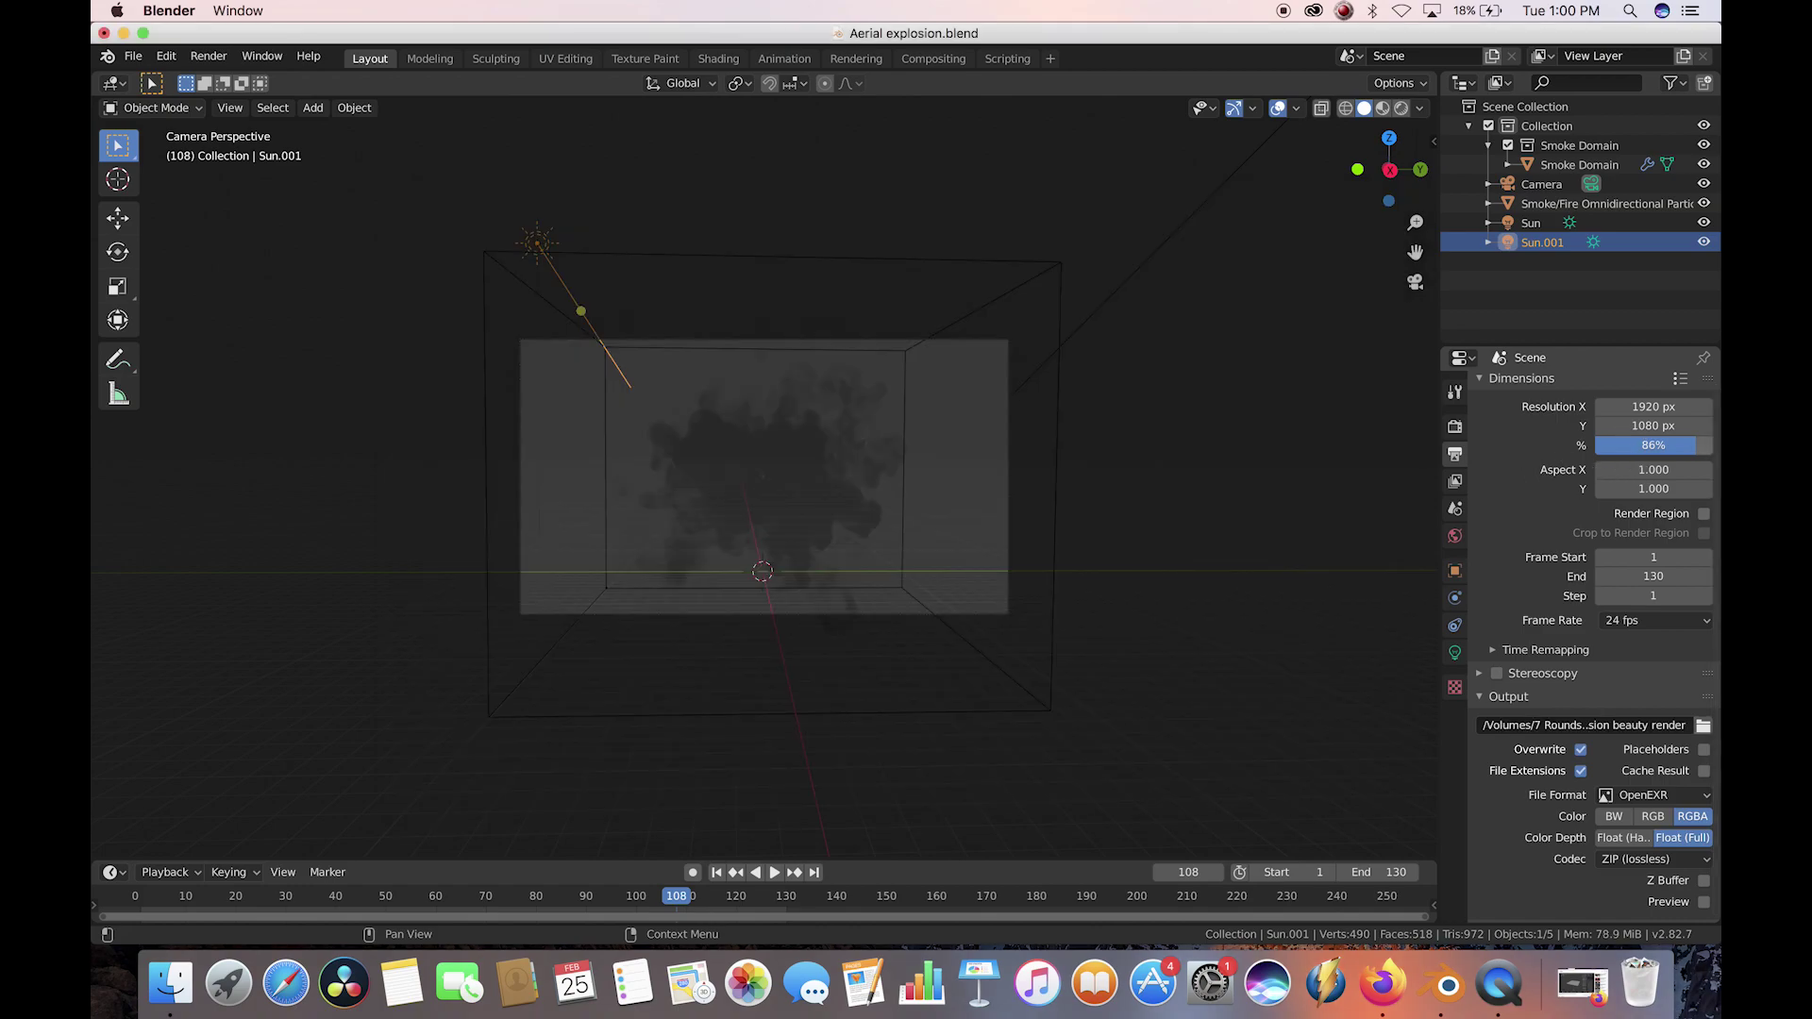
Step: Set the output resolution percentage to 100%
left_click(1634, 447)
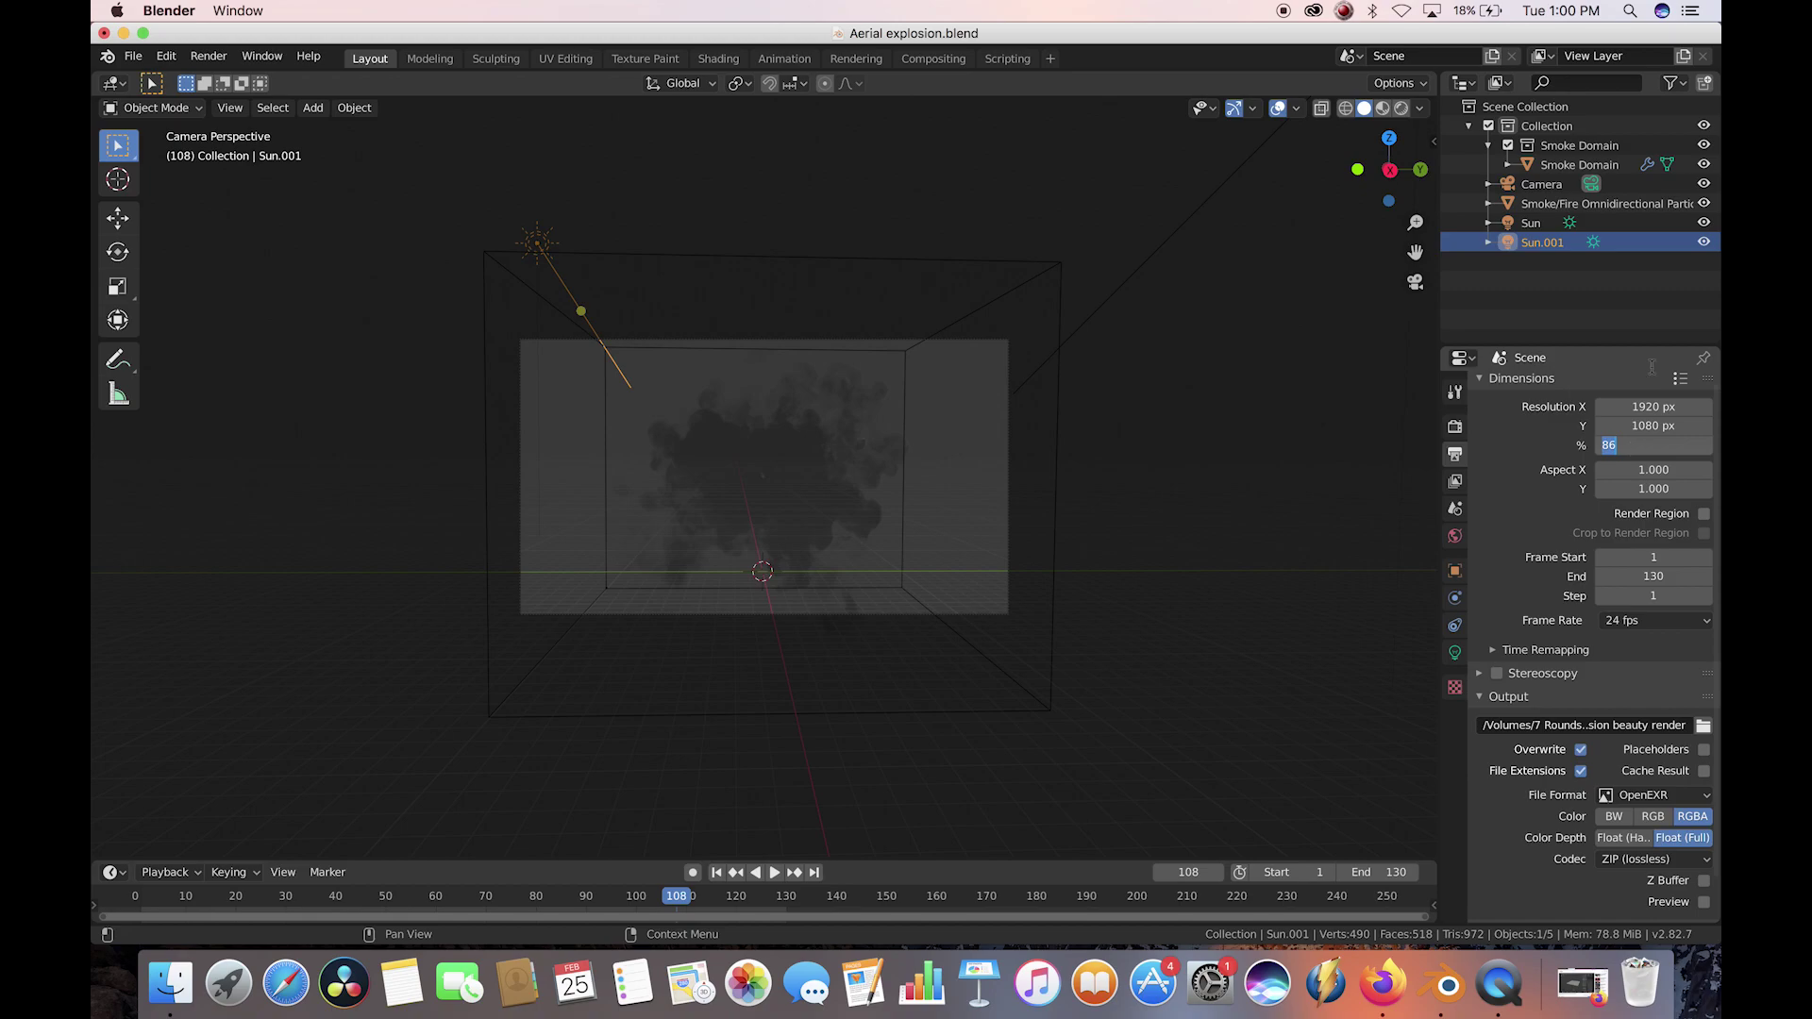
type("100")
key("Return")
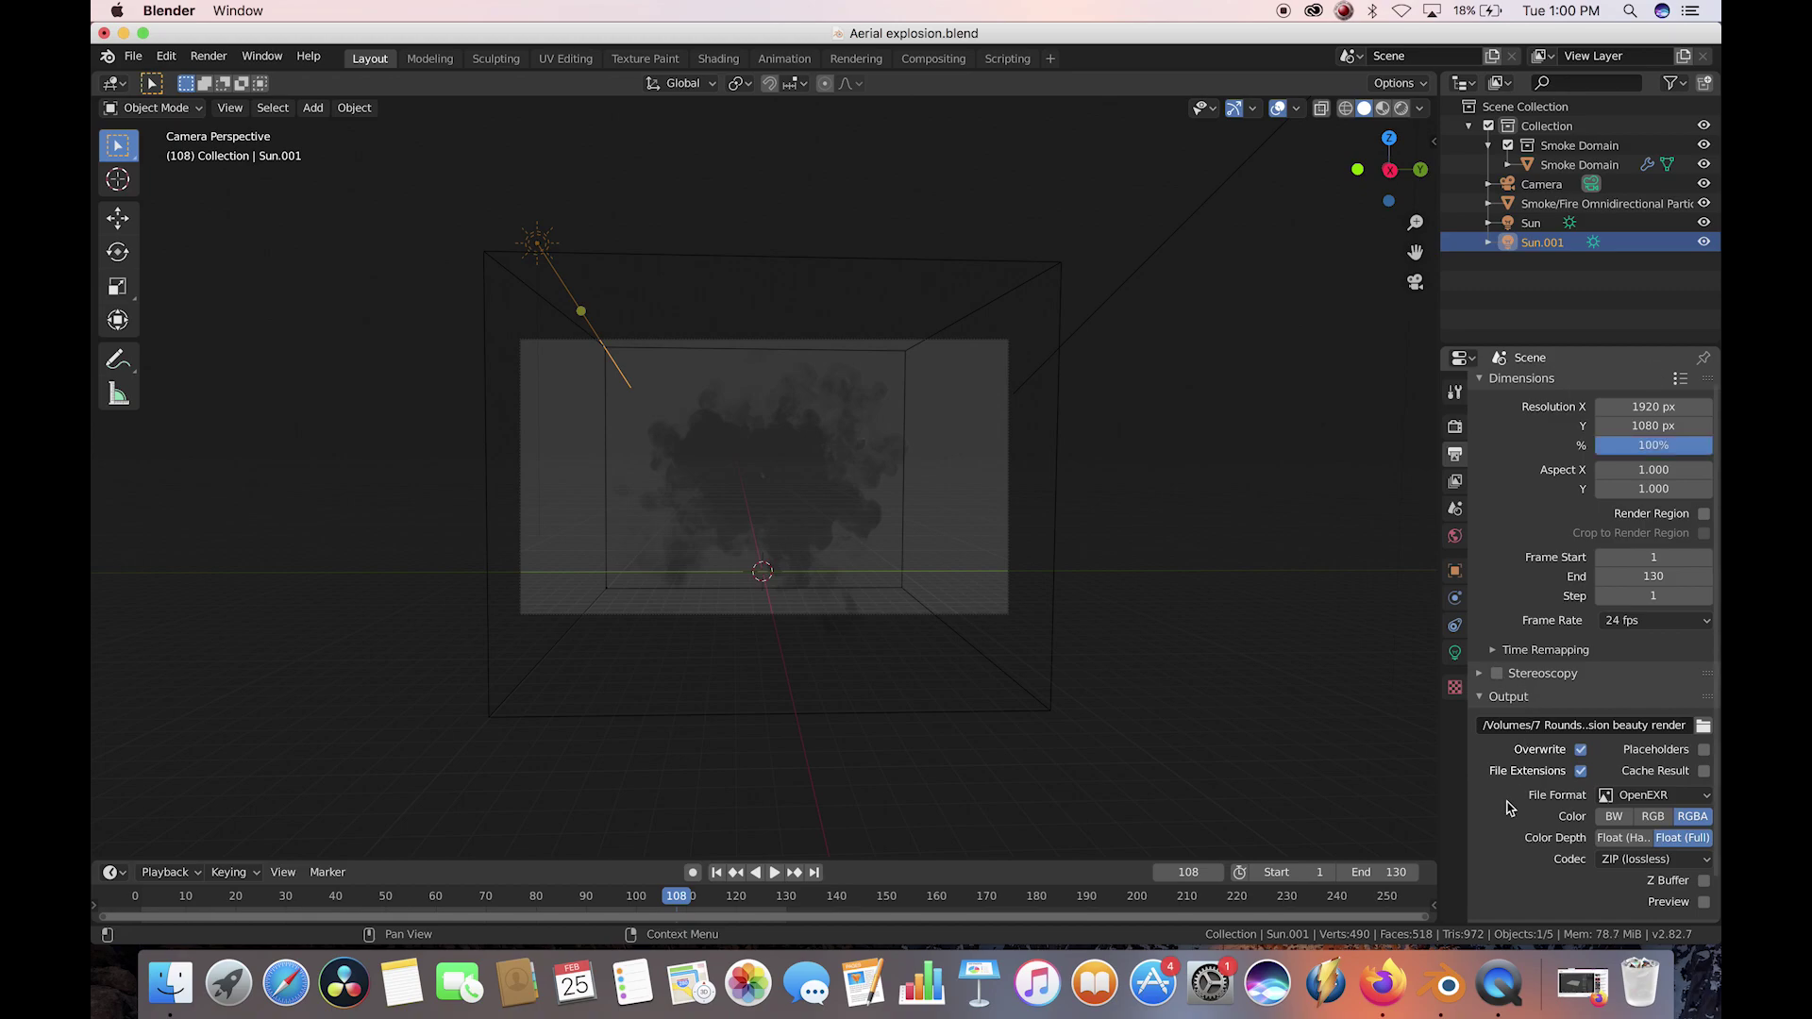
Step: Leave the camera view and start rendering the full animation from frame 1 to 130
key("KP_0")
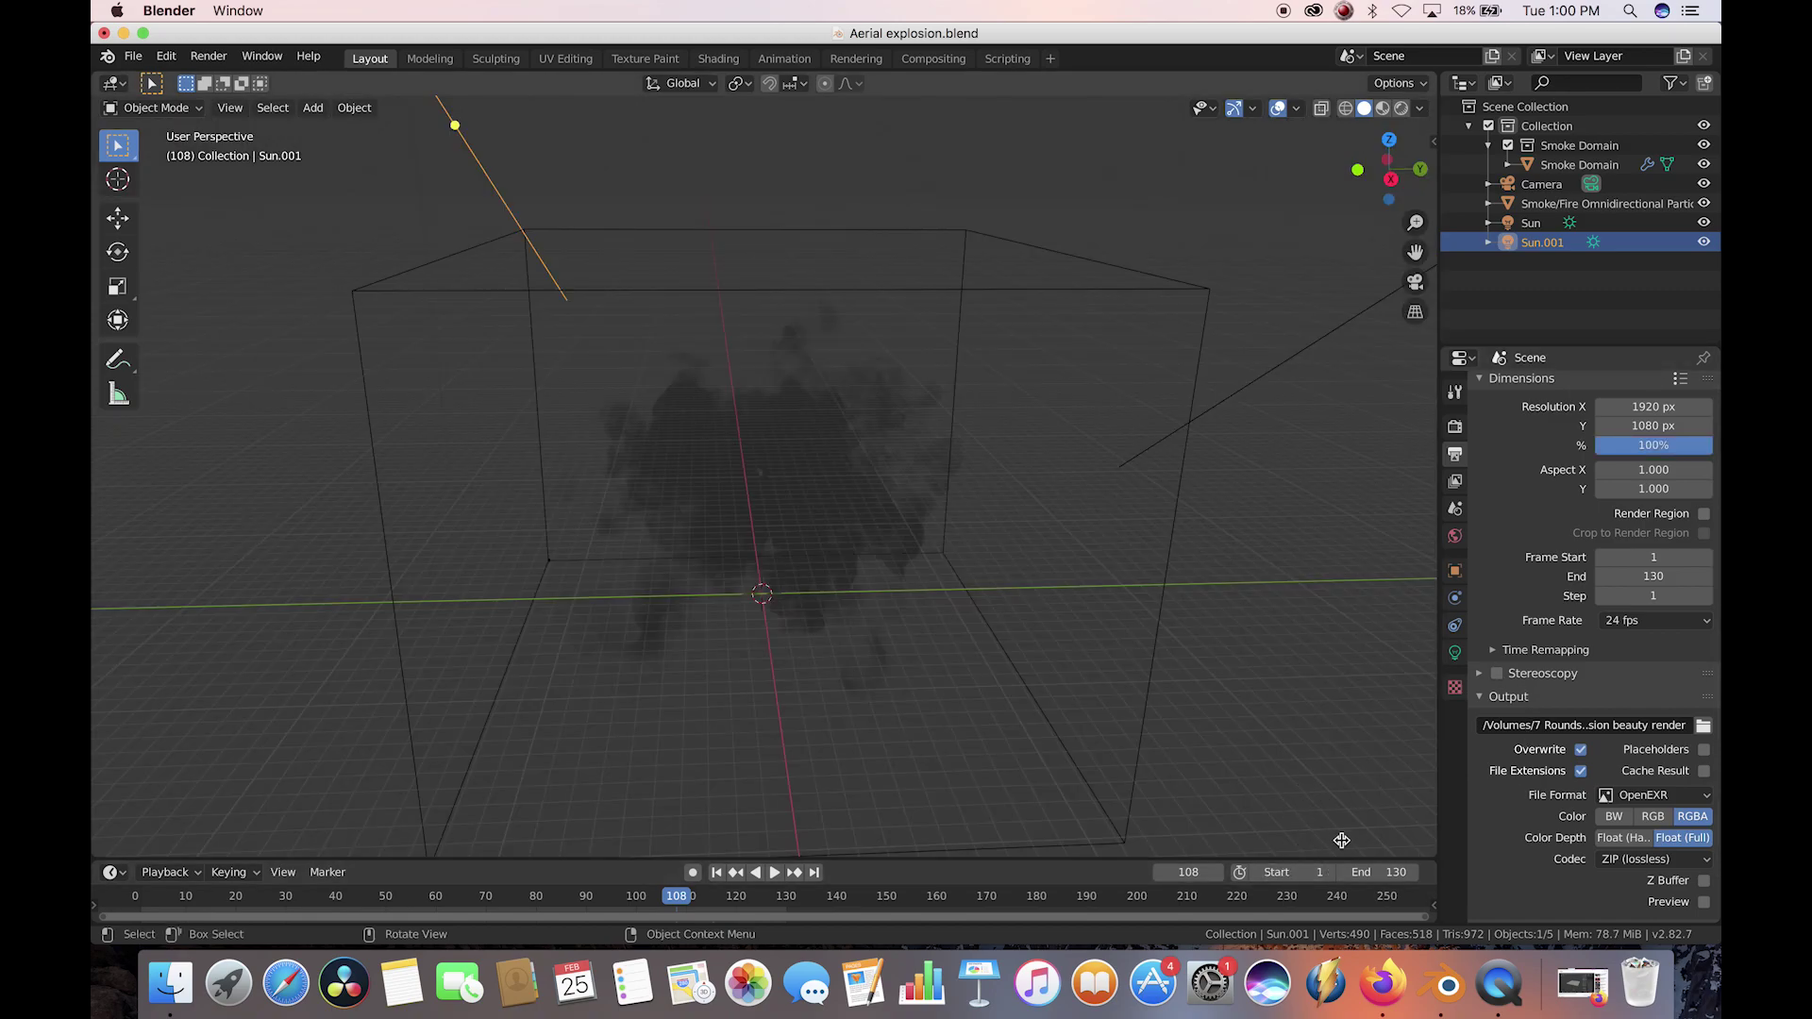
left_click(202, 56)
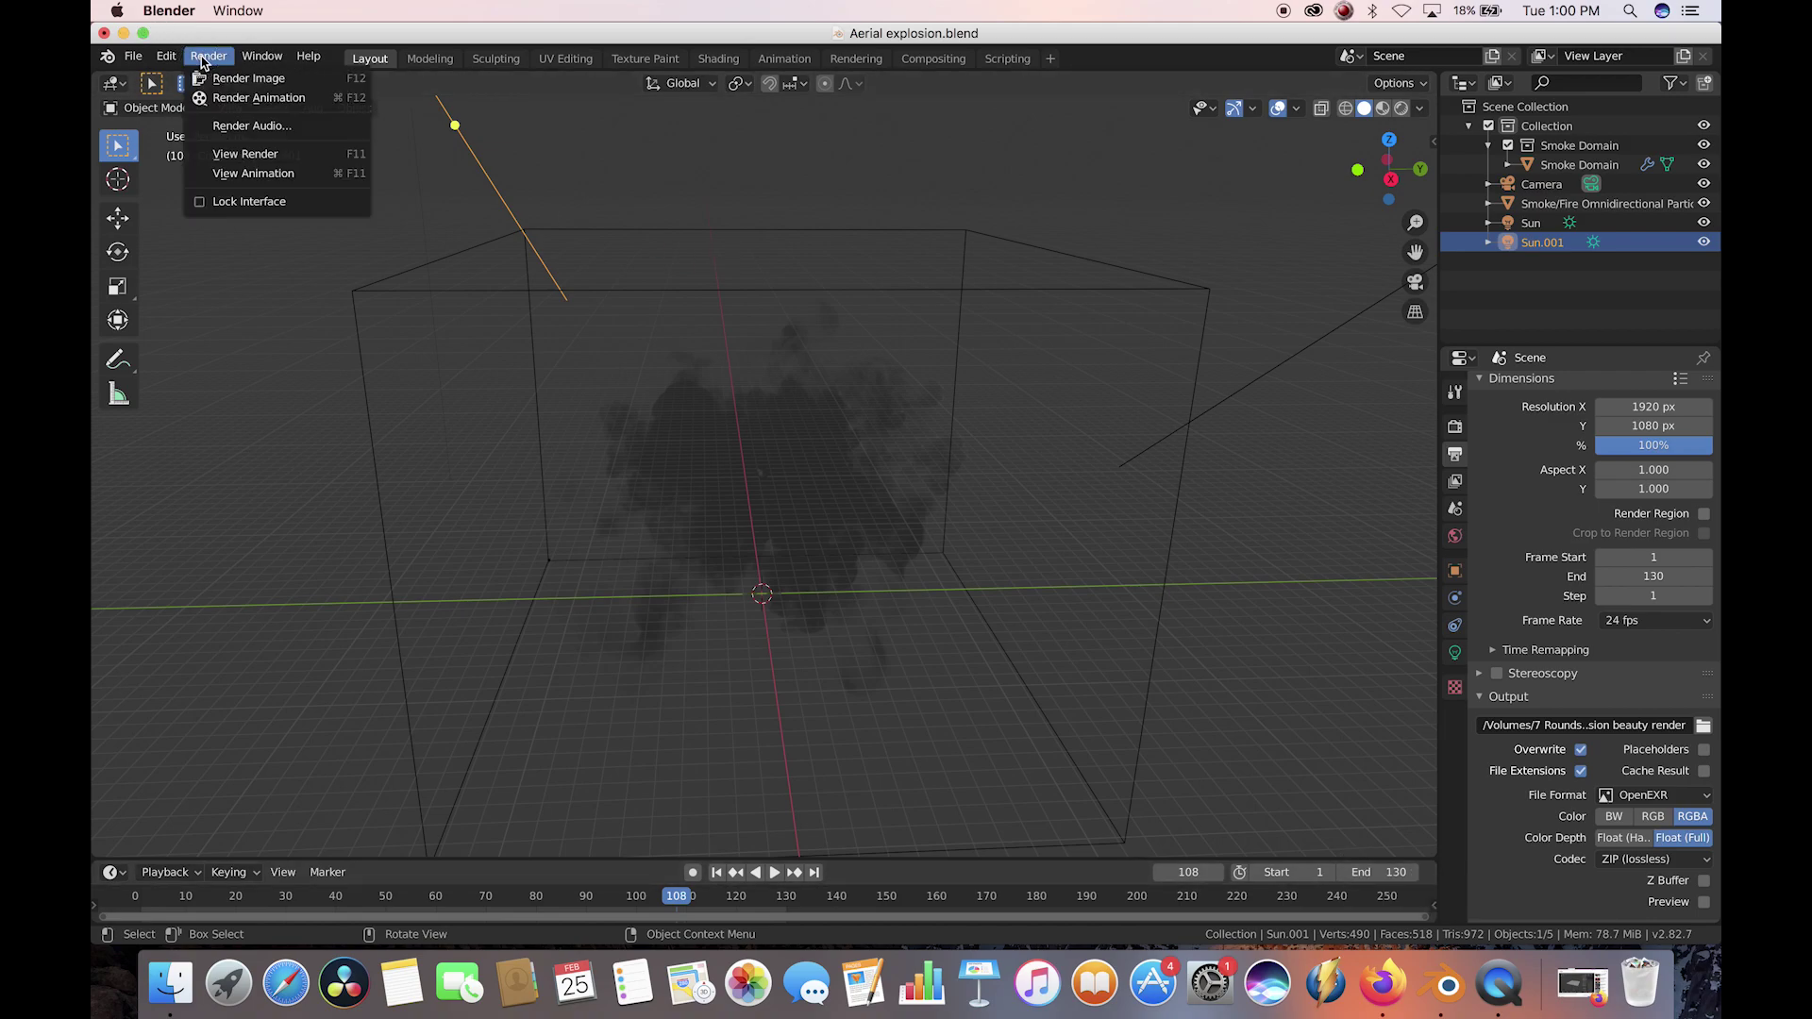
left_click(243, 100)
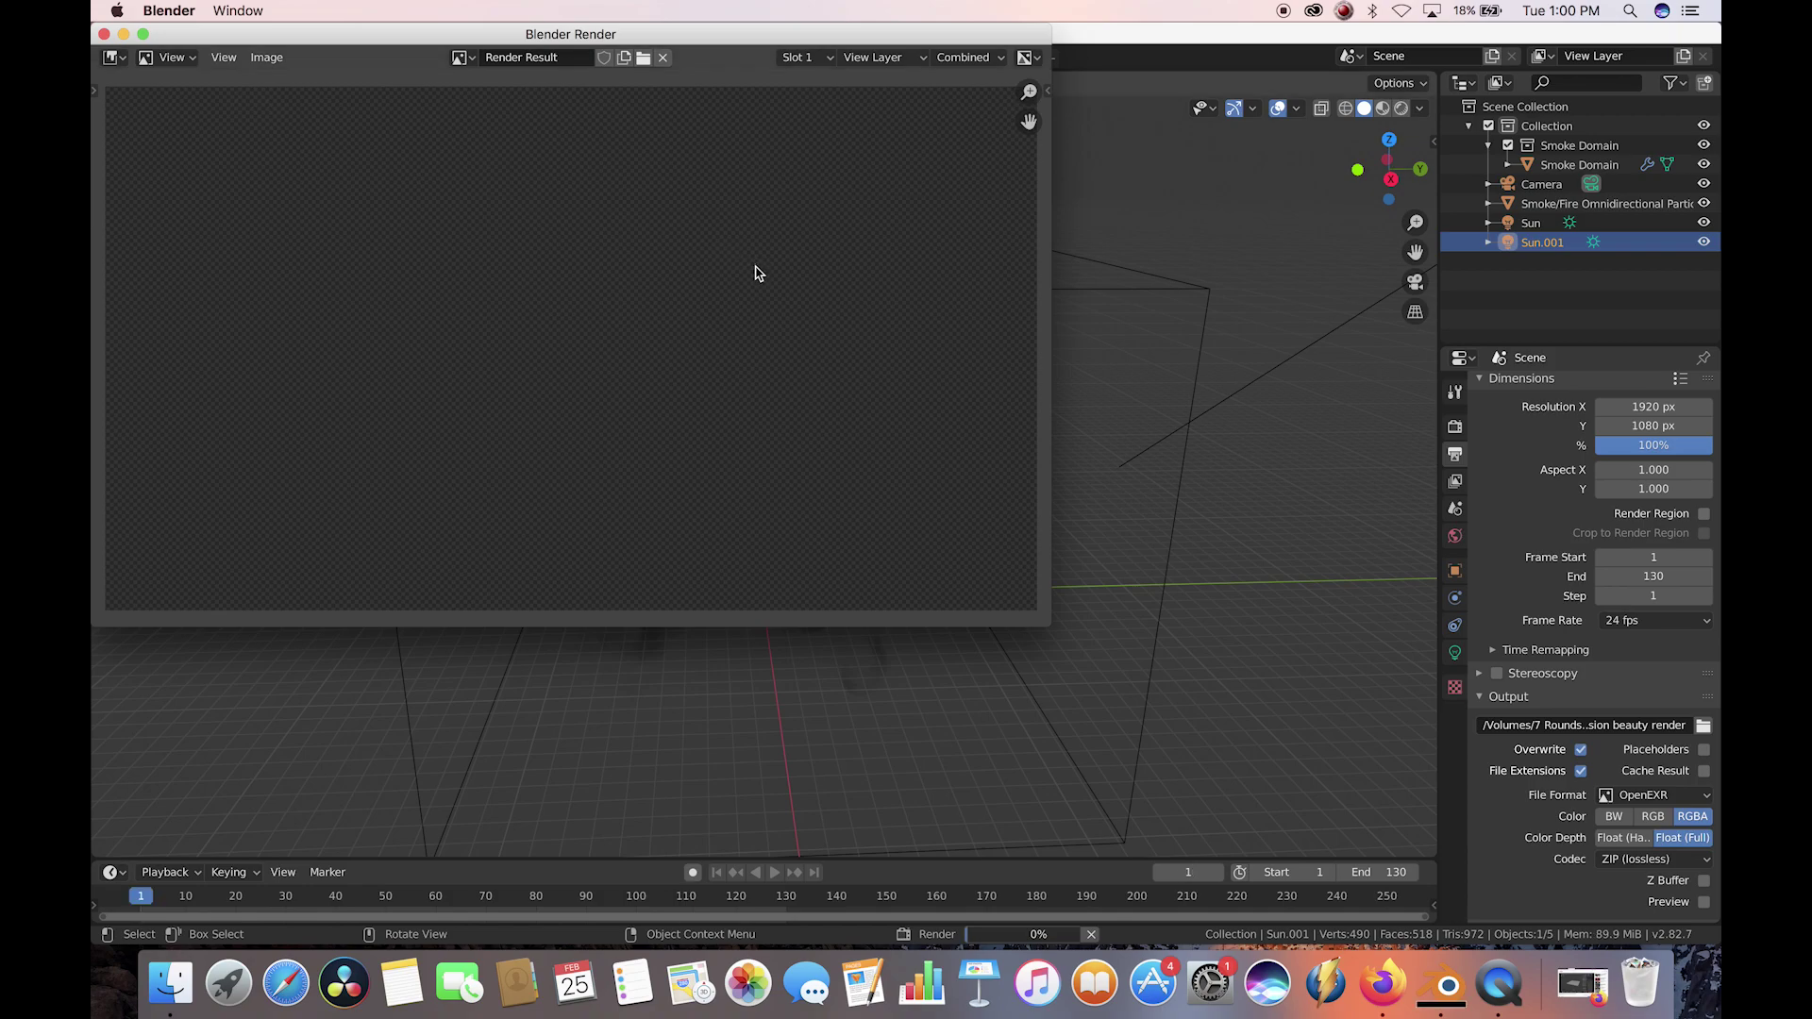